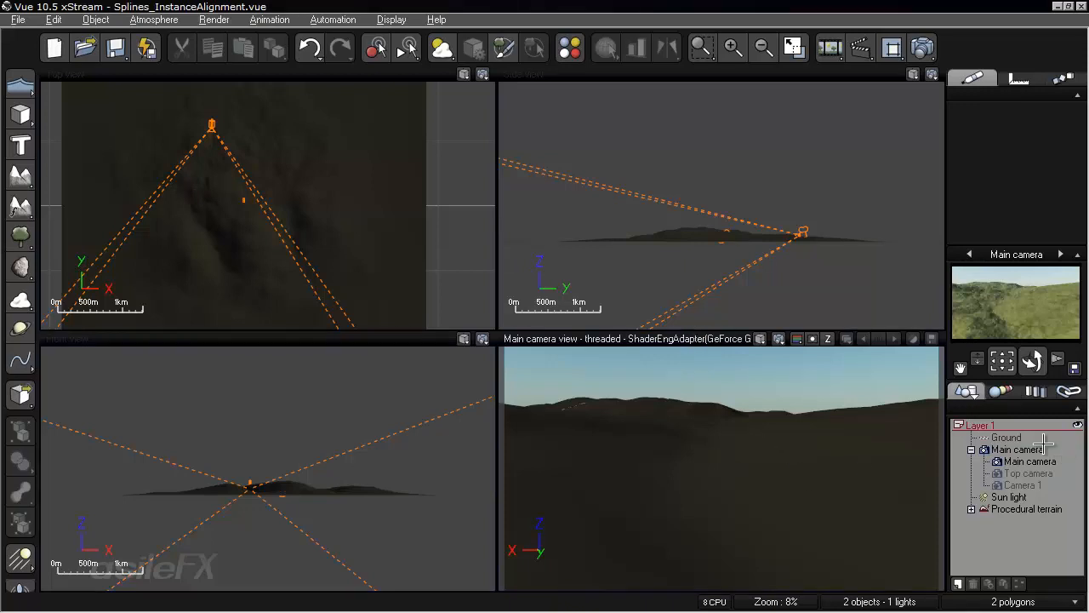
- Draw a new spline through eight points in the maximised top view, following the dark valley from the far terrain towards the main camera
right_drag(294, 192, 400, 194)
scroll(379, 225, up, 3)
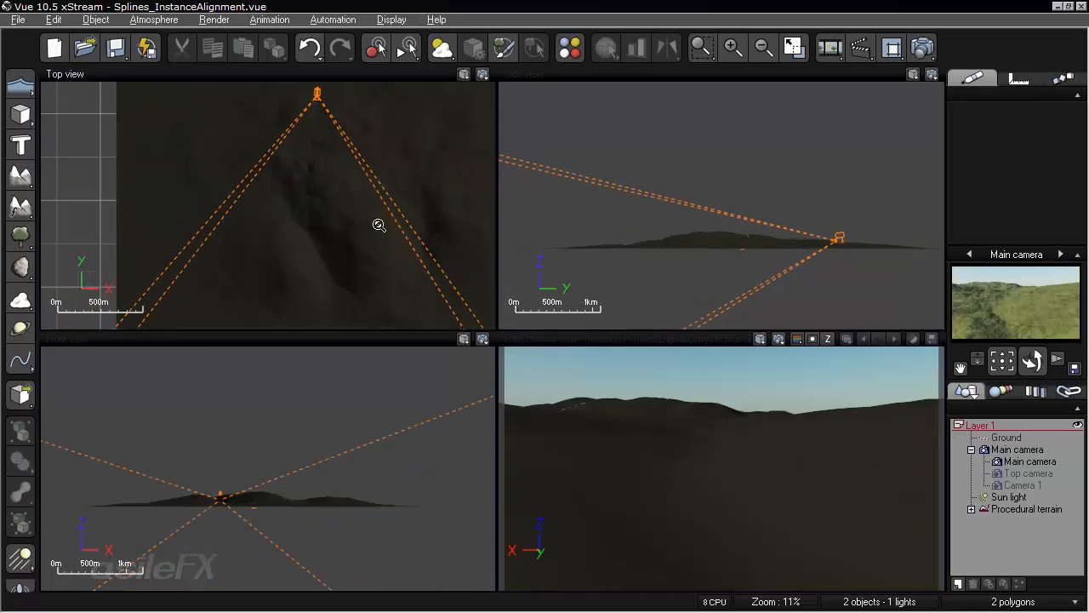
right_drag(352, 189, 364, 261)
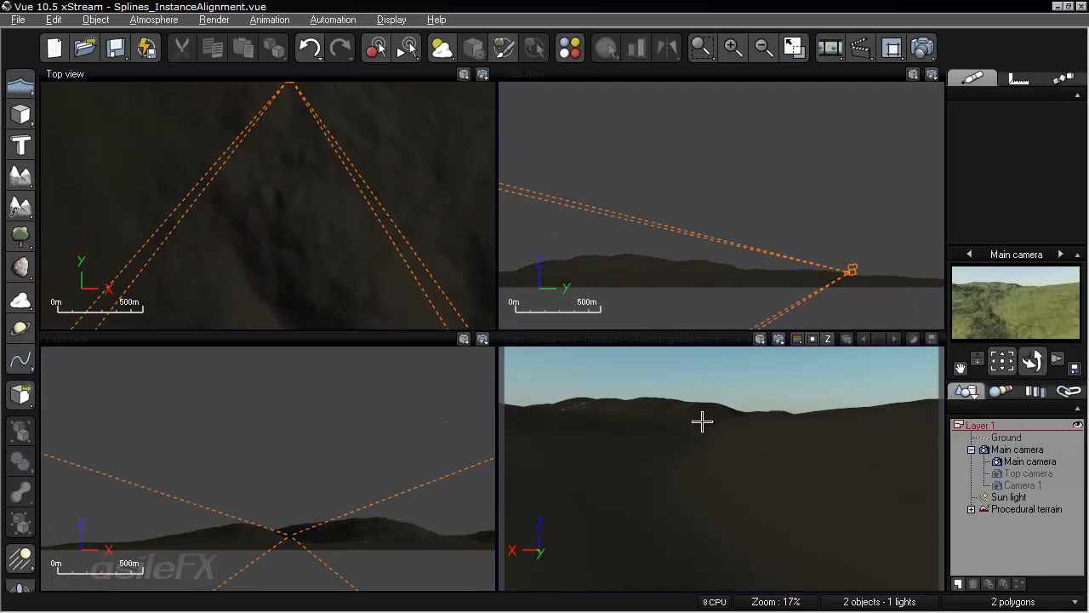
right_drag(332, 268, 354, 175)
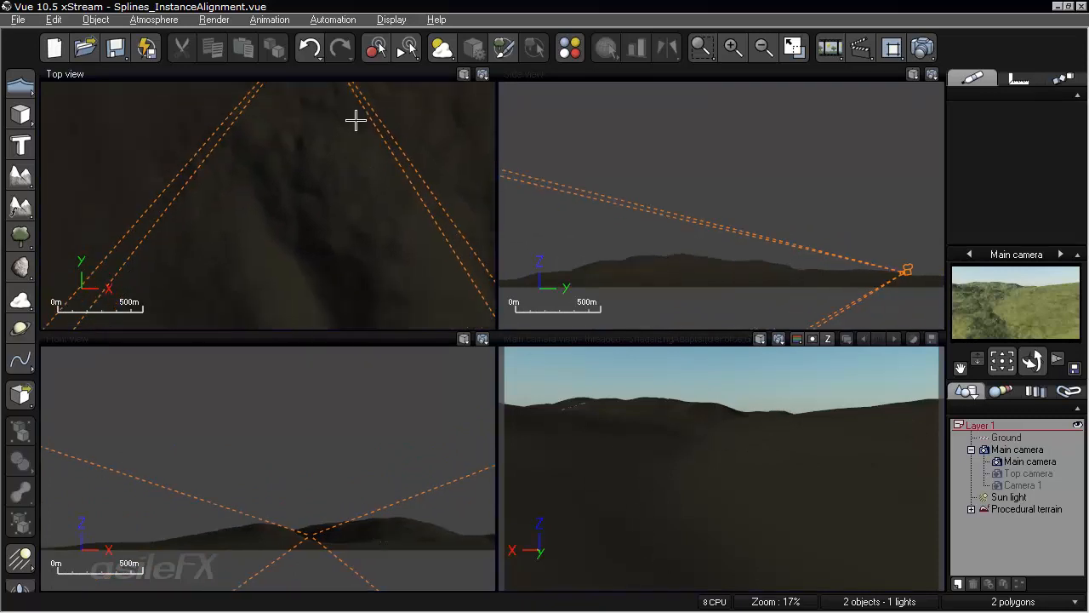
double_click(370, 75)
right_drag(527, 486, 518, 414)
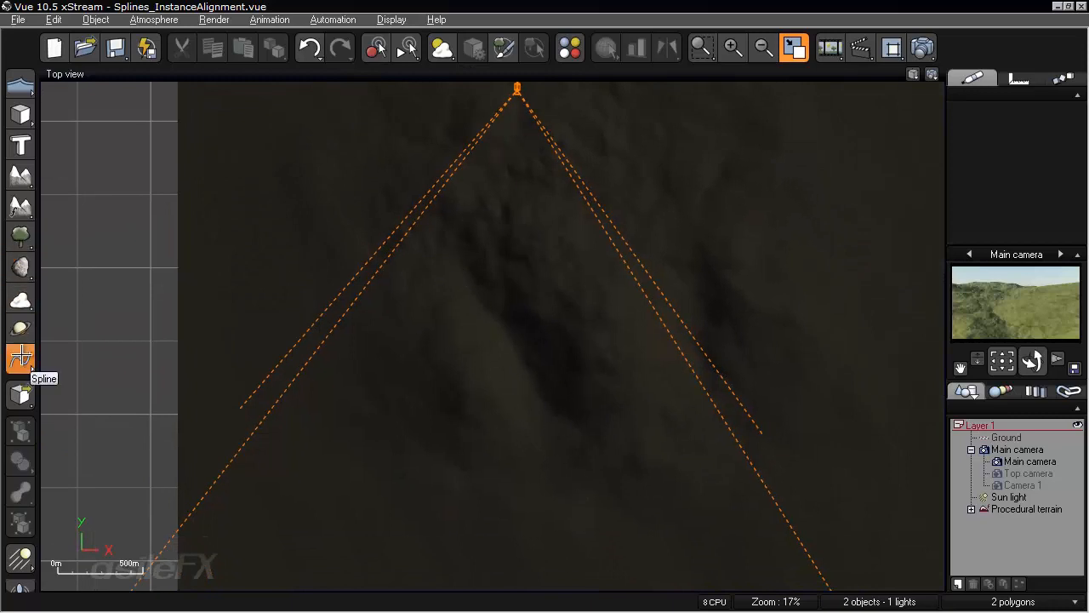
click(21, 359)
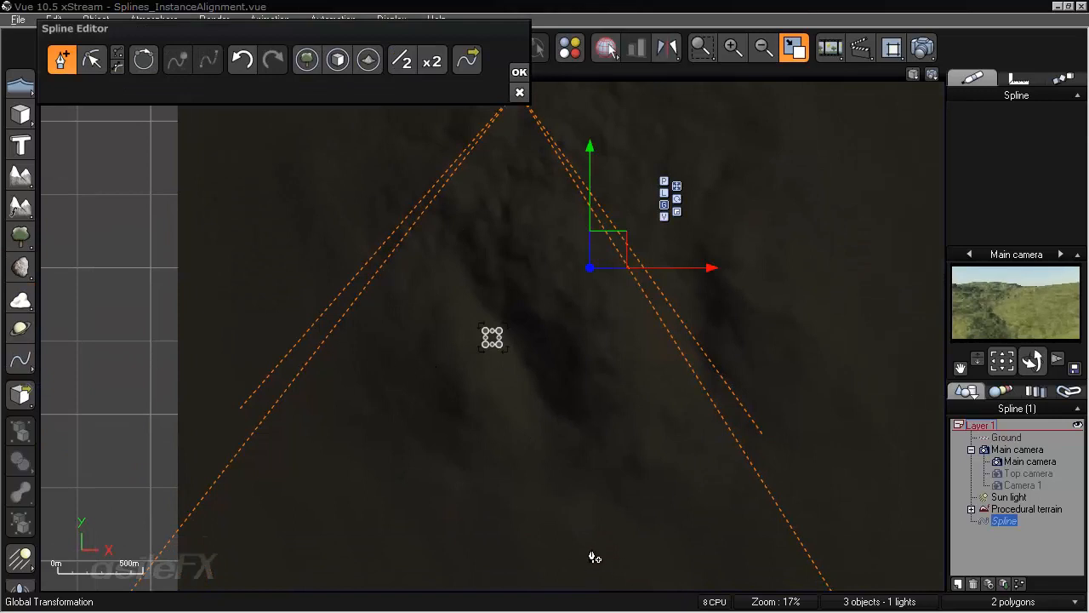
click(701, 573)
click(627, 517)
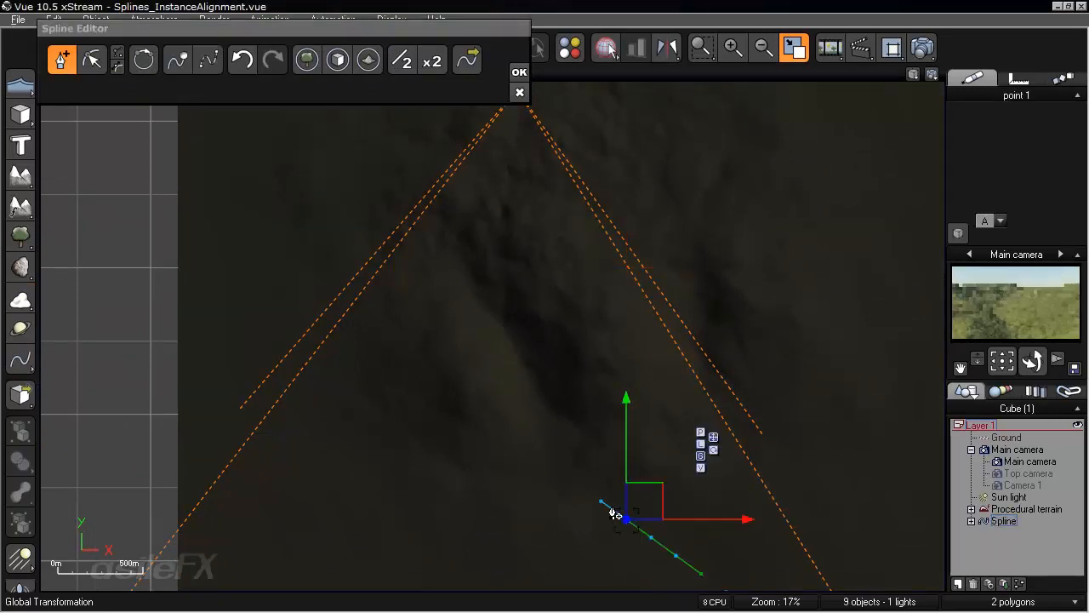
click(575, 459)
click(558, 395)
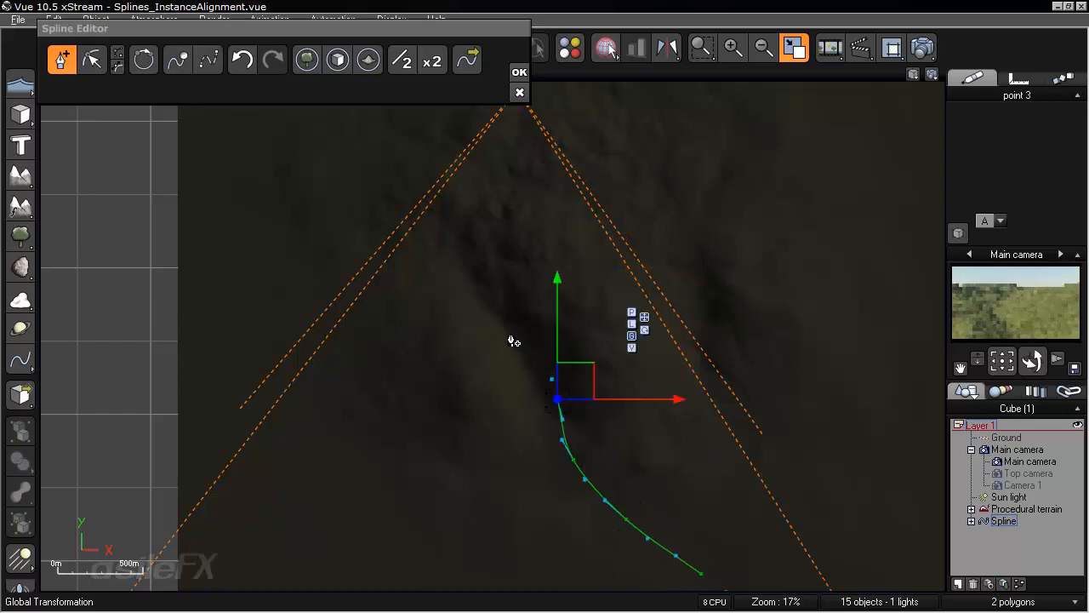
click(518, 351)
click(484, 304)
click(464, 259)
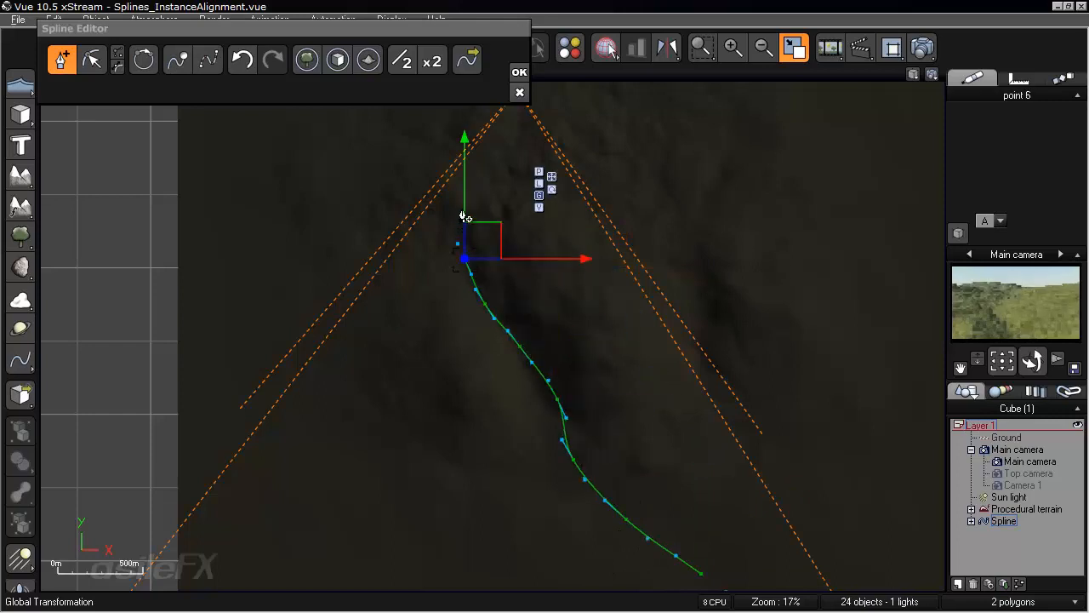
click(500, 200)
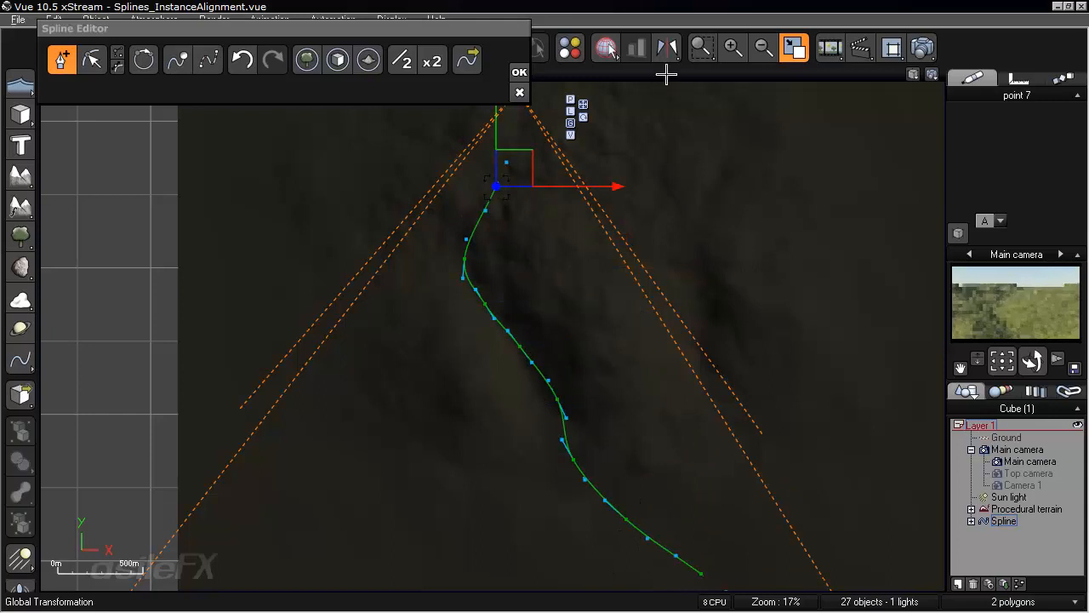
- Extend the spline in the top and main camera views with four more points, running it past the main camera
double_click(663, 75)
right_drag(333, 189, 321, 411)
scroll(392, 258, up, 6)
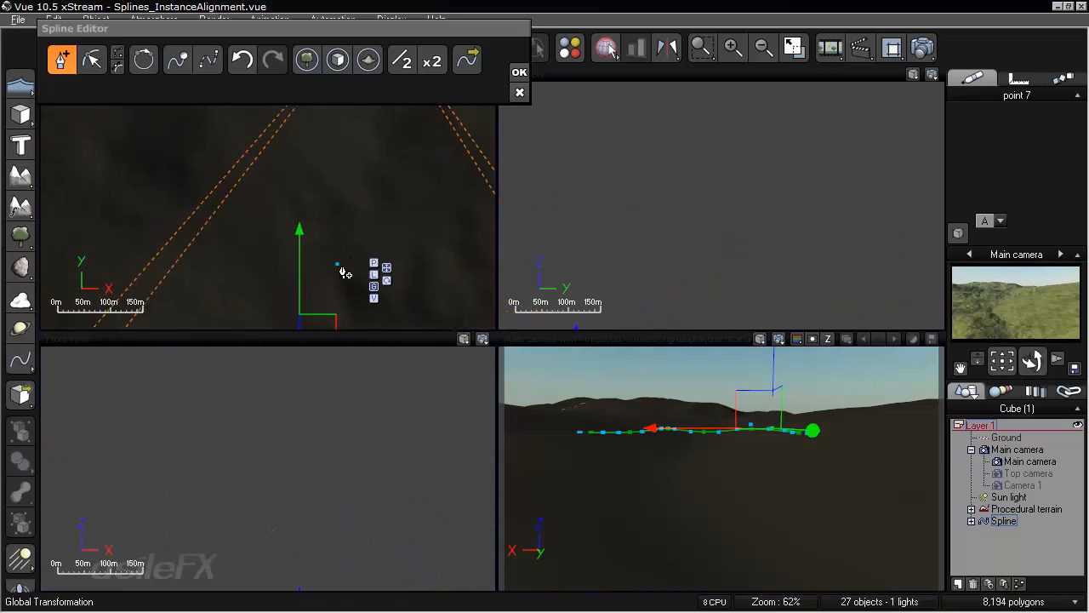
click(353, 285)
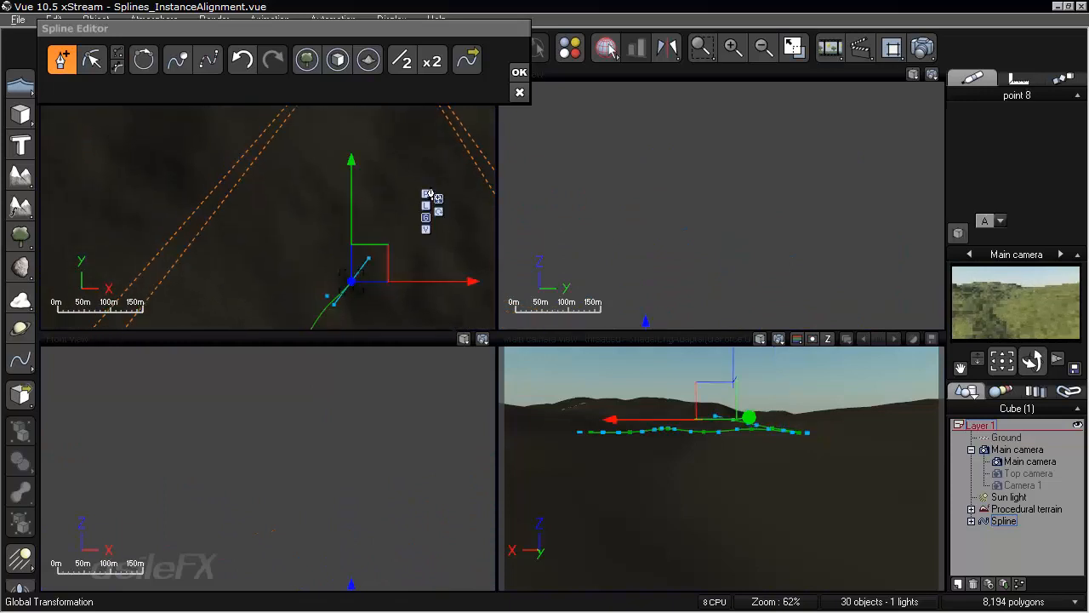
middle_drag(365, 205, 361, 236)
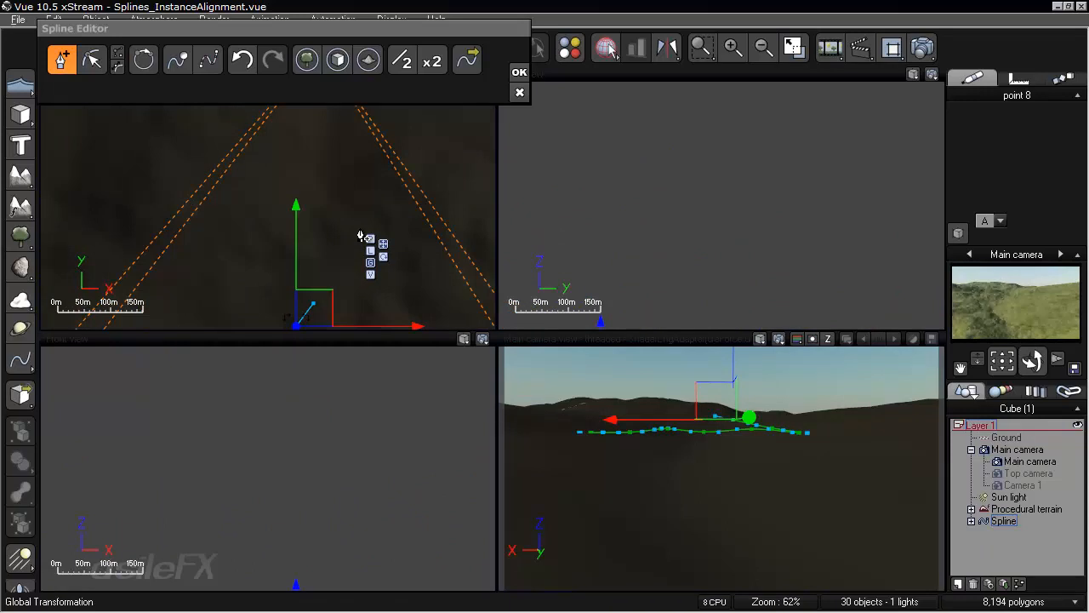
click(671, 493)
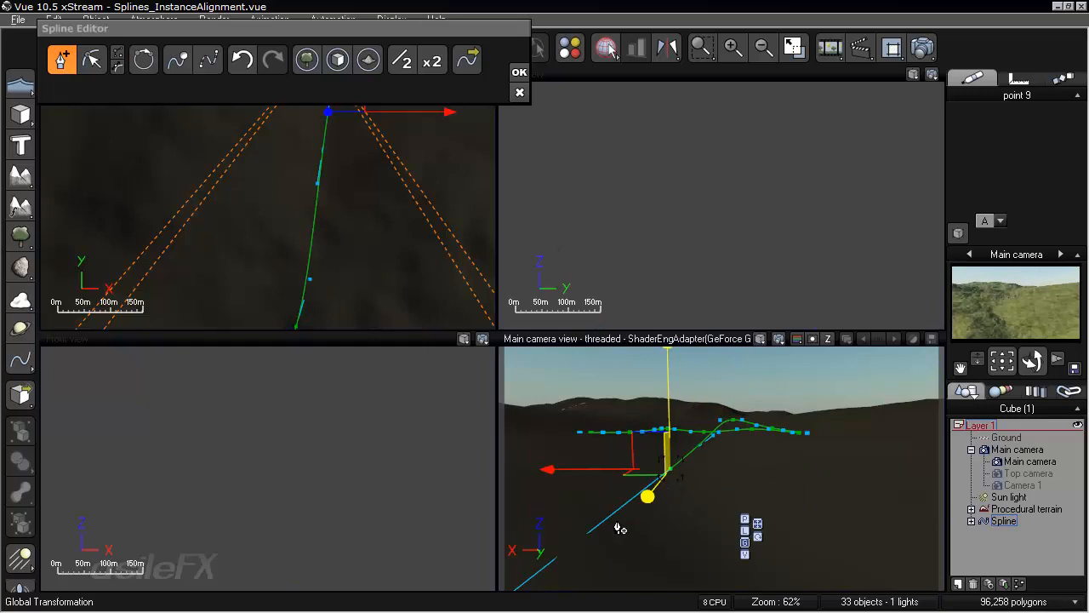
click(707, 581)
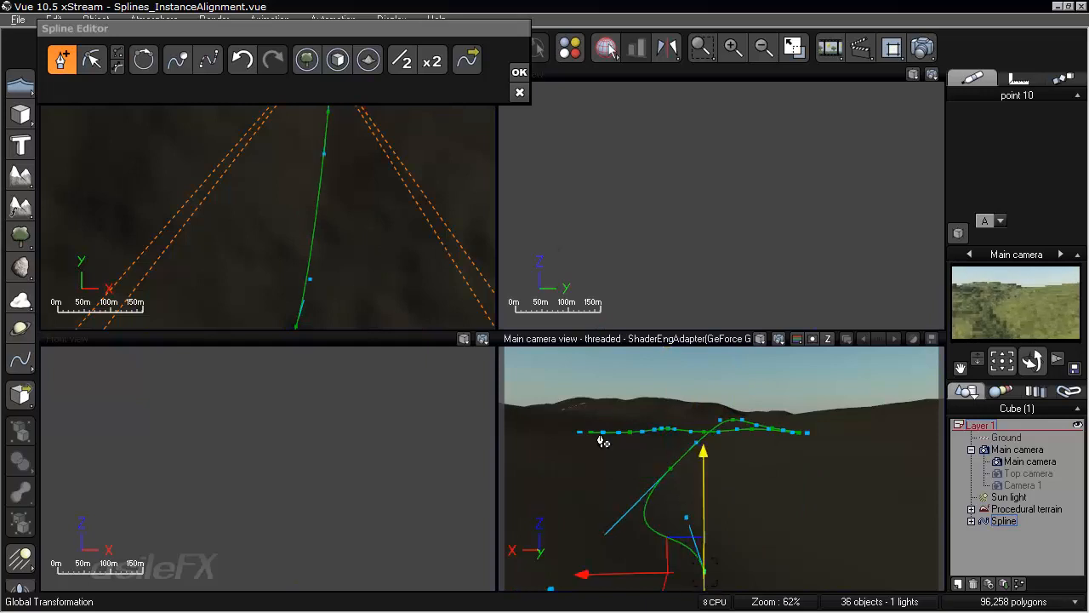
middle_drag(428, 190, 434, 347)
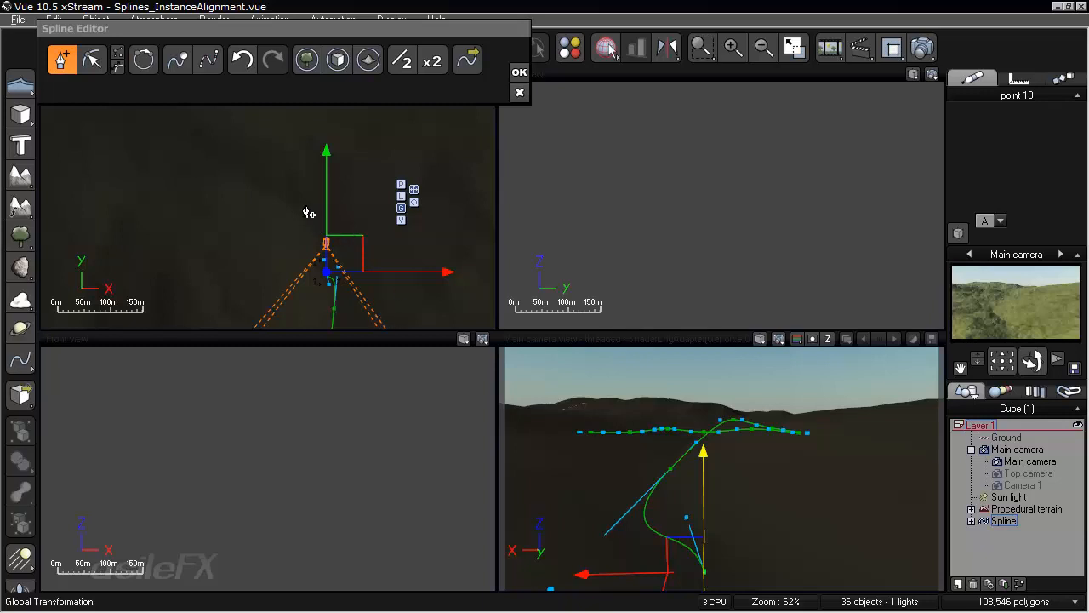
click(288, 145)
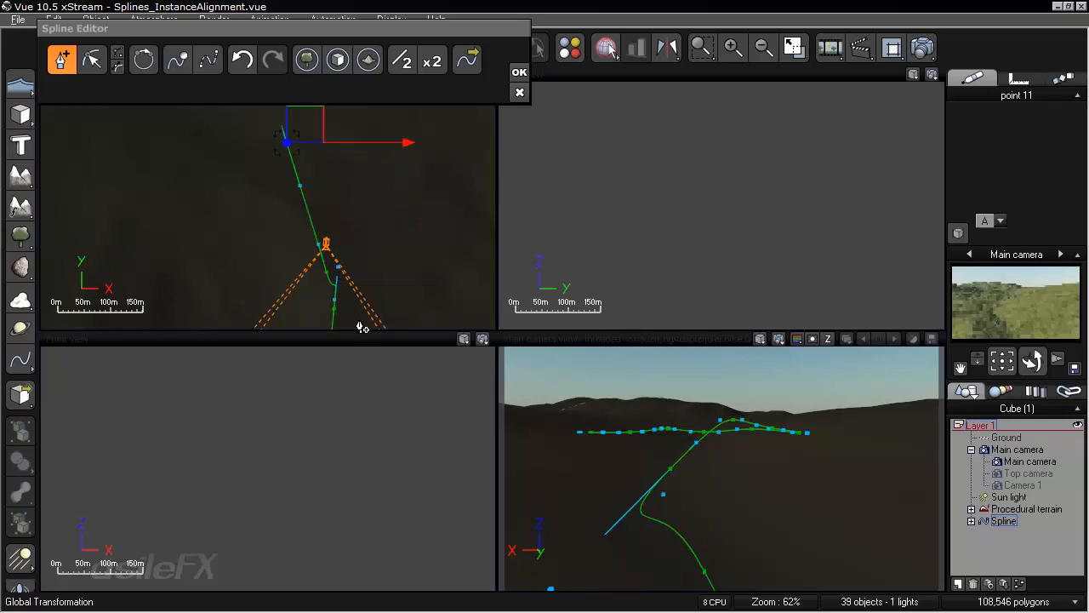
- Adjust the tangent handle of the spline's bend near the main camera to smooth the curve there
right_drag(363, 275, 377, 225)
click(92, 60)
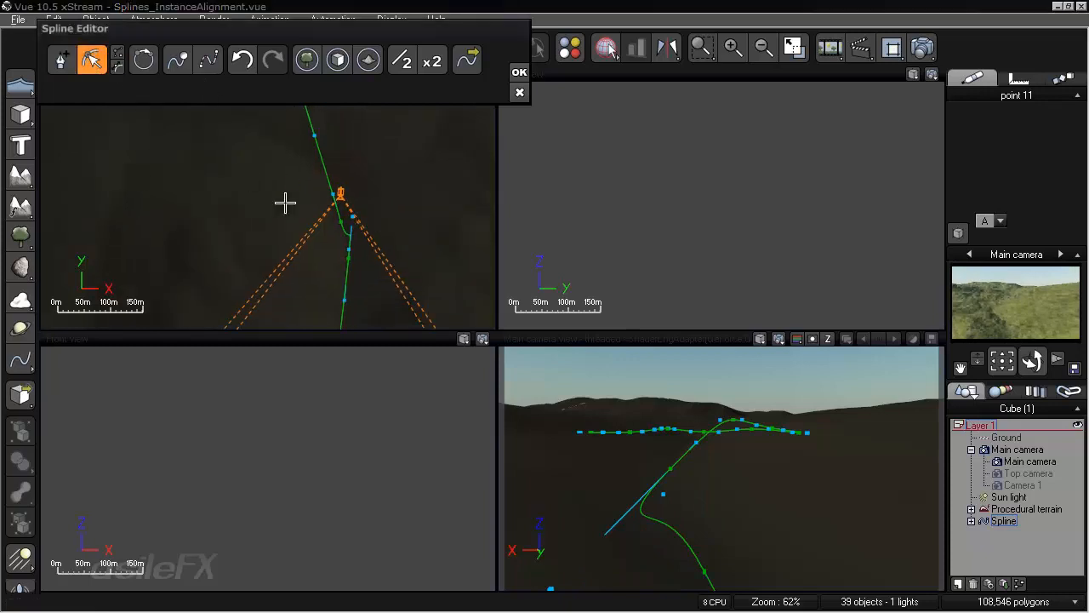
click(354, 217)
mouse_move(368, 206)
mouse_down()
mouse_move(358, 213)
mouse_move(363, 265)
mouse_move(364, 229)
mouse_move(387, 244)
mouse_move(350, 246)
mouse_move(366, 220)
mouse_up()
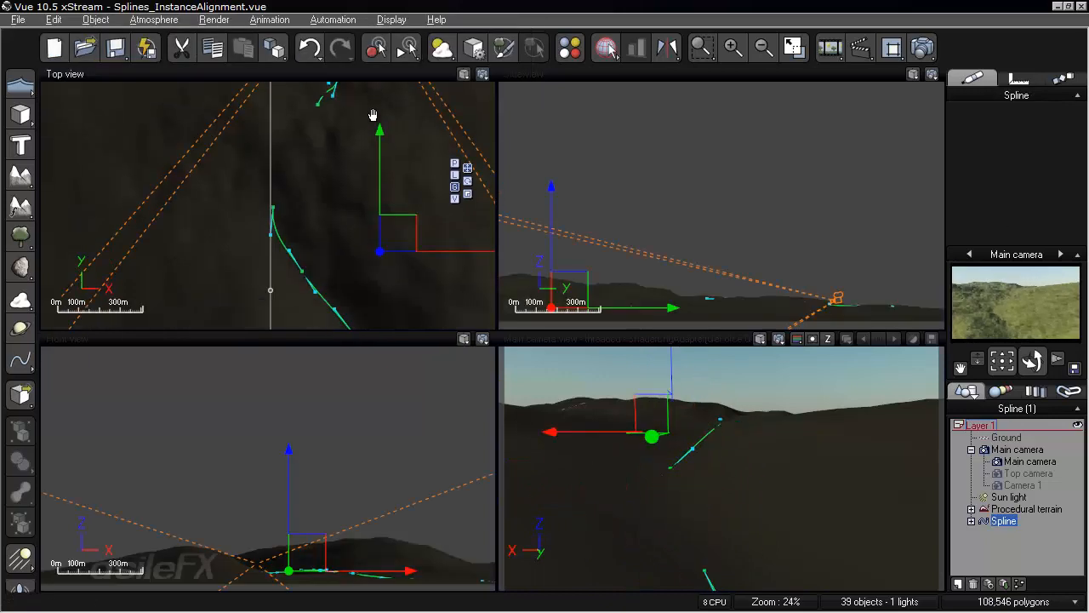
- Select spline point 6 at the bend in the valley and raise it in the front view, above the terrain surface
right_drag(372, 116, 371, 105)
right_drag(335, 153, 350, 218)
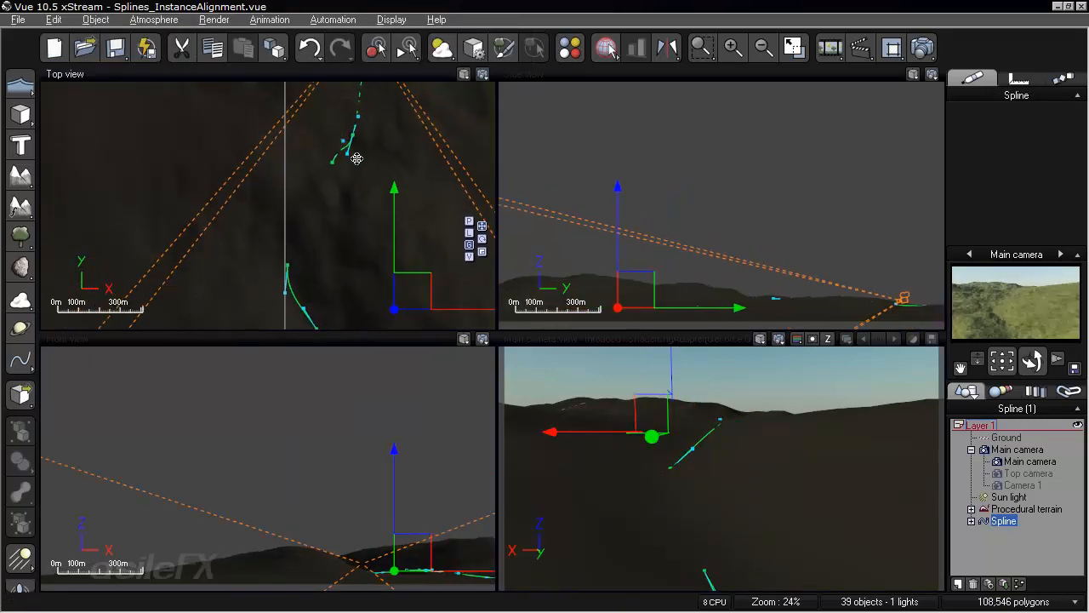
click(339, 162)
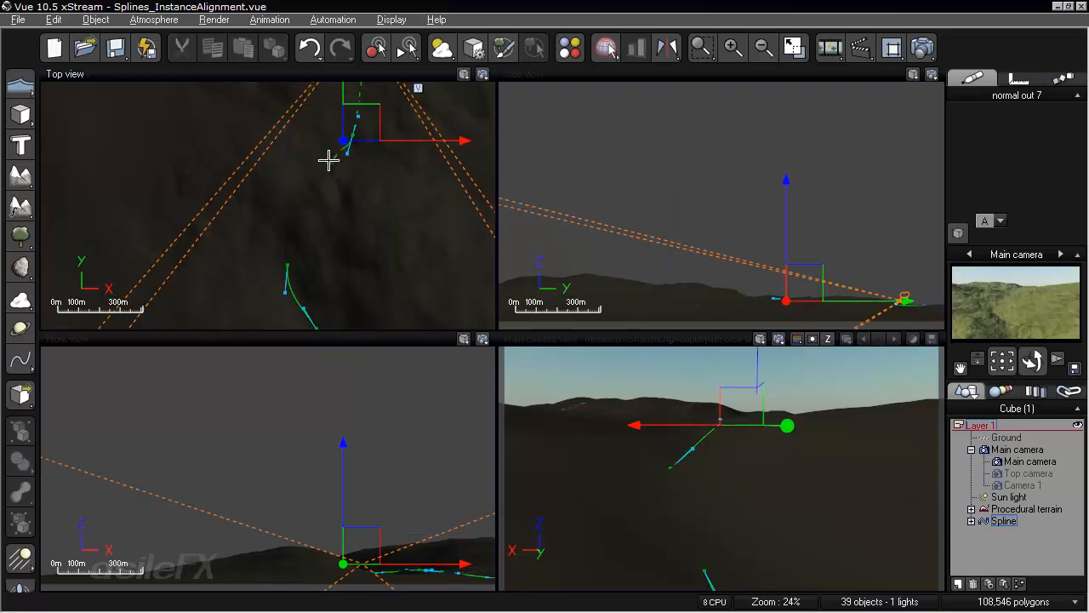
click(358, 136)
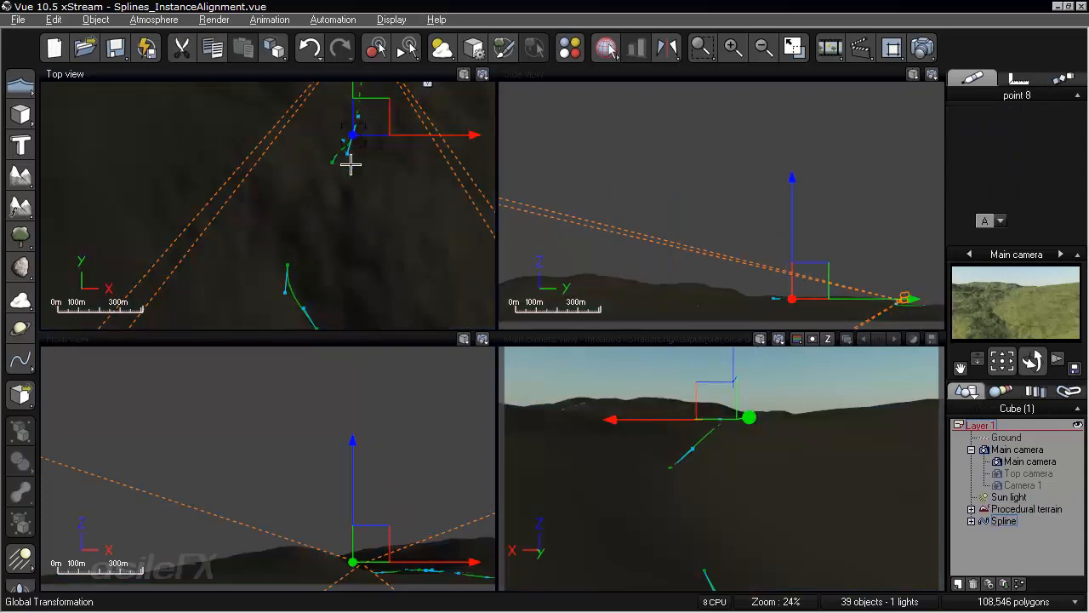
right_drag(305, 192, 337, 181)
click(316, 250)
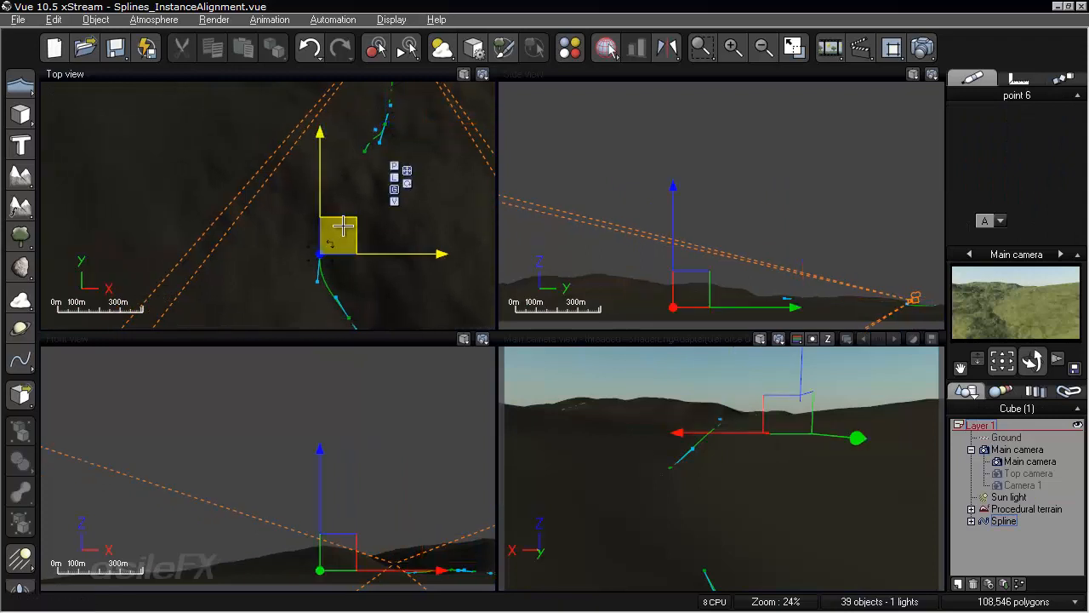
mouse_move(332, 552)
mouse_down()
mouse_move(333, 531)
mouse_move(332, 542)
mouse_up()
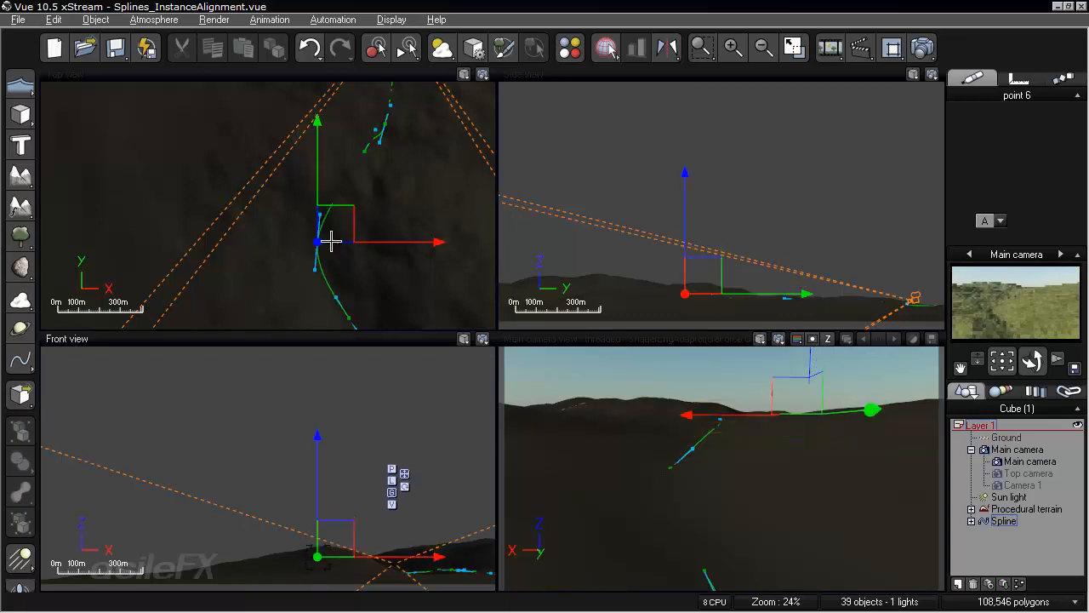
- Select the incoming tangent handle of spline point 6 and lower it in the front view
click(309, 272)
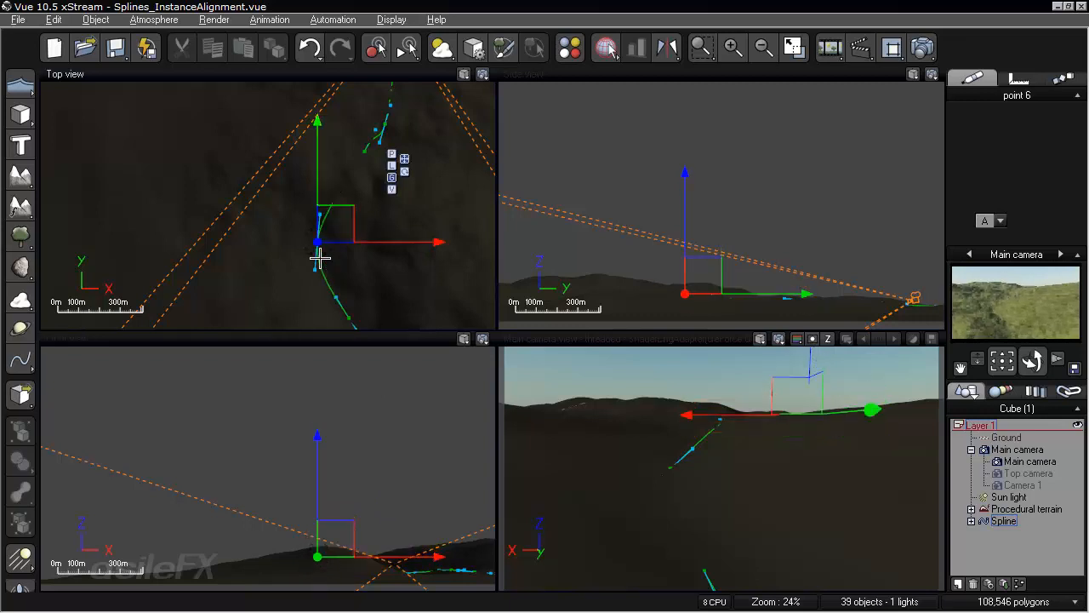
click(315, 269)
click(316, 492)
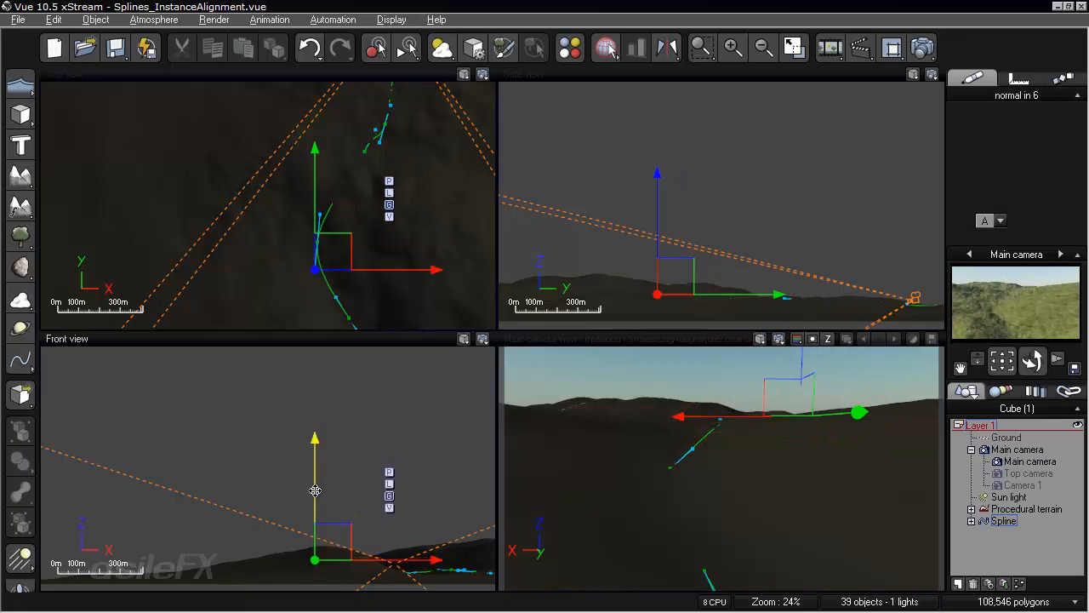
drag(316, 500, 315, 513)
- Move spline point 7 towards point 6 in the top view and raise it slightly in the front view
click(367, 153)
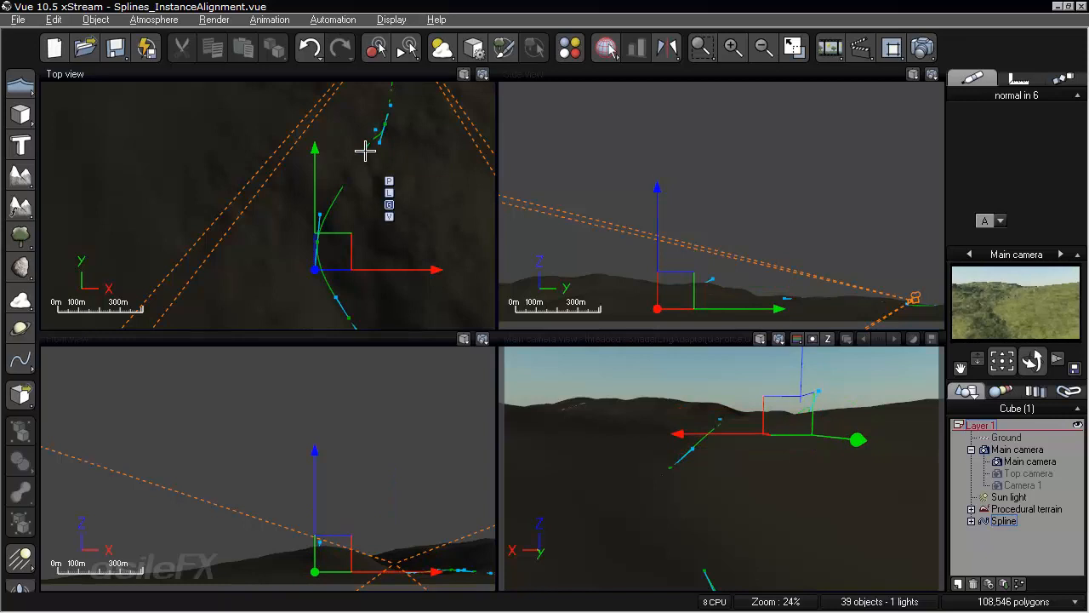
click(380, 140)
drag(394, 127, 356, 161)
drag(374, 557, 375, 551)
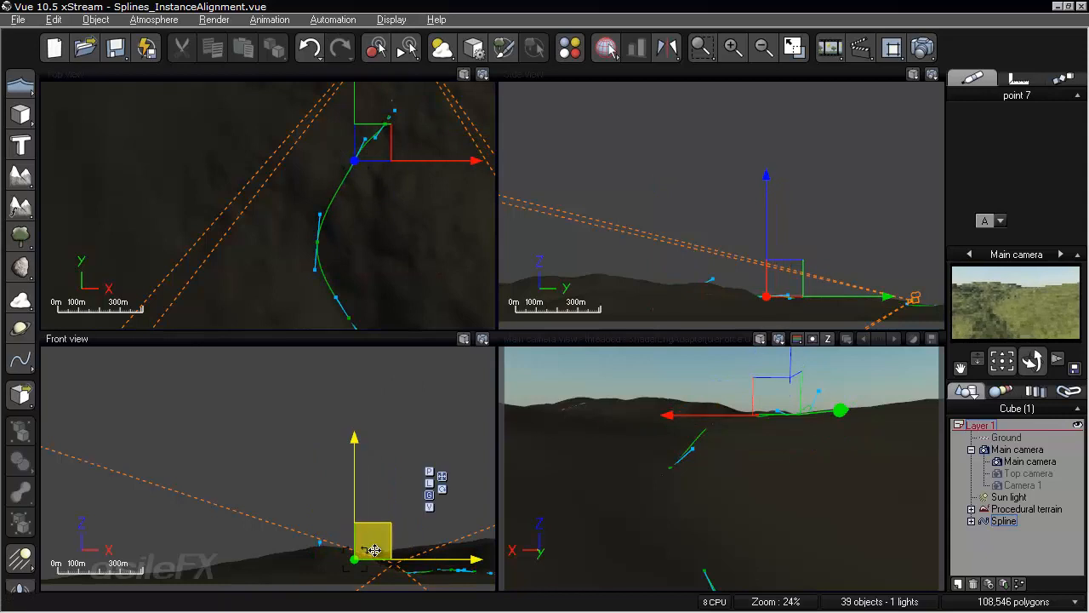
- Reopen the whole spline for editing and resample it with a distance of 115 m between two points
click(1004, 521)
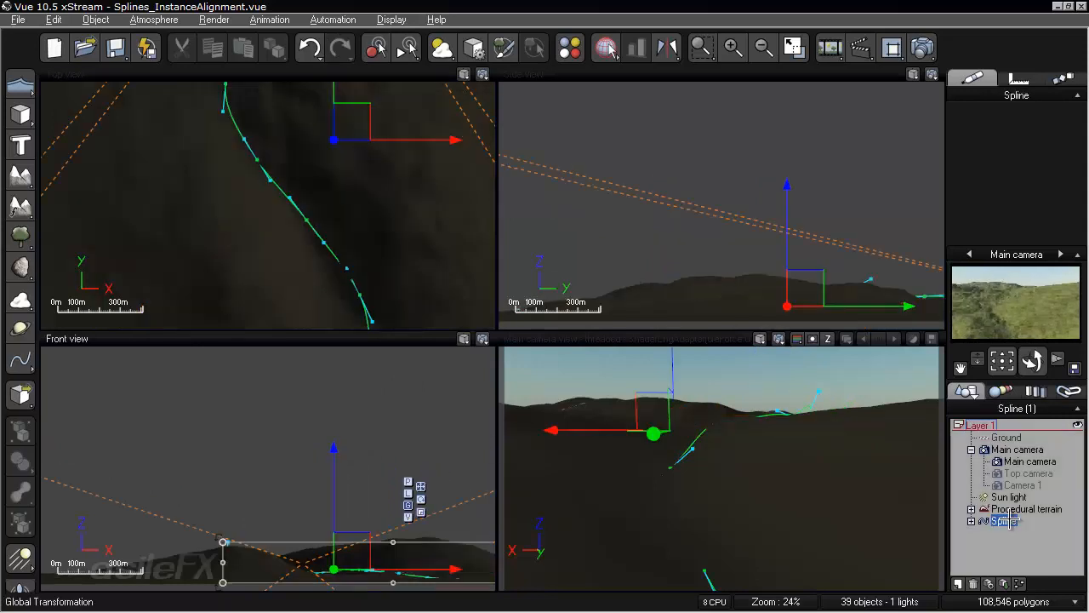
right_click(352, 114)
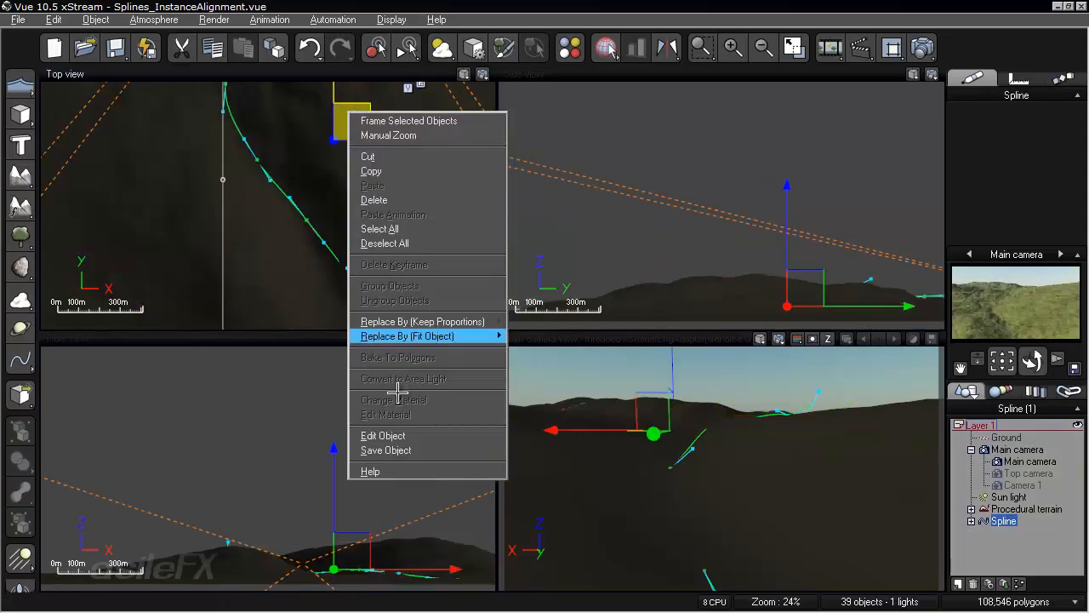
click(411, 434)
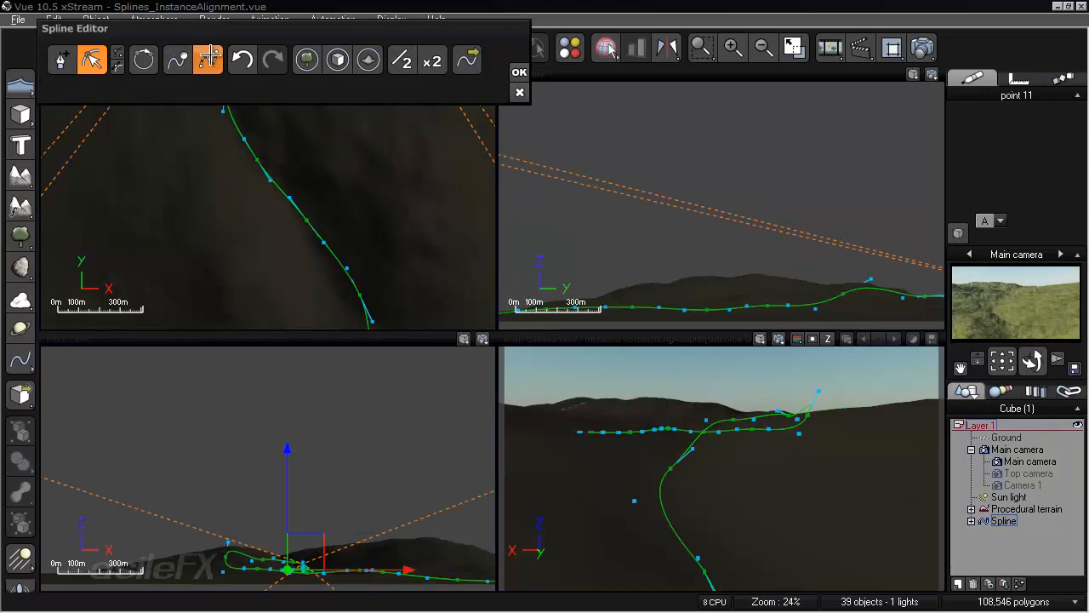
click(209, 59)
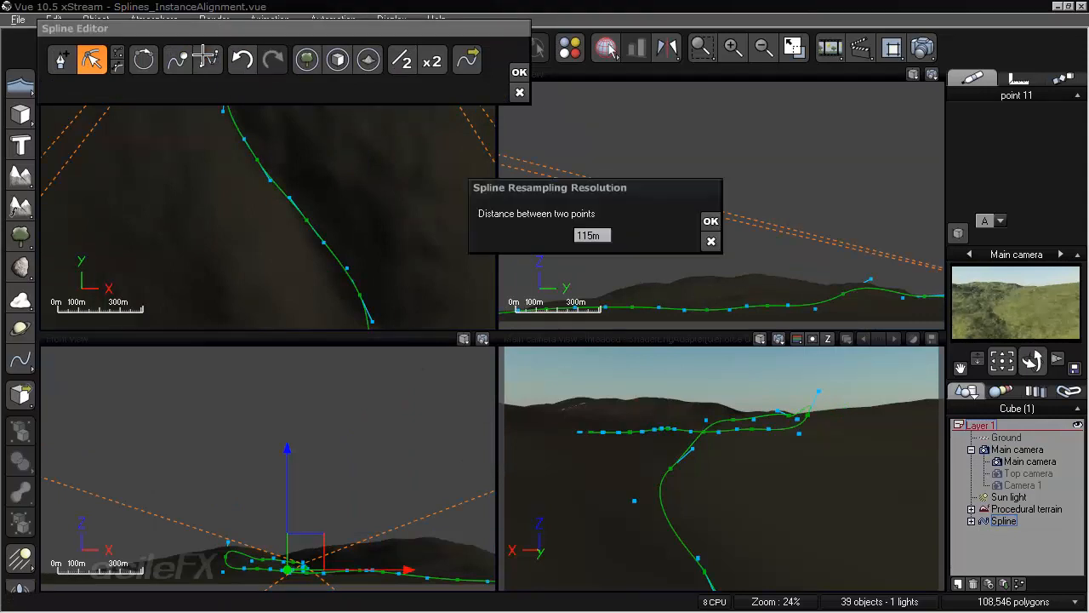
click(711, 223)
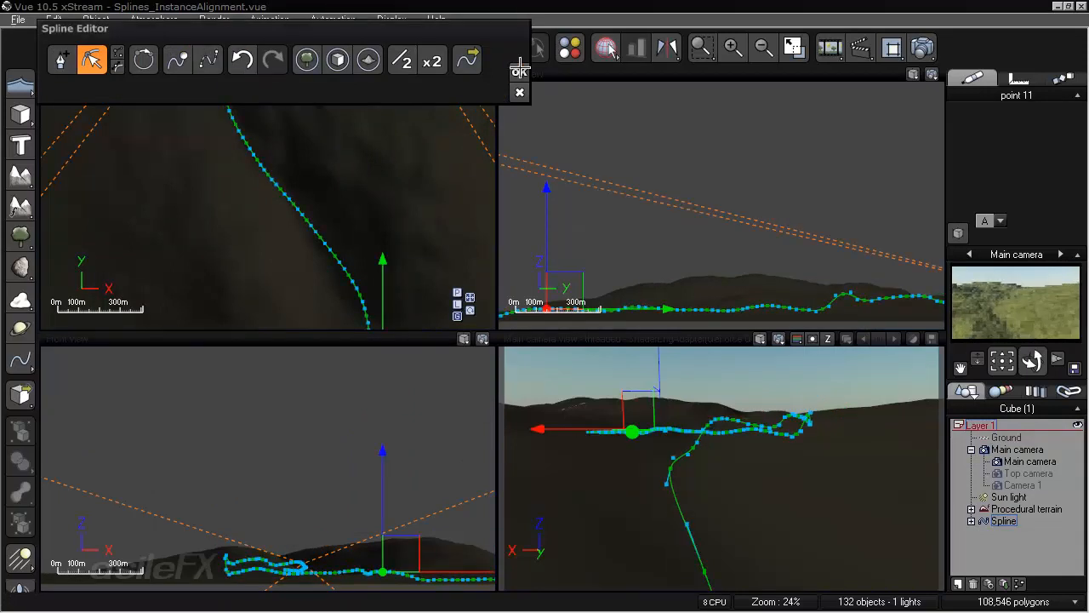
click(519, 73)
- Examine the resampled spline along the terrain in the top view and maximise the main camera view
right_drag(371, 151, 357, 57)
right_drag(366, 209, 302, 197)
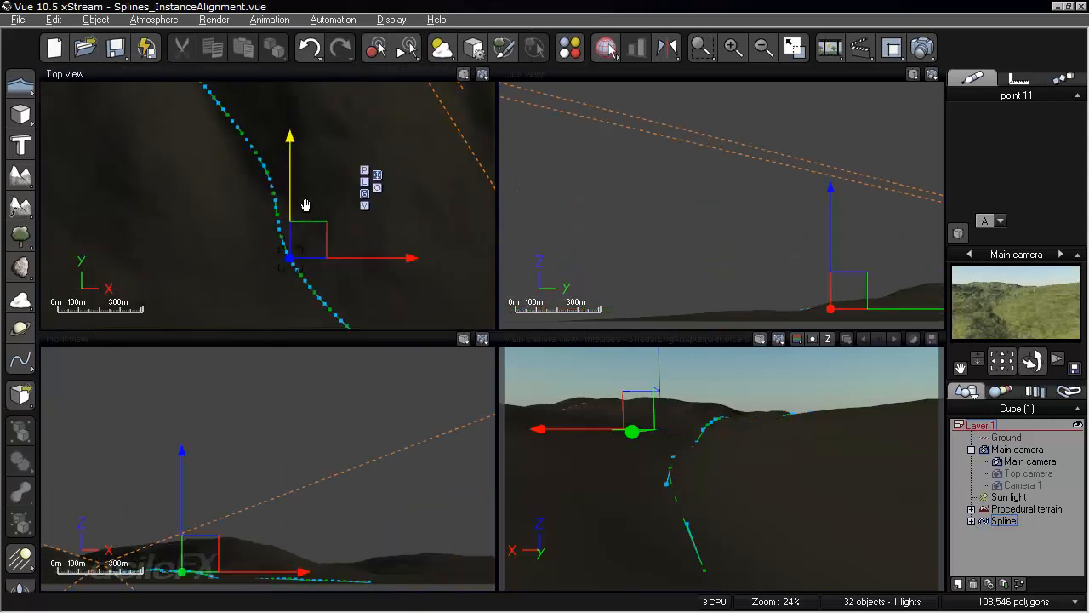
right_drag(224, 122, 271, 427)
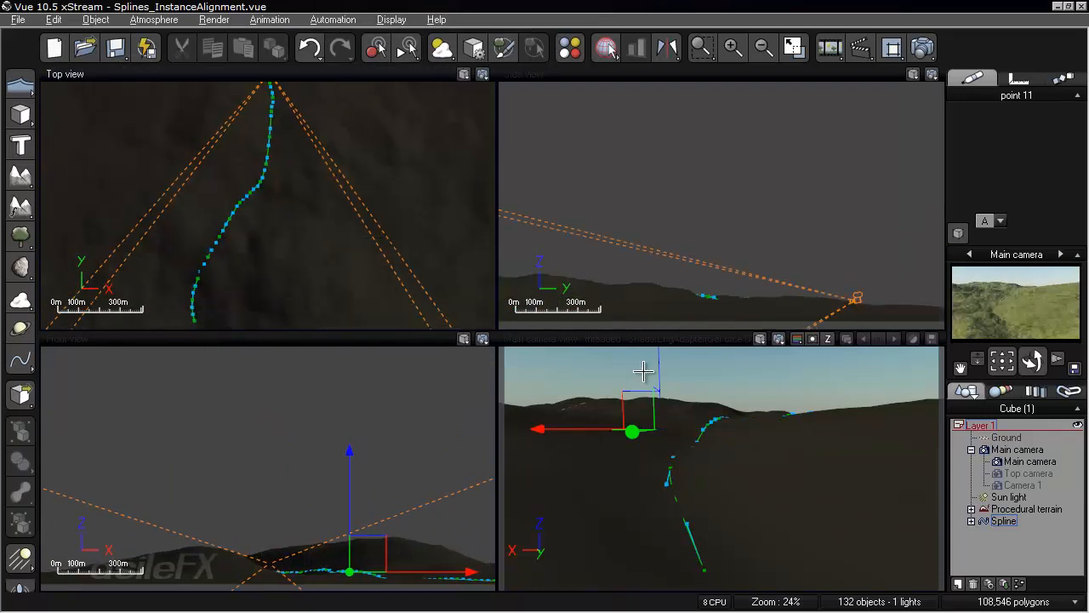
double_click(667, 338)
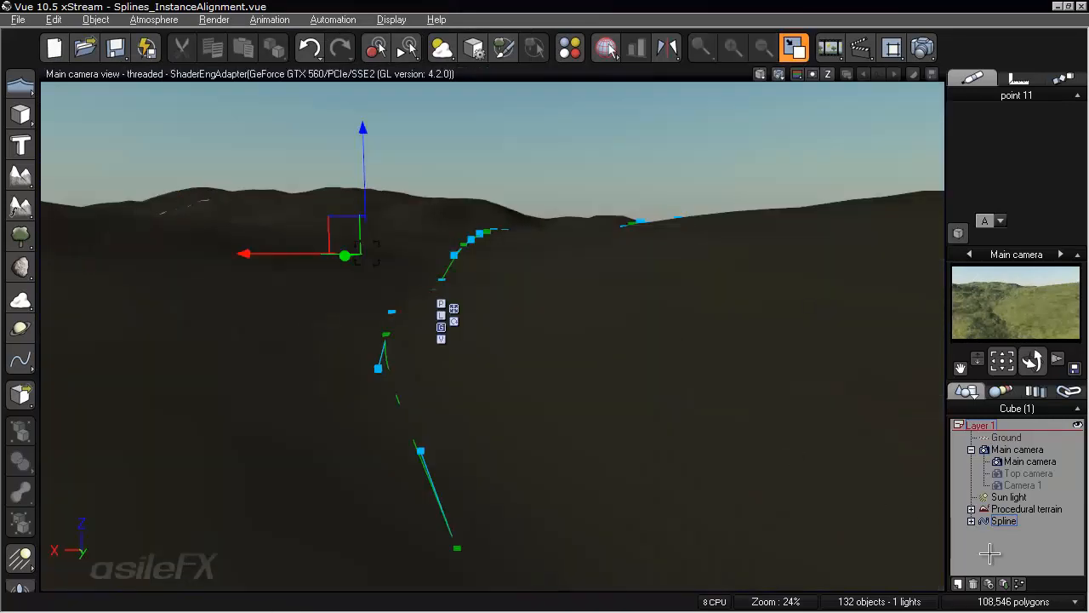
- Reopen the spline for editing, enable populating its stroke with an EcoSystem, and open the stroke's EcoSystem material for editing
click(1031, 546)
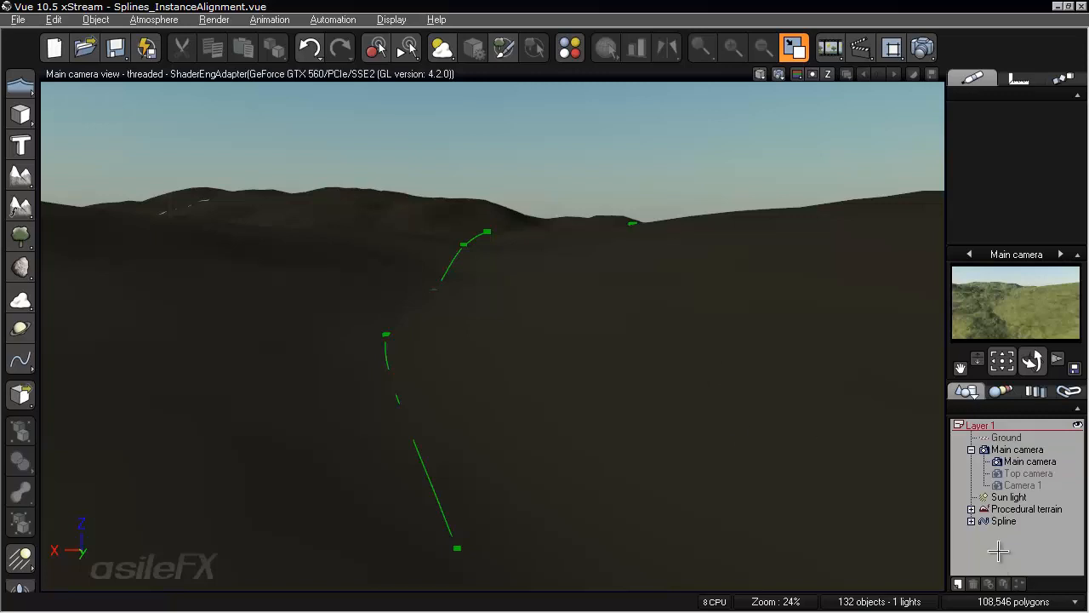
click(1004, 521)
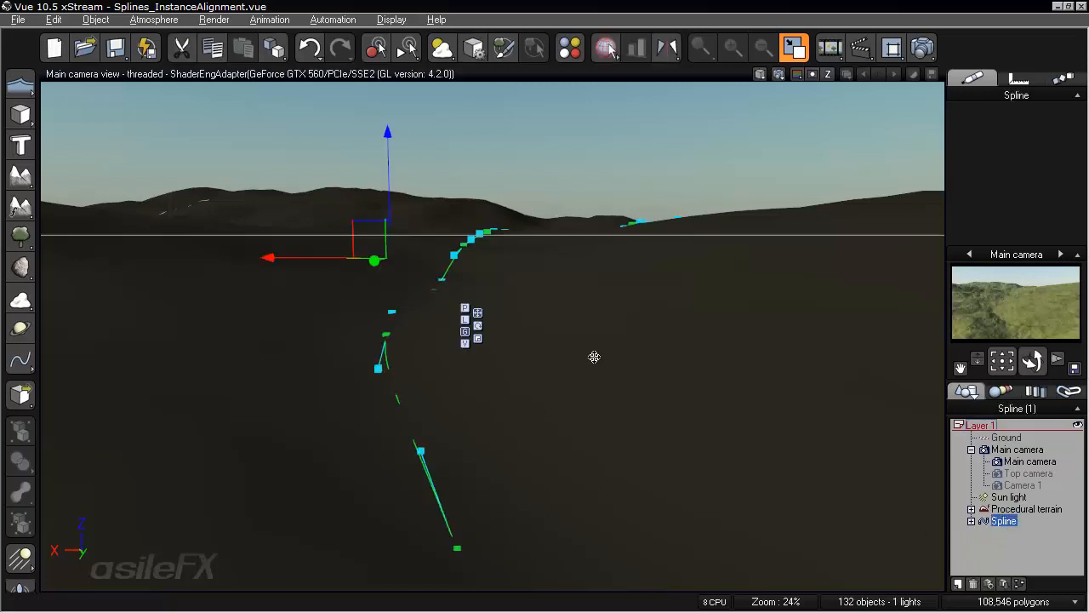
right_click(576, 301)
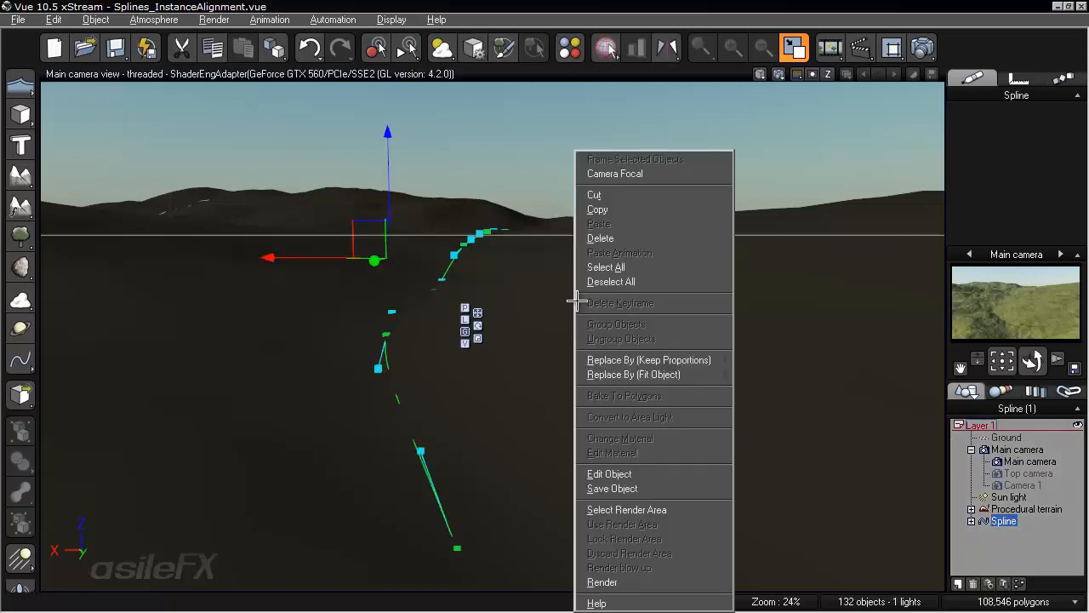
click(653, 474)
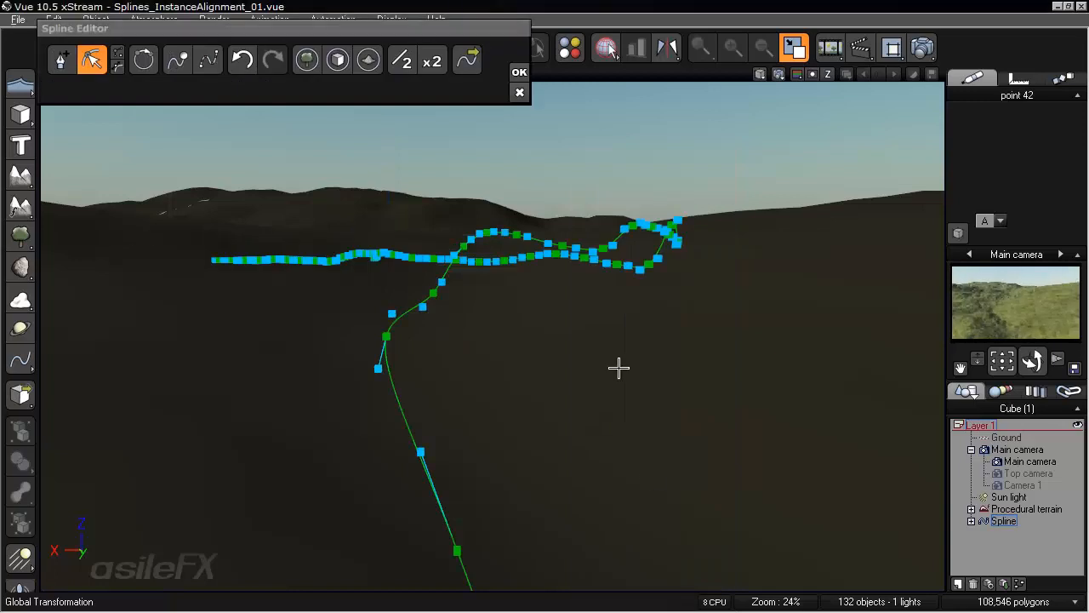
click(307, 58)
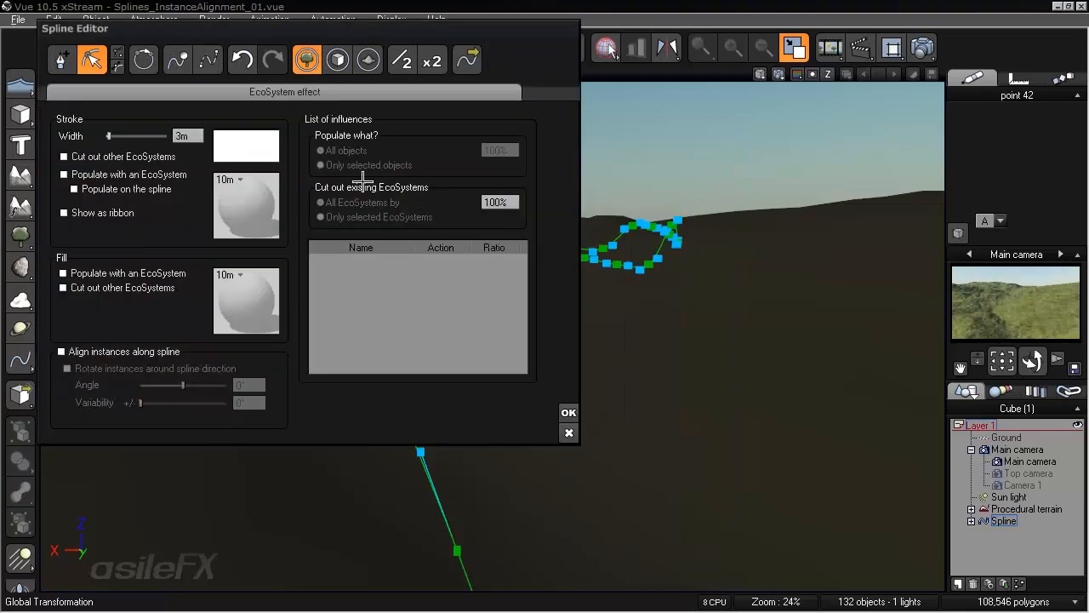
click(126, 174)
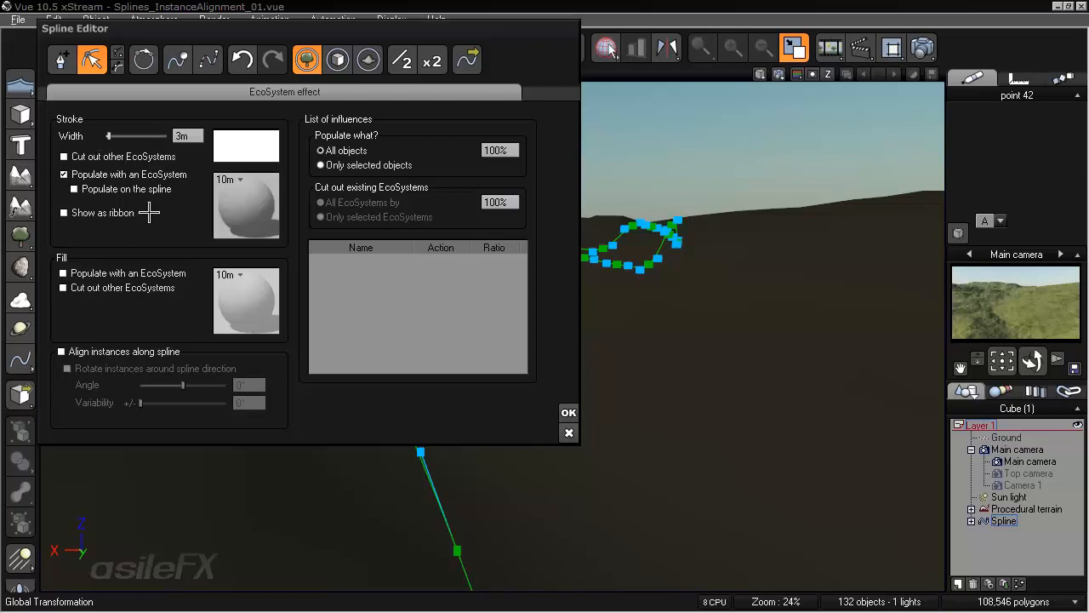
right_click(252, 218)
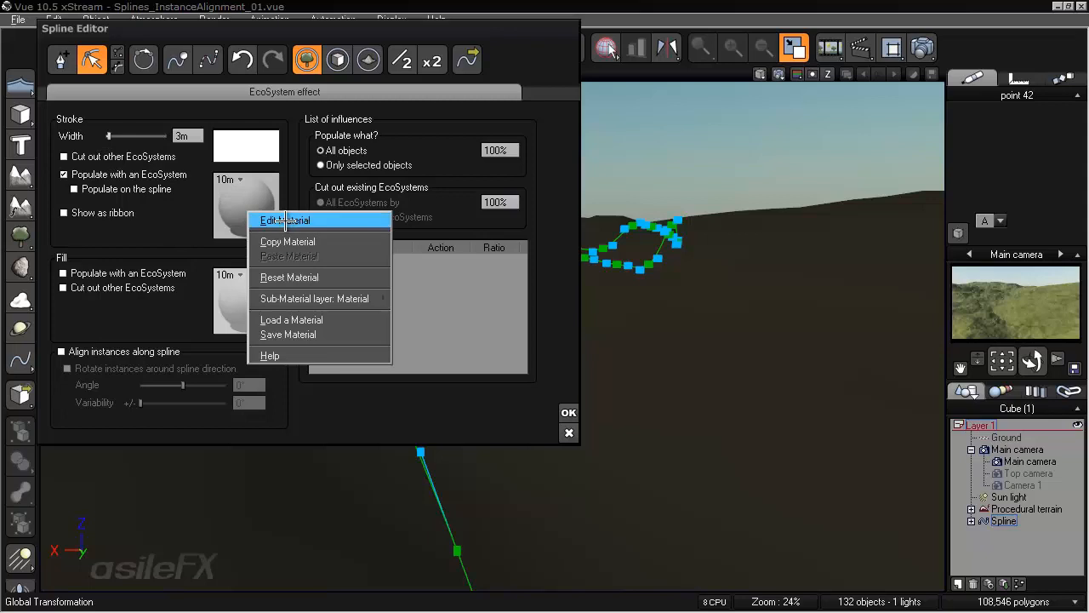
click(331, 219)
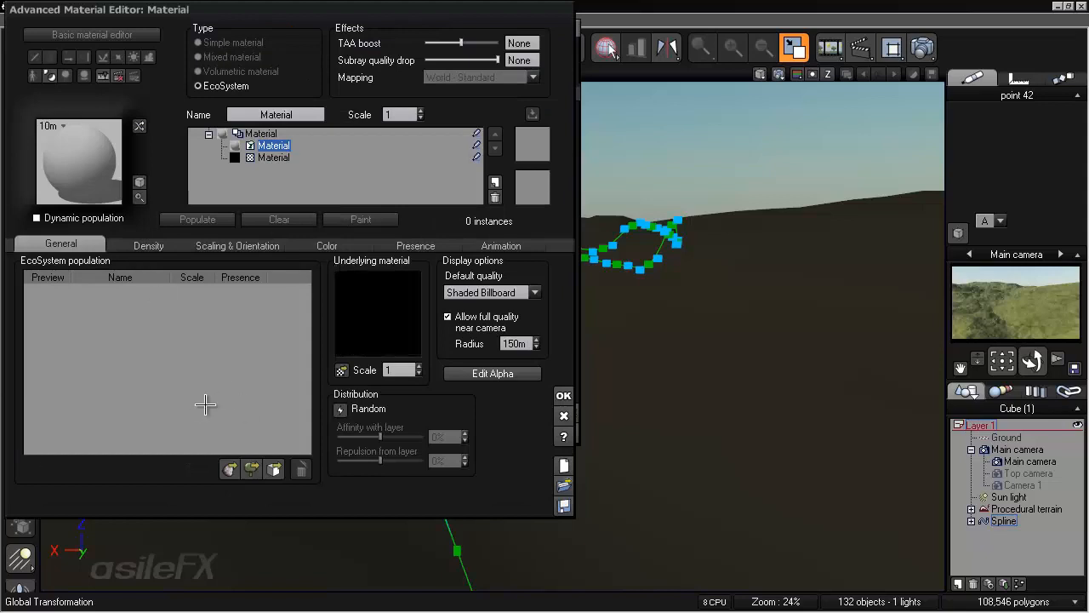
- Add the wind turbine group to the EcoSystem population and set the default display quality to Smooth Shaded
click(276, 466)
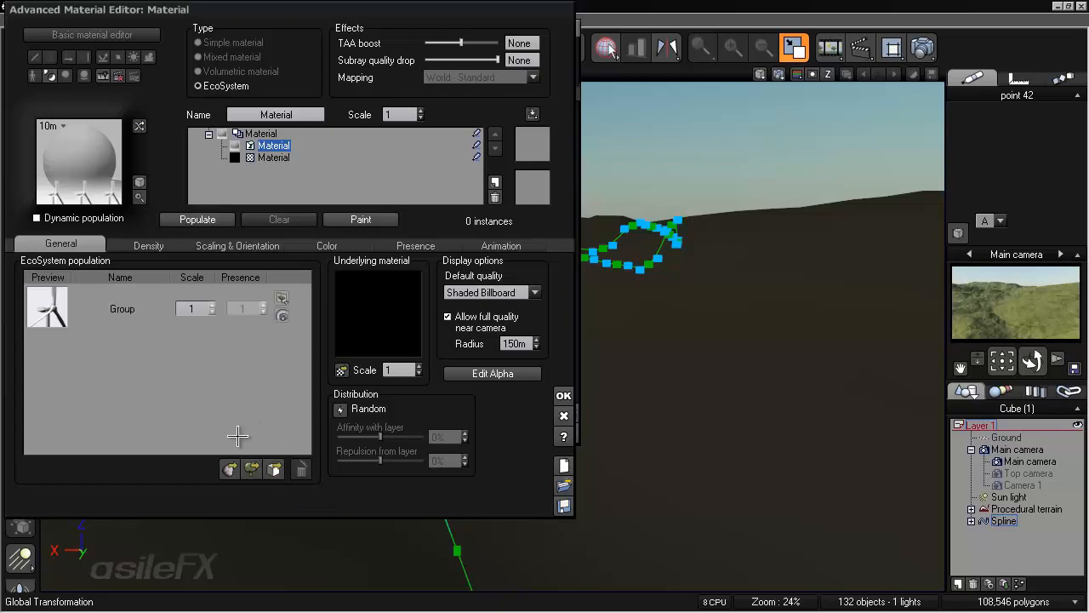
click(537, 292)
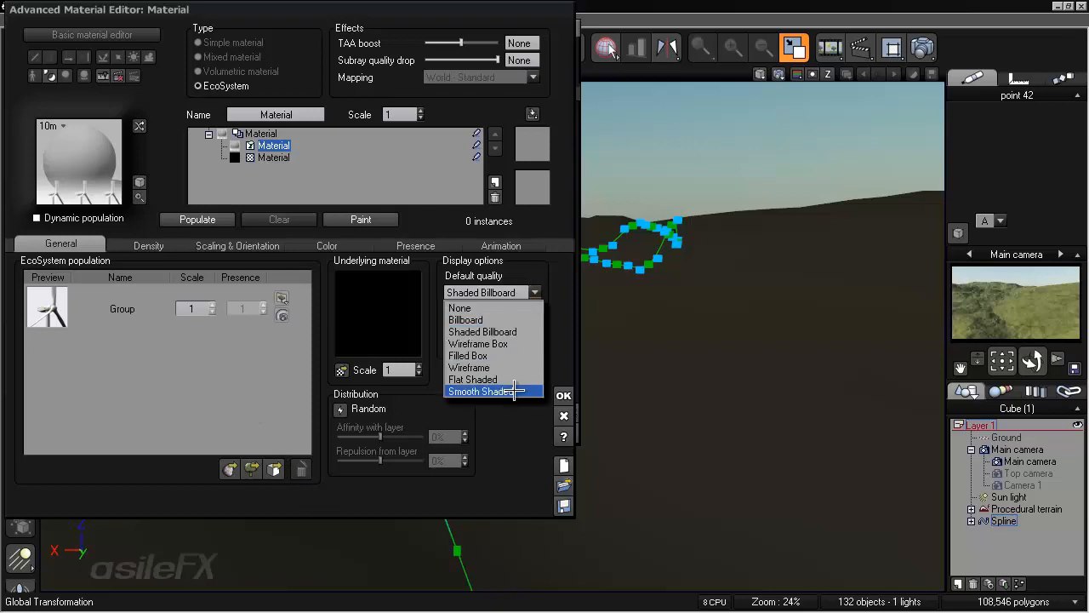
click(513, 388)
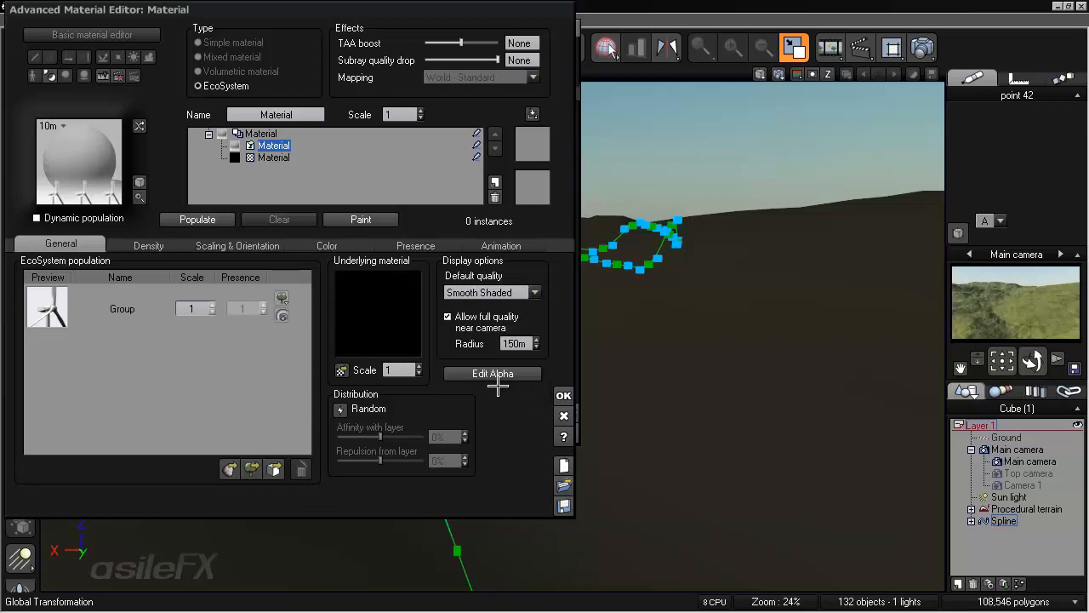
- Set the EcoSystem's maximum size variation to 0, maximum rotation to 0° and direction from surface to 0%, and accept the material
click(236, 244)
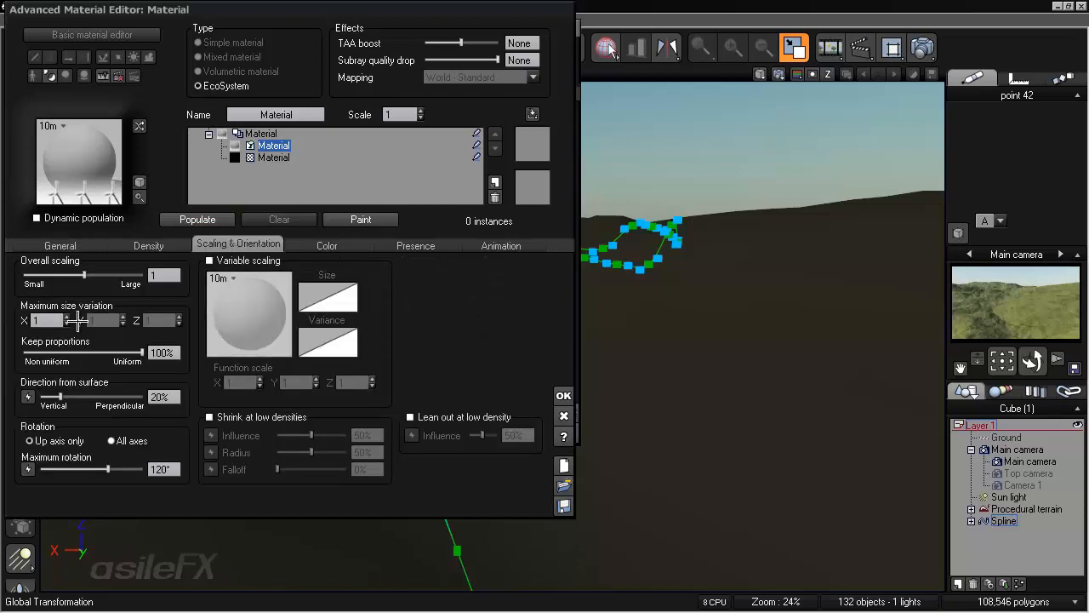
click(53, 321)
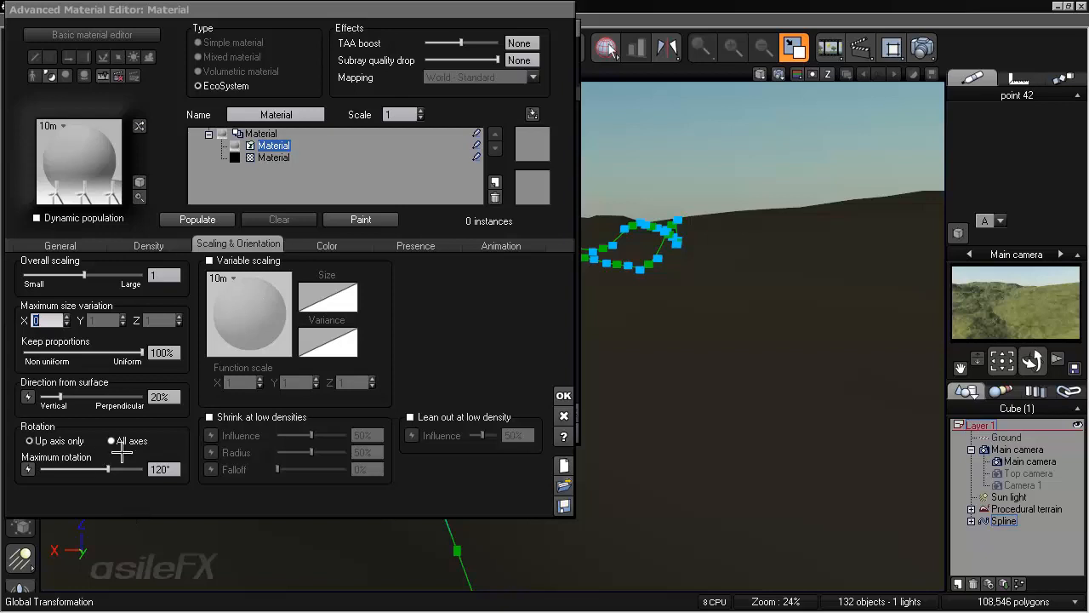
click(163, 469)
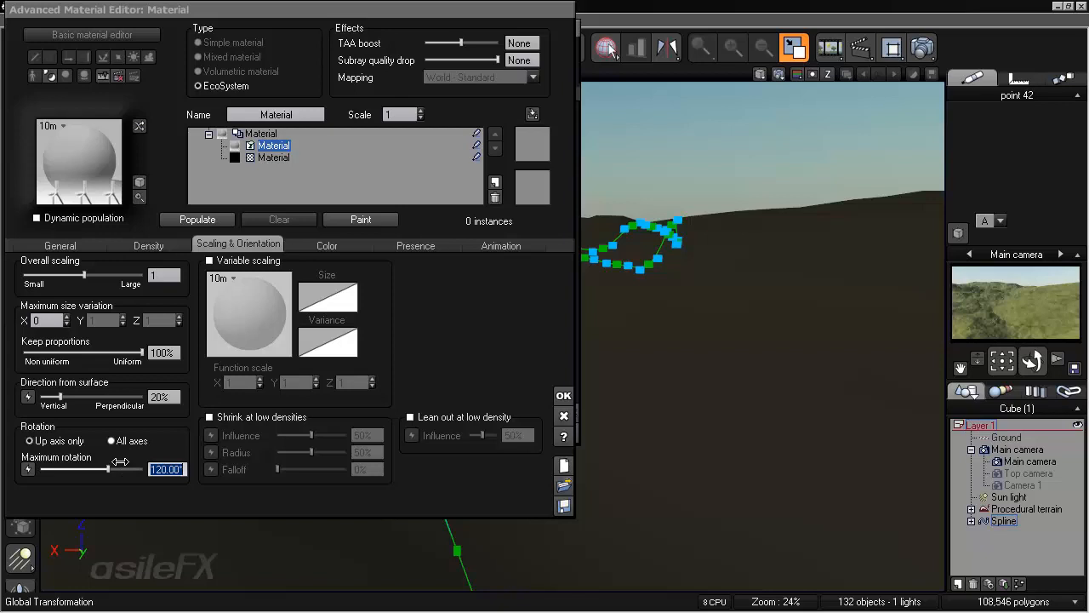
drag(120, 461, 7, 449)
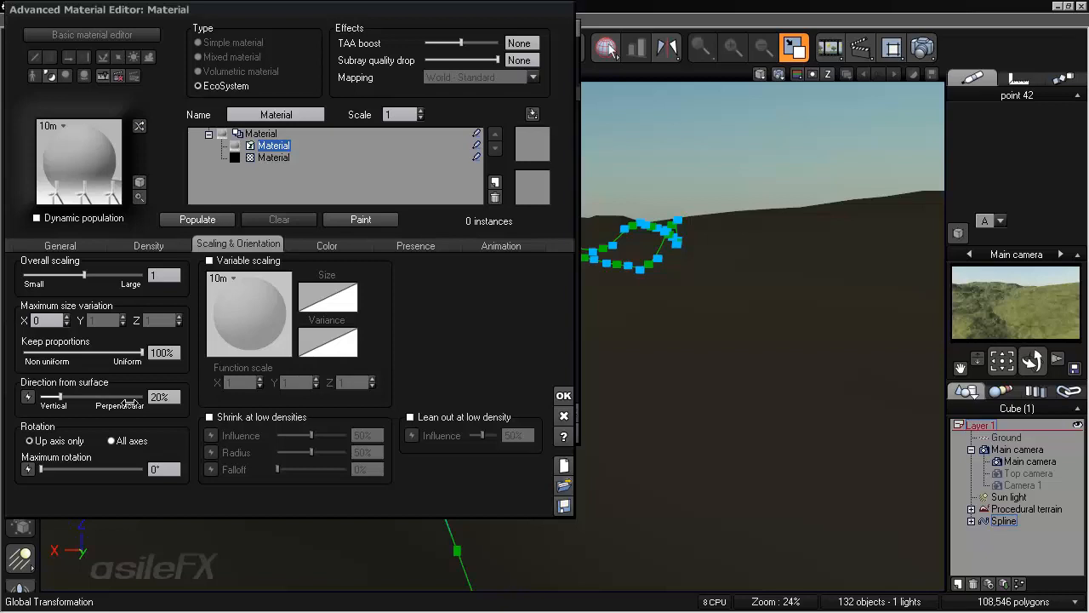
drag(102, 403, 18, 397)
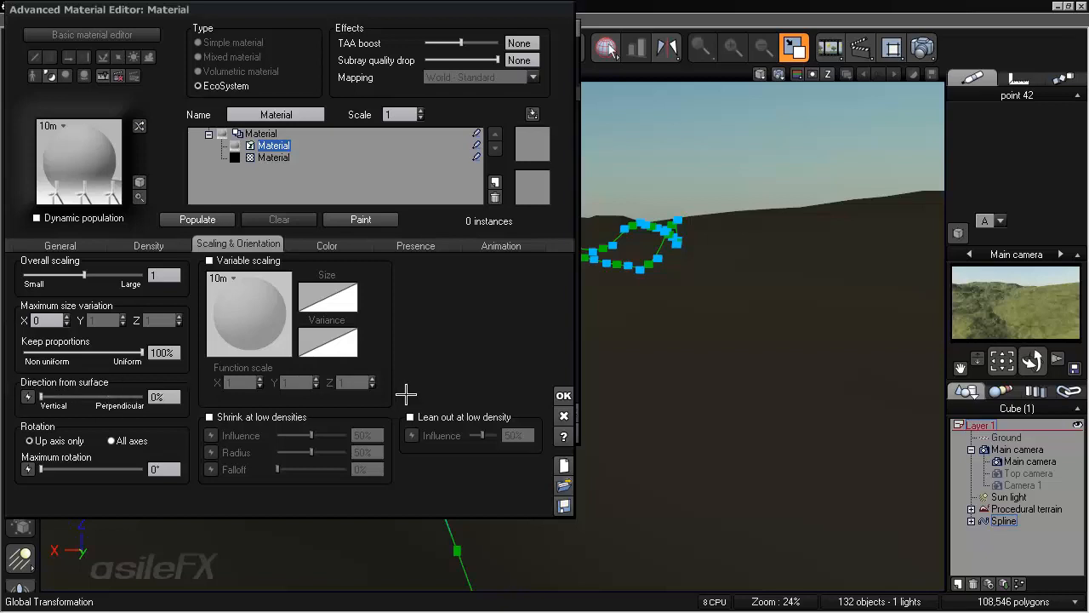
click(562, 393)
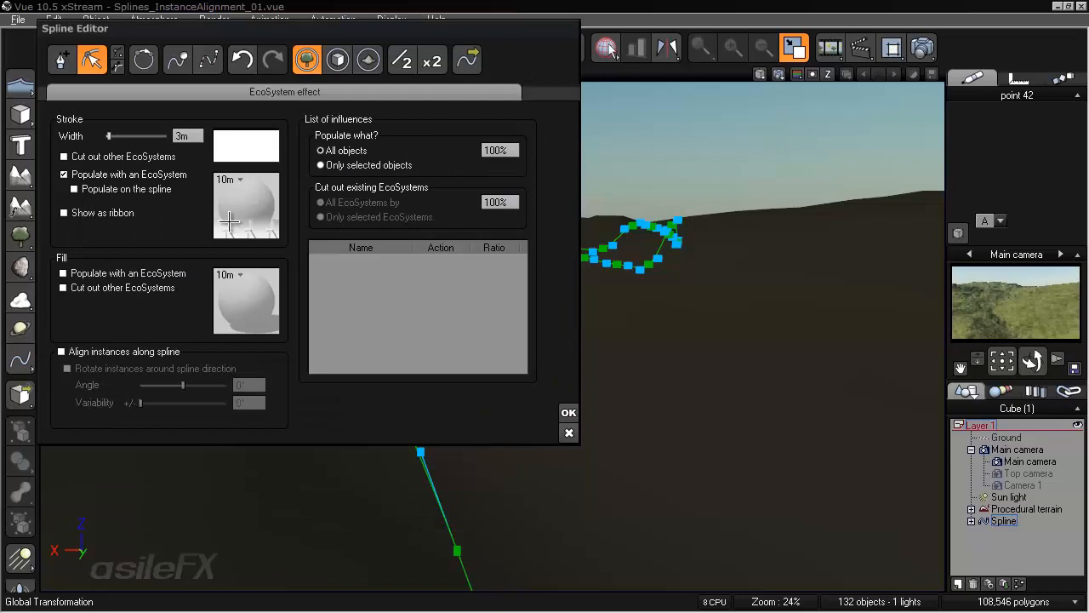
- Reopen the stroke material and populate the EcoSystem, then force regular alignment of instances and repopulate
click(275, 228)
click(209, 219)
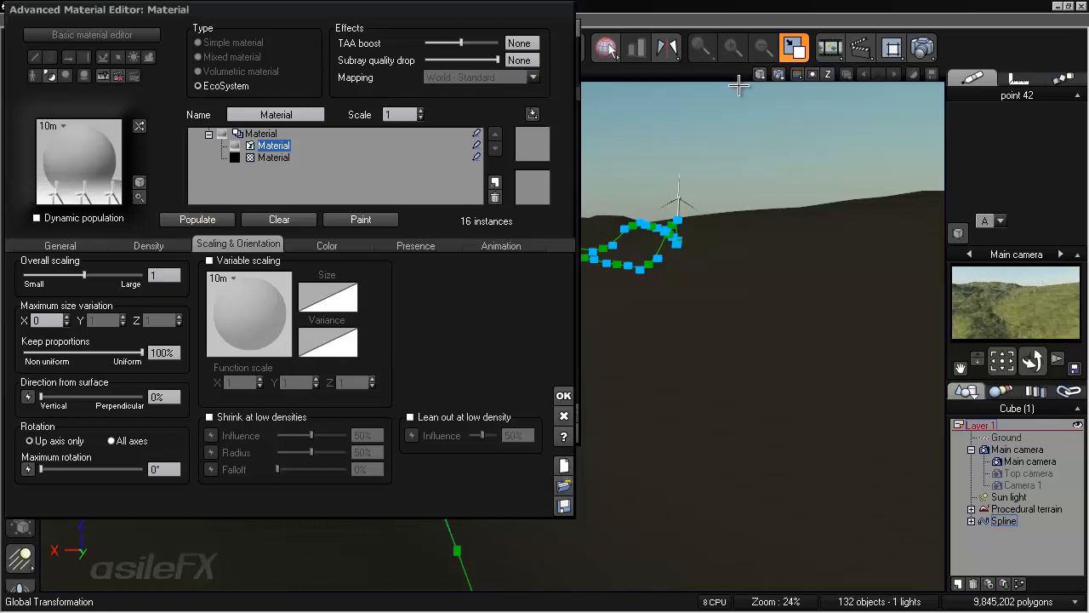
click(149, 245)
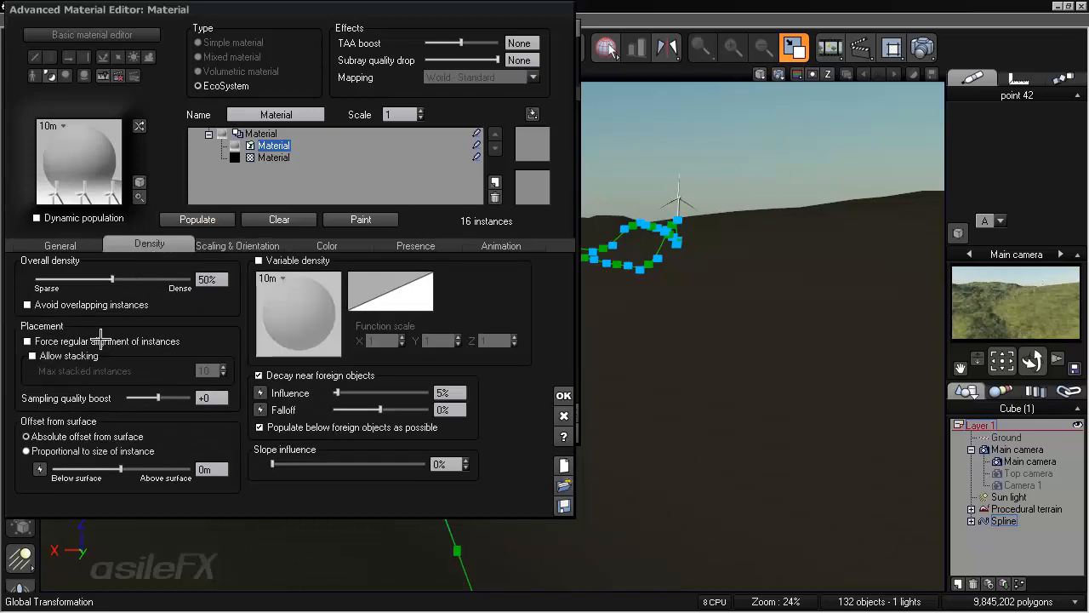
click(96, 342)
click(197, 219)
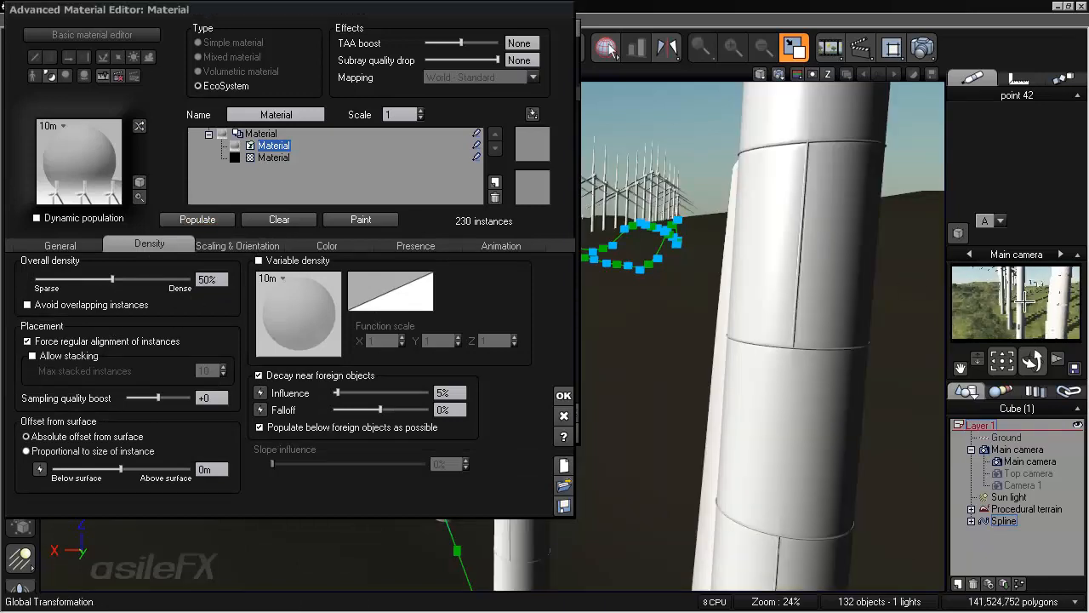
- Reduce the overall density to 25% and further to 14%, repopulating the EcoSystem after each change
drag(112, 279, 74, 279)
click(200, 220)
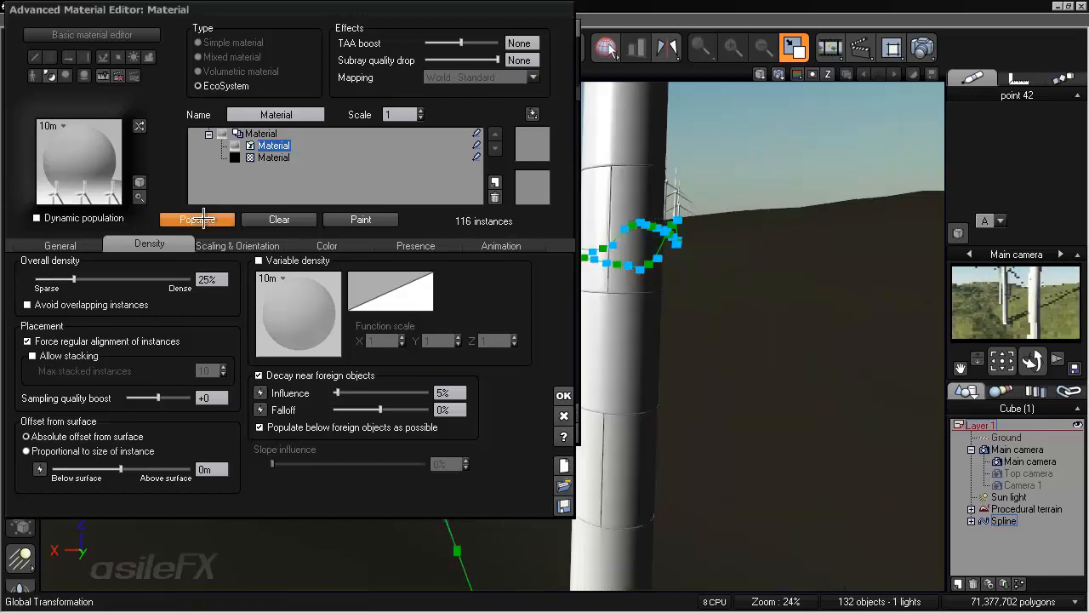
drag(74, 279, 56, 279)
click(173, 220)
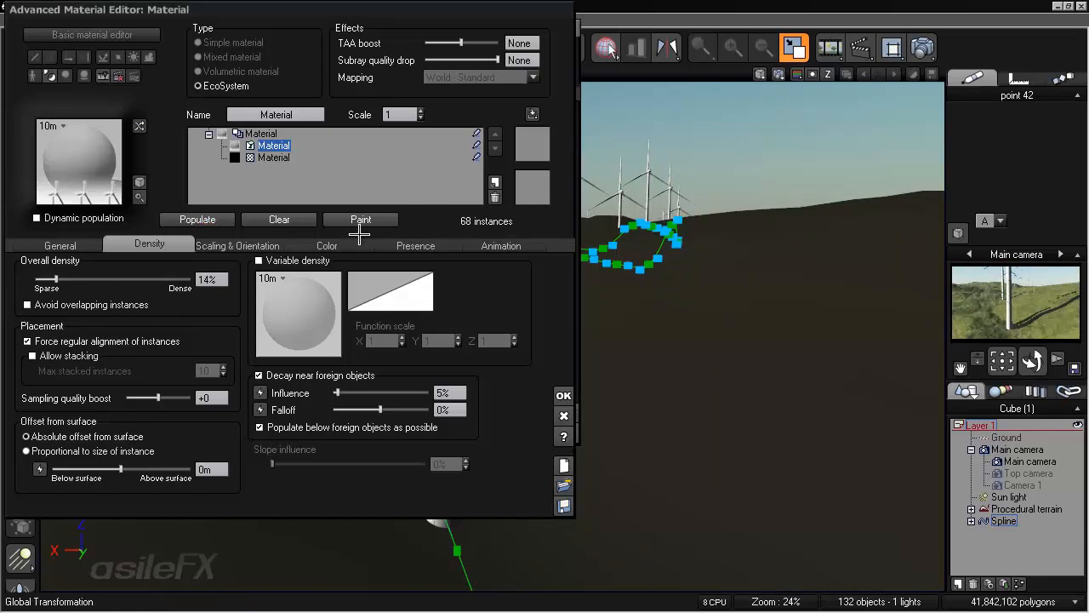
- Set the overall scaling to 0.642, repopulate the EcoSystem, and accept the material and spline edits
click(240, 245)
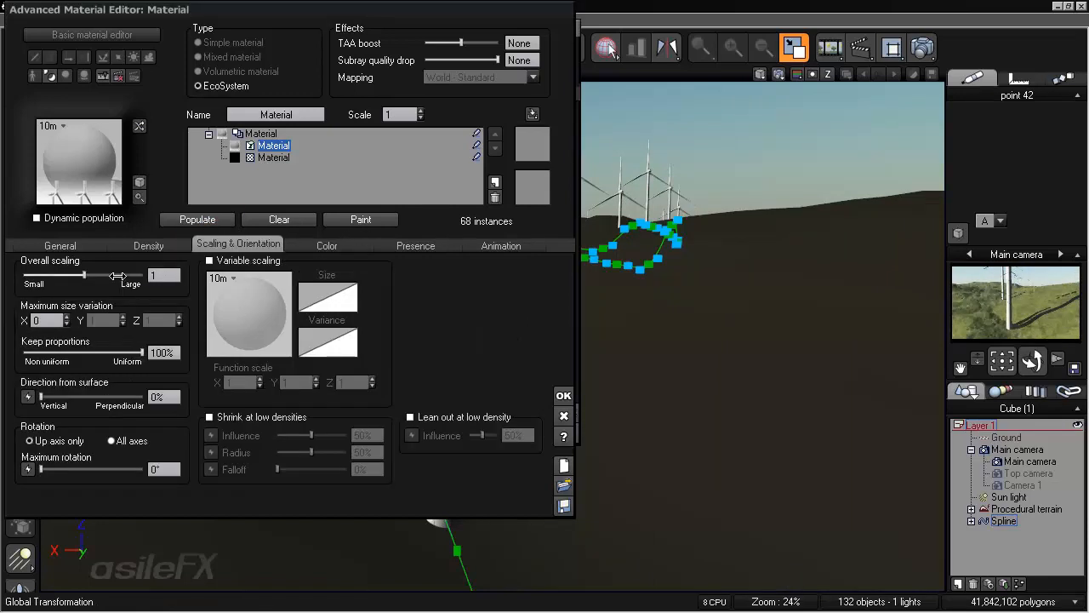
drag(126, 275, 114, 281)
click(197, 215)
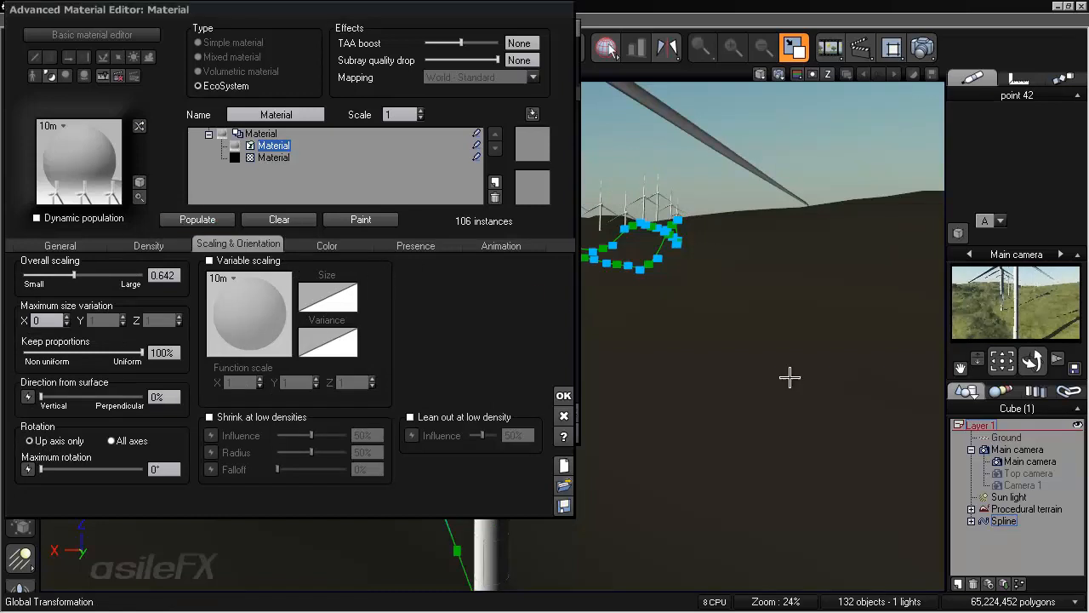
click(563, 394)
click(566, 414)
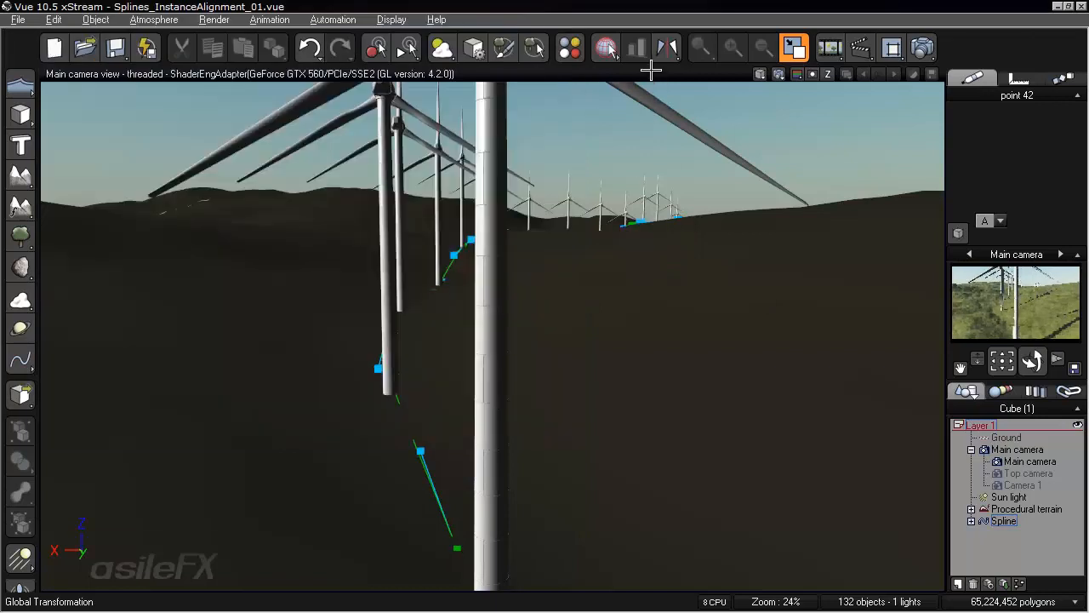
- Examine the orientation of the wind turbines along the spline in the top view, overall and close up
double_click(649, 73)
right_drag(346, 215, 393, 442)
scroll(378, 263, up, 5)
right_drag(343, 260, 449, 549)
scroll(348, 133, up, 6)
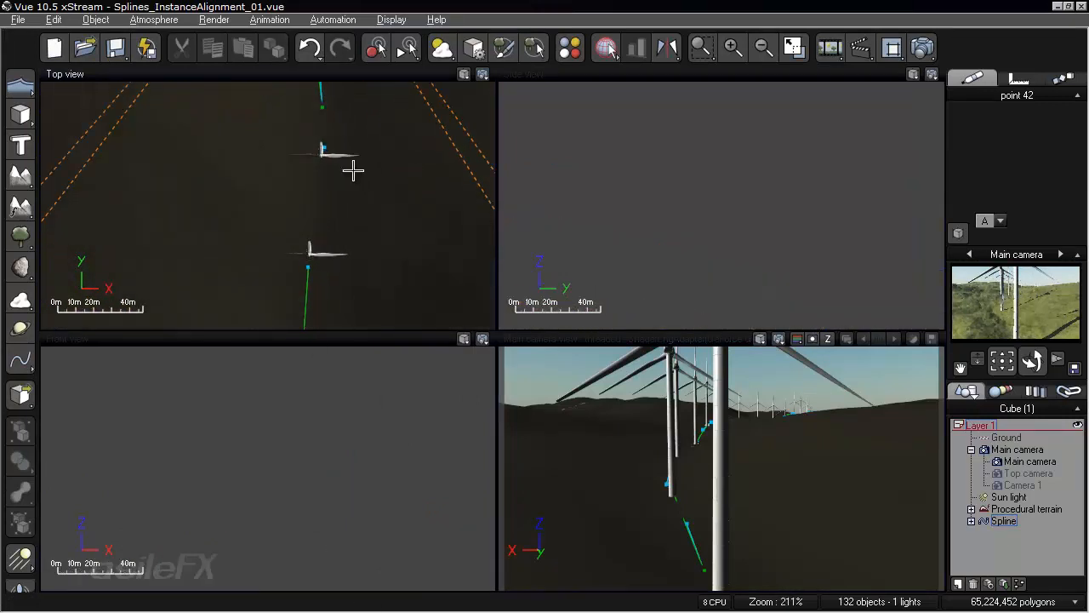
right_drag(384, 203, 390, 19)
right_drag(367, 248, 376, 29)
scroll(326, 241, down, 3)
scroll(324, 240, down, 3)
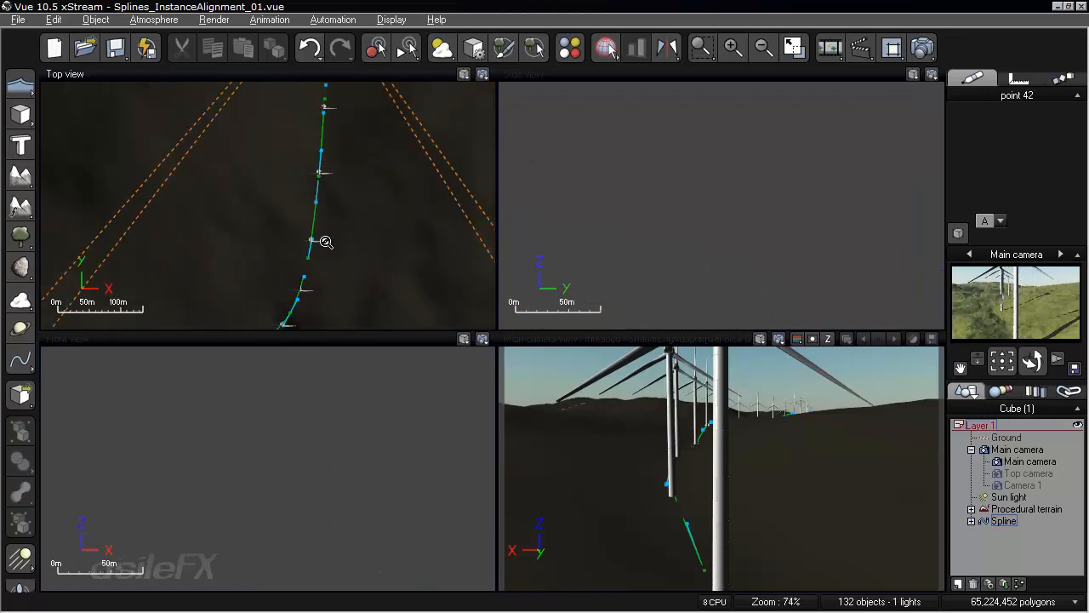
right_drag(333, 230, 323, 110)
right_drag(356, 211, 373, 304)
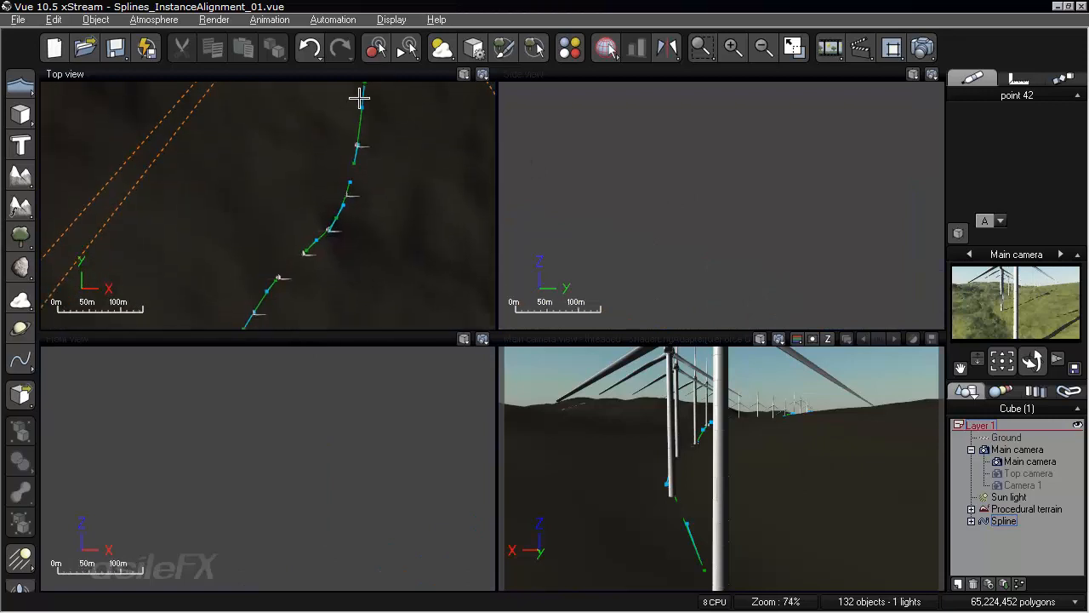
double_click(367, 75)
scroll(661, 388, up, 2)
scroll(660, 387, up, 5)
right_drag(511, 345, 691, 347)
scroll(622, 358, up, 3)
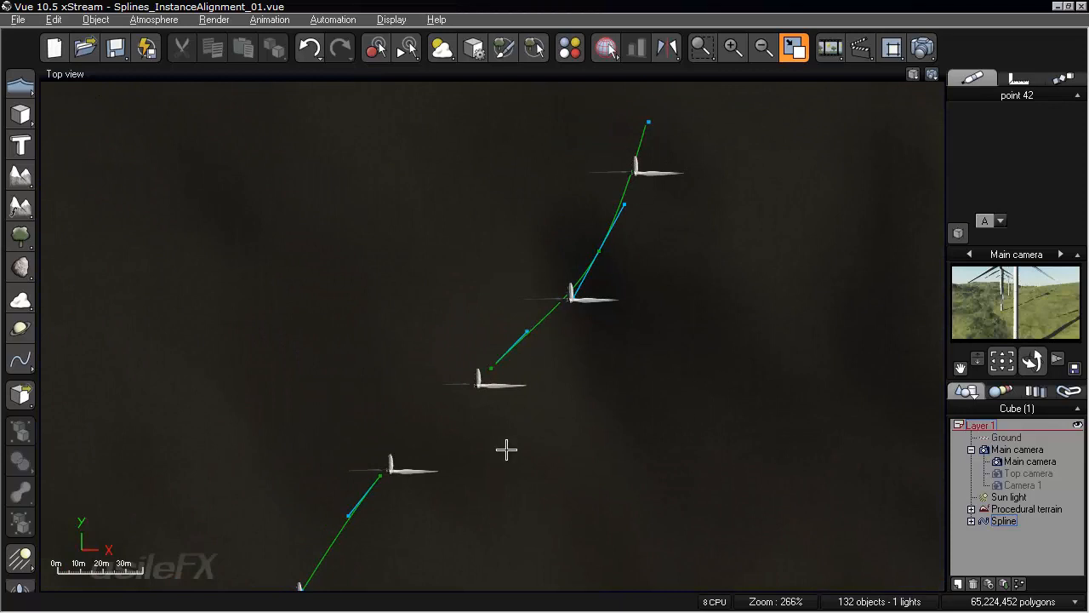
- Reopen the spline for editing, enable aligning instances along the spline, repopulate the stroke's EcoSystem, and accept the edits
double_click(1003, 521)
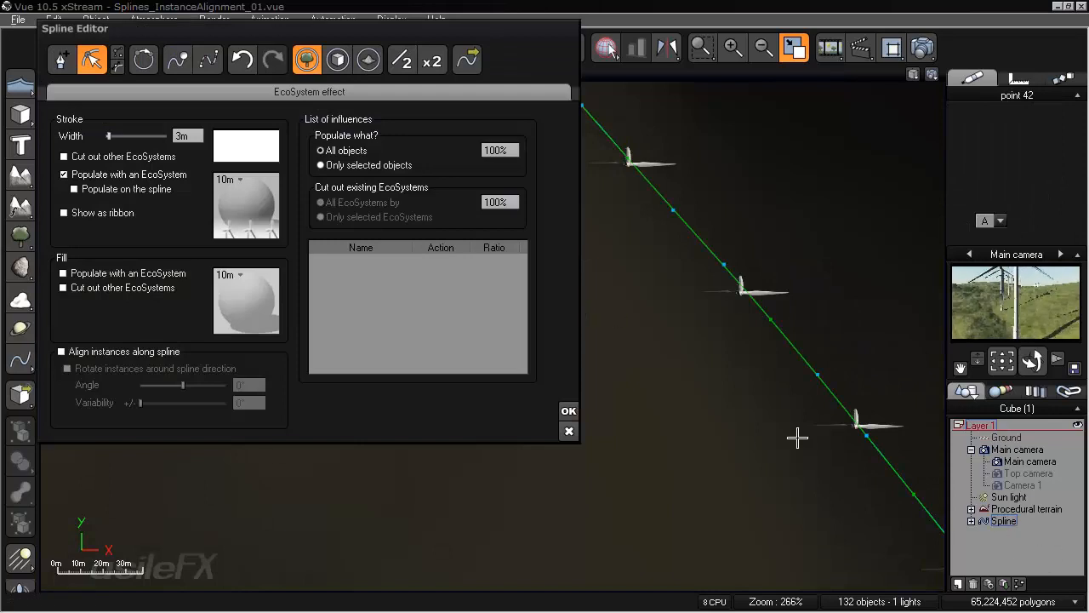
click(92, 354)
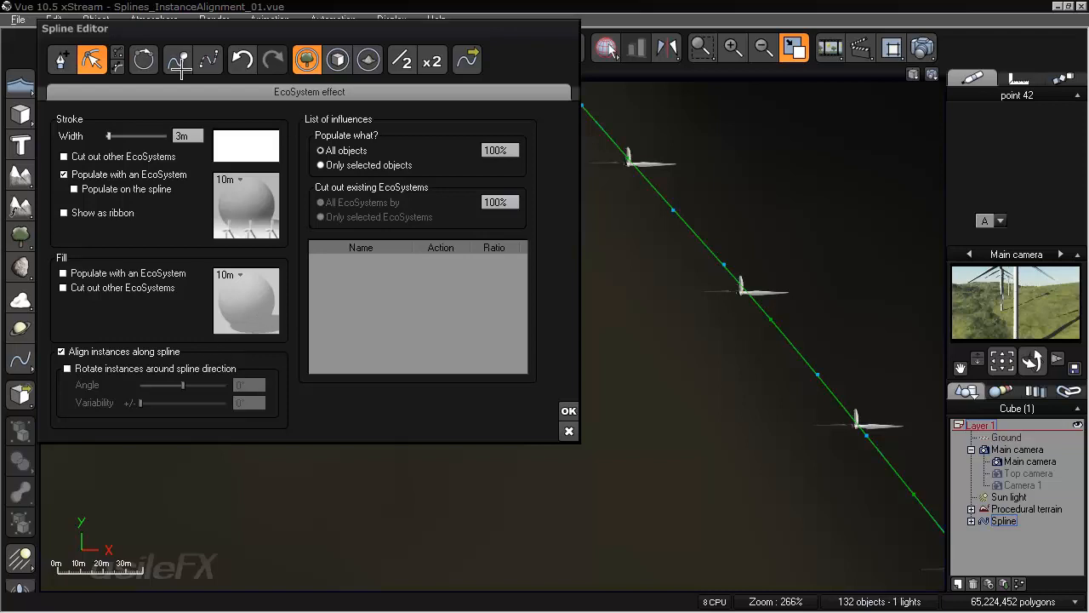
click(239, 203)
click(170, 213)
right_click(248, 202)
click(261, 211)
click(185, 222)
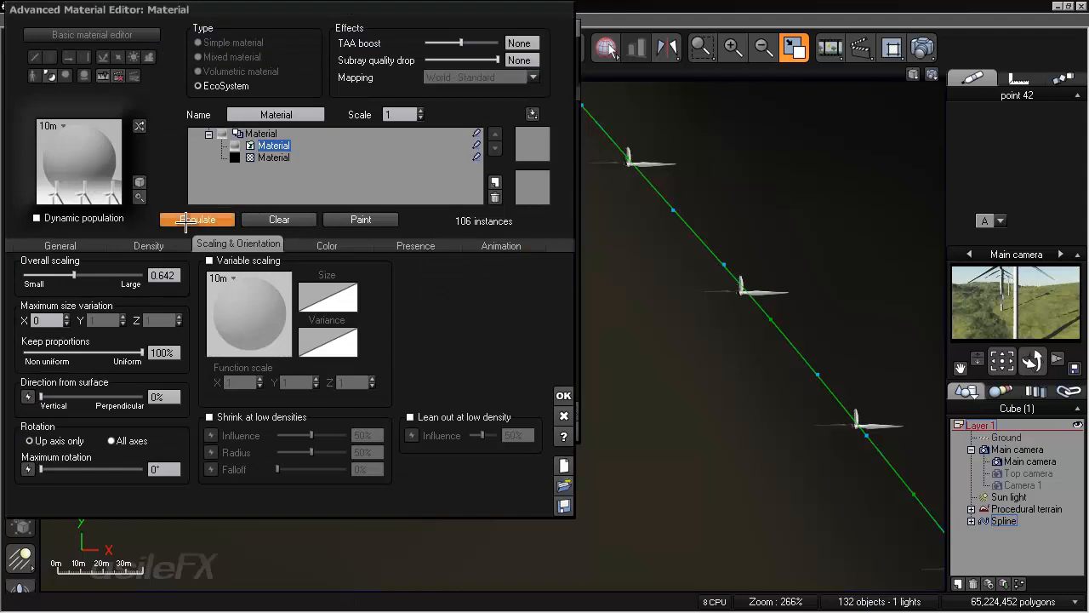
click(563, 397)
right_drag(751, 235, 876, 564)
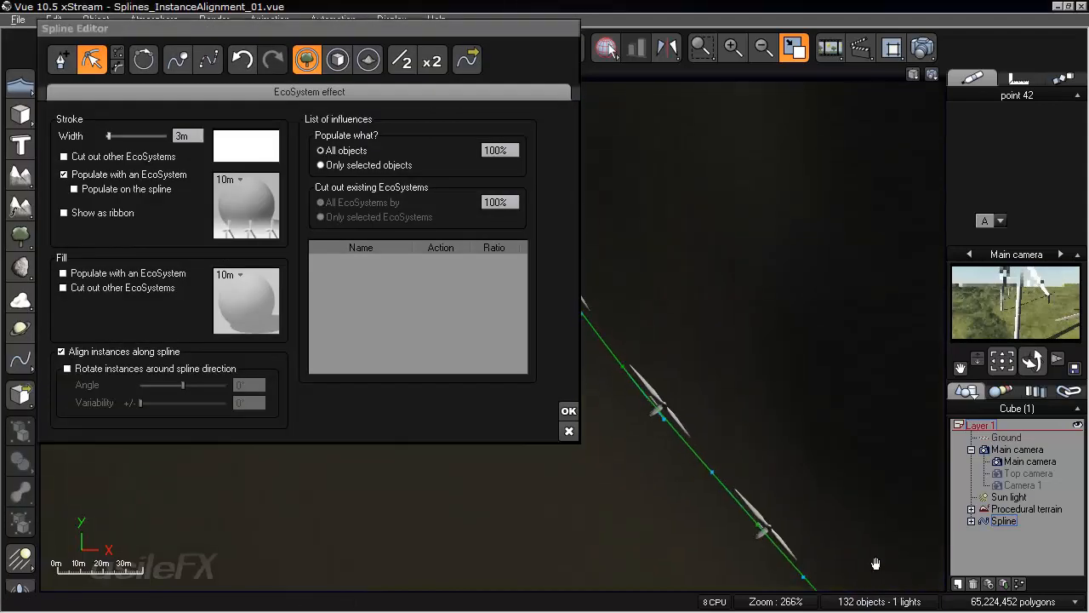
click(568, 410)
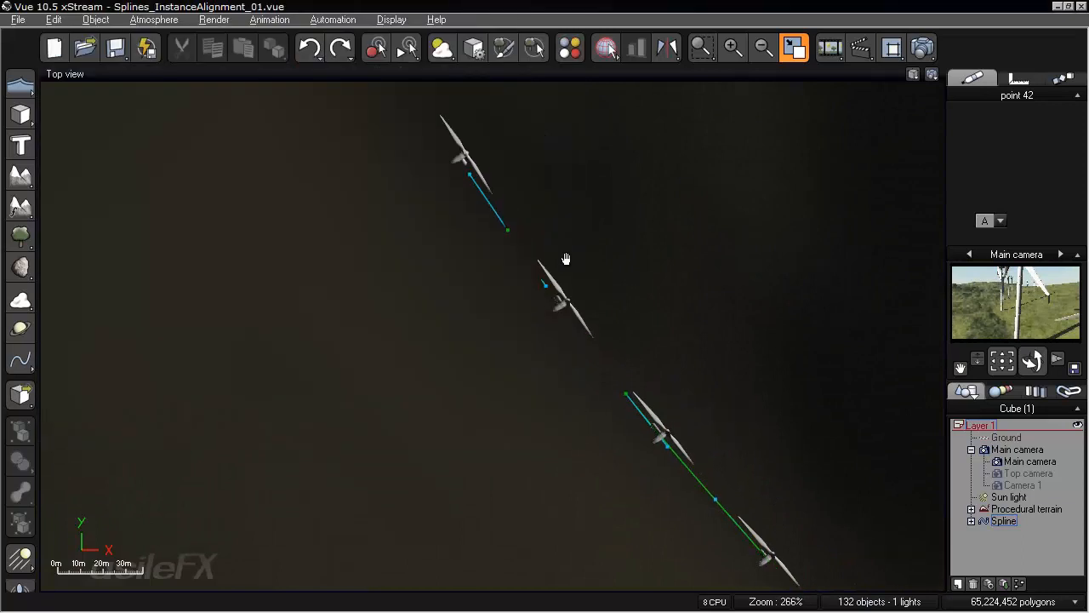
- Examine the alignment of the wind turbines along the spline's curves in the top view
right_drag(560, 218, 581, 545)
scroll(586, 488, down, 5)
right_drag(453, 262, 469, 480)
right_drag(740, 202, 570, 532)
right_drag(598, 355, 584, 422)
scroll(585, 422, up, 2)
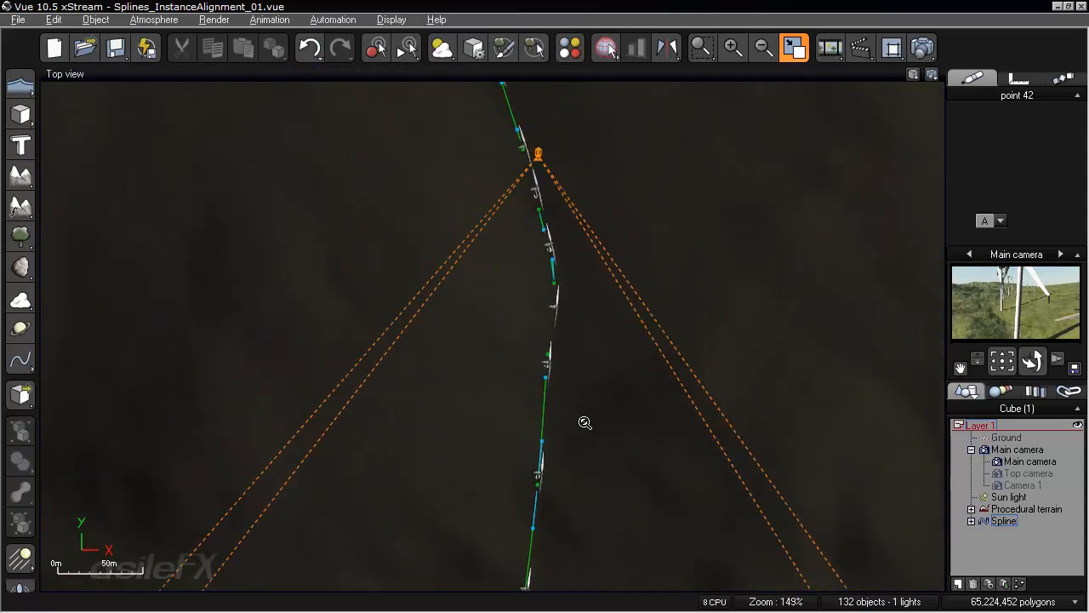
- Examine individual wind turbines along the spline close up in the top view and check the spline's instance alignment settings
scroll(585, 422, up, 4)
right_drag(594, 226, 610, 559)
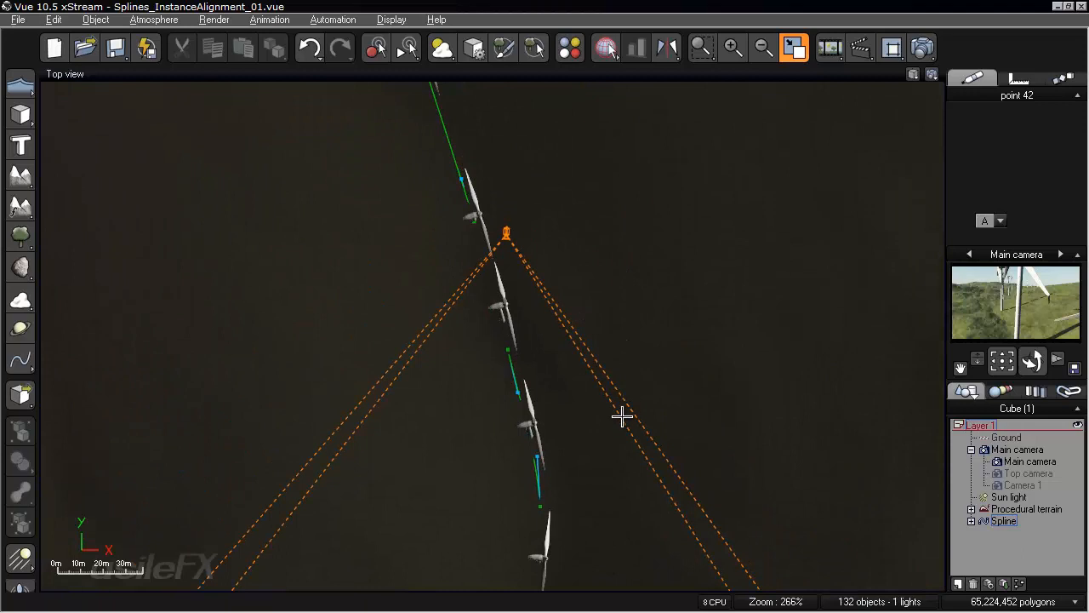
right_drag(636, 370, 629, 229)
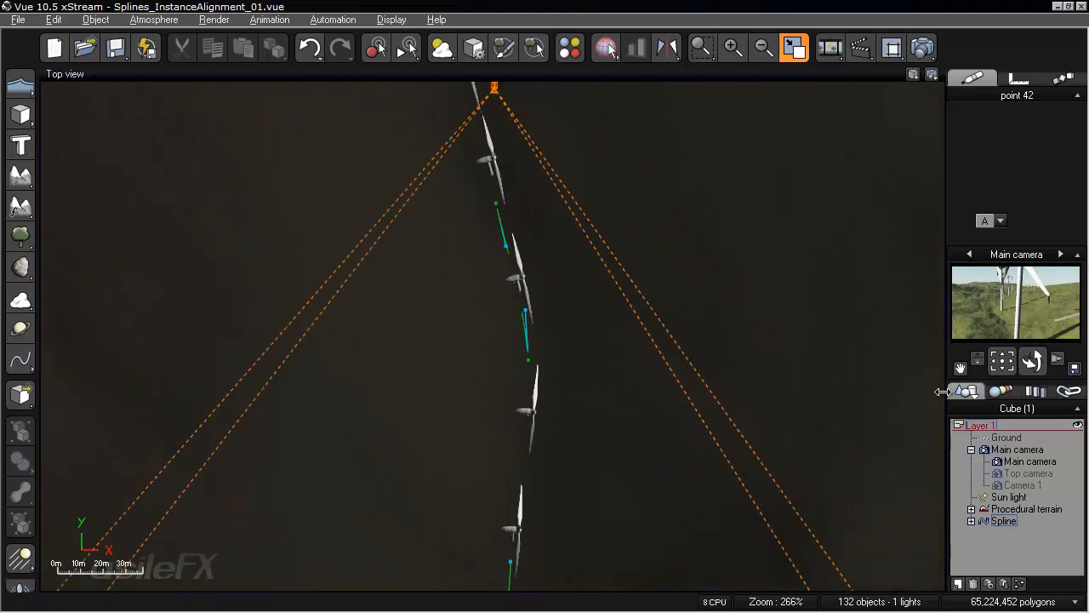
double_click(1004, 521)
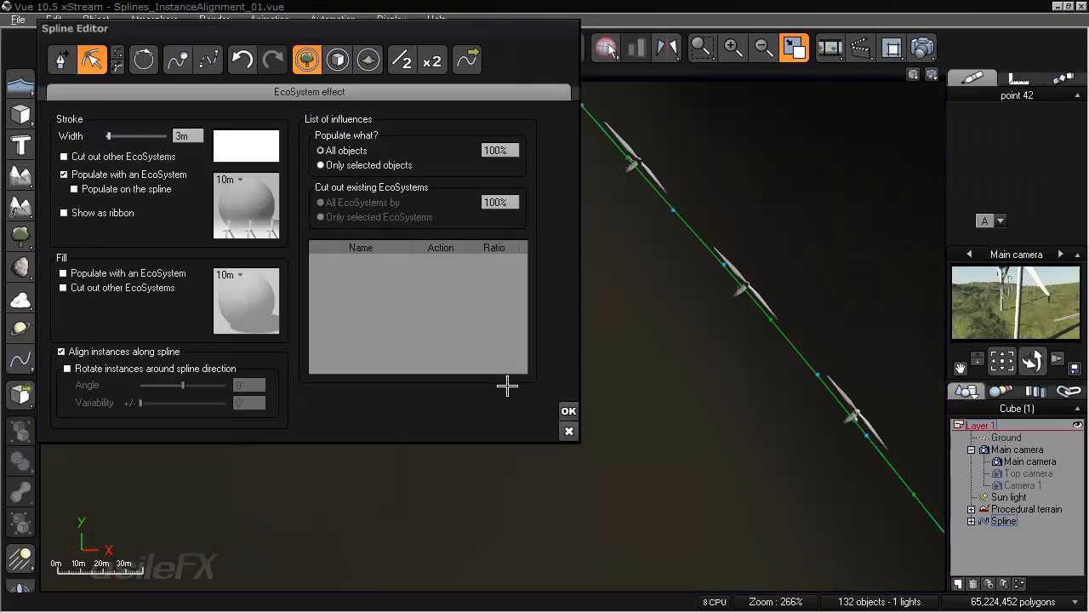
click(568, 411)
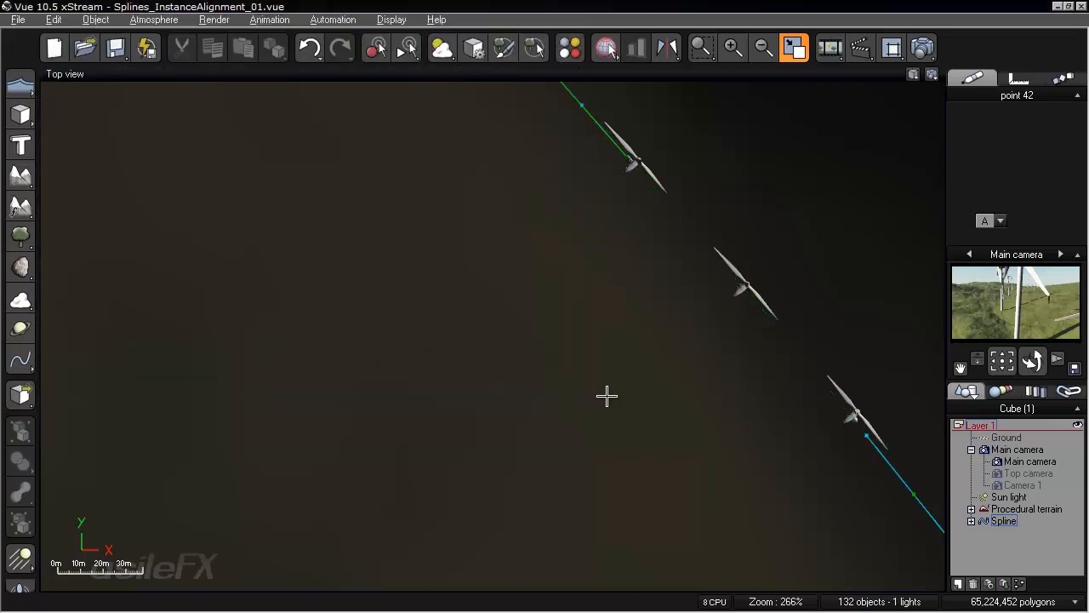
right_drag(724, 392, 348, 318)
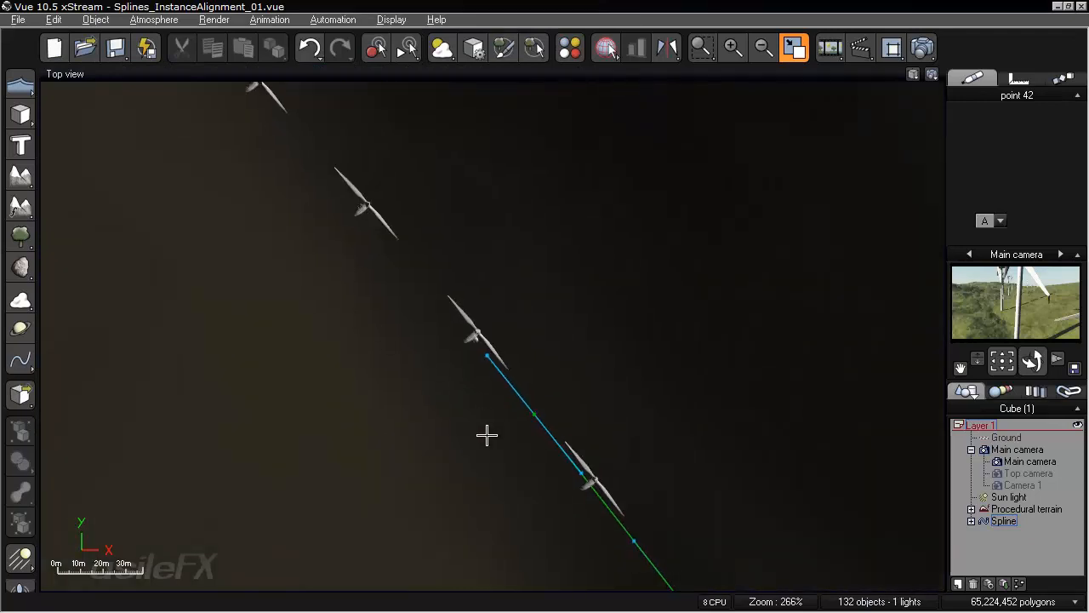
right_drag(584, 469, 549, 299)
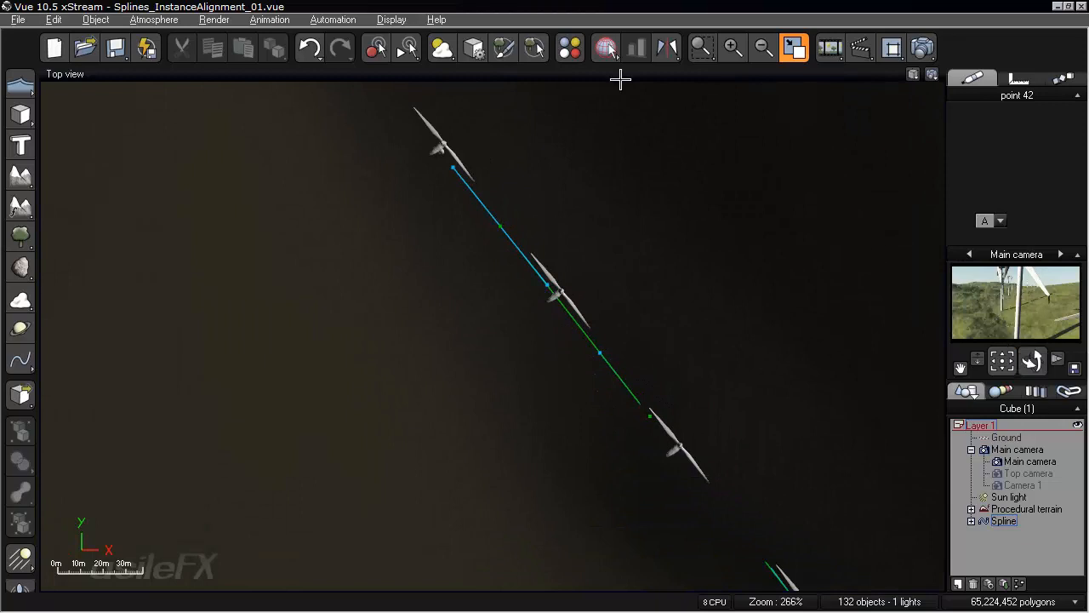
- Enlarge the main camera view and examine the row of wind turbines following the spline
double_click(619, 71)
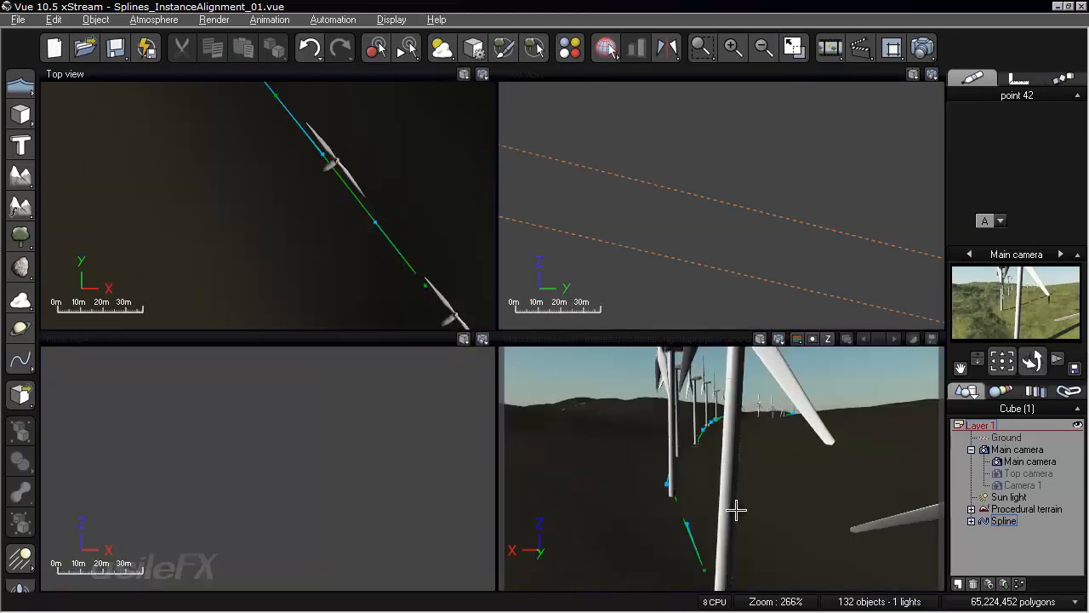
double_click(717, 339)
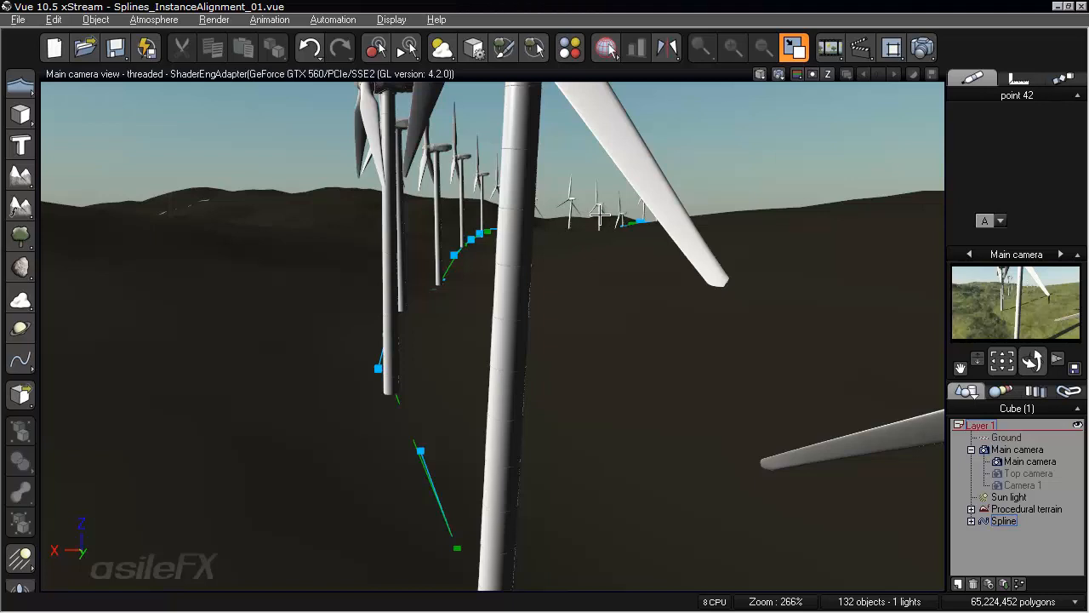
double_click(542, 74)
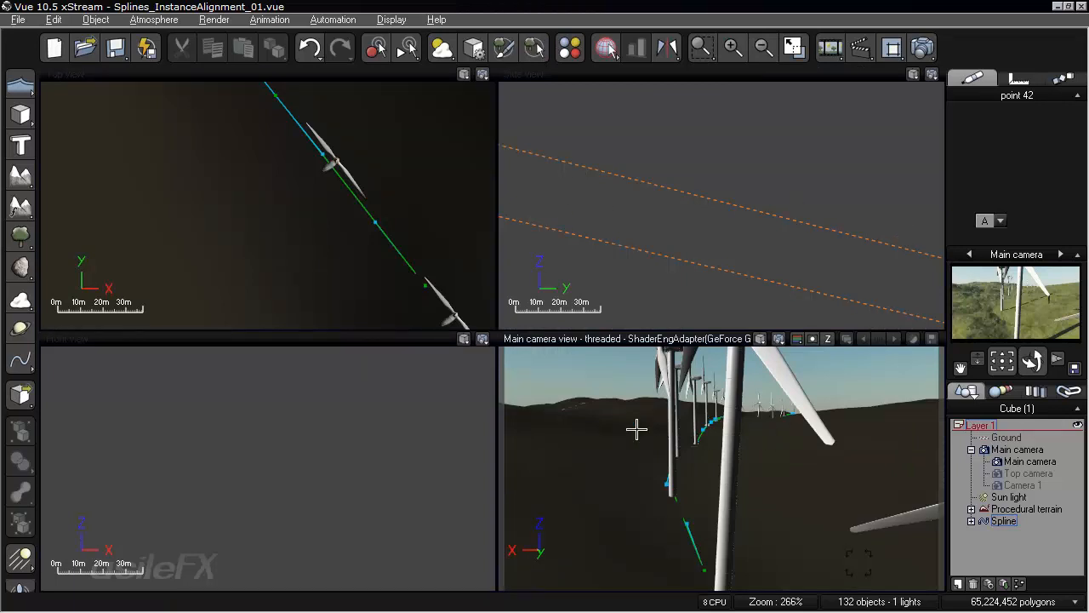
double_click(687, 338)
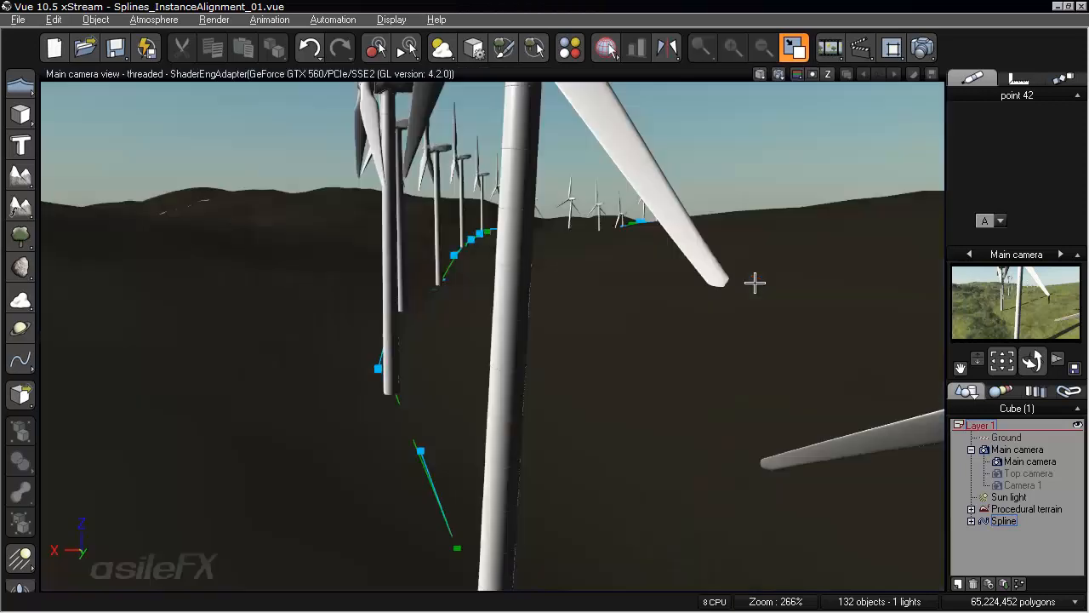
- Switch the enlarged camera view to a perspective view, frame the selection, and examine a single wind turbine from several angles
click(758, 75)
click(842, 160)
key(f)
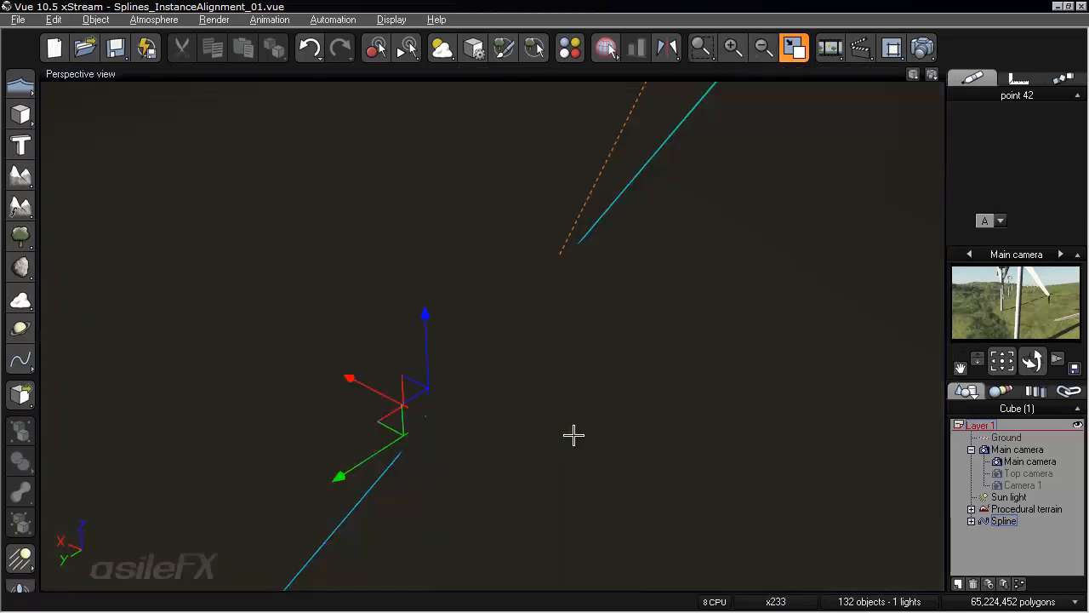
right_drag(462, 388, 490, 303)
right_drag(287, 352, 524, 371)
right_drag(619, 371, 452, 337)
right_drag(547, 312, 513, 418)
right_drag(605, 373, 609, 398)
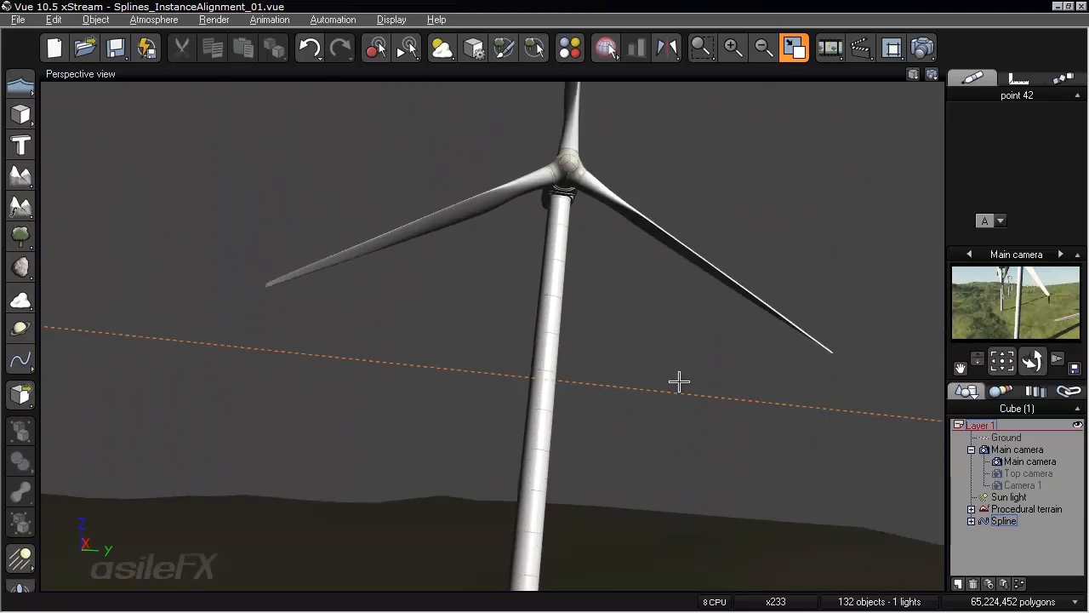
- Check the scaling and orientation settings of the spline's stroke EcoSystem material, and close the material and spline editors
click(1004, 520)
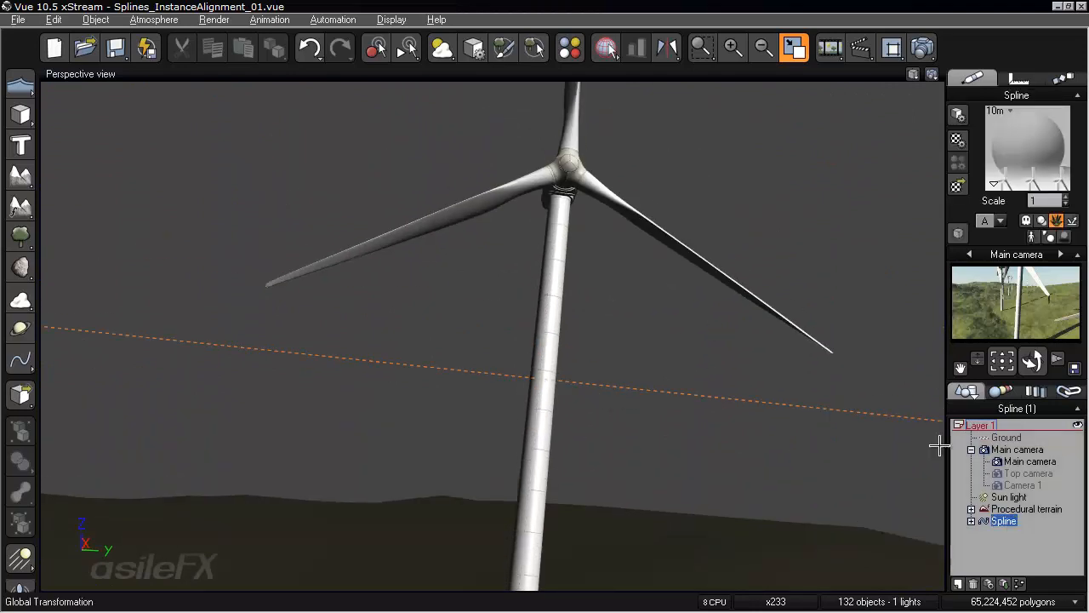
right_click(479, 292)
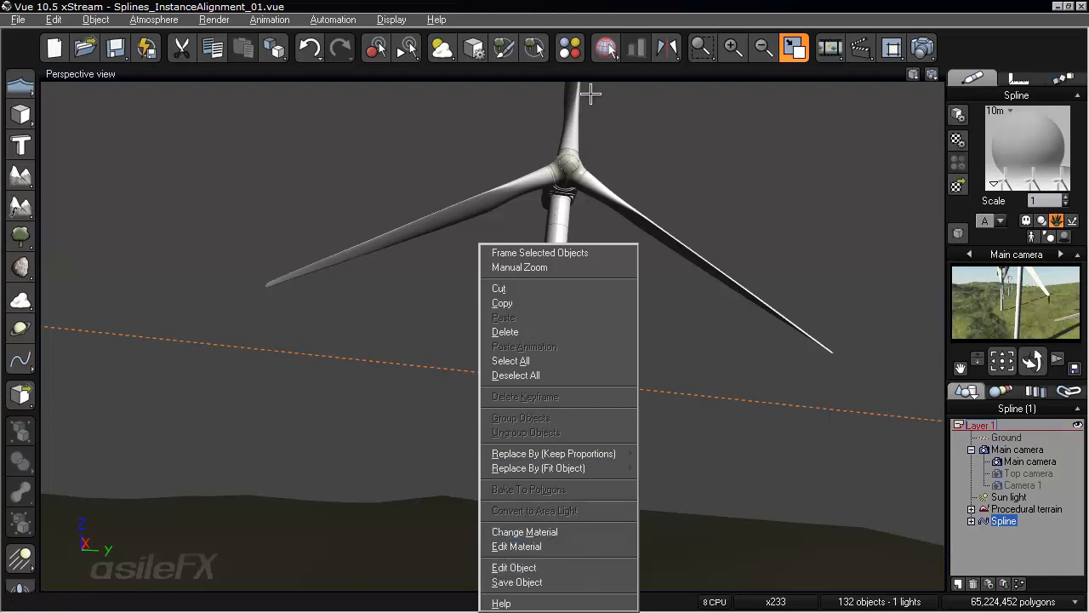
click(554, 559)
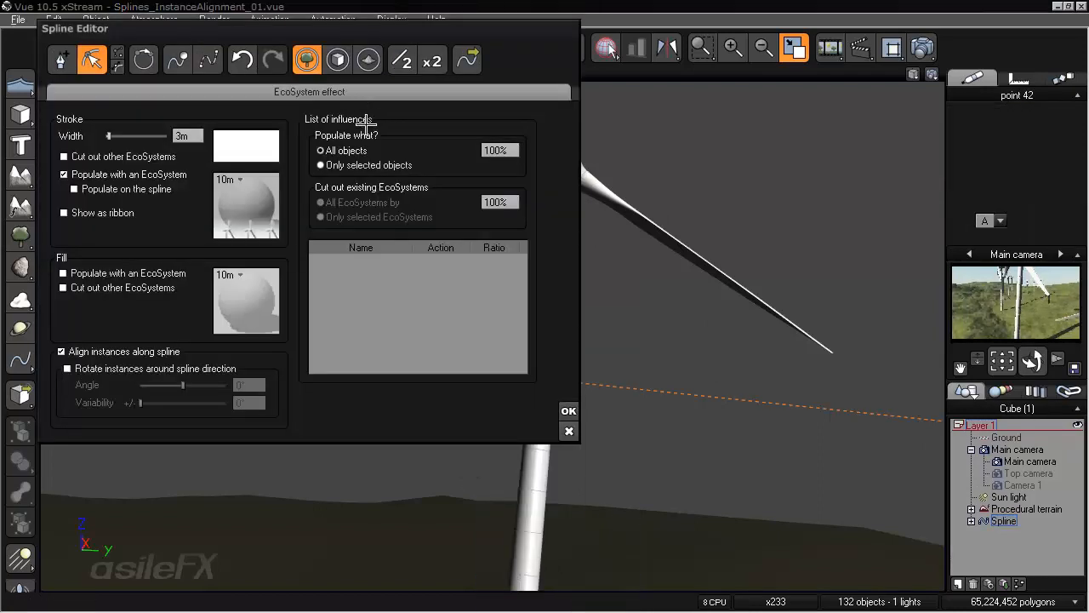
right_click(260, 177)
click(285, 186)
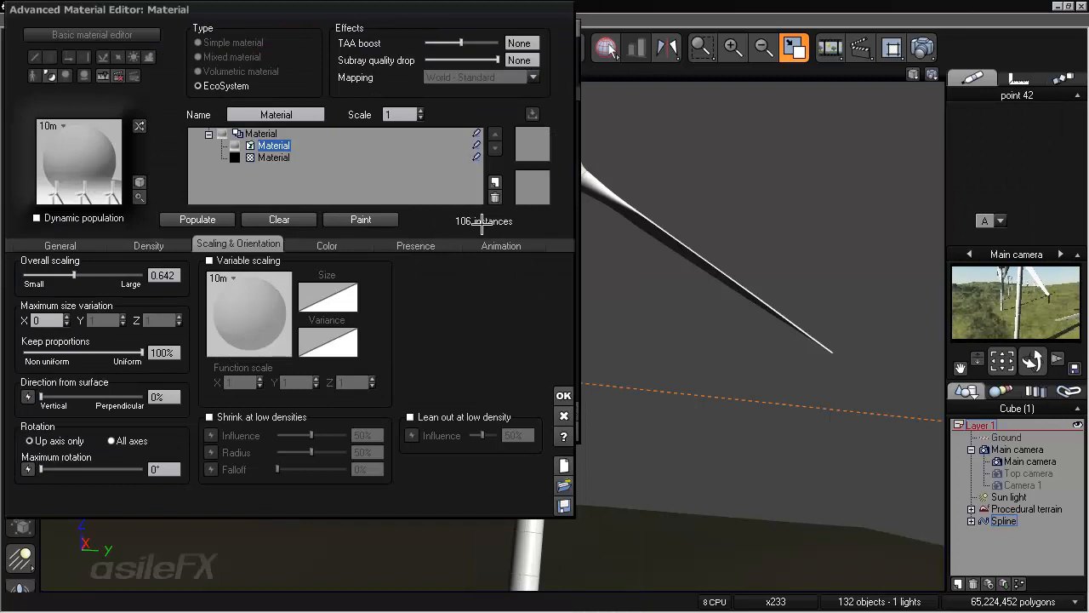
click(564, 395)
click(568, 409)
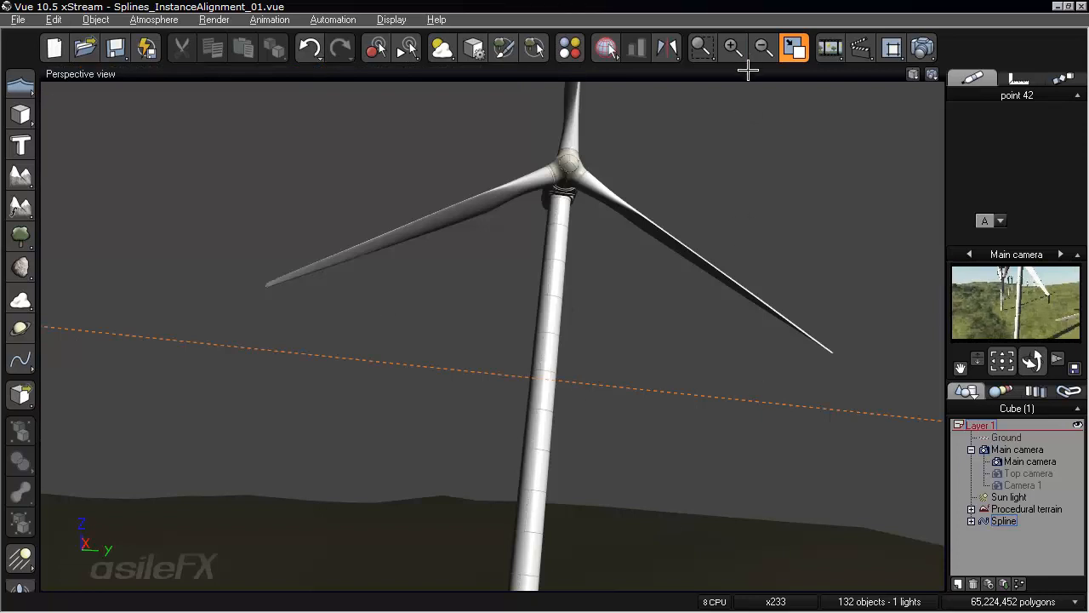
- Restore the four-view layout and examine the whole spline in the top view and the turbine's base in perspective
double_click(746, 74)
scroll(384, 286, down, 10)
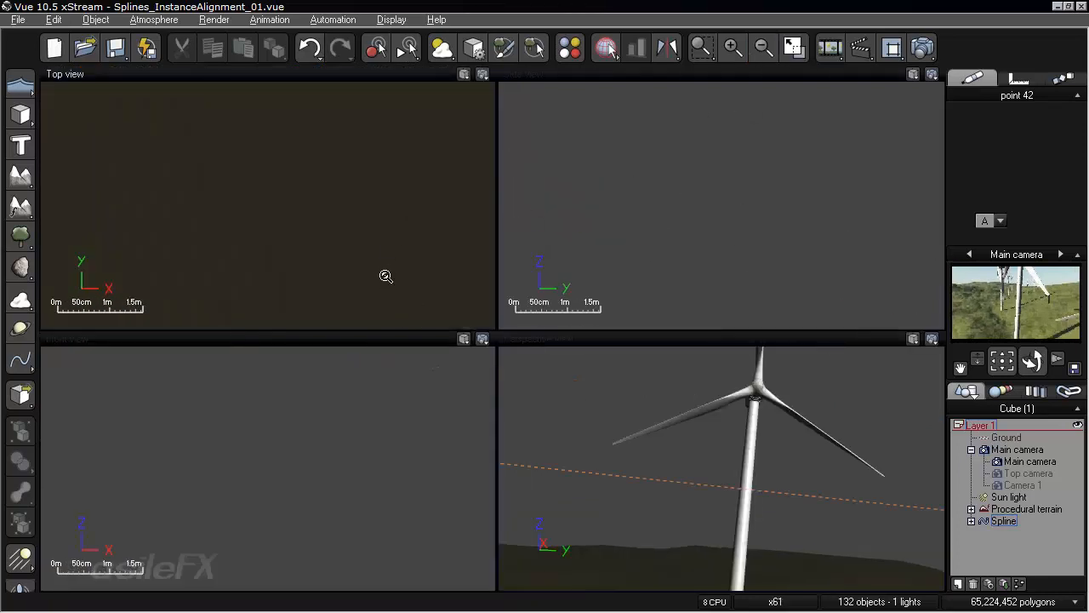
scroll(385, 277, down, 9)
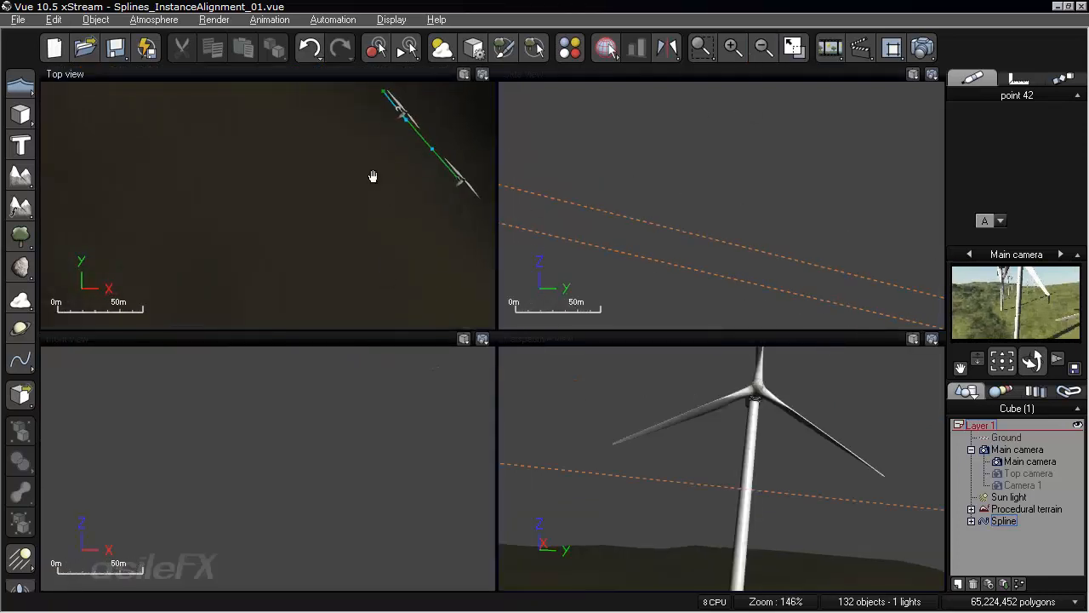
right_drag(397, 158, 279, 260)
scroll(285, 252, down, 8)
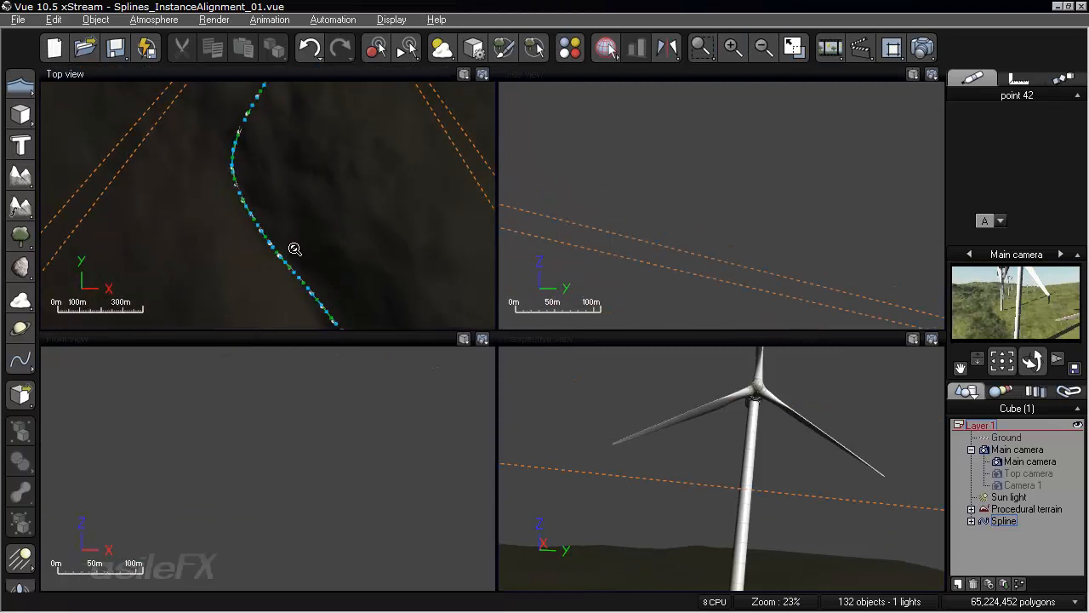
right_drag(362, 165, 371, 297)
scroll(381, 289, down, 3)
right_drag(377, 167, 368, 210)
scroll(366, 149, down, 4)
scroll(378, 174, down, 2)
scroll(301, 161, down, 2)
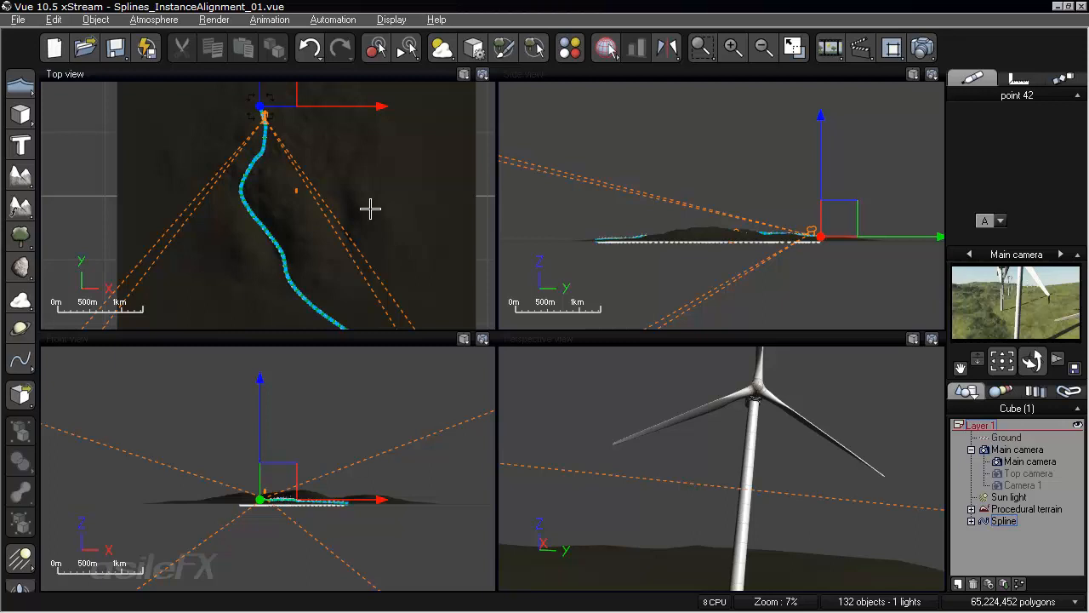
right_drag(768, 447, 777, 411)
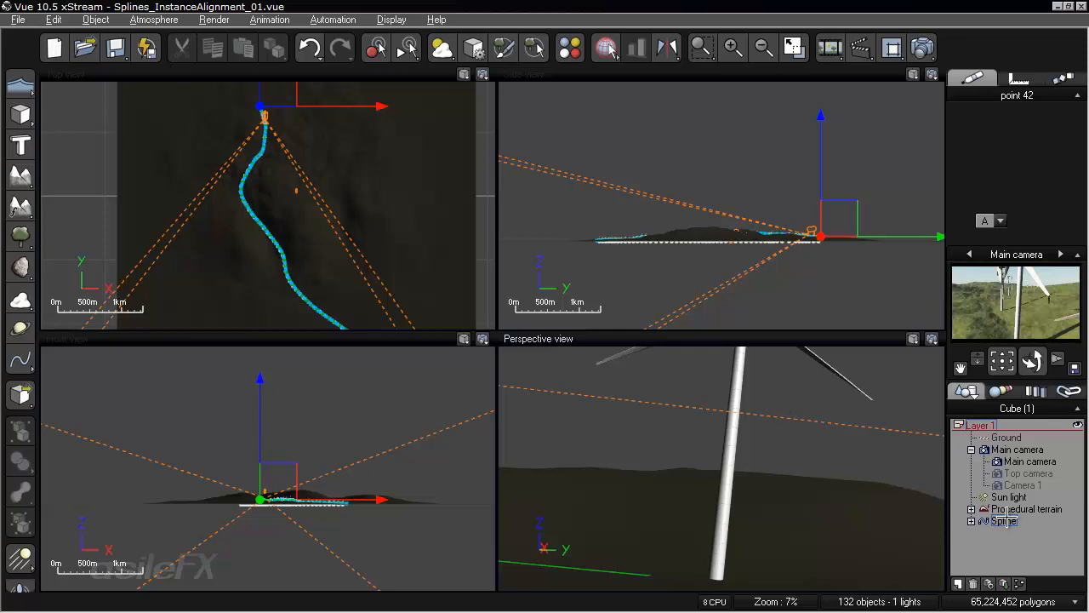
- Select the spline and display its numeric size as relative scale factors instead of absolute dimensions
click(1007, 521)
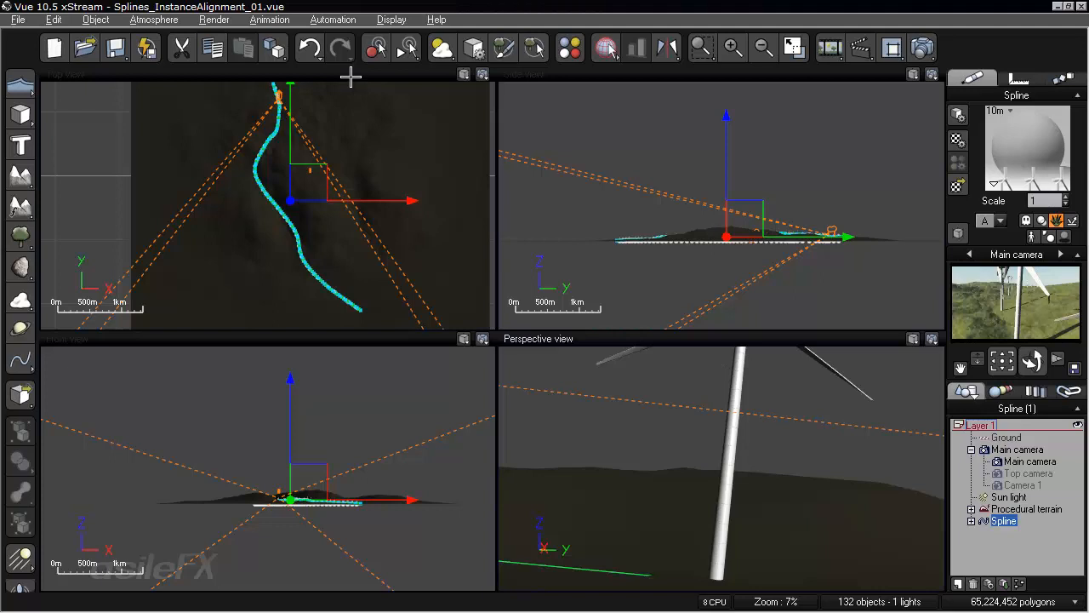
click(1014, 78)
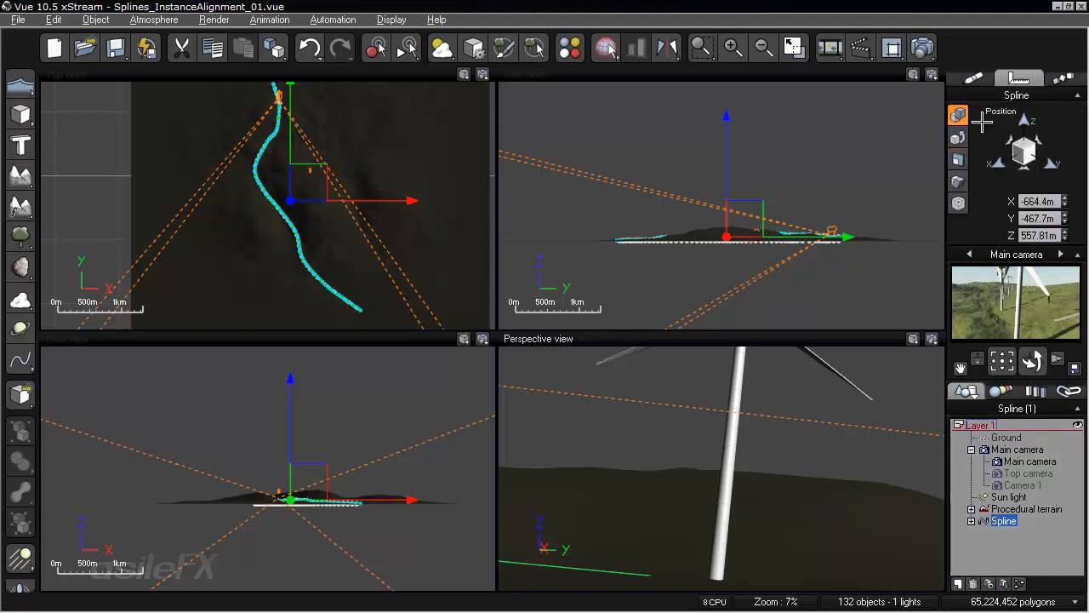
click(965, 162)
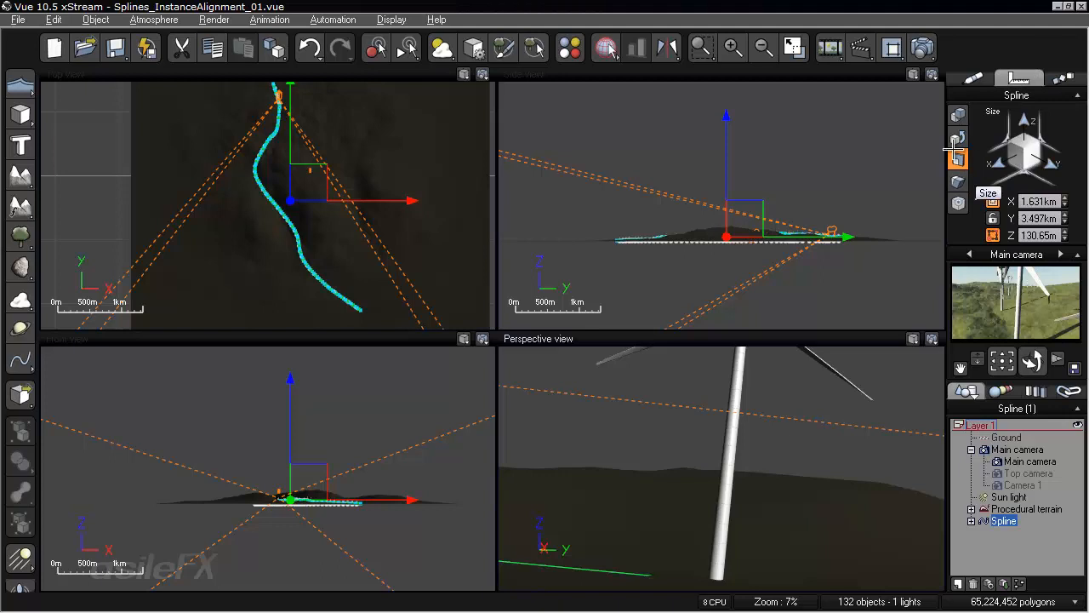
click(992, 201)
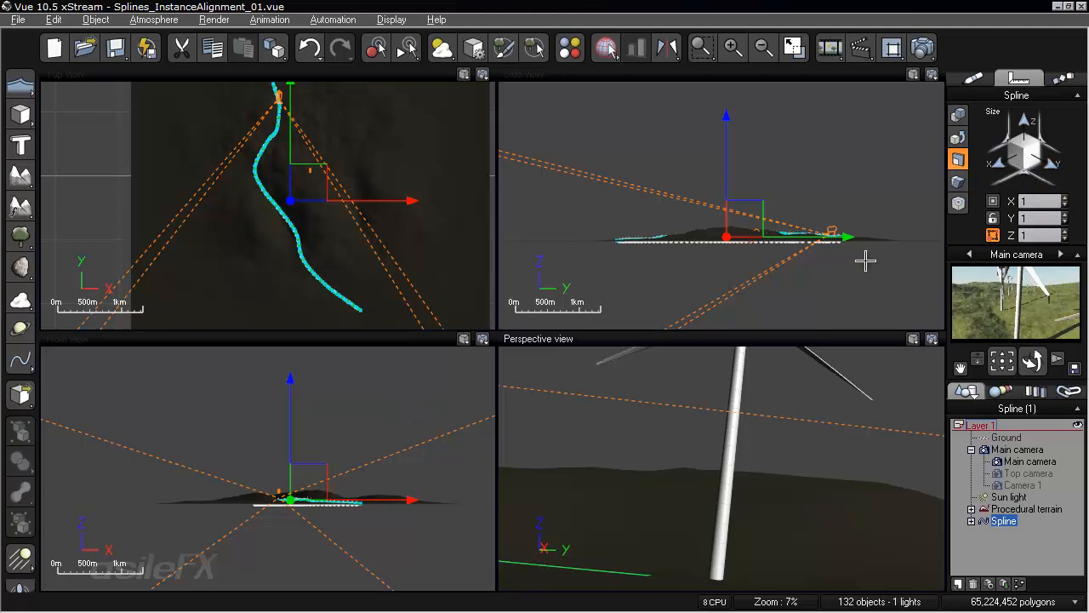
- Reopen the spline for editing, clear all instances from its stroke EcoSystem material, and accept the material
double_click(346, 75)
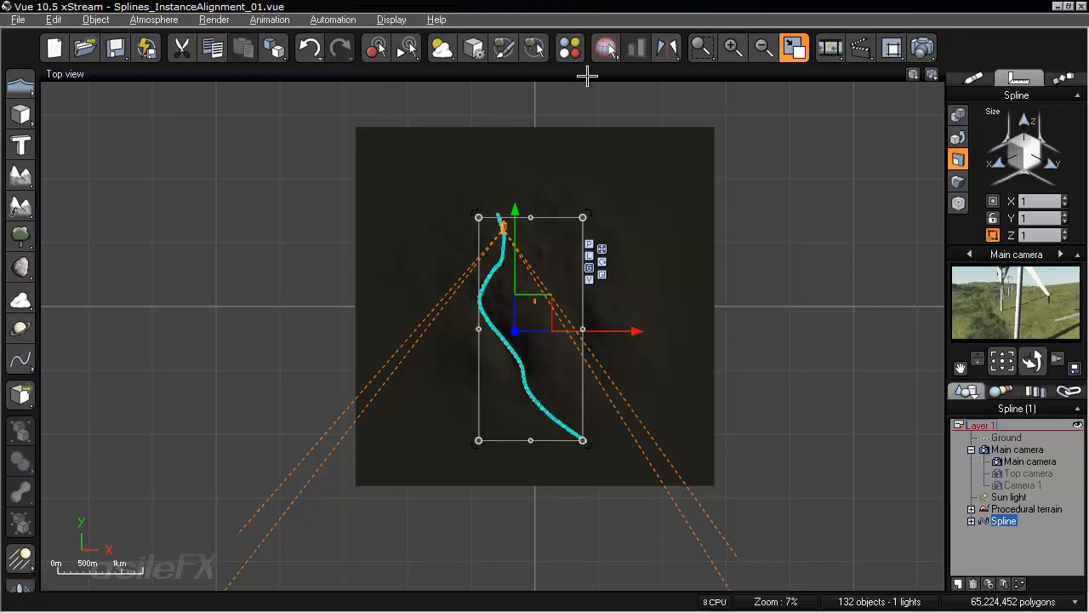
double_click(587, 76)
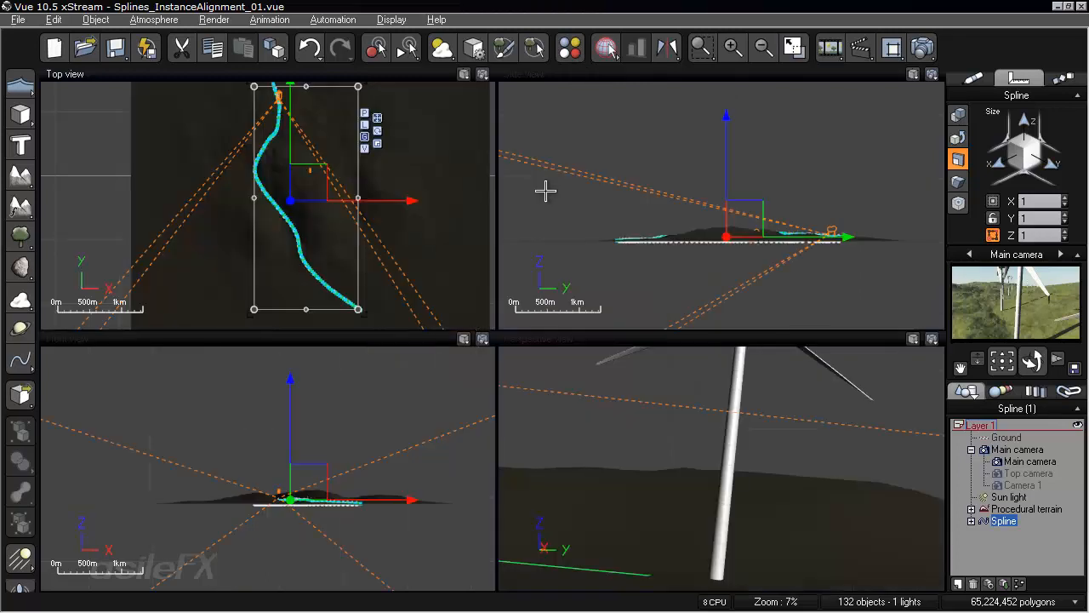
right_drag(354, 159, 351, 198)
scroll(353, 197, down, 1)
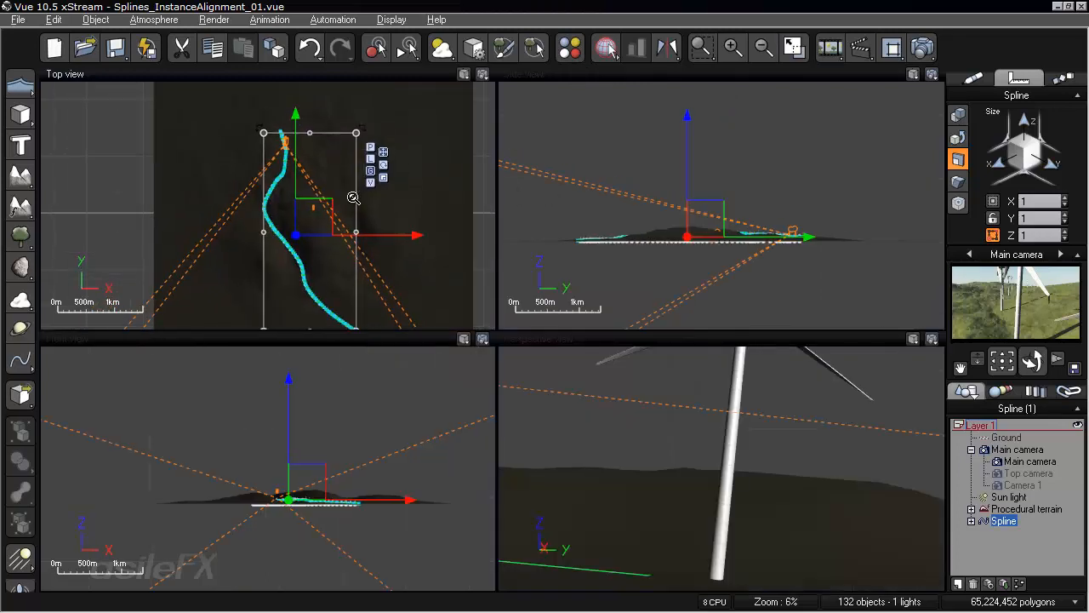
scroll(353, 198, down, 1)
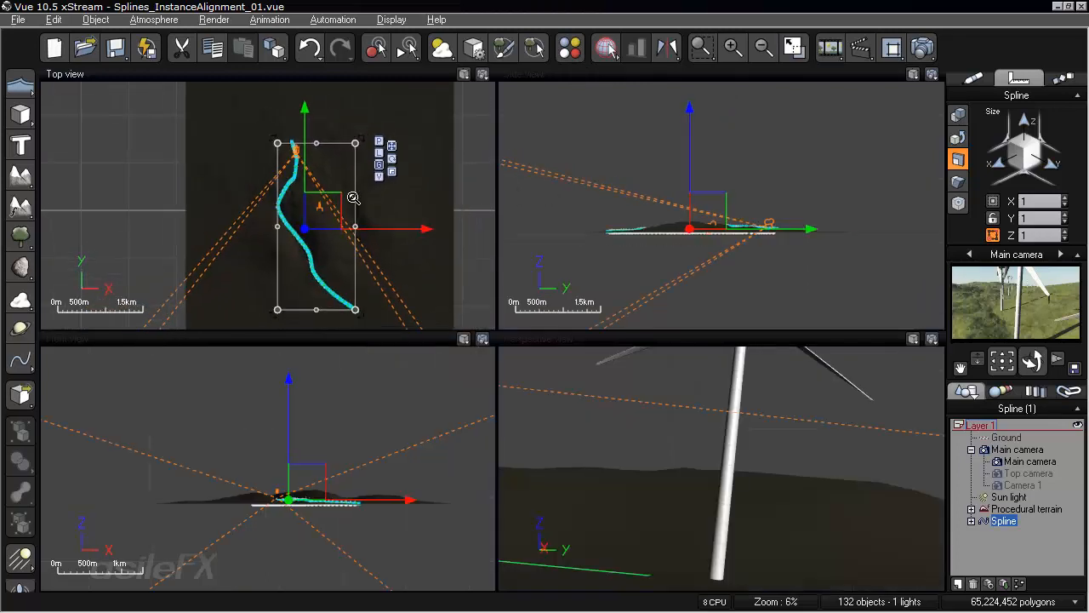
right_click(1005, 522)
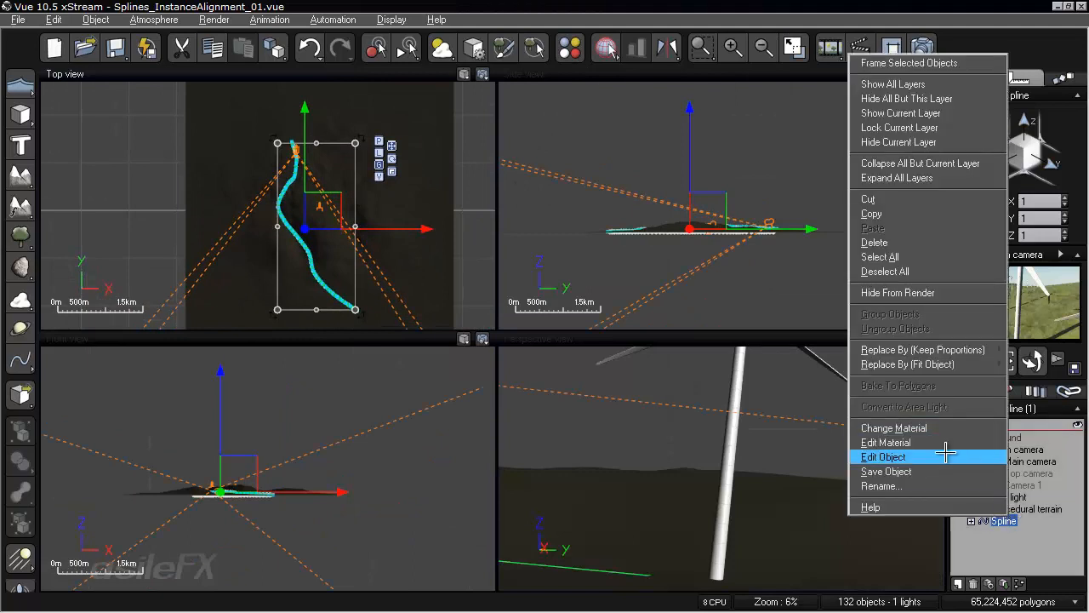
click(946, 457)
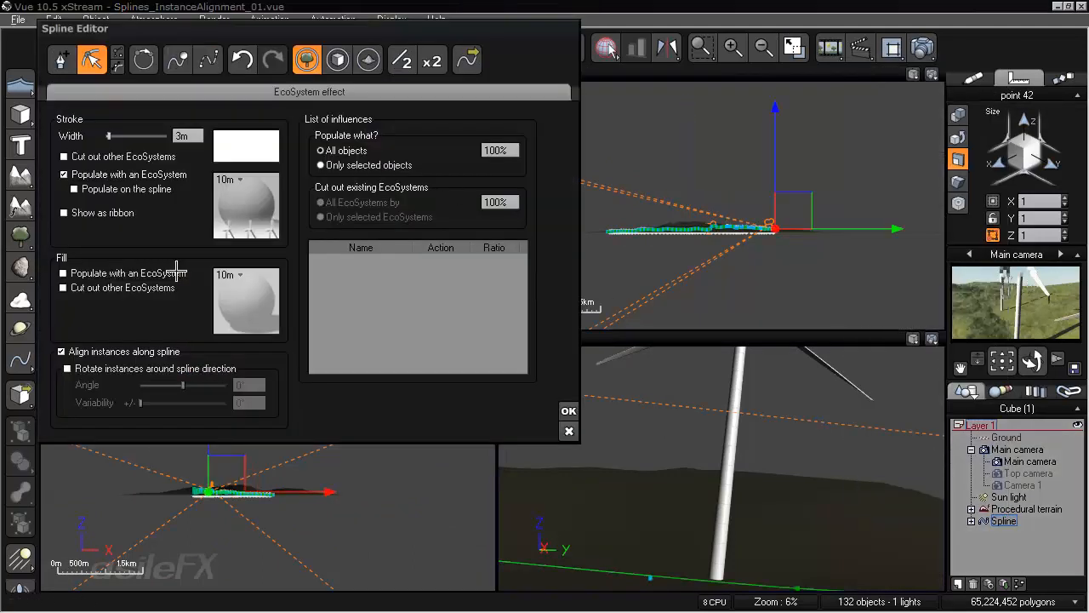
right_click(235, 211)
click(239, 215)
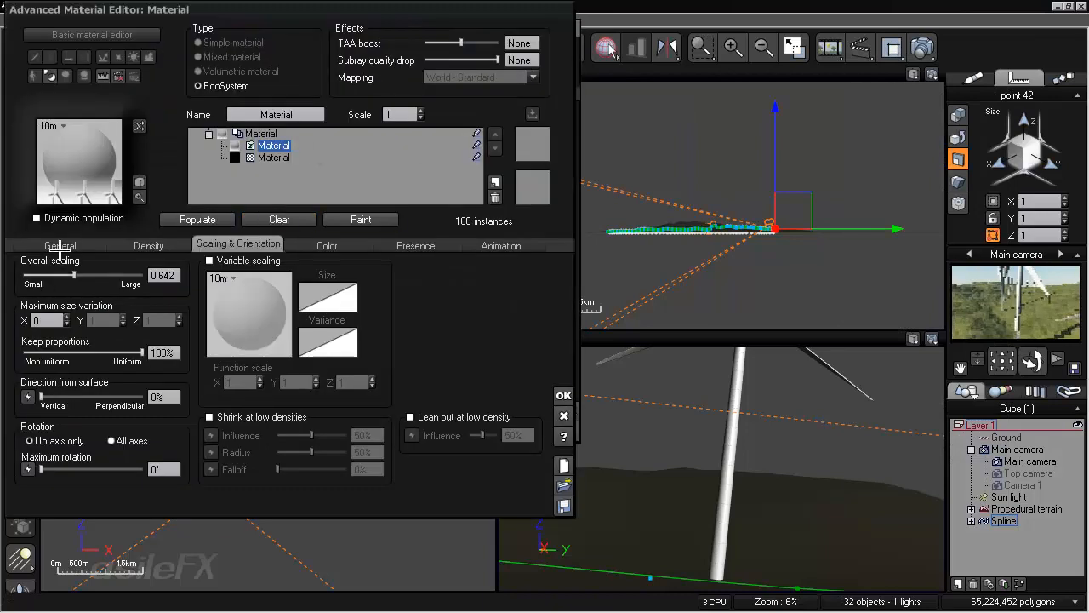
click(76, 245)
click(280, 219)
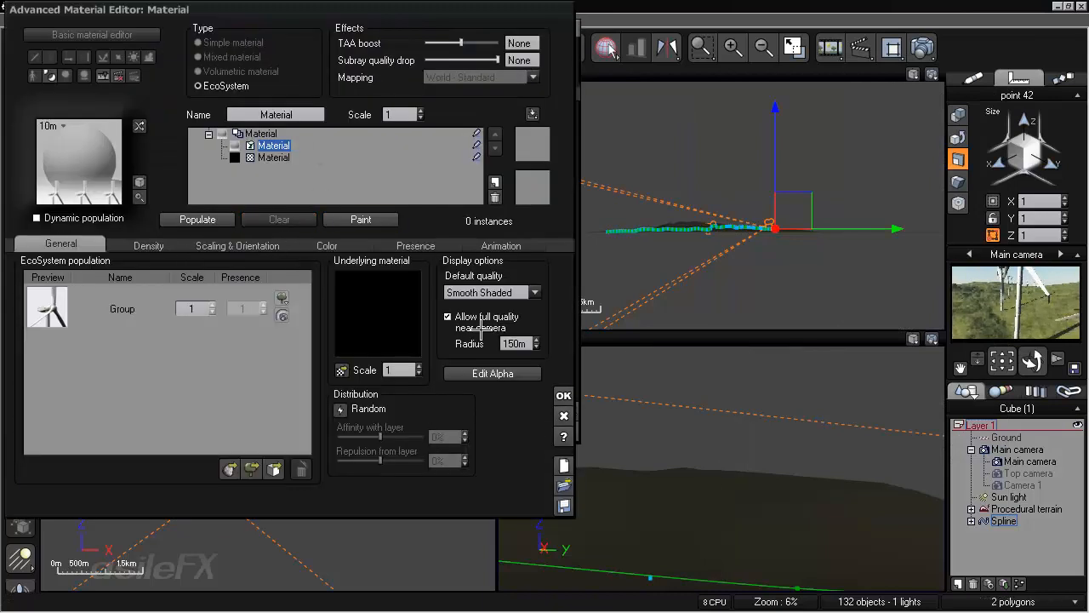
click(563, 395)
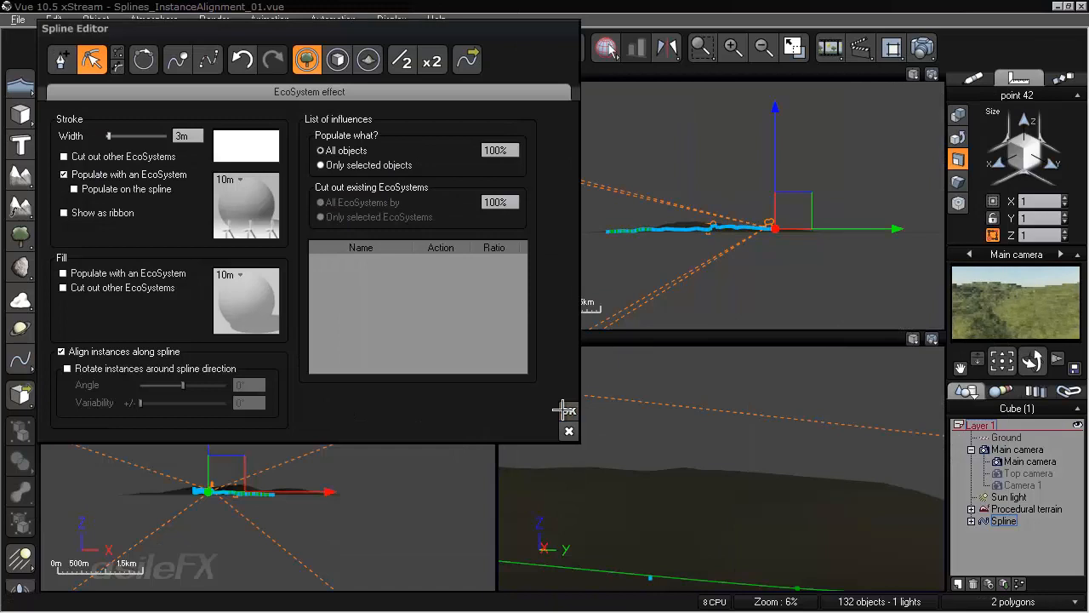
- Accept the spline edits to close the editor, and examine the spline's starting end in the front and top views
click(565, 393)
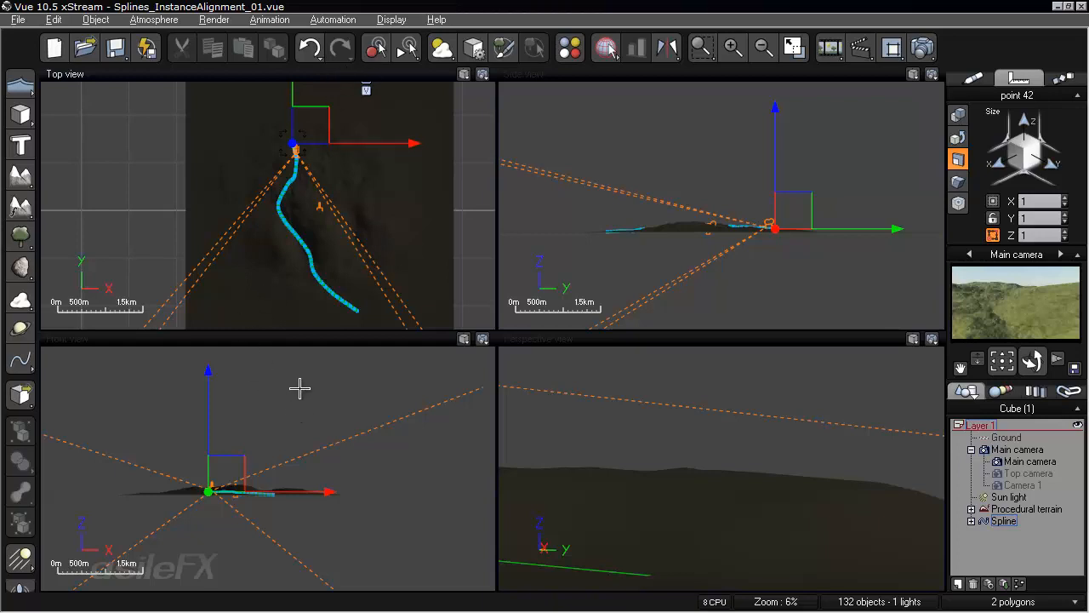
scroll(329, 474, up, 10)
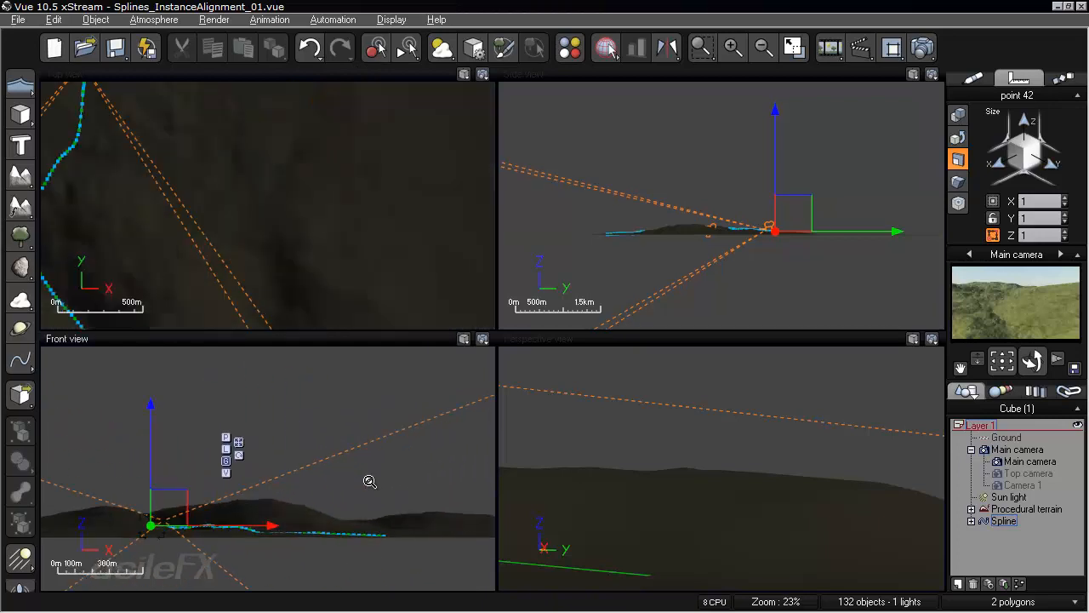
right_drag(278, 446, 345, 442)
right_drag(243, 174, 397, 469)
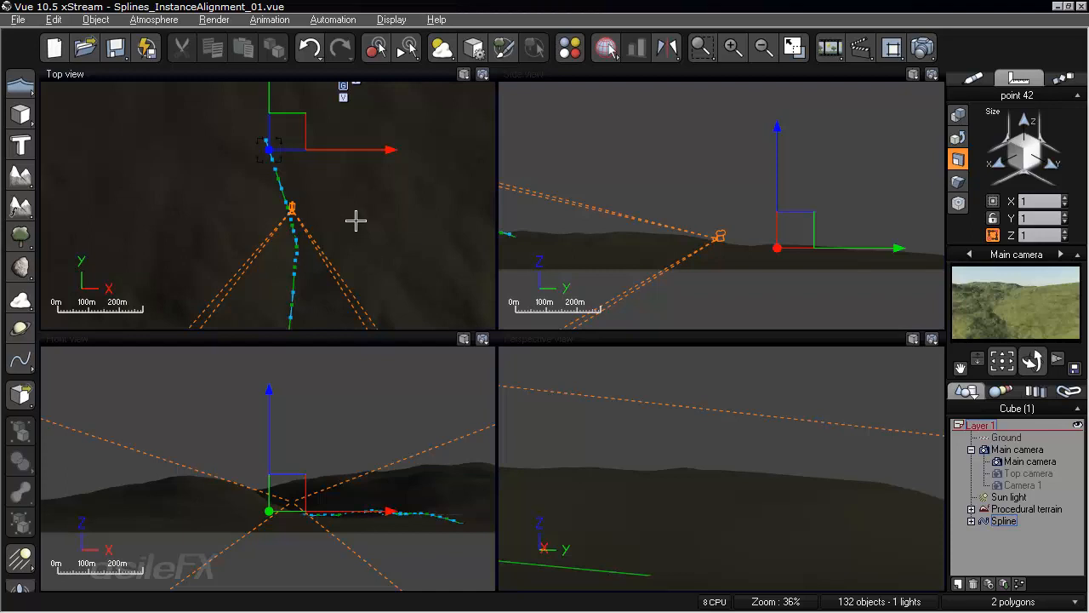
drag(377, 280, 402, 263)
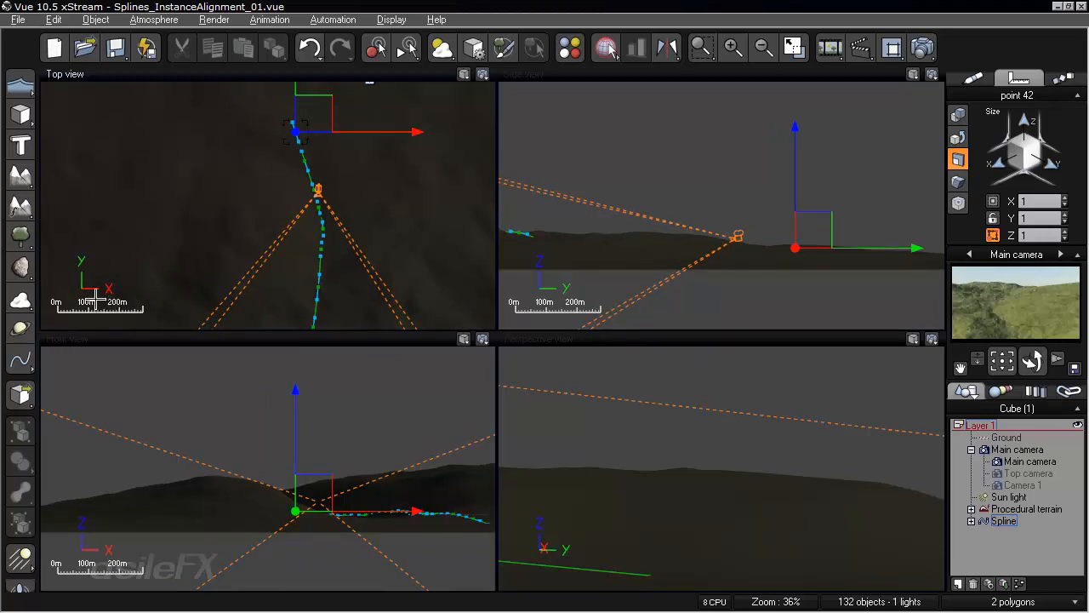
- Add an infinite plane and raise it above the terrain
click(22, 146)
right_drag(391, 200, 376, 186)
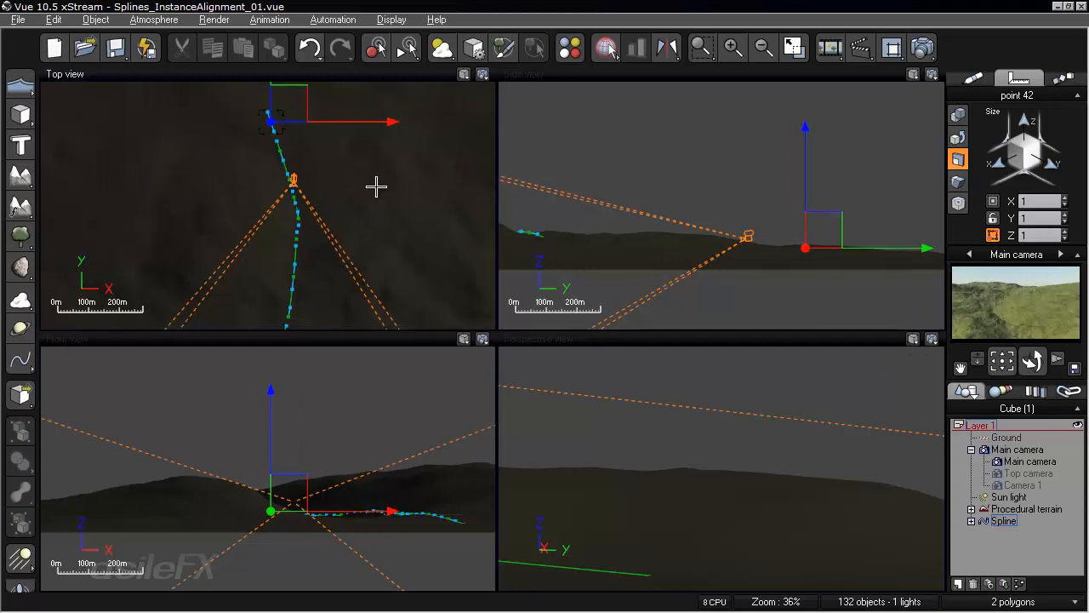
drag(22, 87, 71, 93)
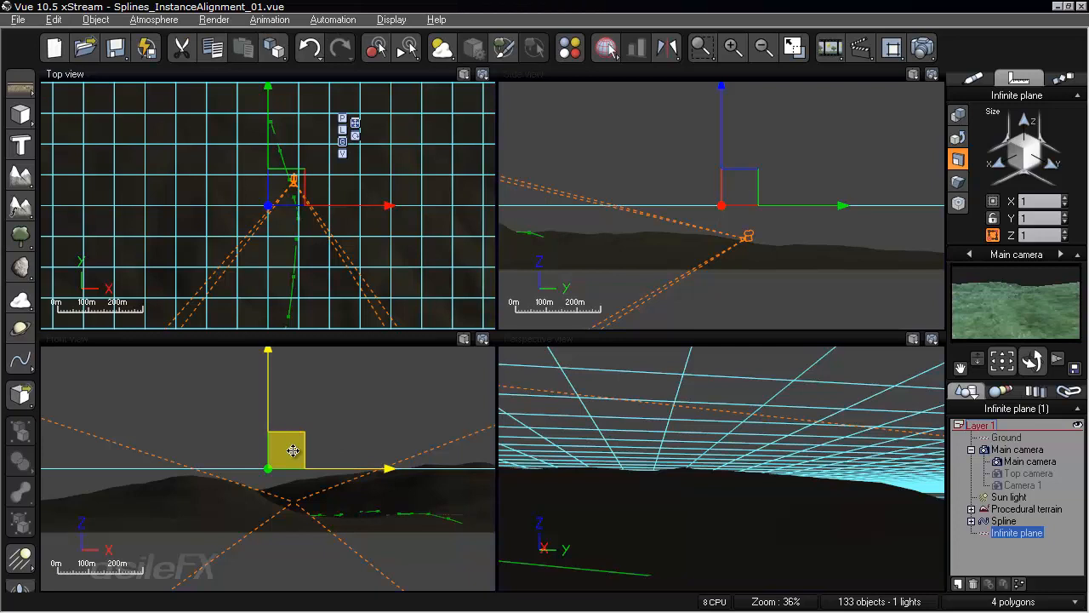
drag(293, 451, 291, 426)
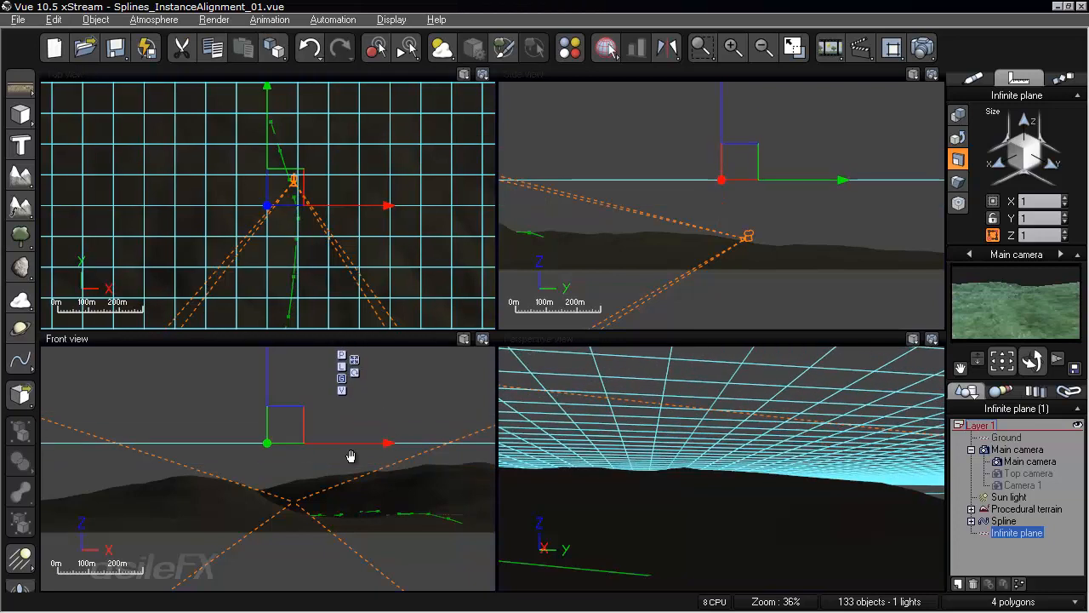
right_drag(440, 433, 232, 451)
scroll(233, 451, down, 4)
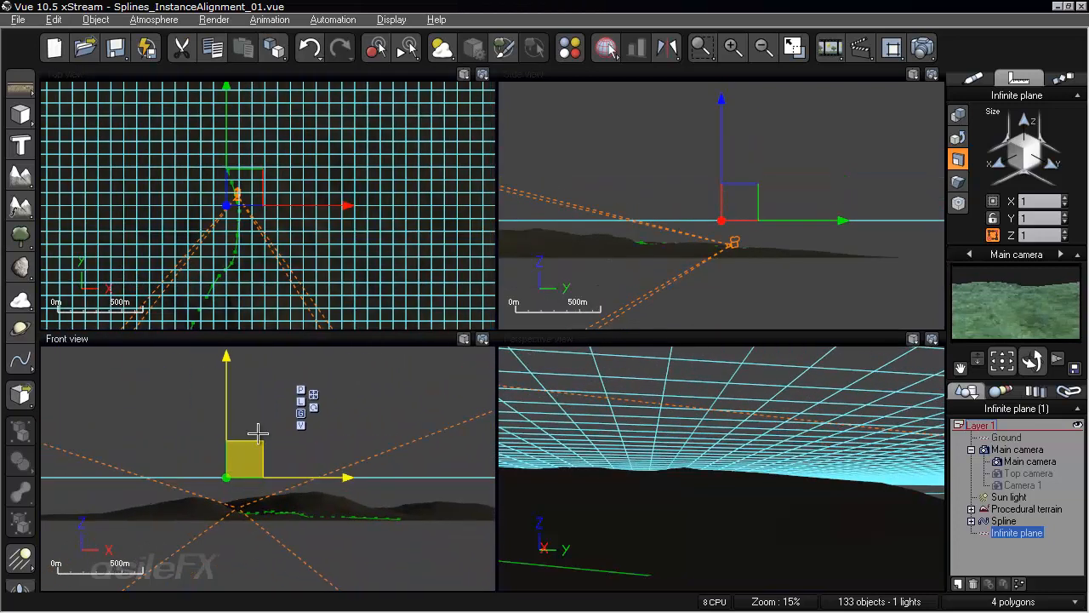
- Set the infinite plane to Hidden in its display options
click(972, 78)
click(958, 232)
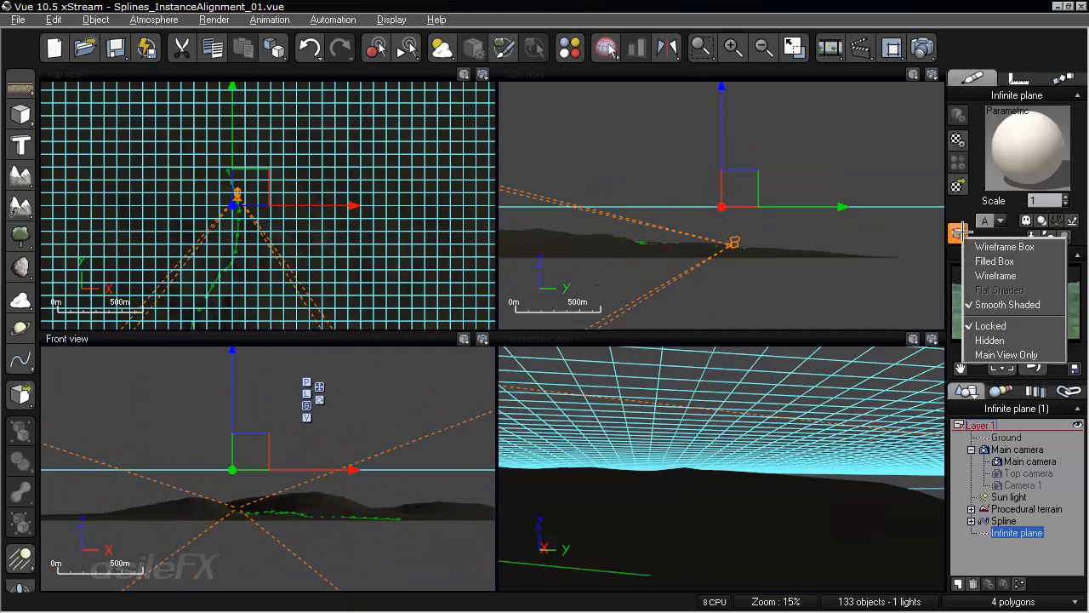
click(996, 341)
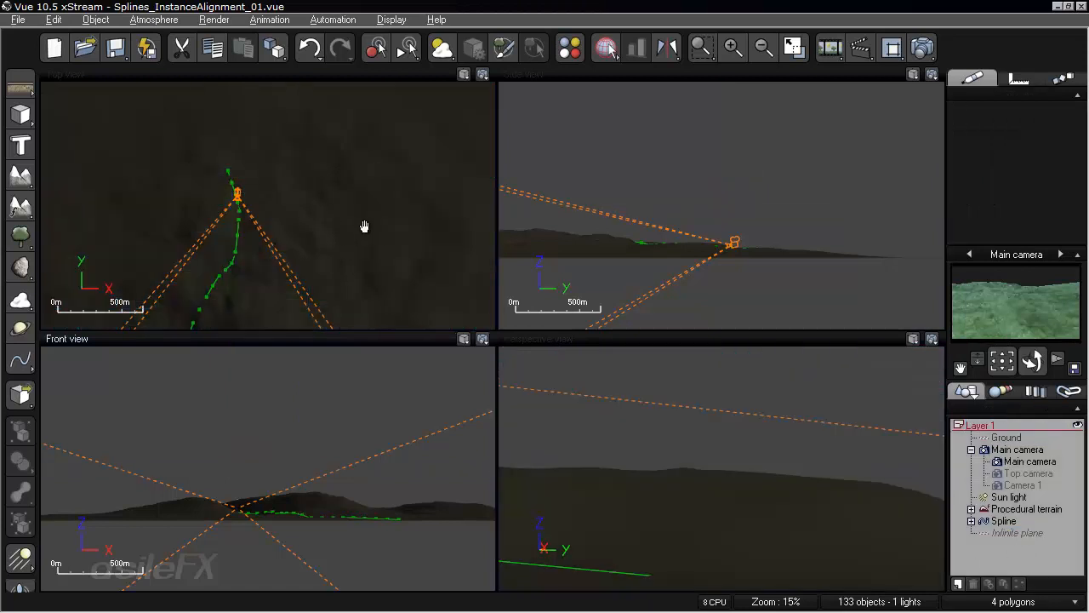
- Start a second spline in the maximized top view, placing its first four points along the existing spline from its upper end
right_drag(348, 244, 394, 201)
double_click(358, 74)
right_drag(533, 316, 594, 332)
scroll(537, 272, up, 3)
scroll(610, 330, up, 3)
right_drag(608, 404, 620, 267)
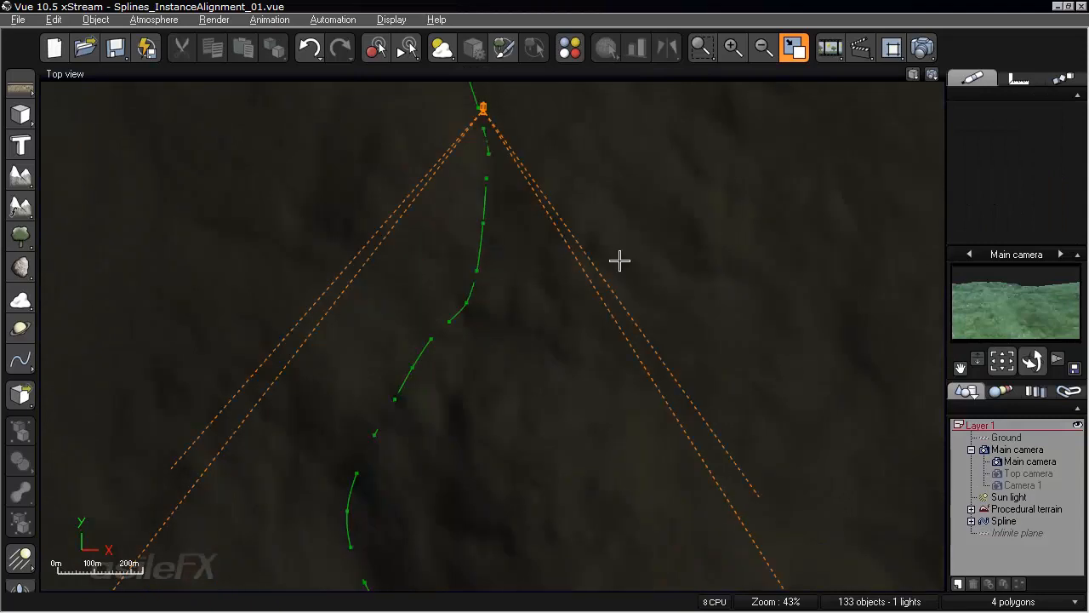
scroll(620, 267, down, 5)
scroll(621, 267, up, 5)
scroll(621, 267, up, 1)
right_drag(584, 173, 620, 306)
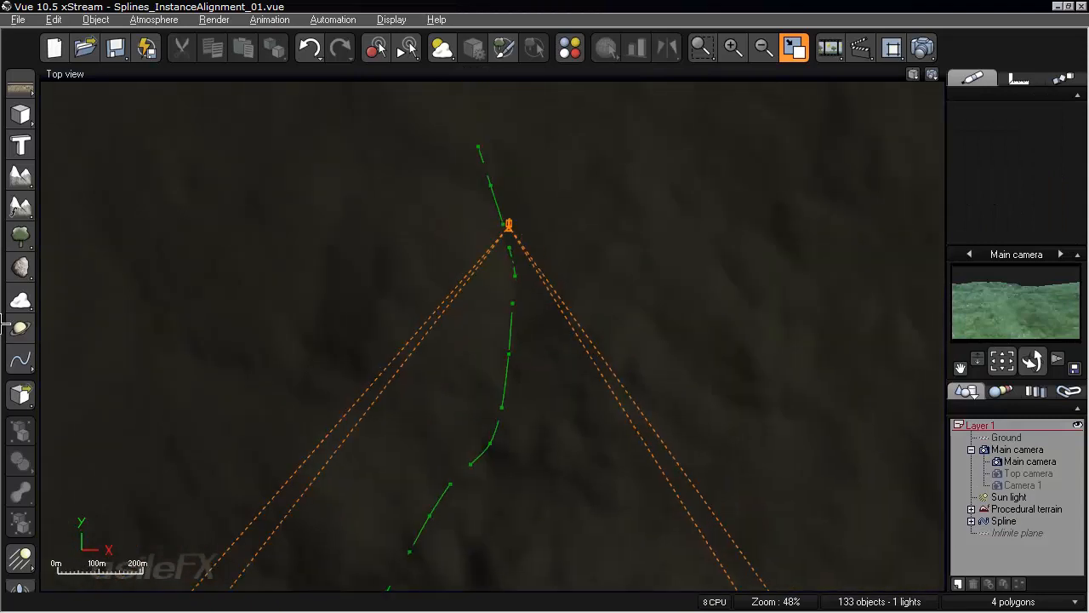
click(19, 362)
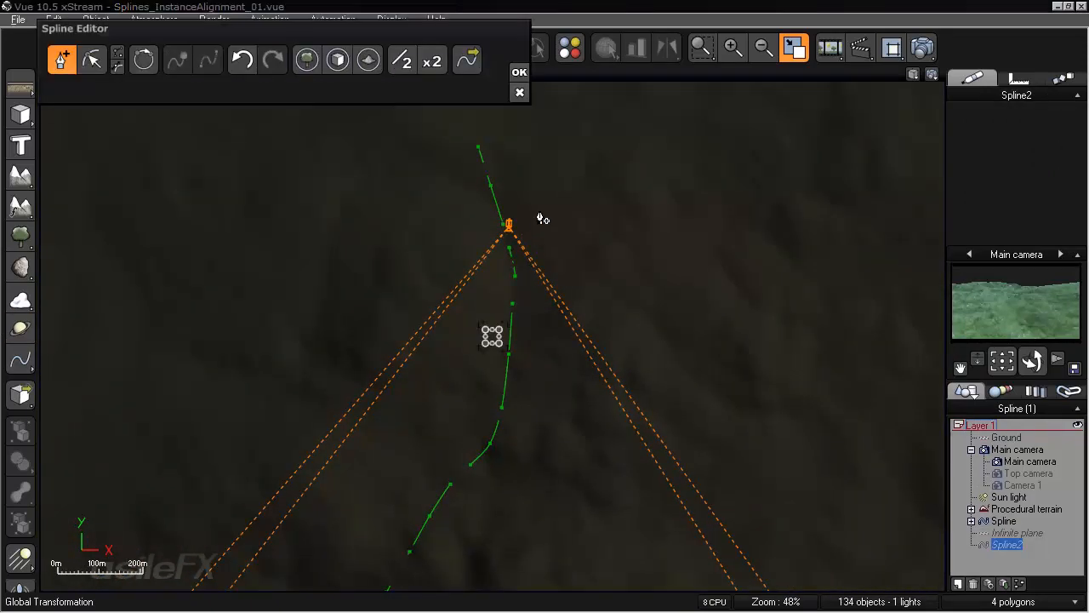
click(476, 145)
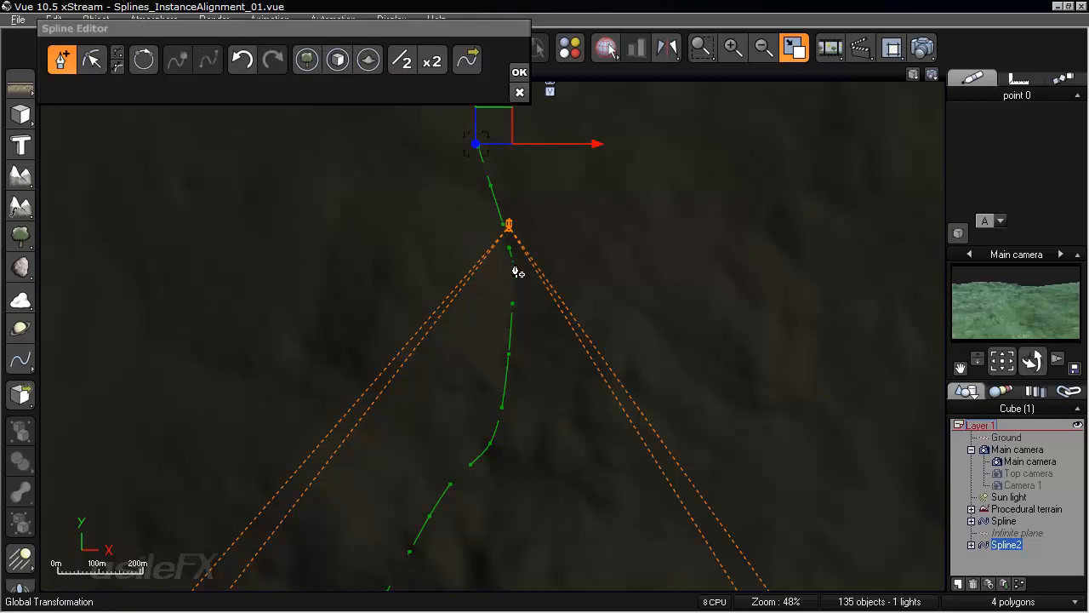
click(513, 264)
click(509, 368)
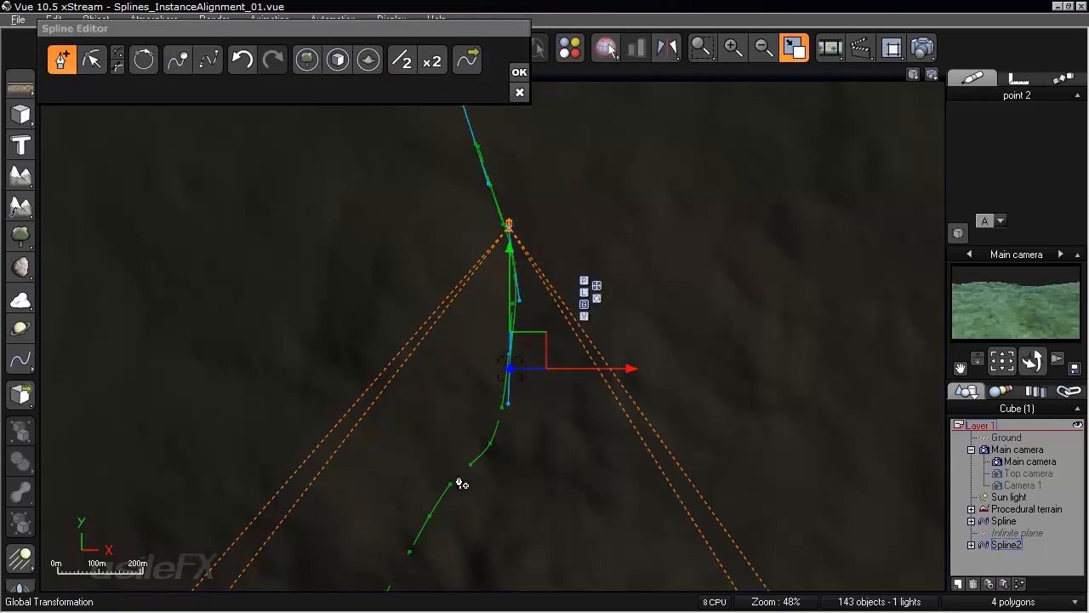
click(449, 490)
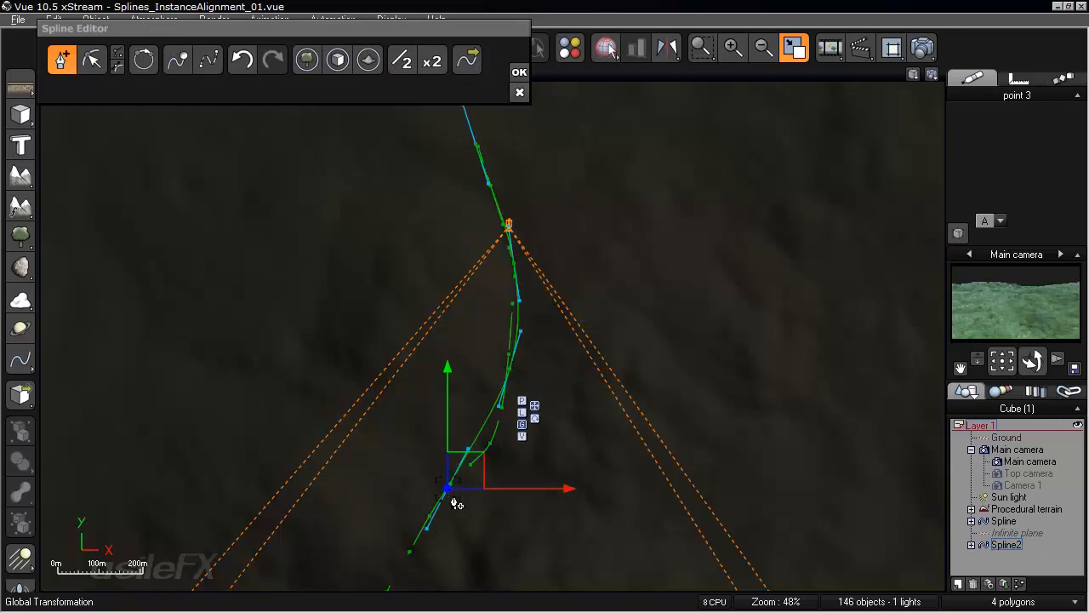
- Extend the new spline along the existing spline's middle section with four more points
middle_drag(473, 491, 562, 248)
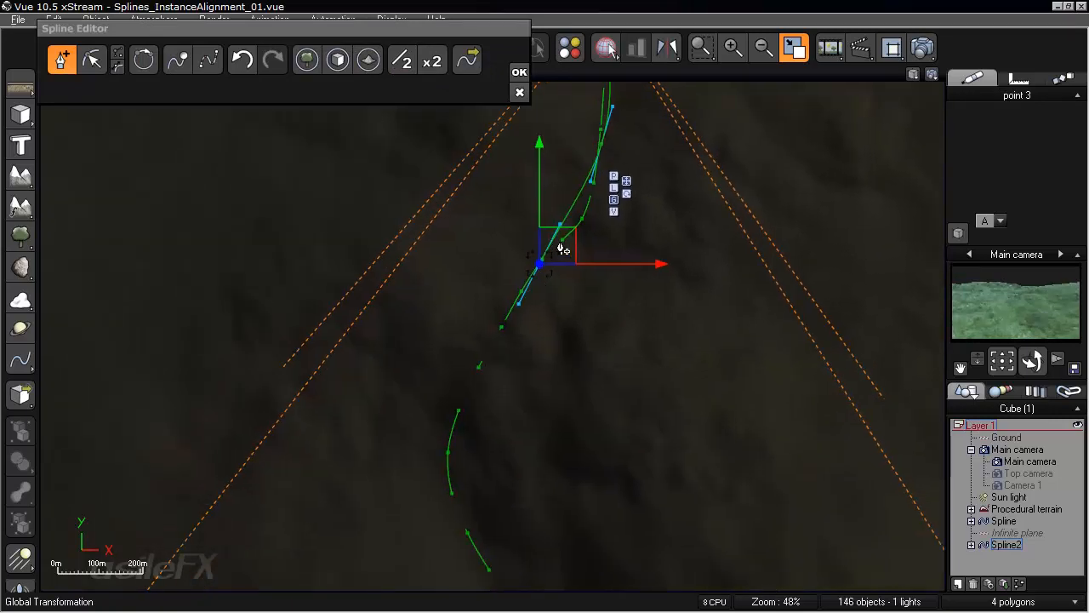
click(479, 377)
click(450, 488)
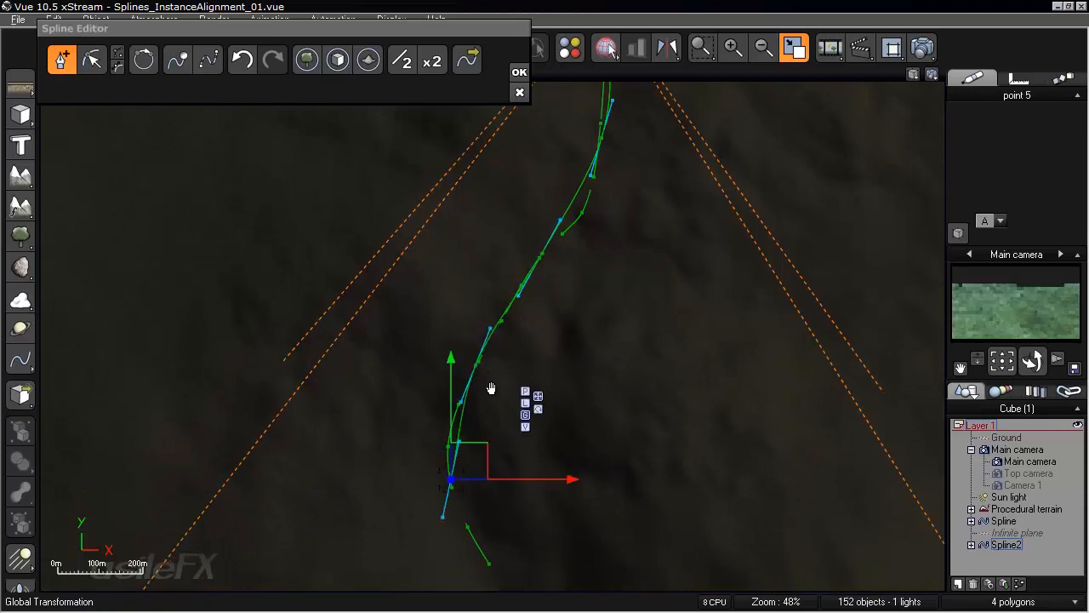
middle_drag(510, 581, 474, 396)
click(496, 442)
middle_drag(553, 352, 439, 65)
click(544, 366)
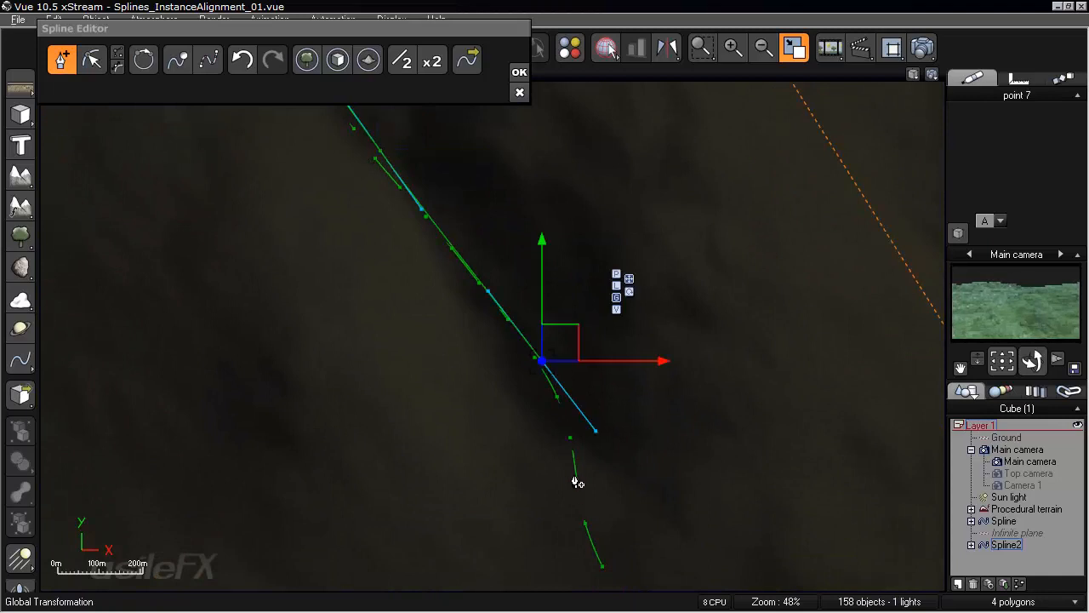
- Add three more points to carry the new spline to the far end of the existing spline
click(582, 496)
middle_drag(647, 565, 564, 383)
click(603, 448)
middle_drag(720, 520, 420, 249)
click(620, 435)
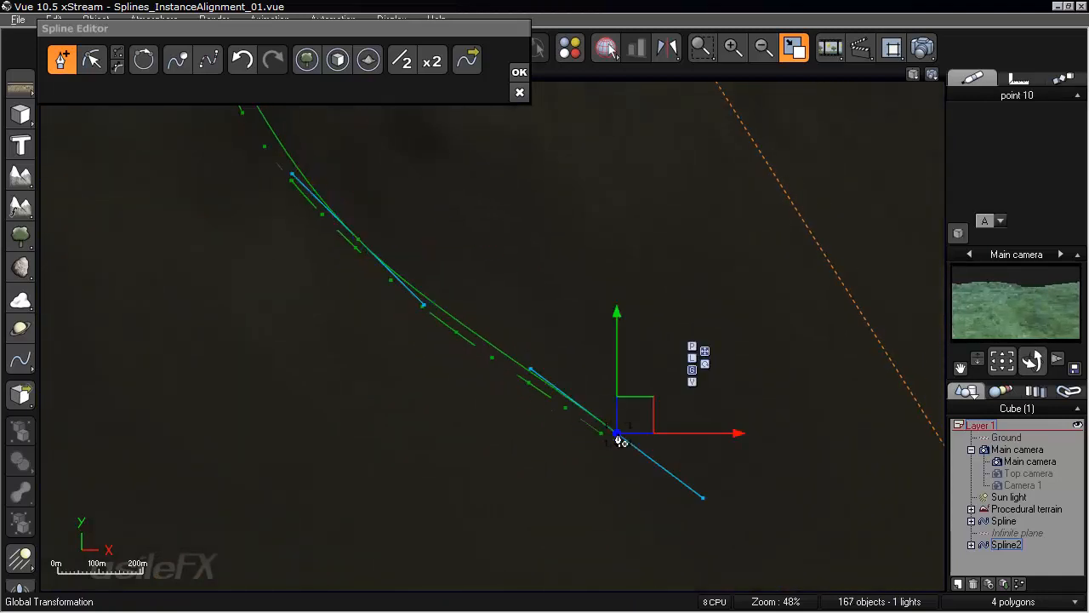
- Switch to point editing and adjust the incoming tangent handles of points 9 and 8 to follow the existing spline
middle_drag(456, 285, 669, 497)
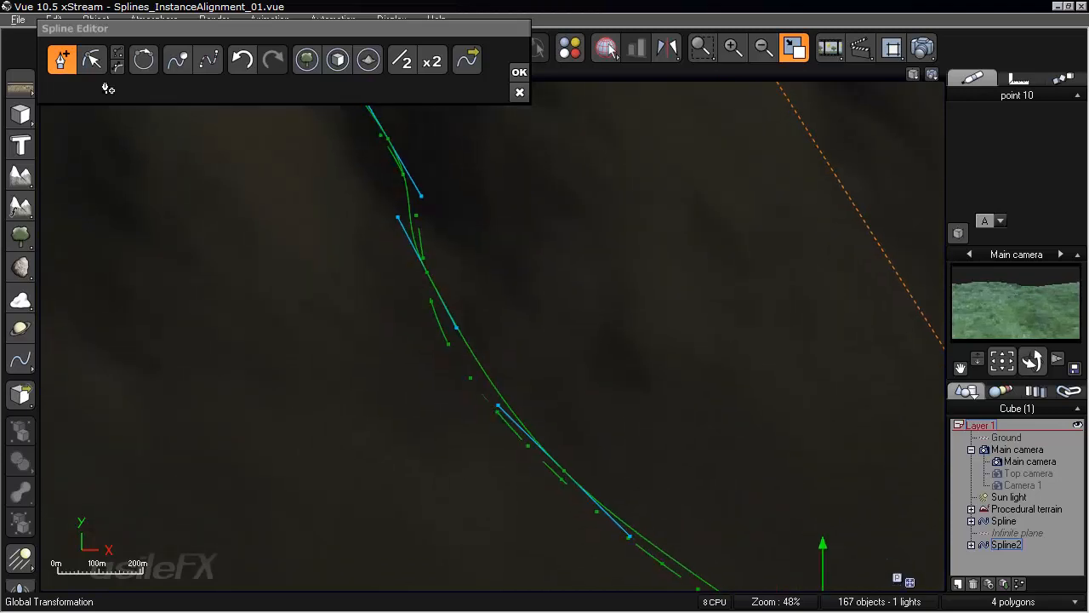
click(92, 58)
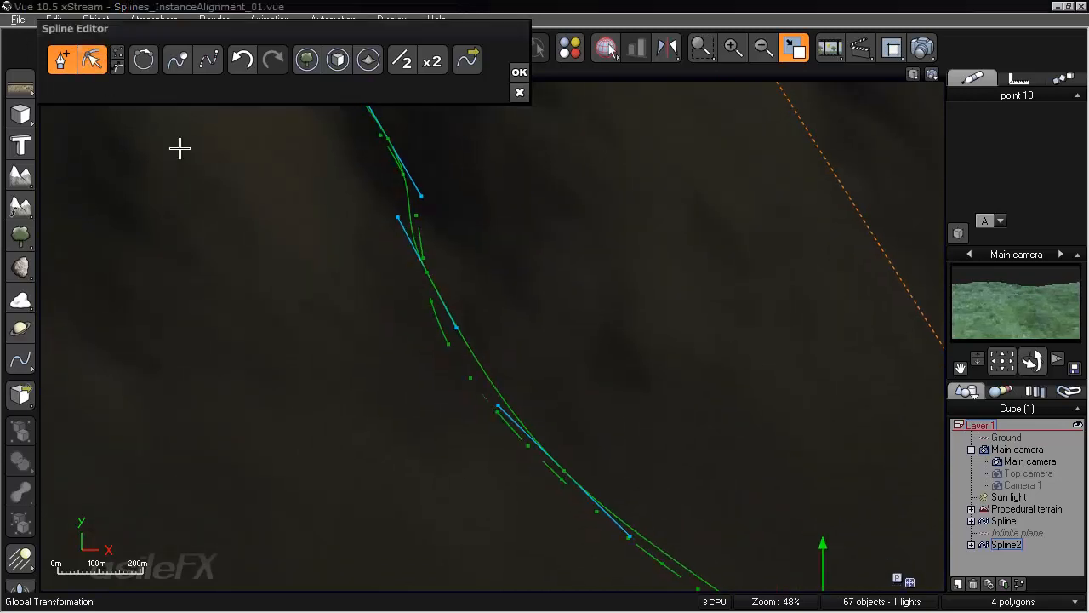
click(497, 414)
drag(516, 384, 488, 375)
middle_drag(514, 237, 595, 319)
click(476, 297)
mouse_move(502, 280)
mouse_down()
mouse_move(521, 269)
mouse_move(506, 265)
mouse_up()
- Move point 7 of the new spline up along the curve, closer to the existing spline's path
middle_drag(544, 202, 604, 447)
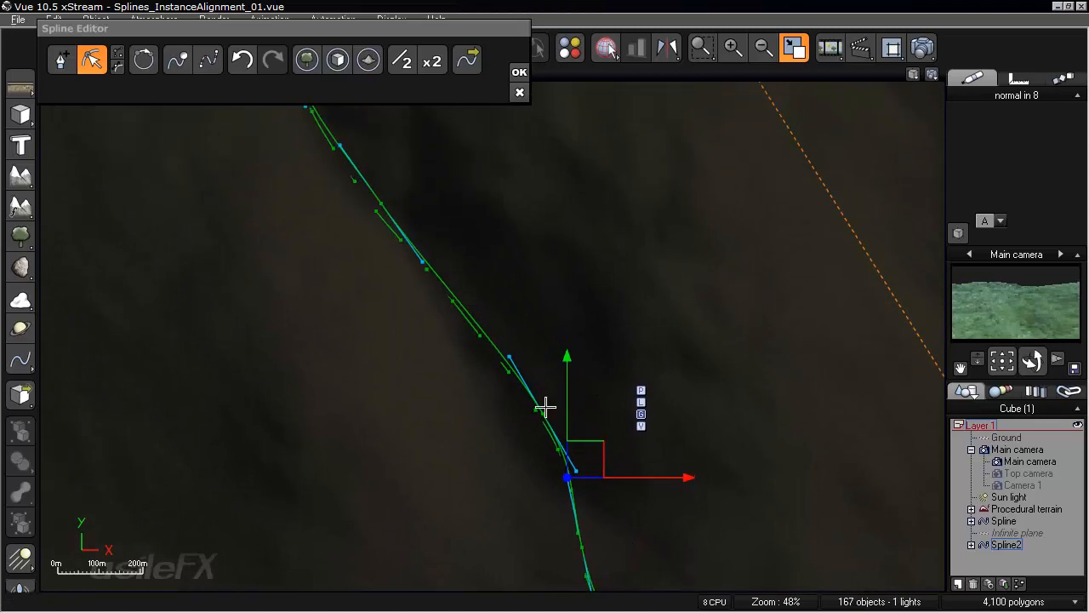
click(542, 410)
drag(574, 391, 547, 352)
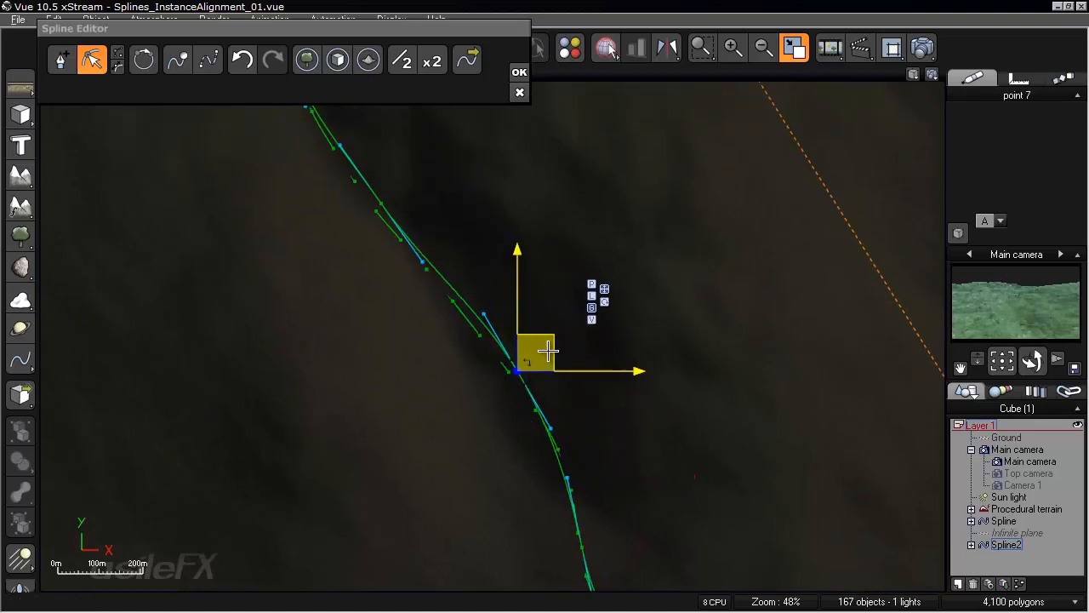
- Adjust the incoming tangent handle of point 2, and move the point farther down along the existing spline's curve
middle_drag(469, 250, 593, 509)
middle_drag(516, 191, 441, 405)
middle_drag(536, 260, 530, 415)
click(506, 368)
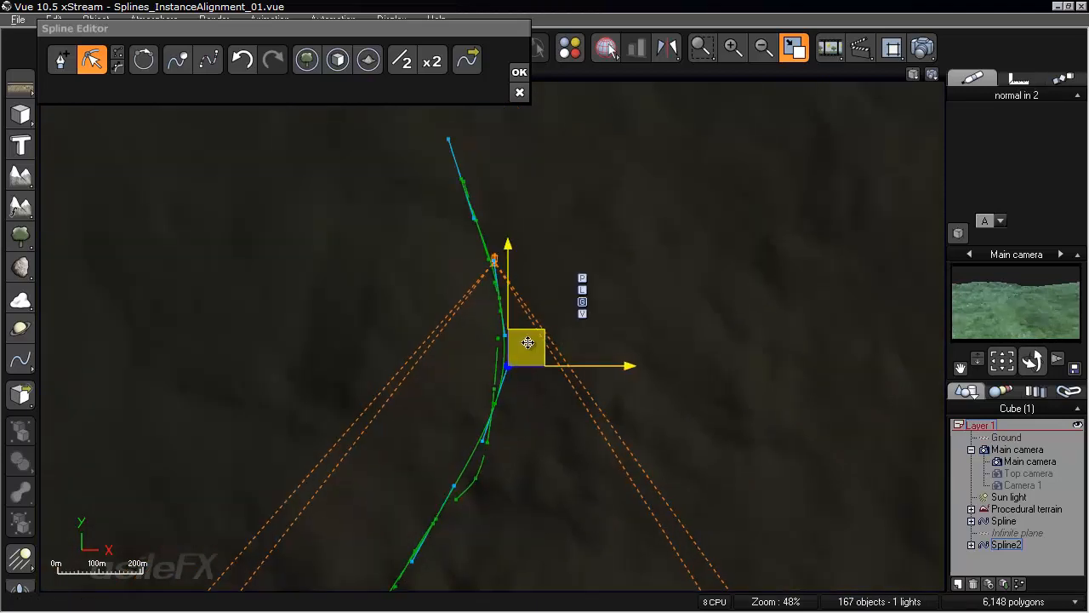
mouse_move(528, 352)
mouse_down()
mouse_move(515, 337)
mouse_move(525, 357)
mouse_move(519, 346)
mouse_up()
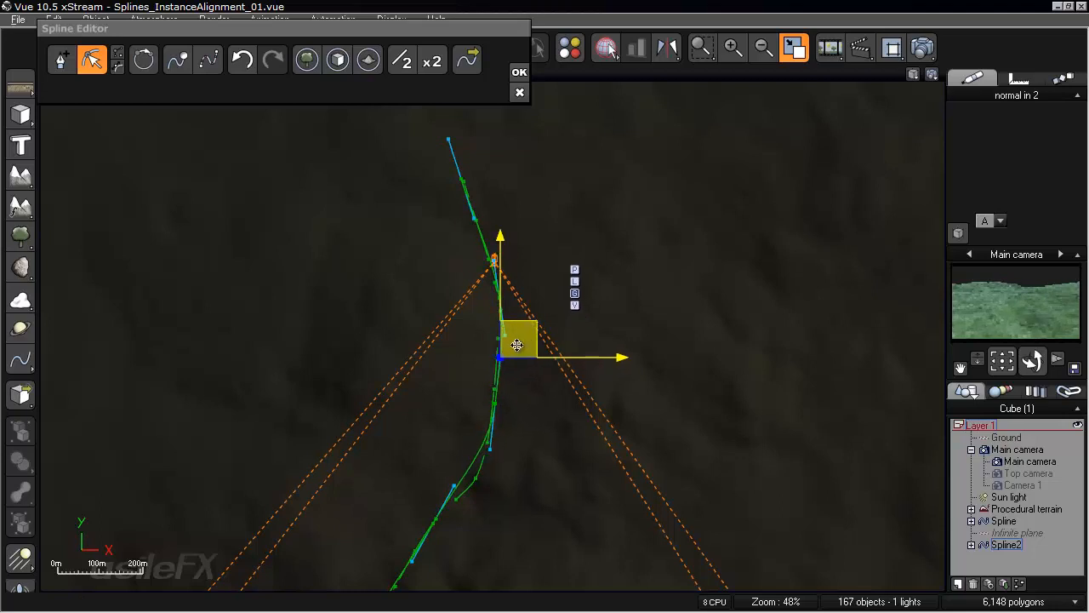
click(497, 402)
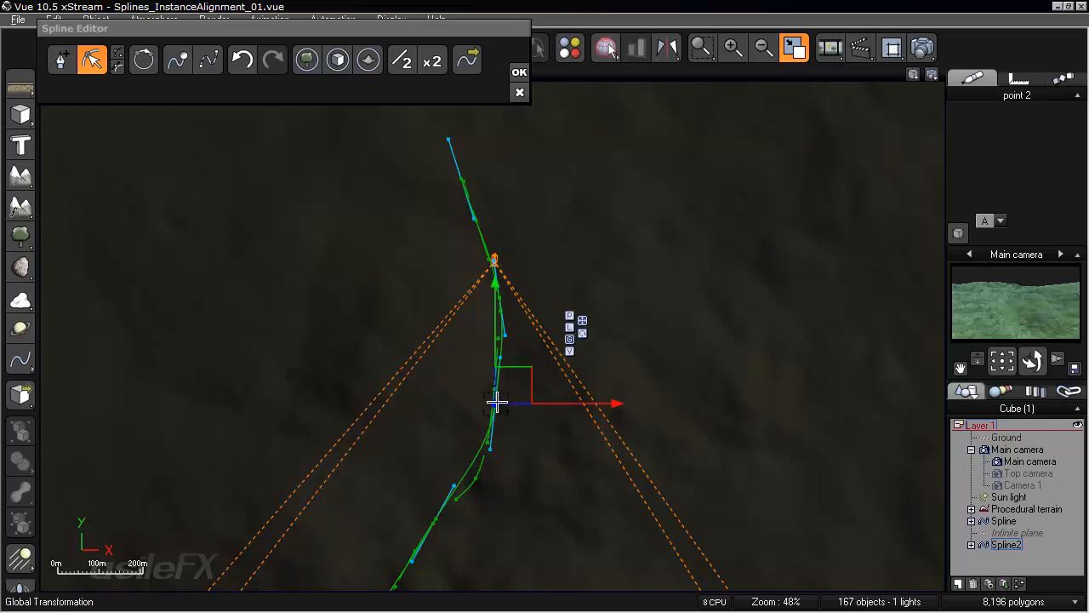
drag(519, 372, 513, 406)
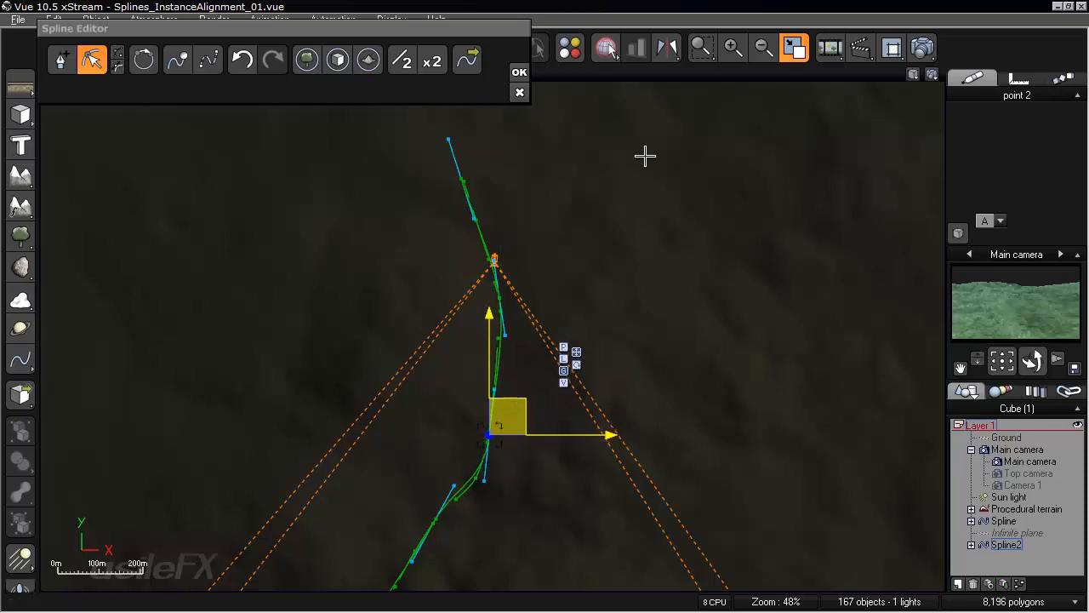
- Nudge point 2 and its outgoing tangent handle to follow the existing spline's curve, and accept the new spline
double_click(636, 70)
right_drag(431, 449, 331, 410)
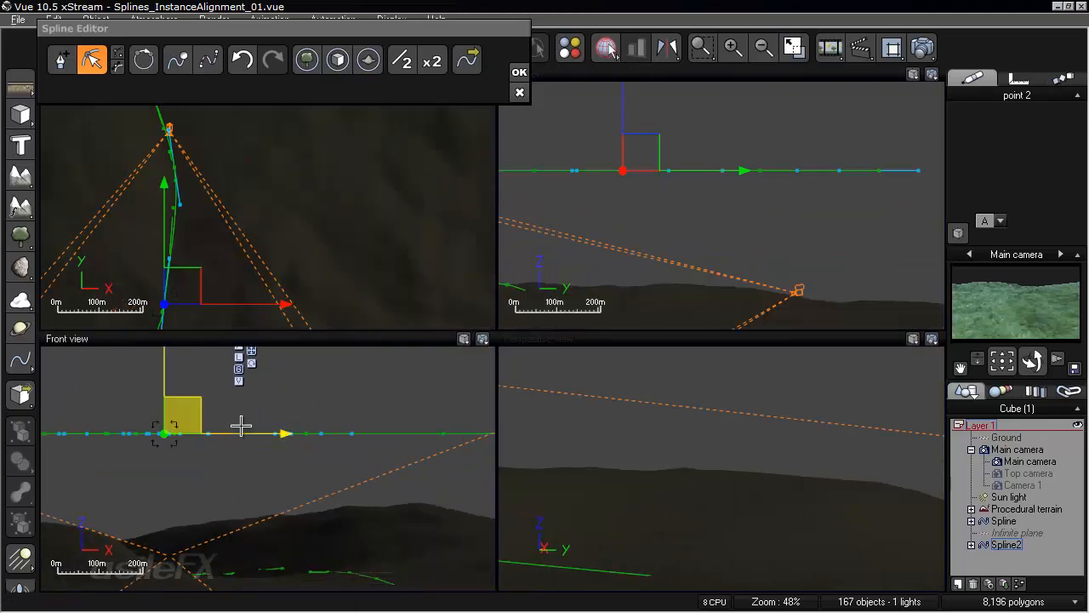
scroll(350, 400, down, 5)
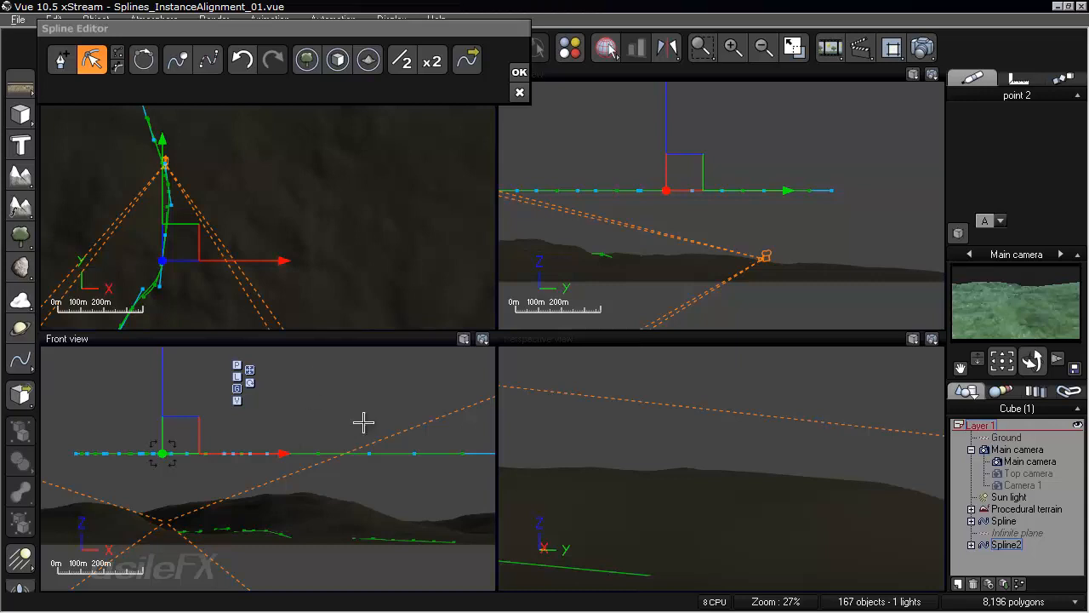
right_drag(303, 242, 377, 144)
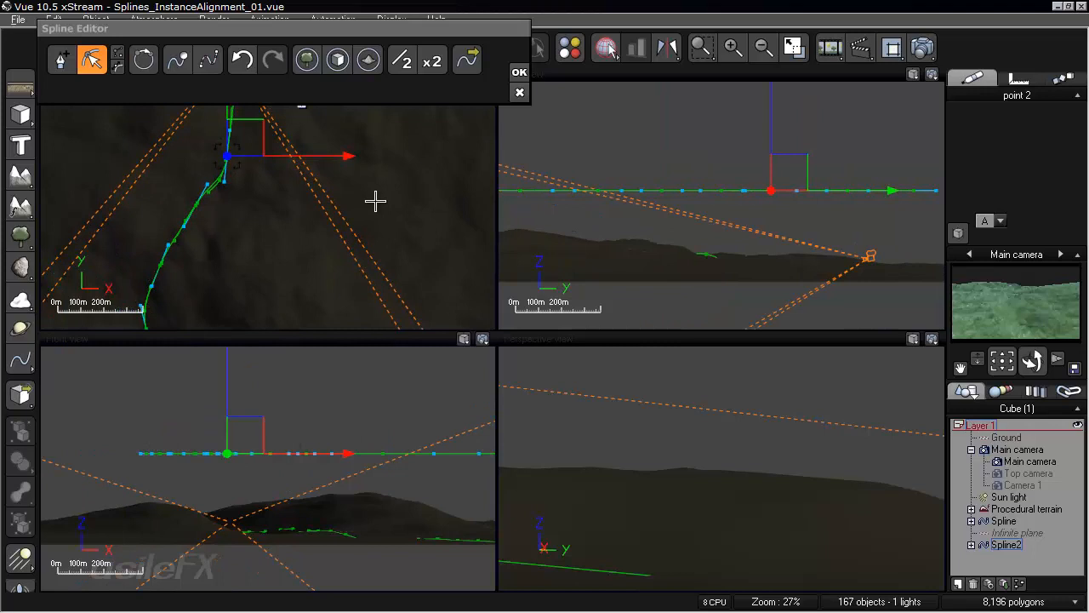
scroll(339, 165, up, 4)
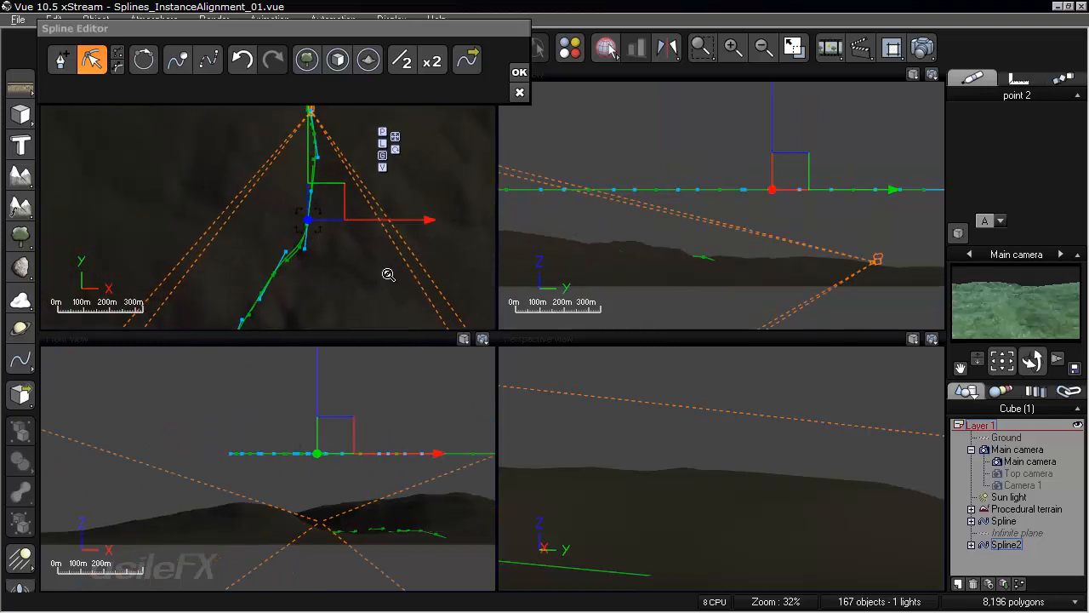
right_drag(299, 245, 348, 289)
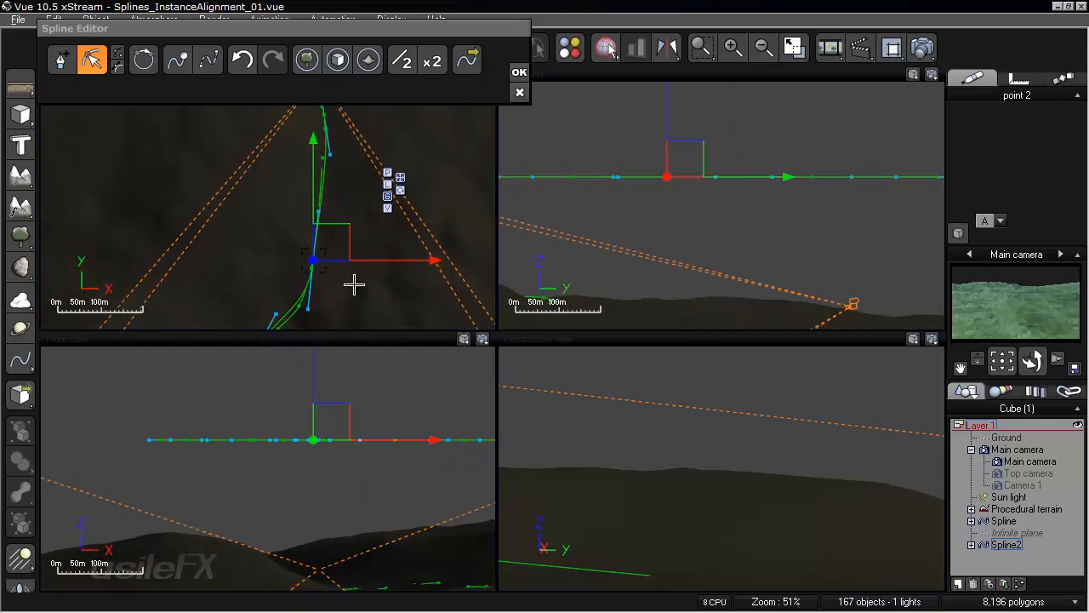
drag(332, 245, 330, 243)
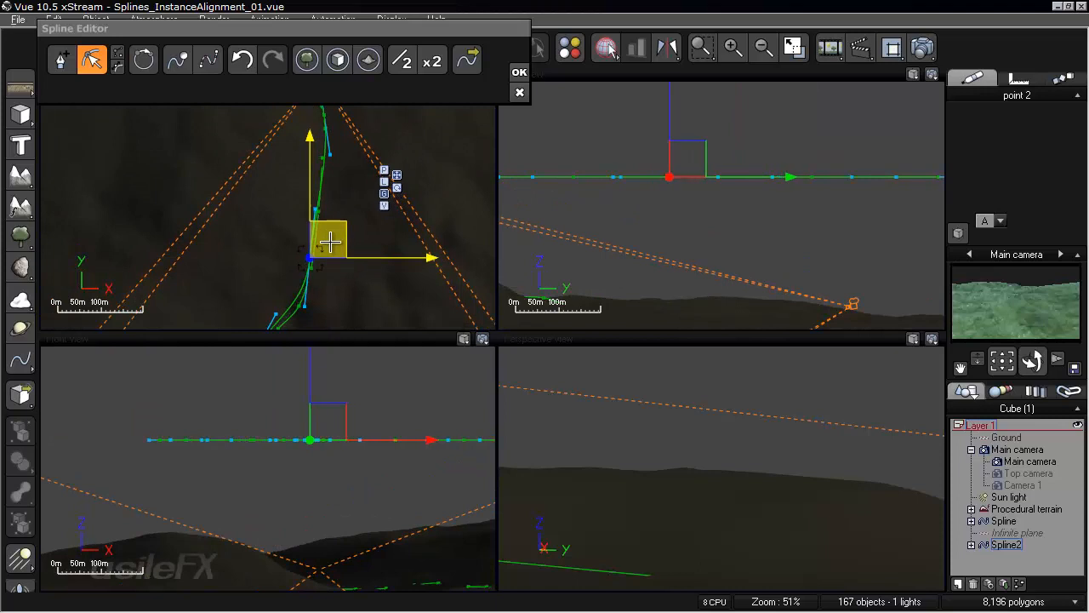
click(304, 310)
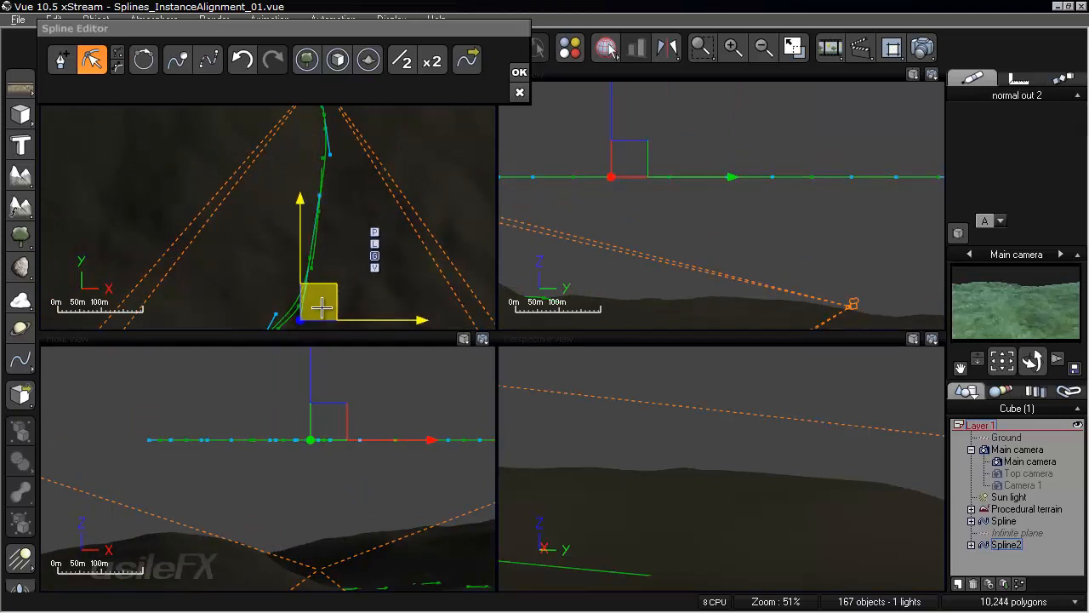
drag(328, 304, 323, 298)
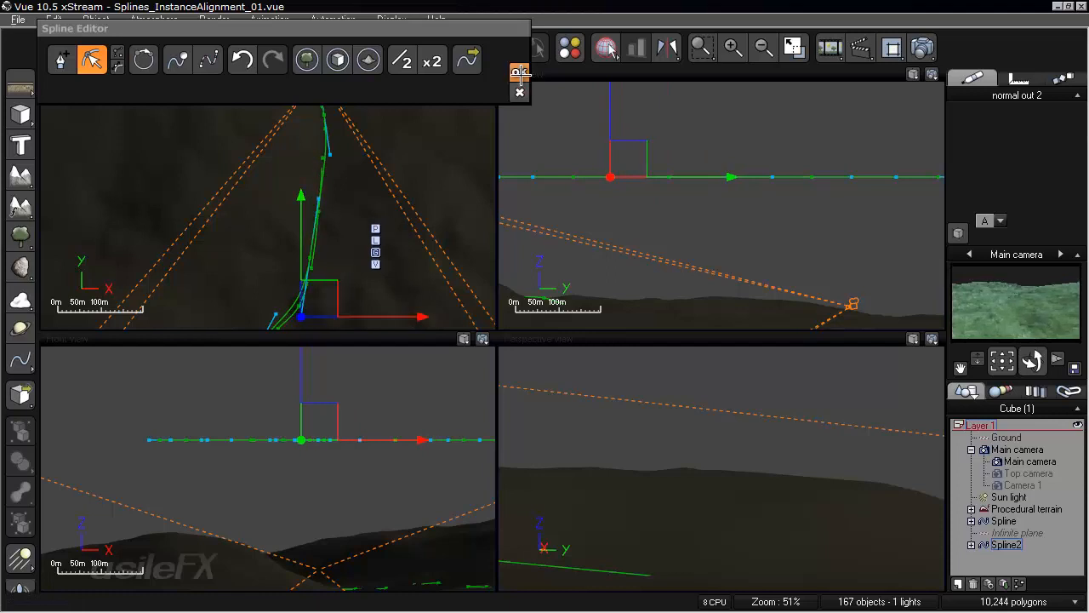
click(519, 72)
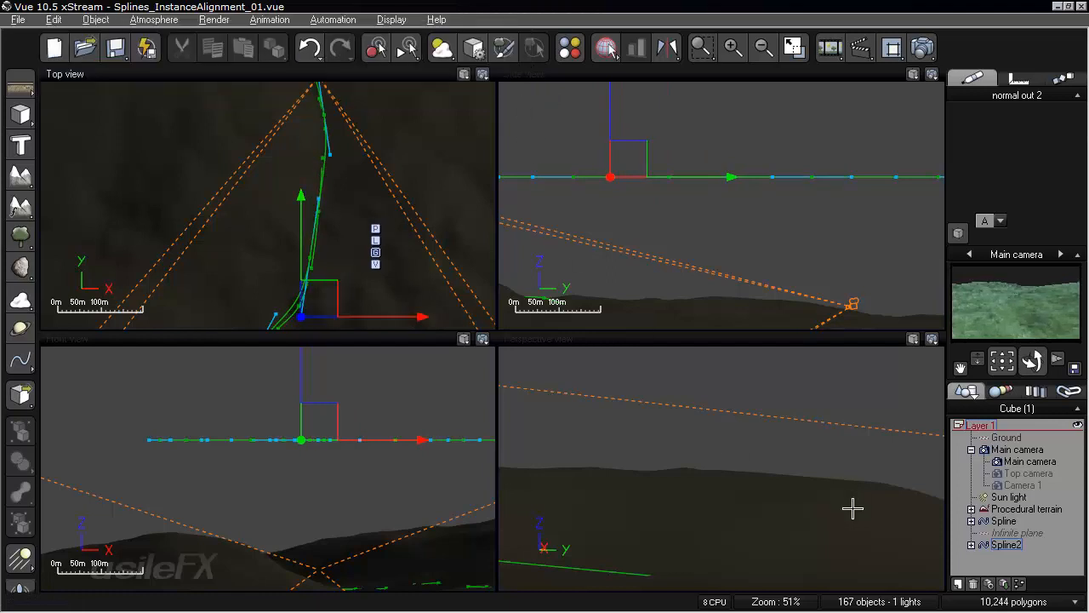
- Create a new layer, move the infinite plane into it and hide that layer
click(957, 584)
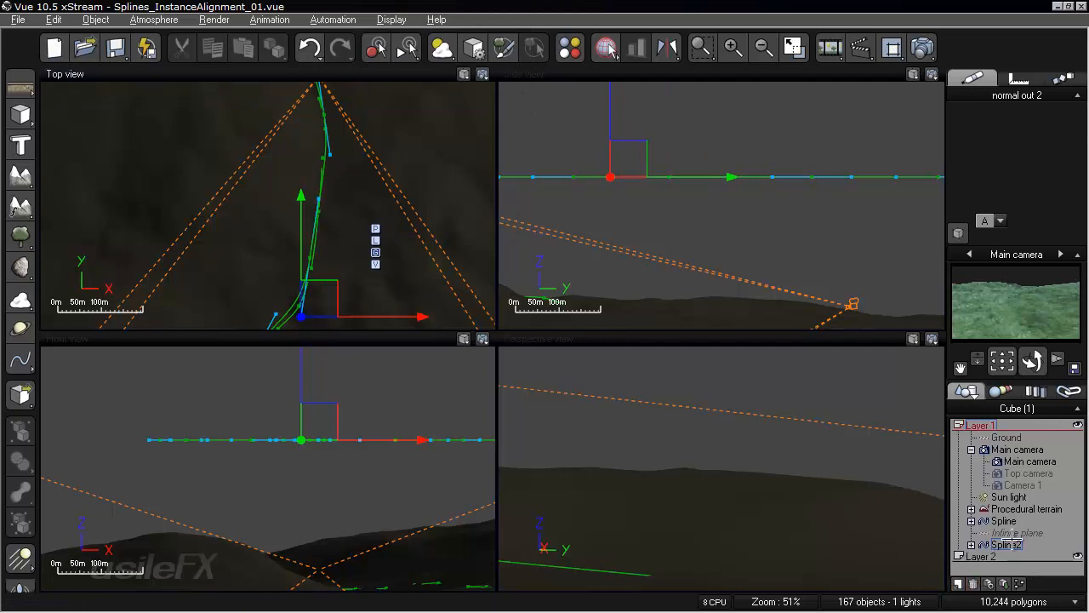
click(1017, 532)
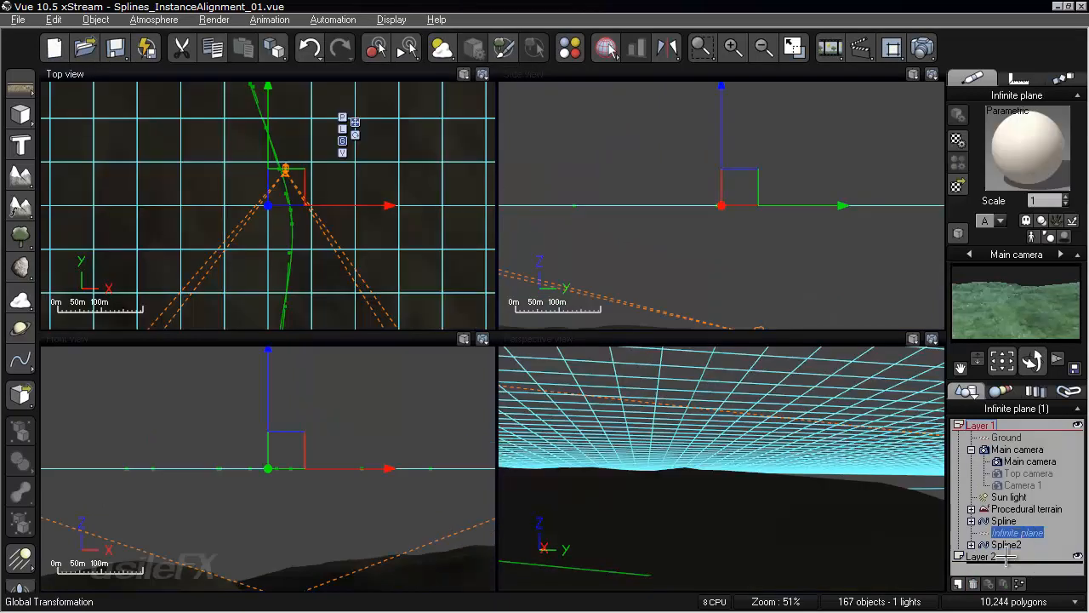
drag(1006, 557, 991, 557)
click(1080, 545)
click(983, 561)
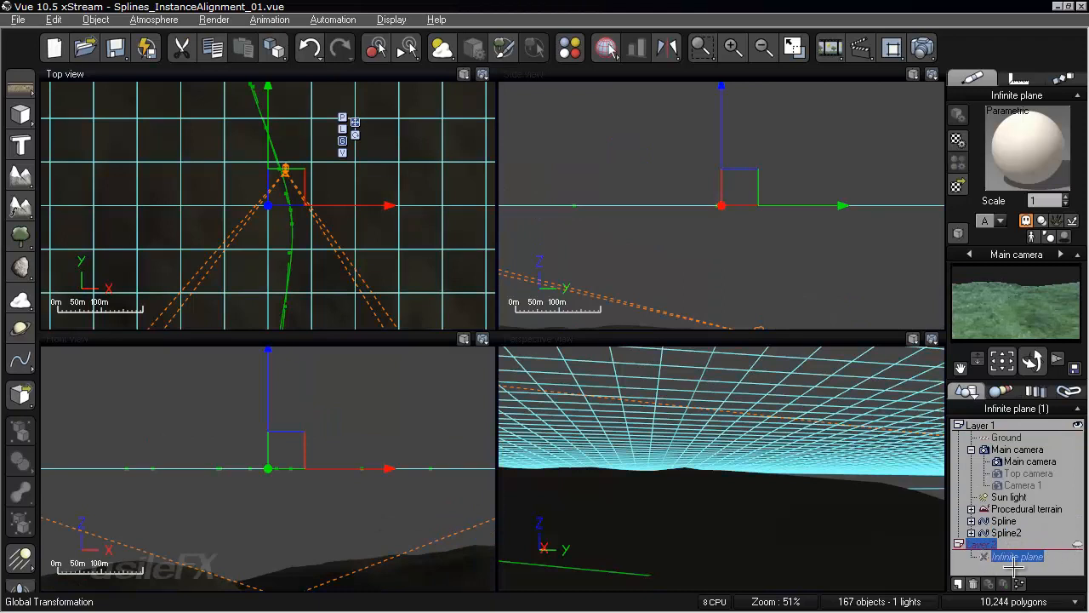
click(1059, 562)
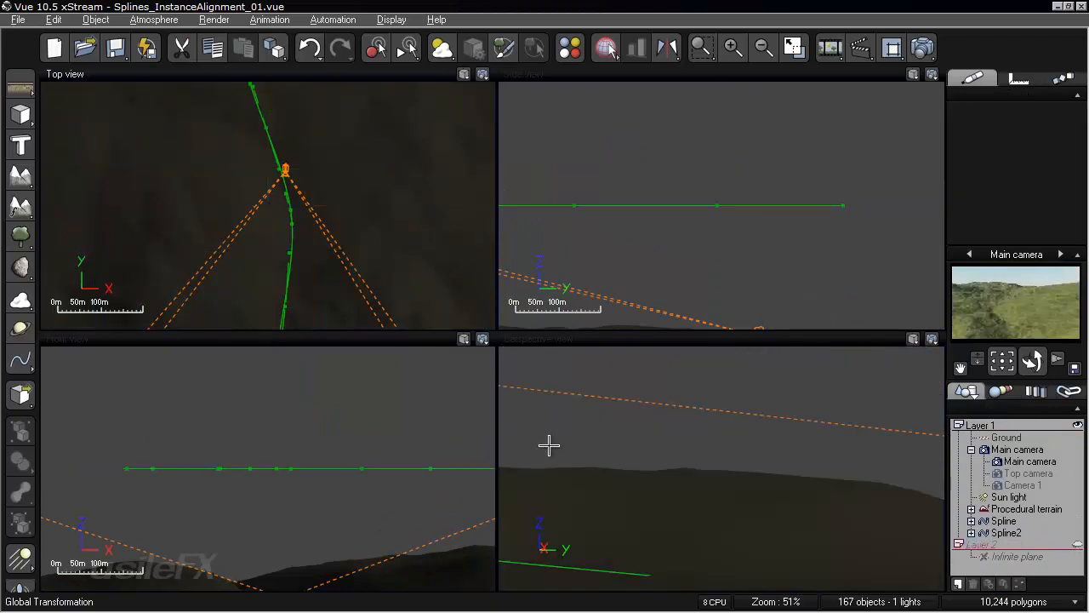
scroll(244, 223, down, 5)
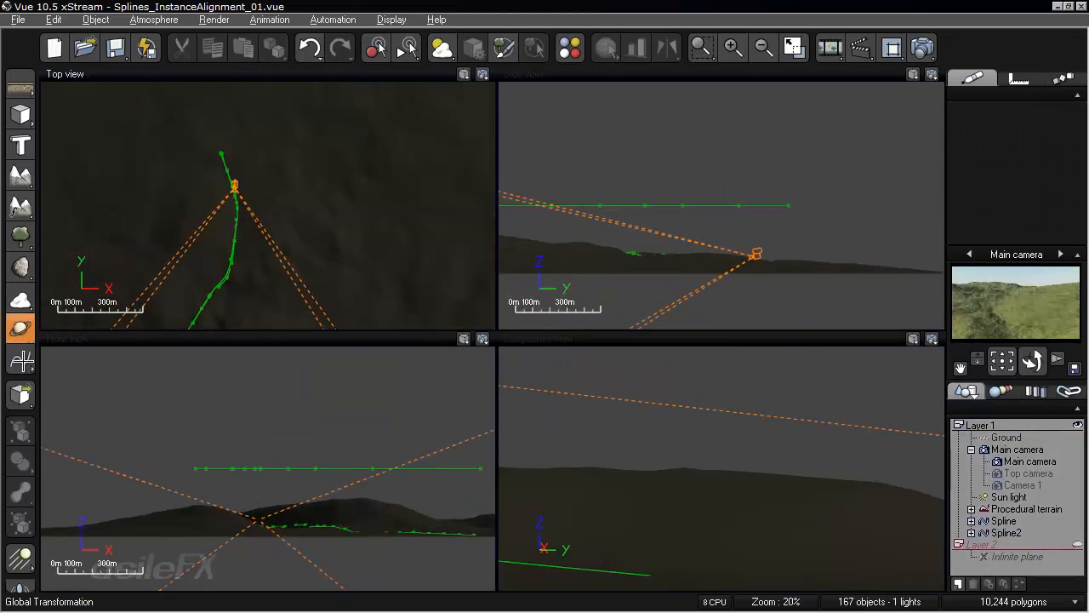
click(20, 359)
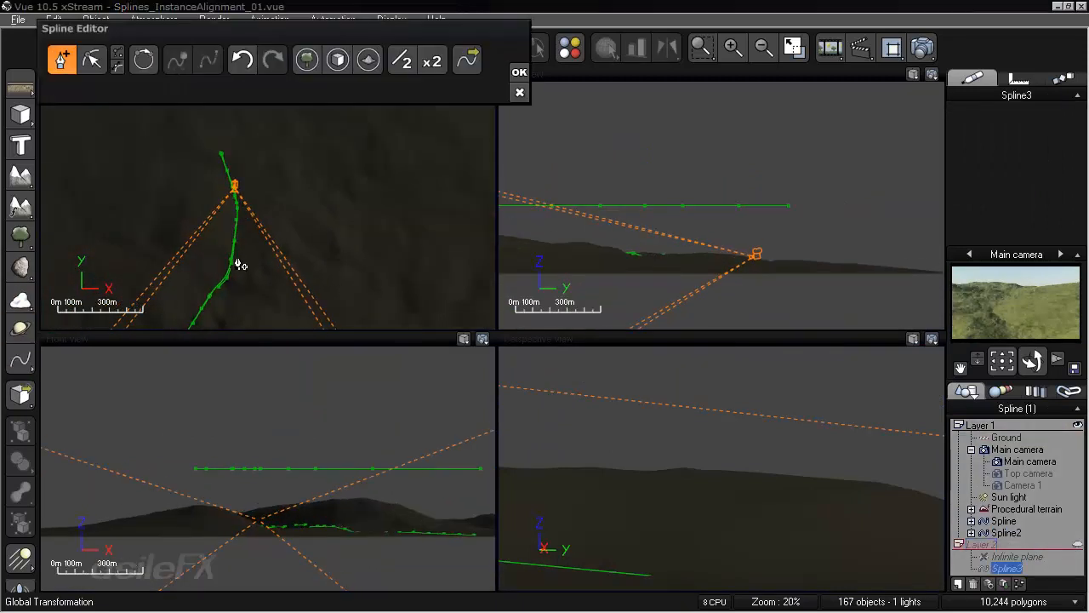
click(444, 236)
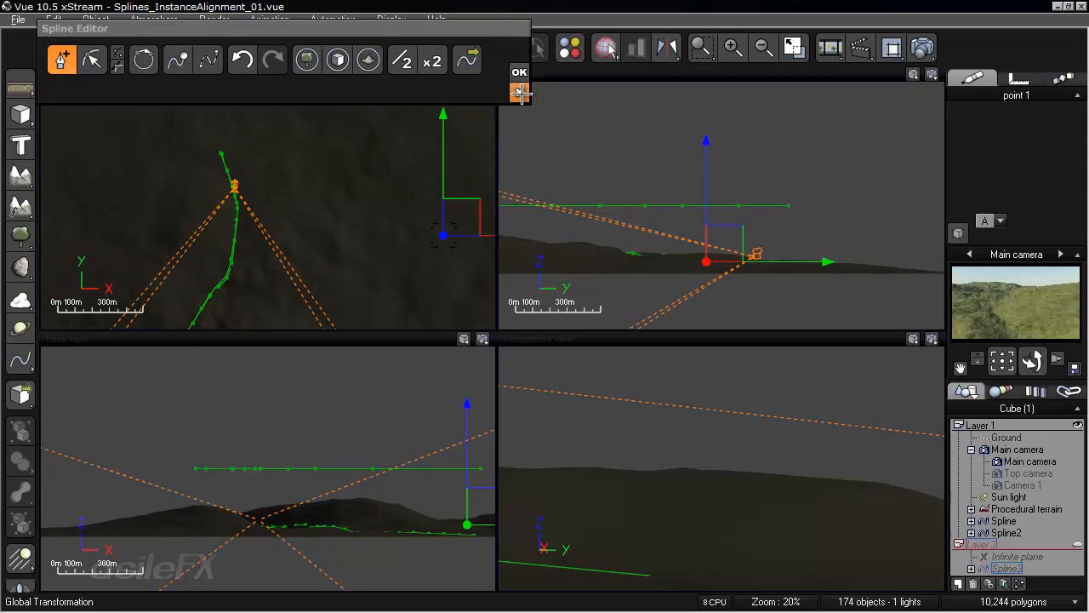
click(519, 73)
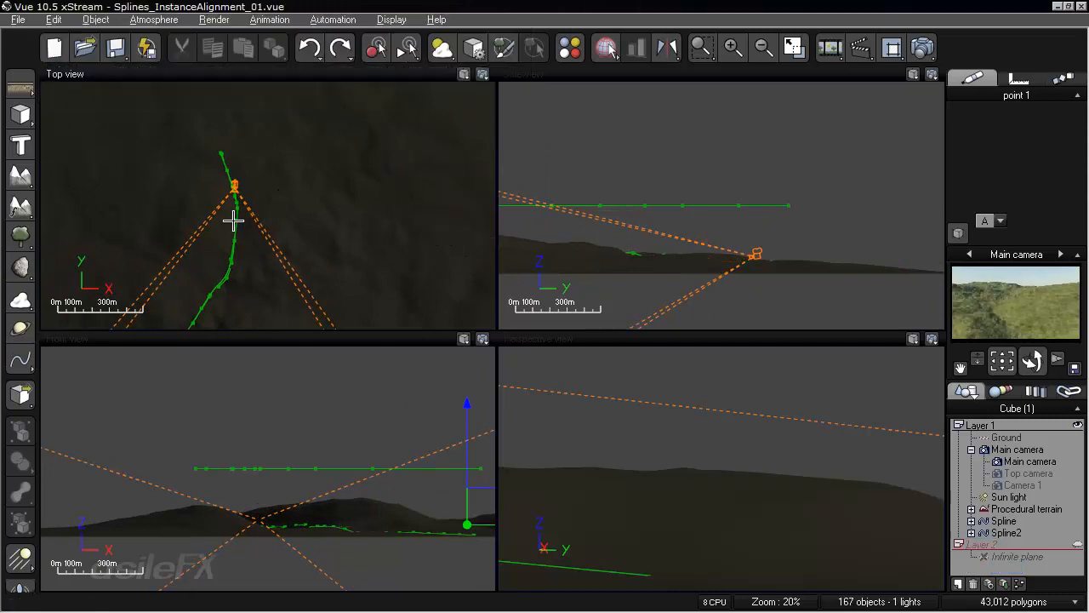
click(1004, 521)
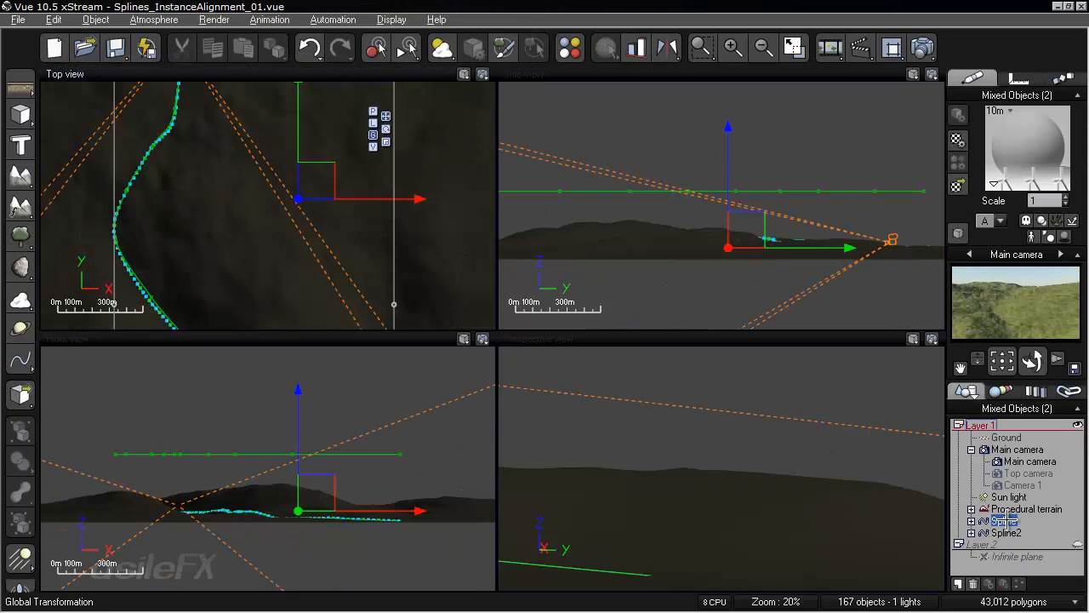
click(1021, 532)
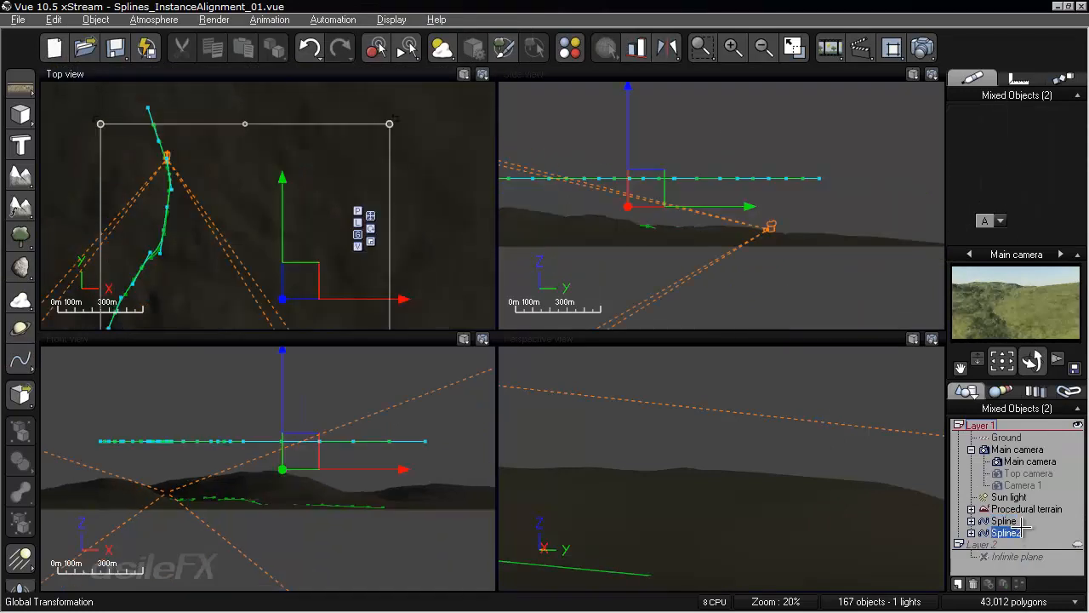
click(1005, 521)
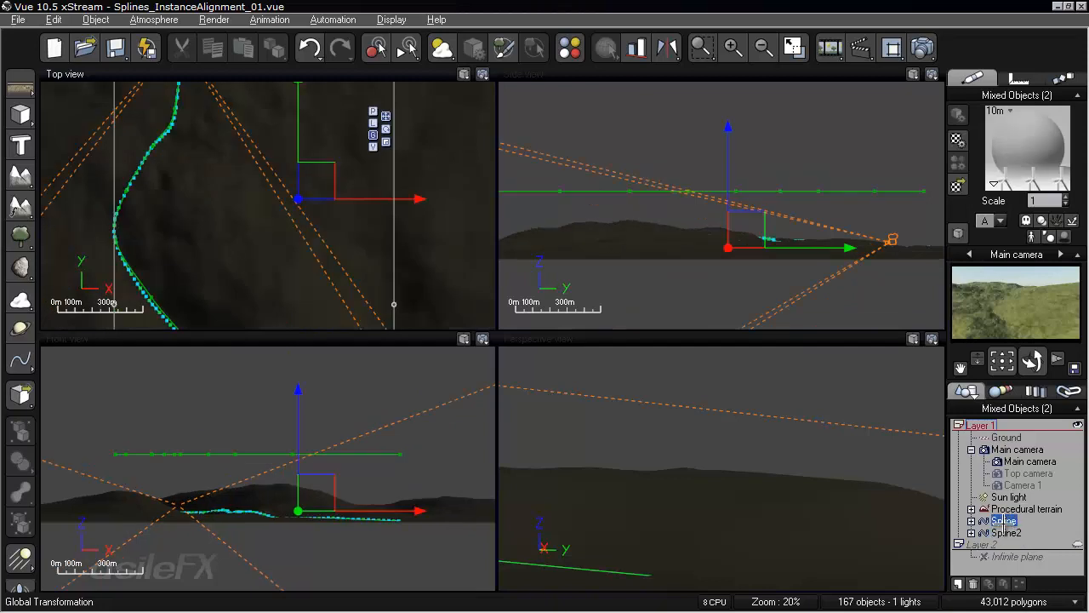
right_click(992, 518)
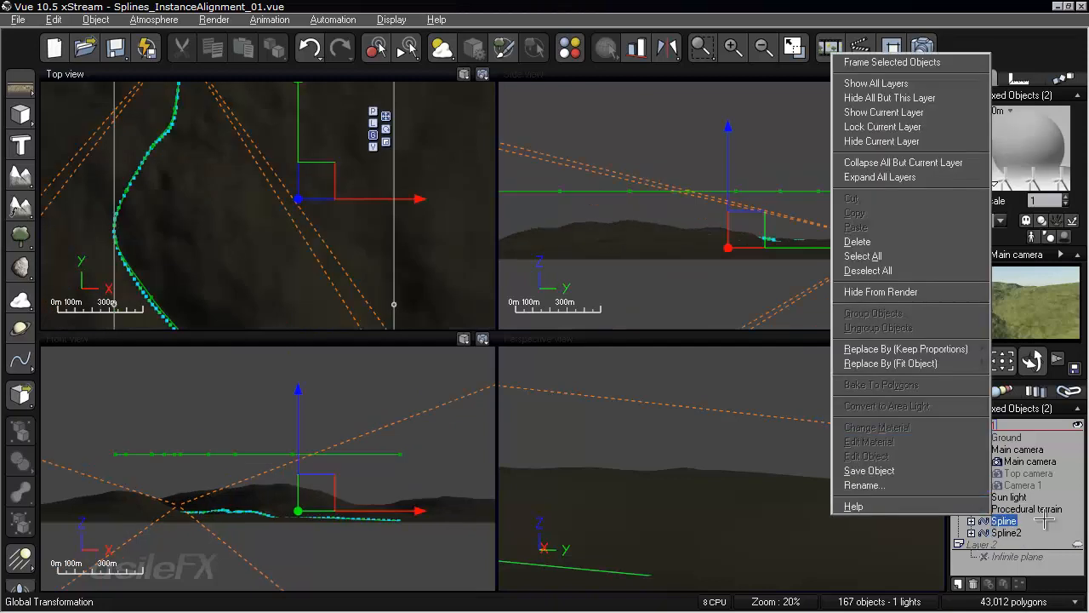
click(1026, 568)
right_click(1006, 516)
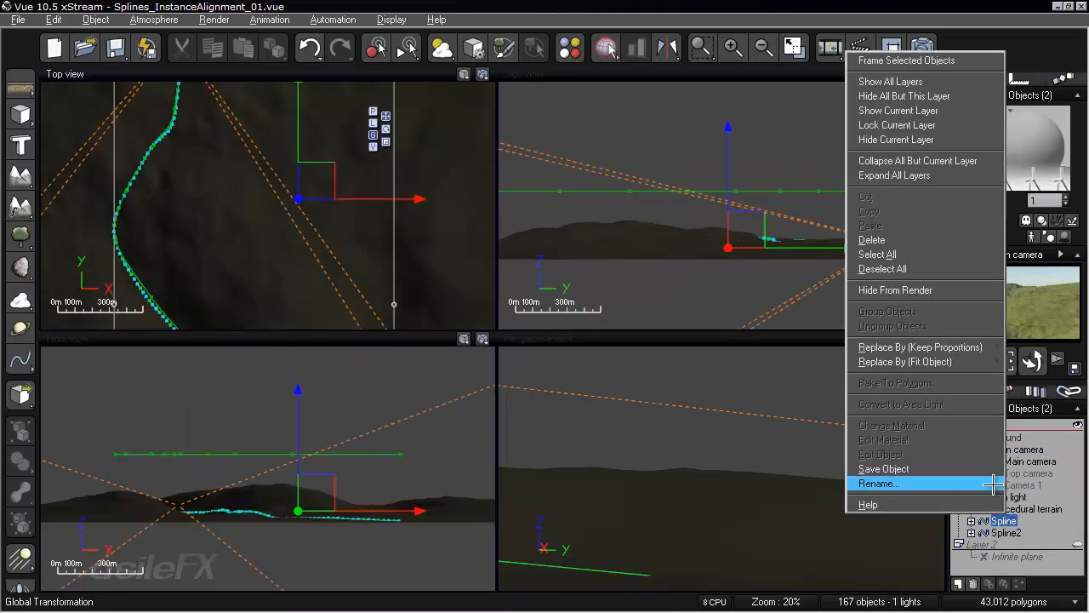
click(523, 5)
- Turn off populating with an EcoSystem for the stroke of the original Spline and accept the edit
right_drag(355, 270, 374, 349)
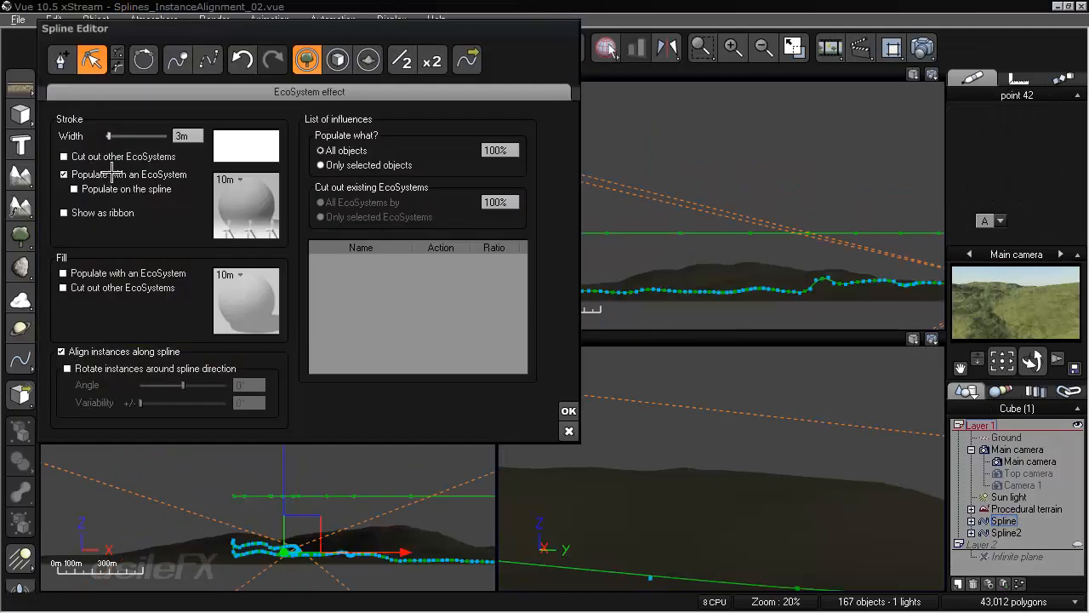
click(112, 173)
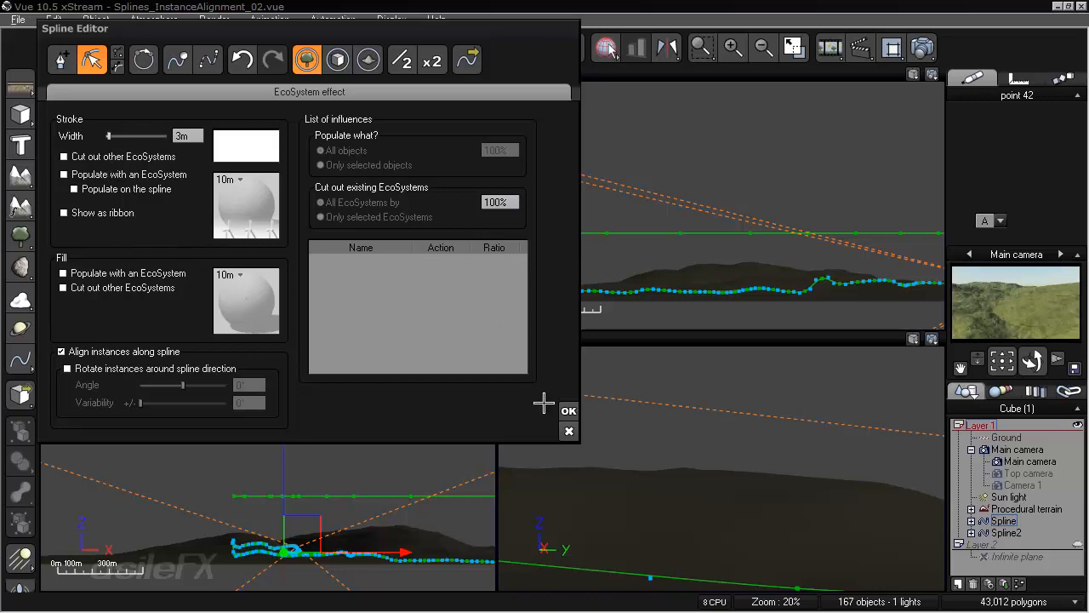
click(304, 61)
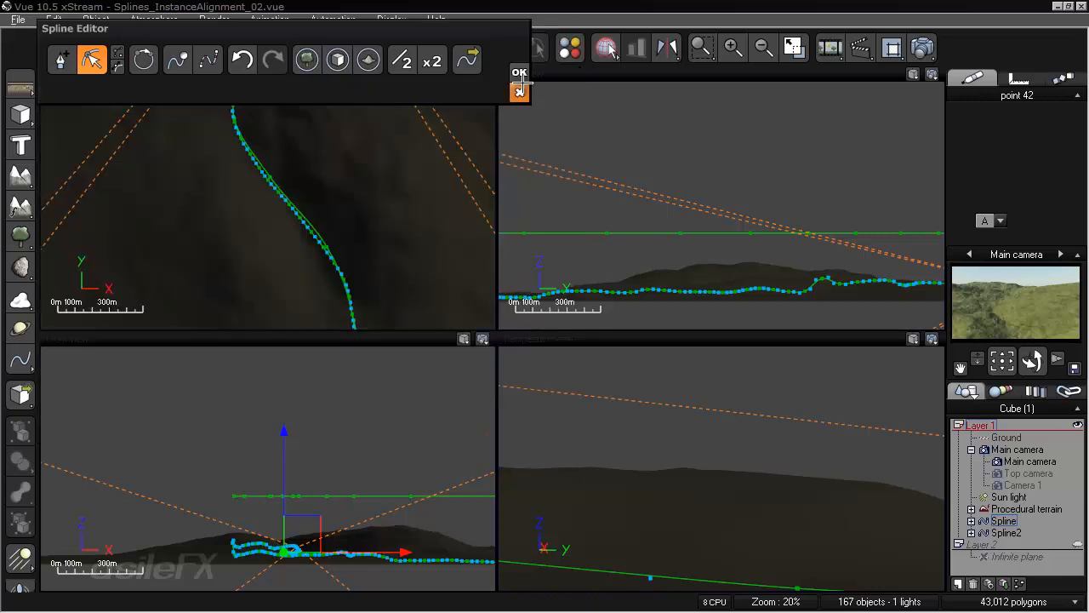
click(520, 70)
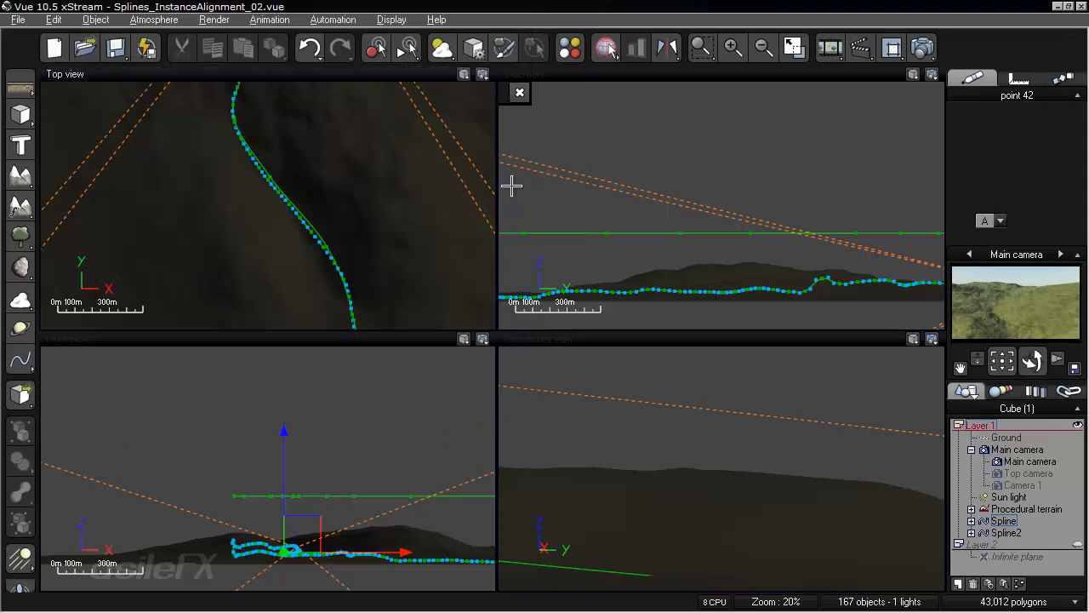
- On Spline2, align instances along the spline and populate the stroke with an EcoSystem only on selected objects, with Procedural terrain at 100%
double_click(1010, 532)
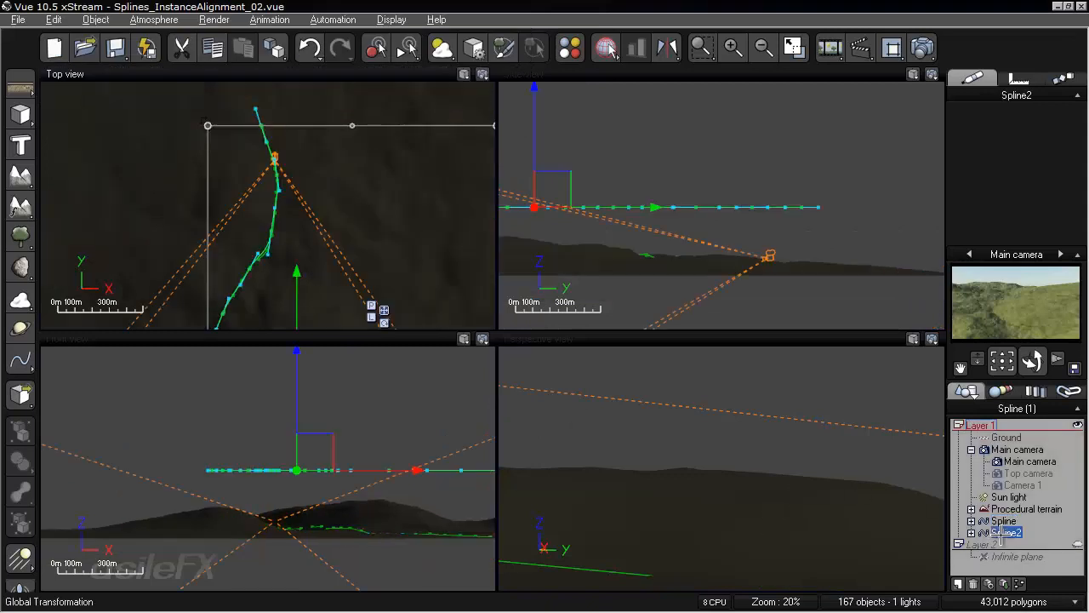
click(307, 59)
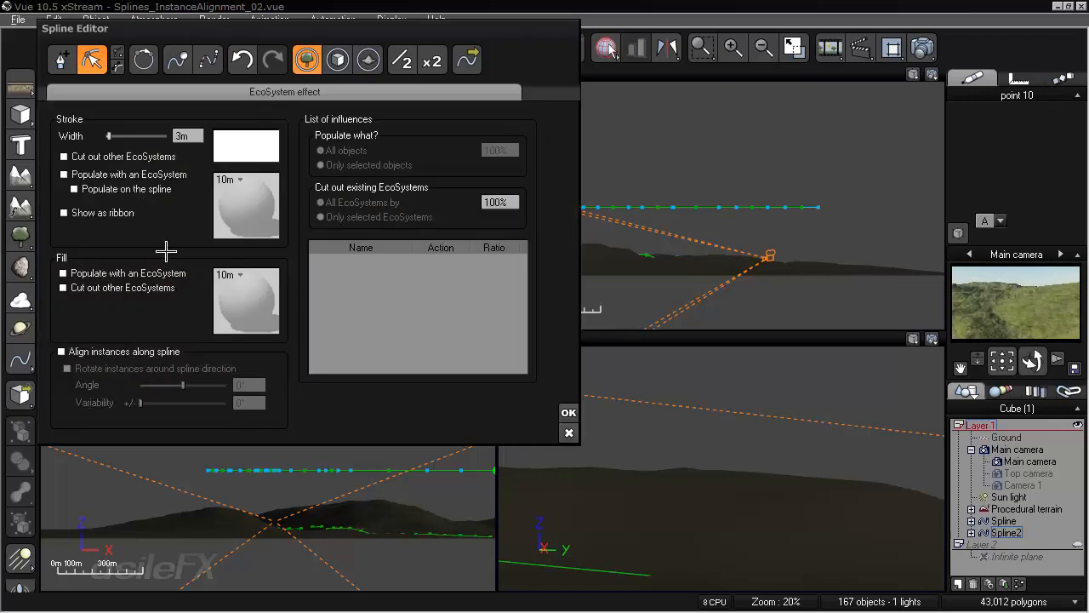
click(61, 351)
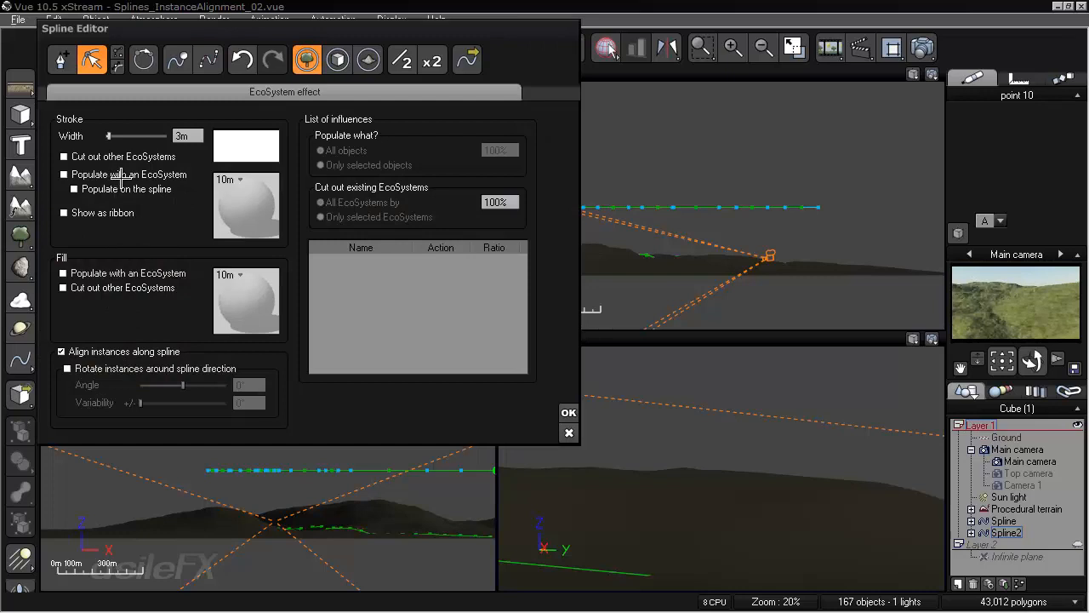
click(158, 175)
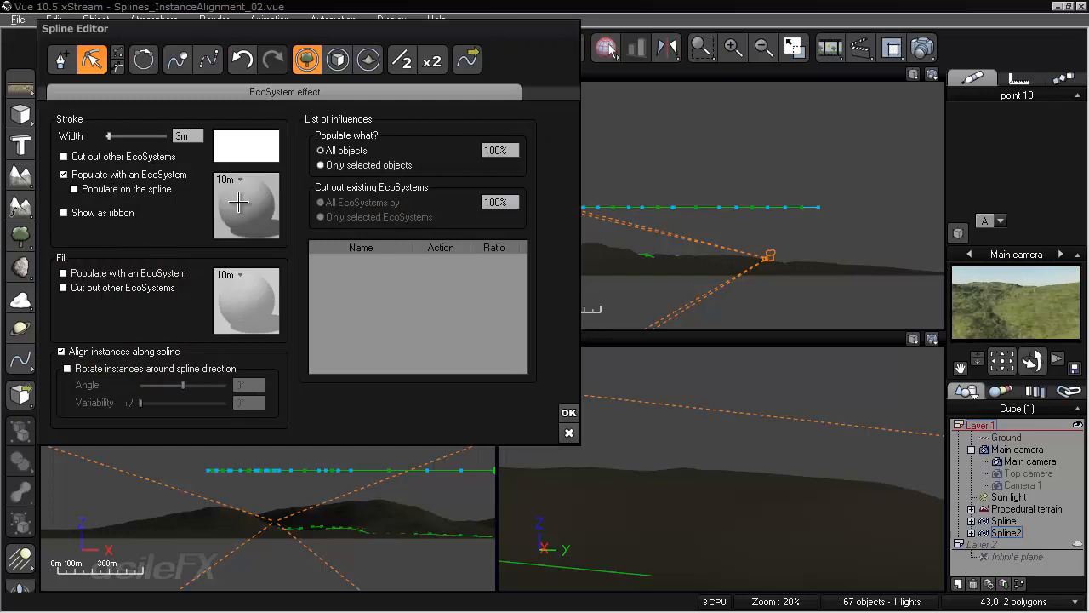
click(394, 165)
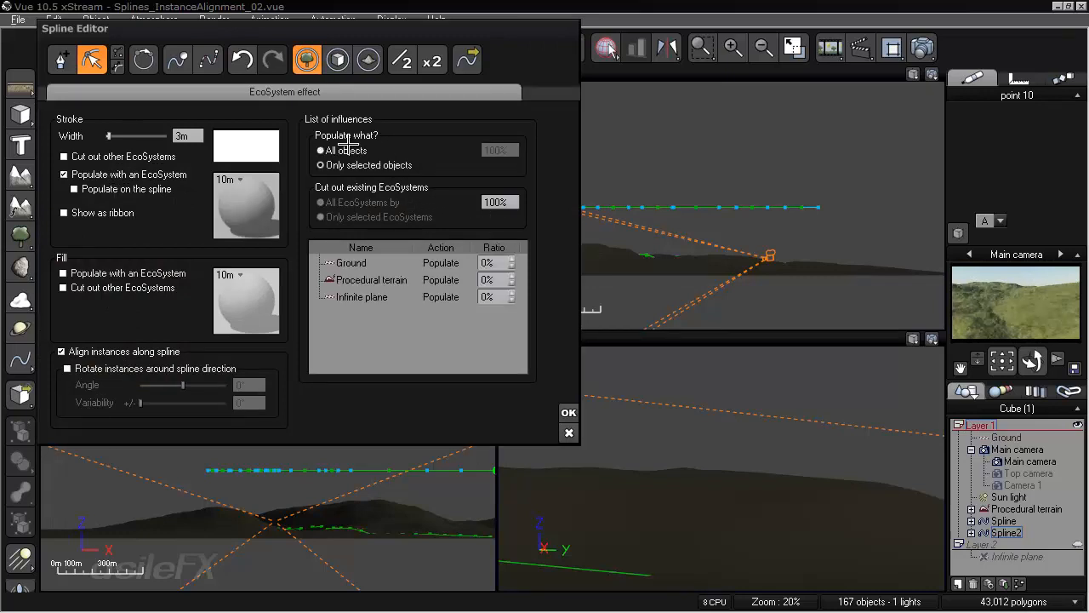
click(492, 279)
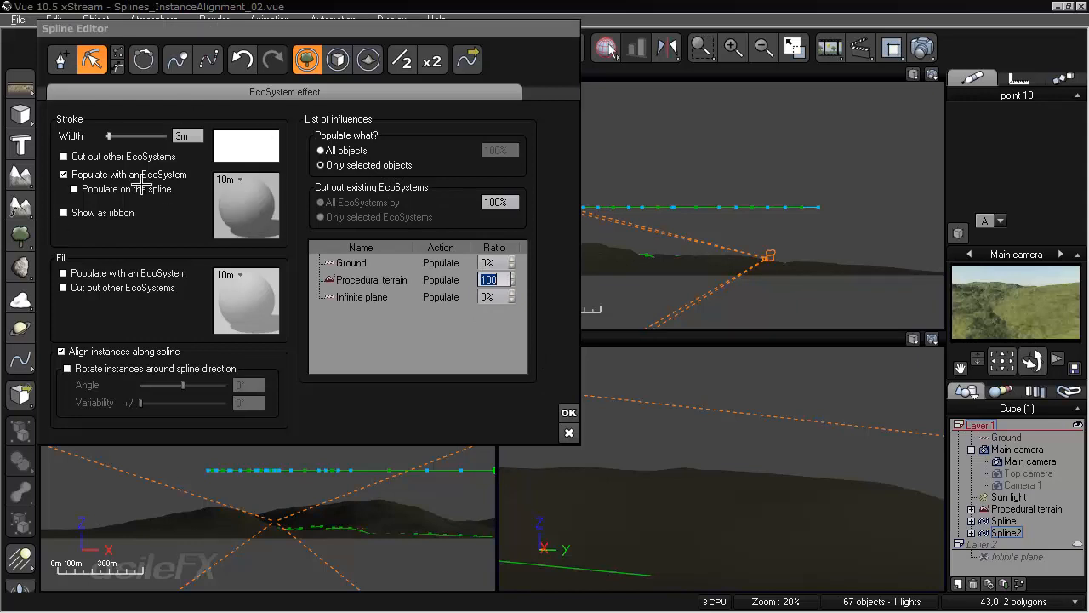
- Edit the stroke's EcoSystem material and add the wind turbine group object to its population
right_click(225, 207)
click(255, 219)
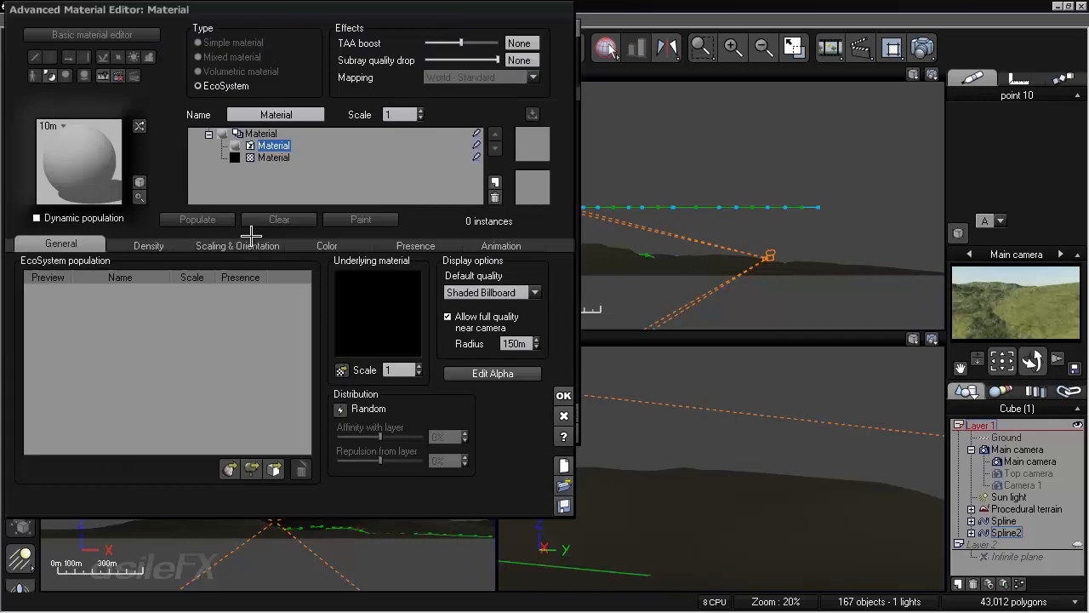
click(272, 469)
click(1071, 525)
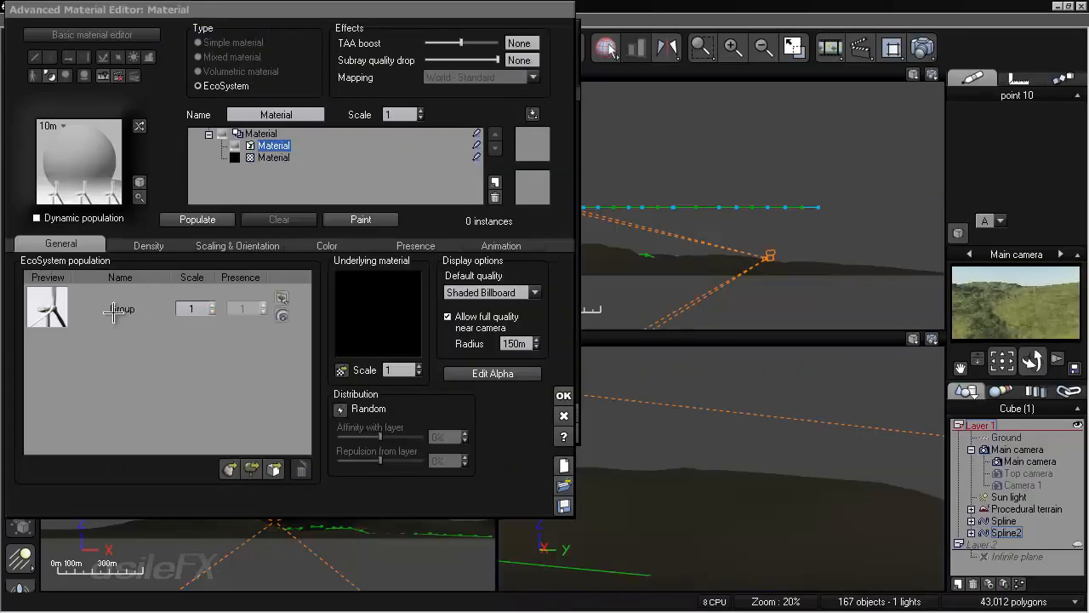
- Set the EcoSystem's maximum size variation to 0 and maximum rotation to 0°, and make the direction from surface fully vertical
click(237, 245)
click(58, 320)
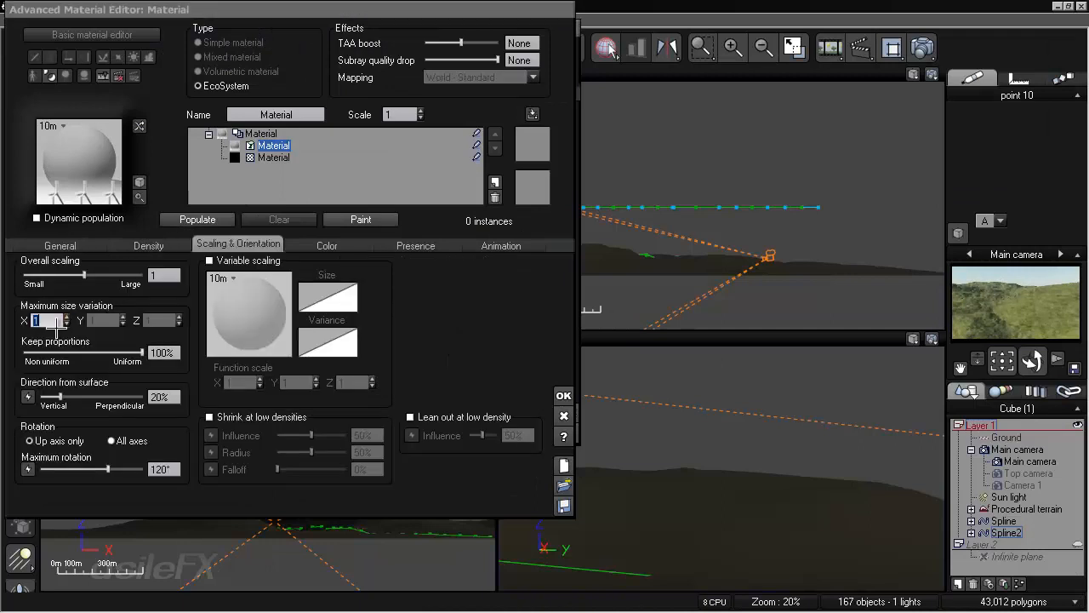
click(75, 466)
drag(107, 469, 37, 470)
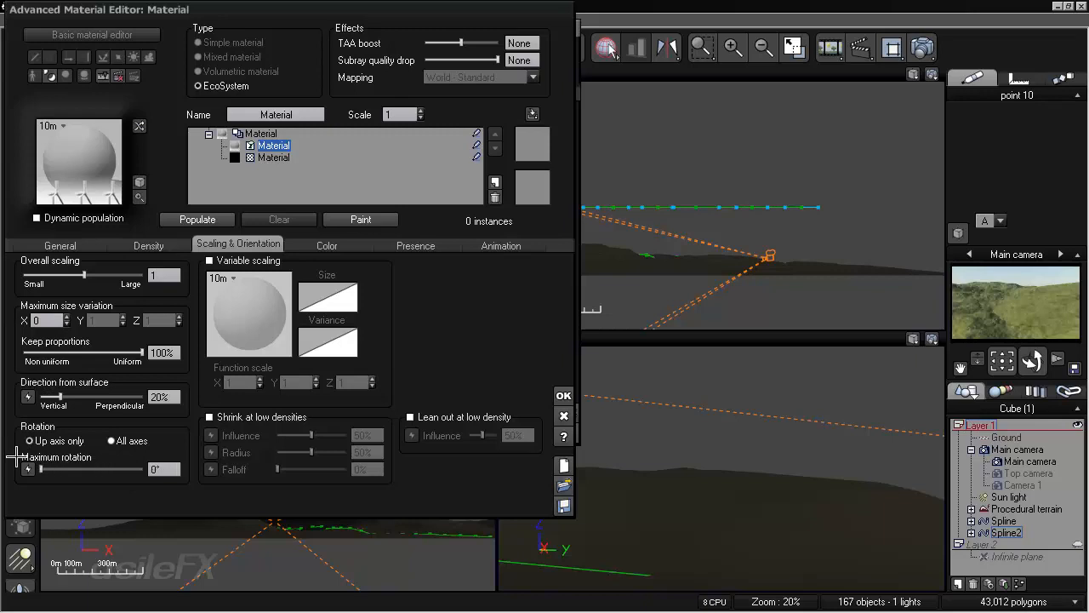
drag(60, 396, 8, 357)
drag(132, 281, 118, 282)
- Force regular alignment of instances, set the overall density to 28% and turn off decay near foreign objects
click(153, 245)
click(56, 344)
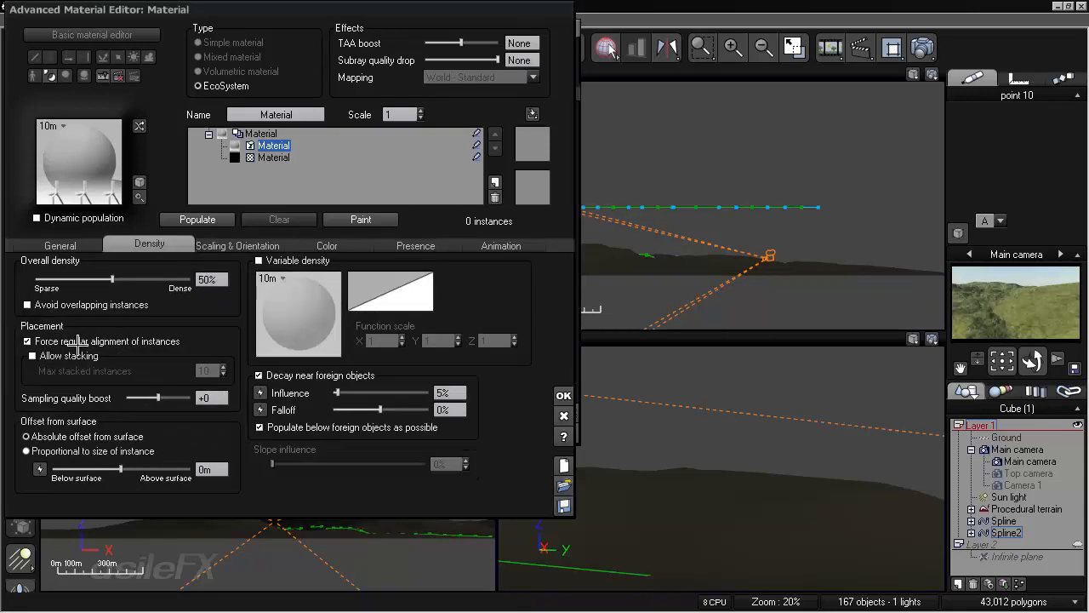
drag(111, 279, 77, 279)
click(361, 376)
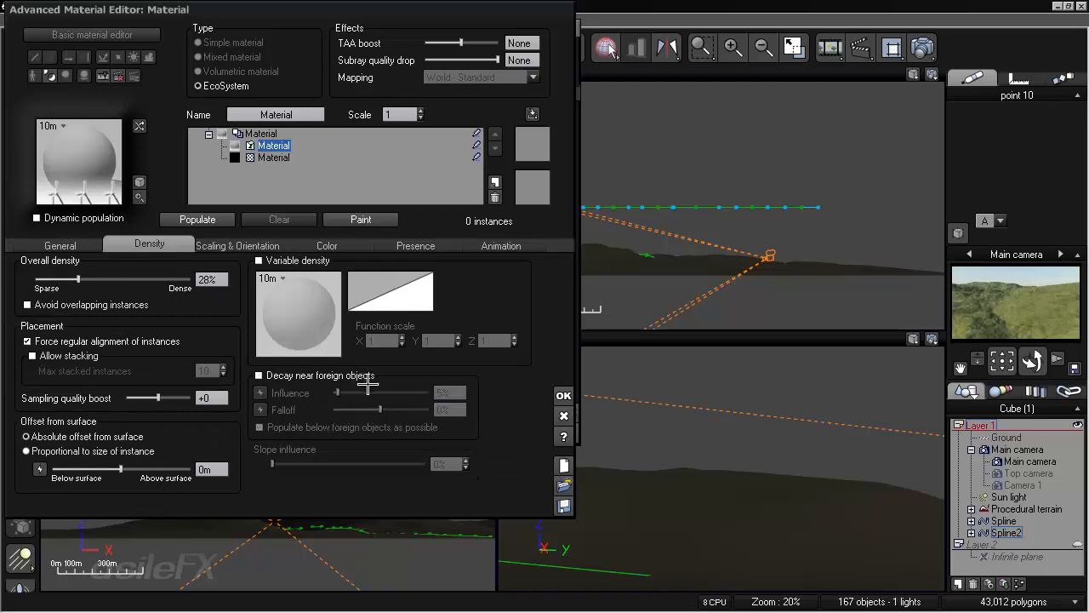
- Set the EcoSystem's default display quality to Smooth Shaded and populate it with wind turbines
click(56, 245)
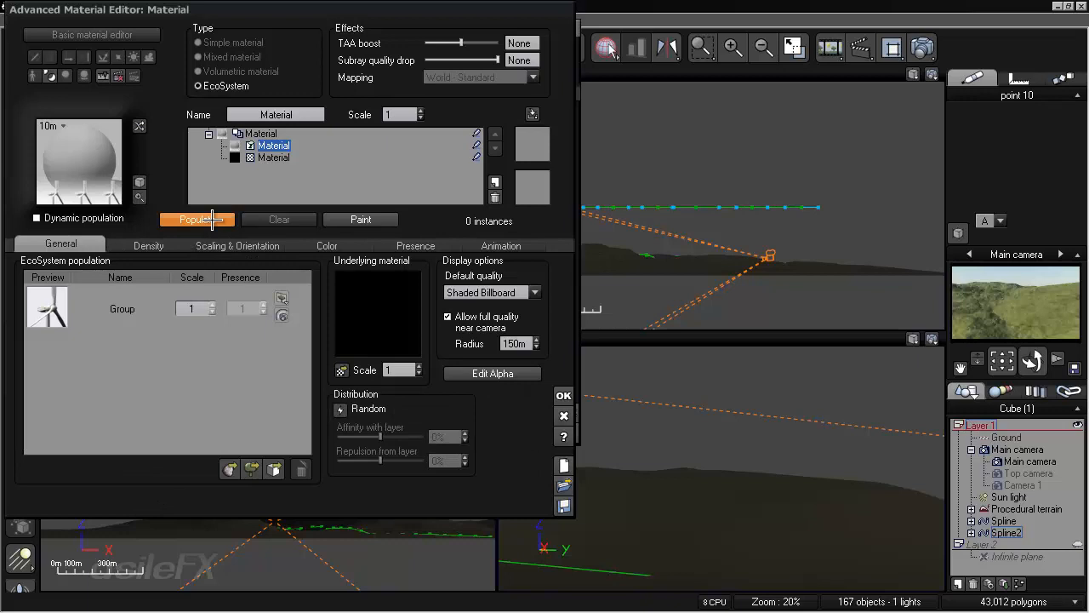
click(492, 292)
click(502, 391)
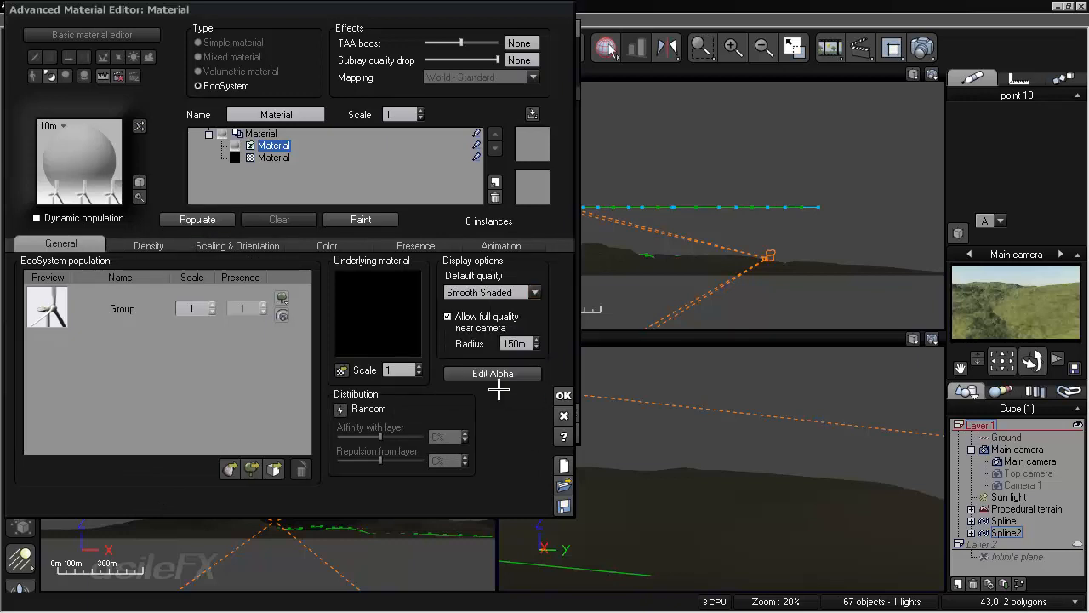
click(175, 220)
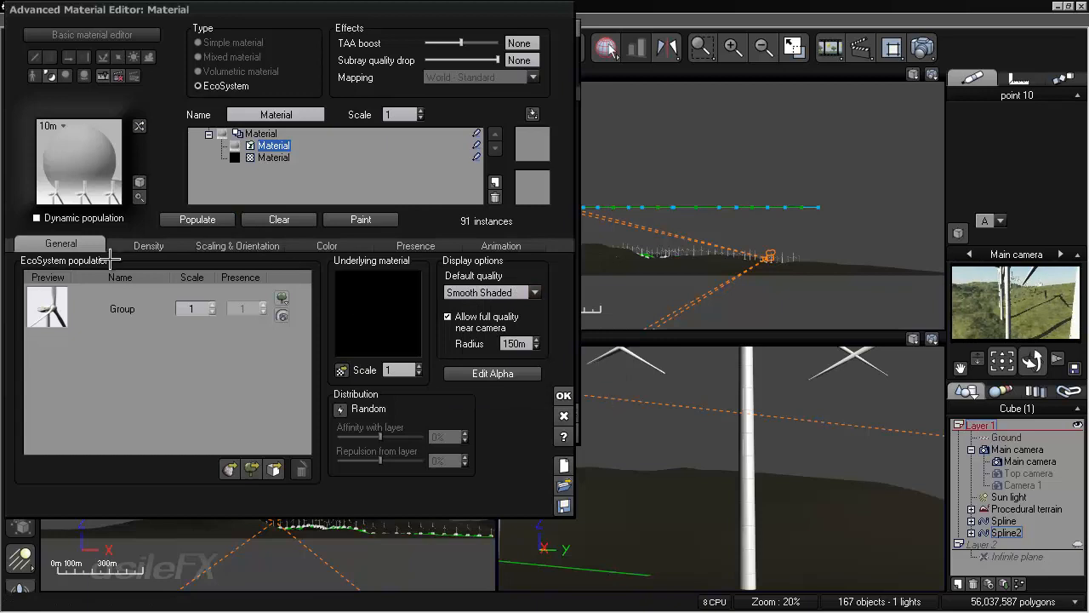
- Lower the overall density to 17% and repopulate, and reduce it further to 12% with another repopulation
click(170, 245)
drag(147, 277, 144, 278)
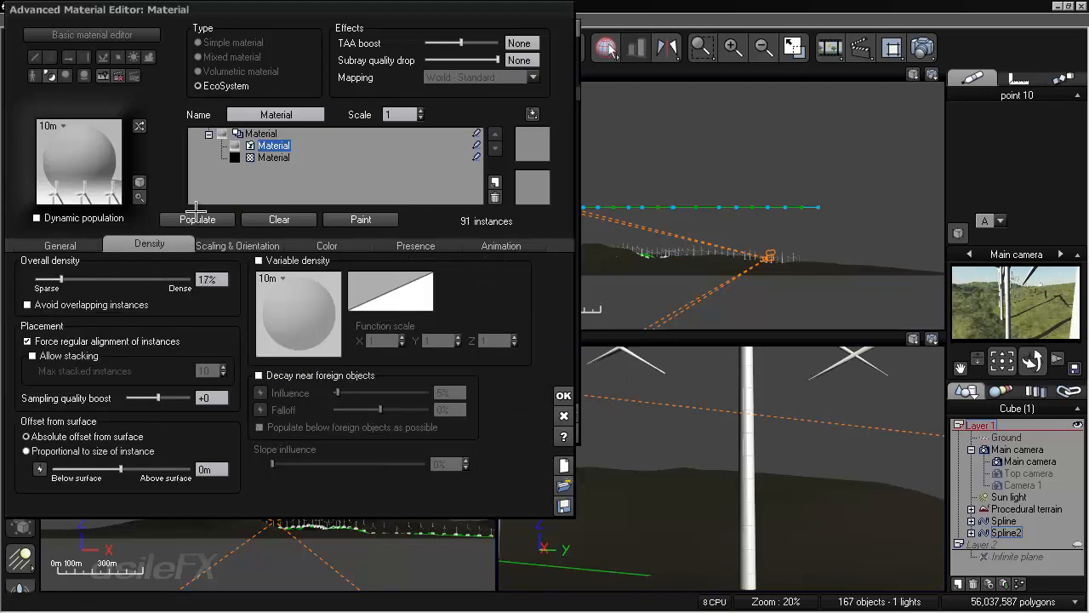
click(199, 220)
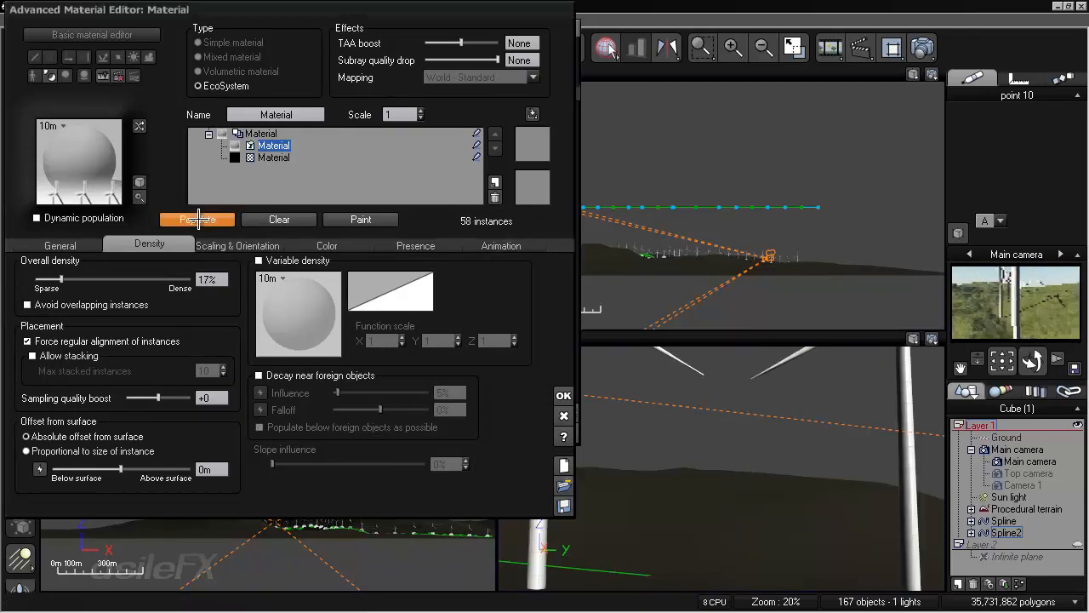
drag(109, 276, 102, 274)
click(172, 219)
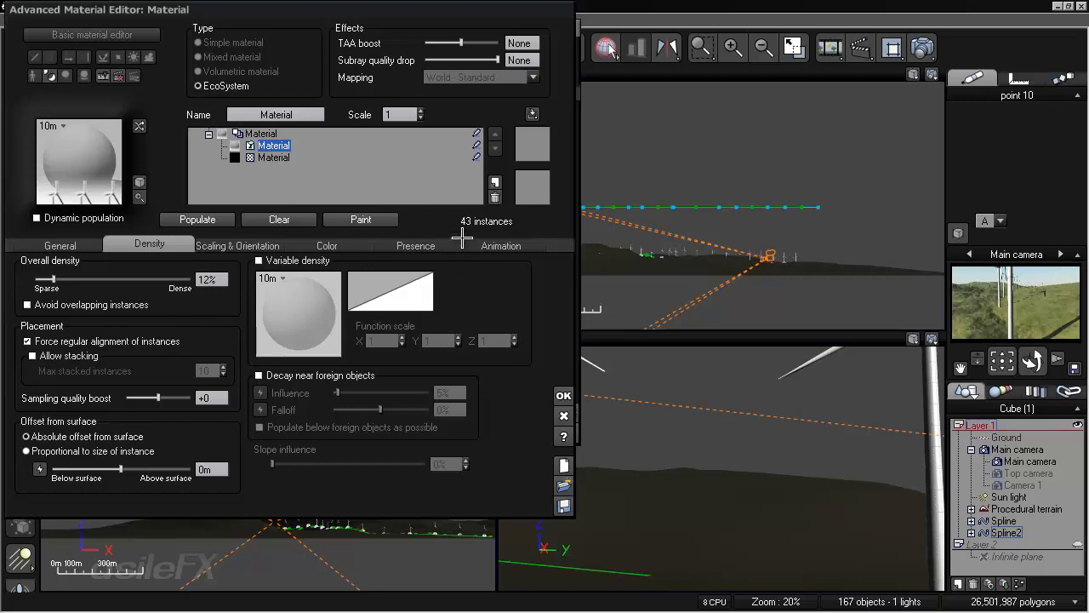
- Enable a variable time offset for the turbine animation with a range of 0 to 8 seconds and 43 variations
click(495, 242)
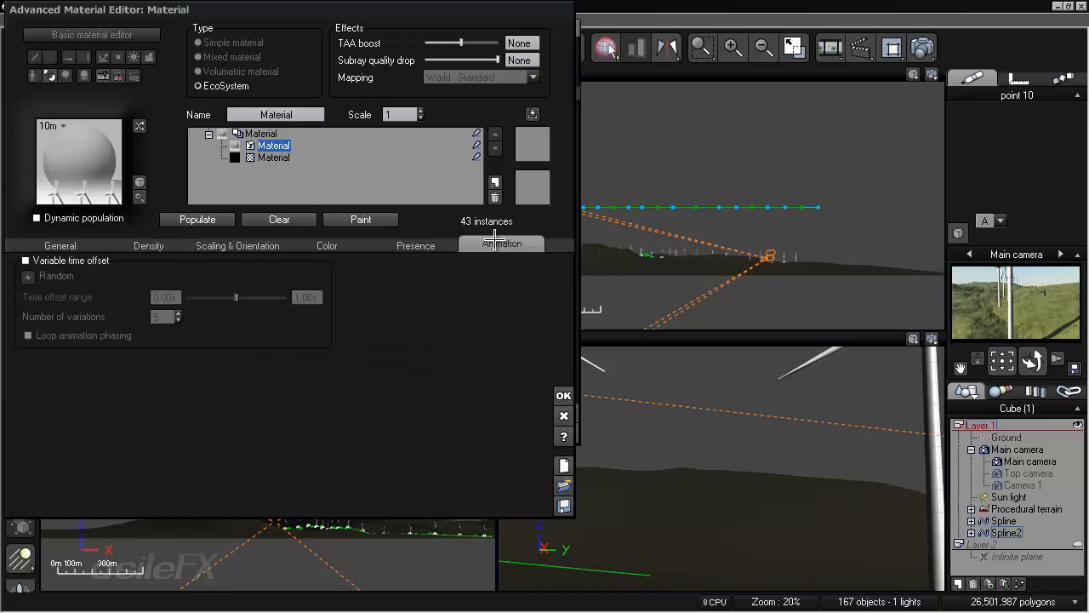
click(75, 260)
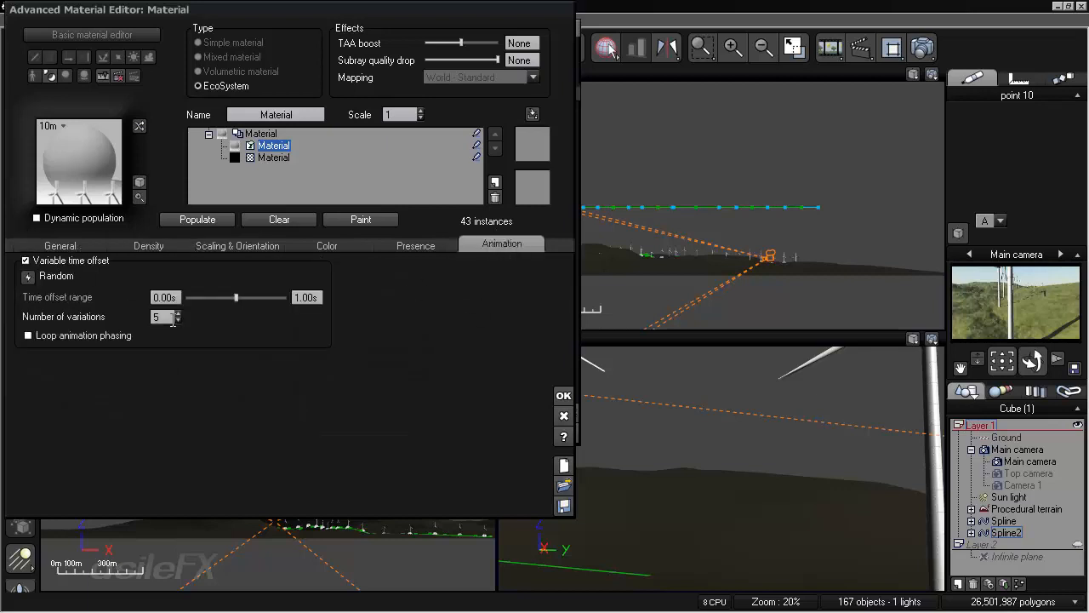
click(310, 299)
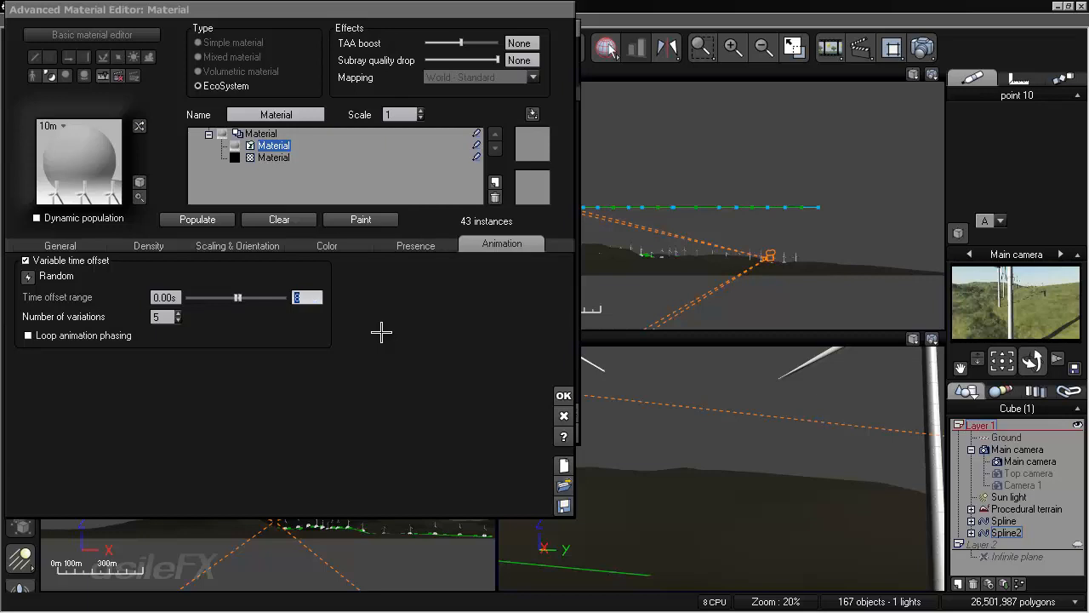
click(170, 316)
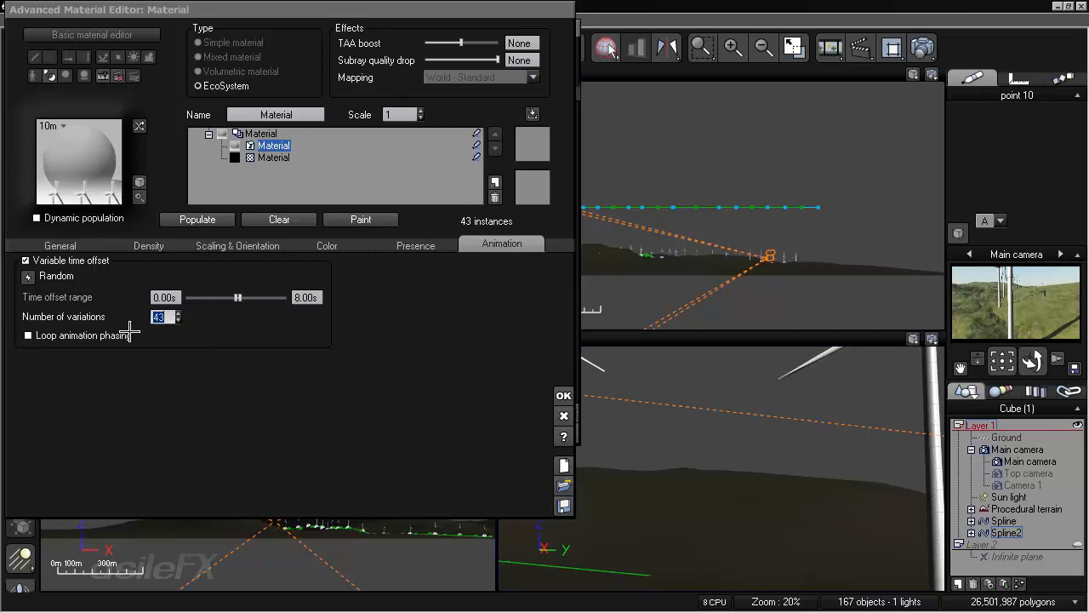
- Turn on loop animation phasing, repopulate the EcoSystem and accept the material and spline edits
click(208, 222)
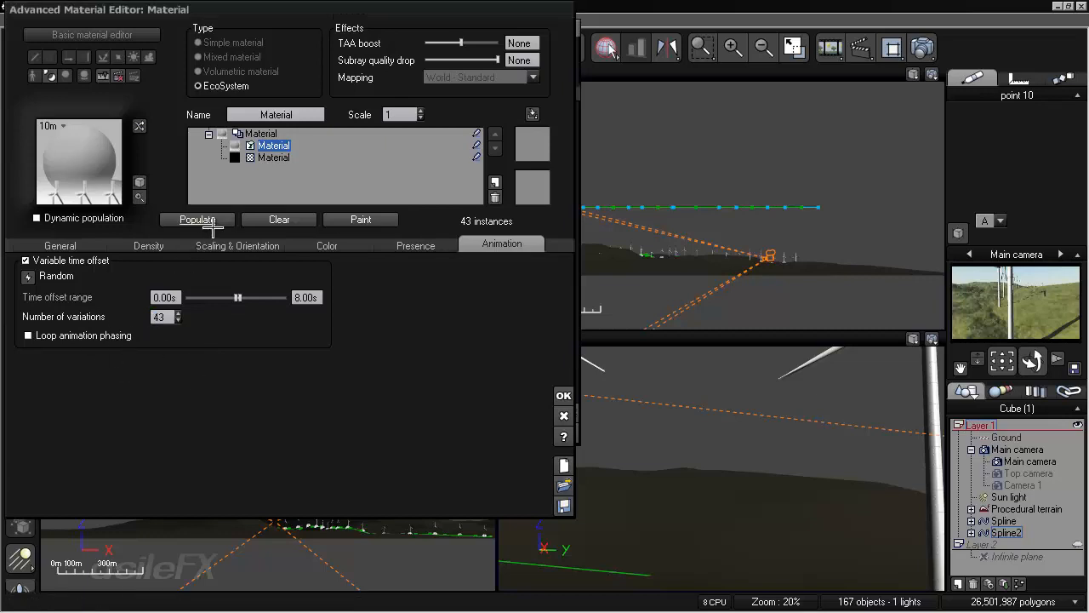
click(76, 335)
click(223, 219)
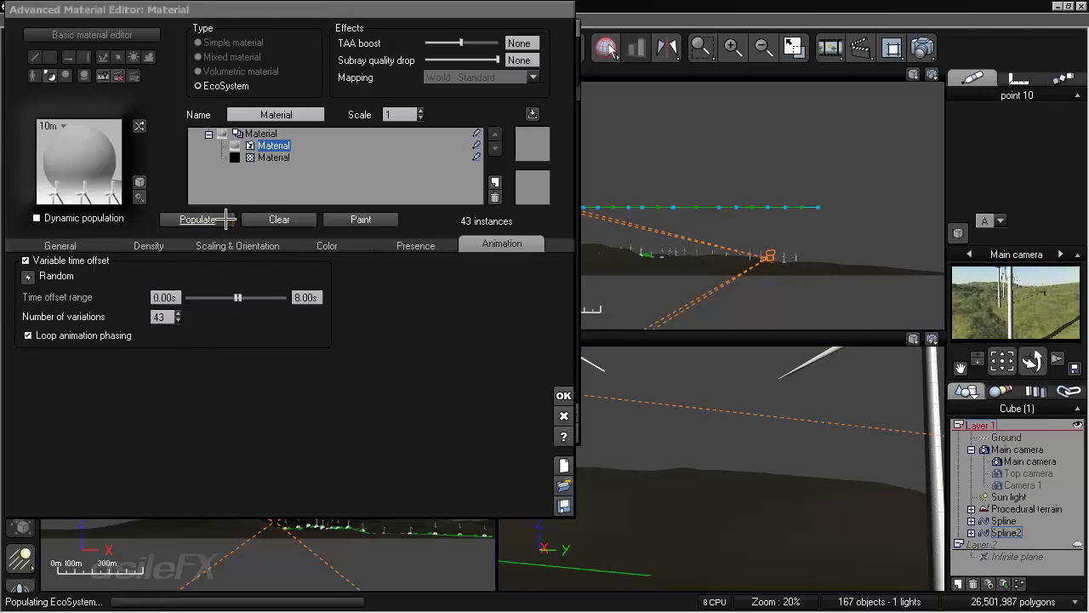
click(563, 396)
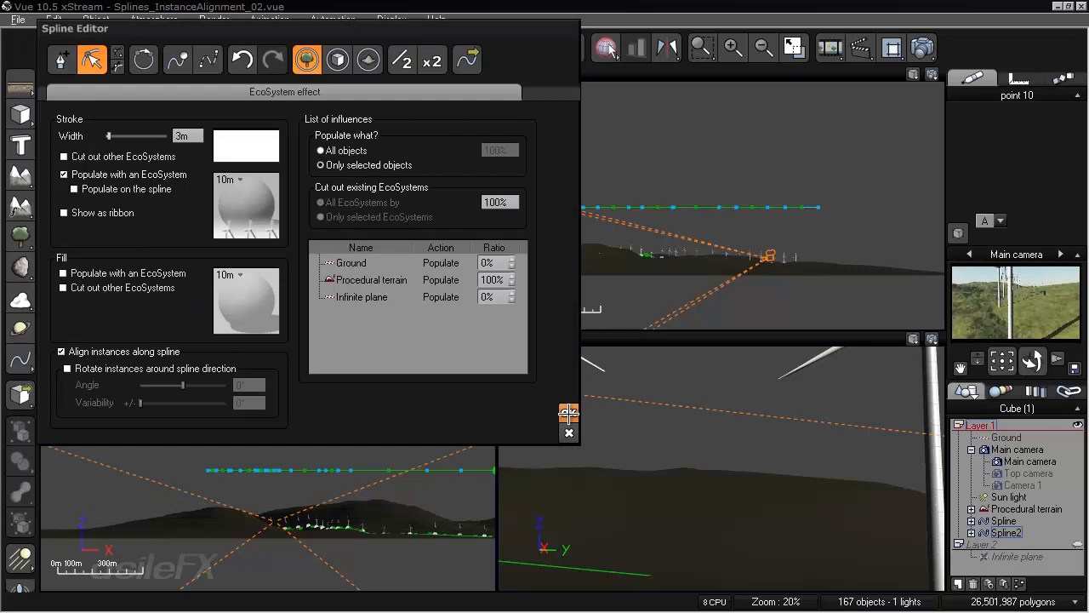
click(568, 413)
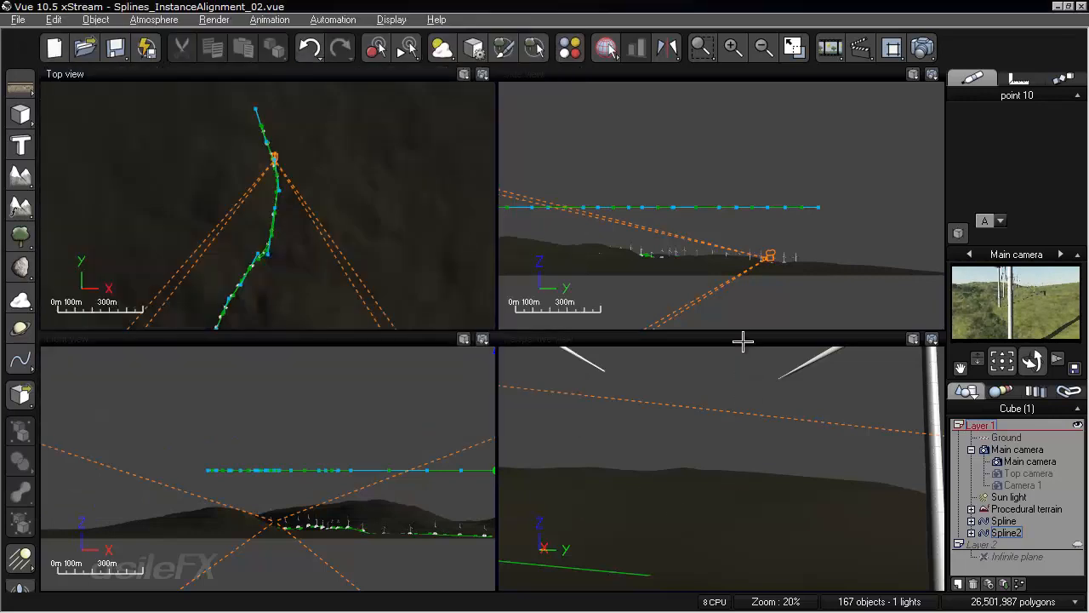
- Examine in the enlarged perspective view how the wind turbines are placed and oriented along the spline on the terrain
double_click(743, 342)
right_drag(423, 386, 295, 321)
scroll(360, 318, down, 10)
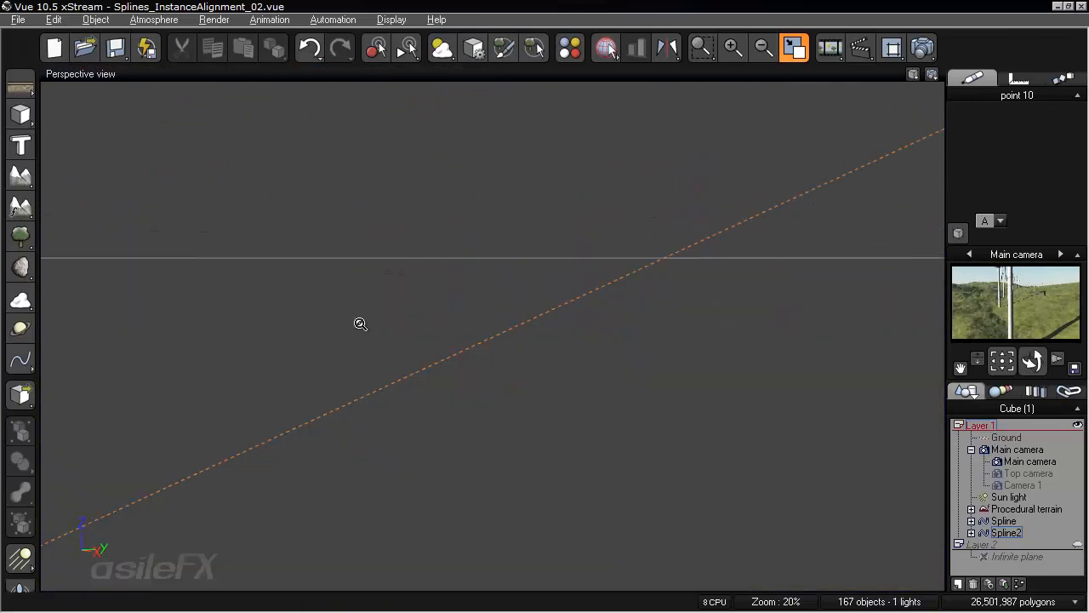
right_drag(417, 339, 670, 320)
scroll(427, 381, up, 8)
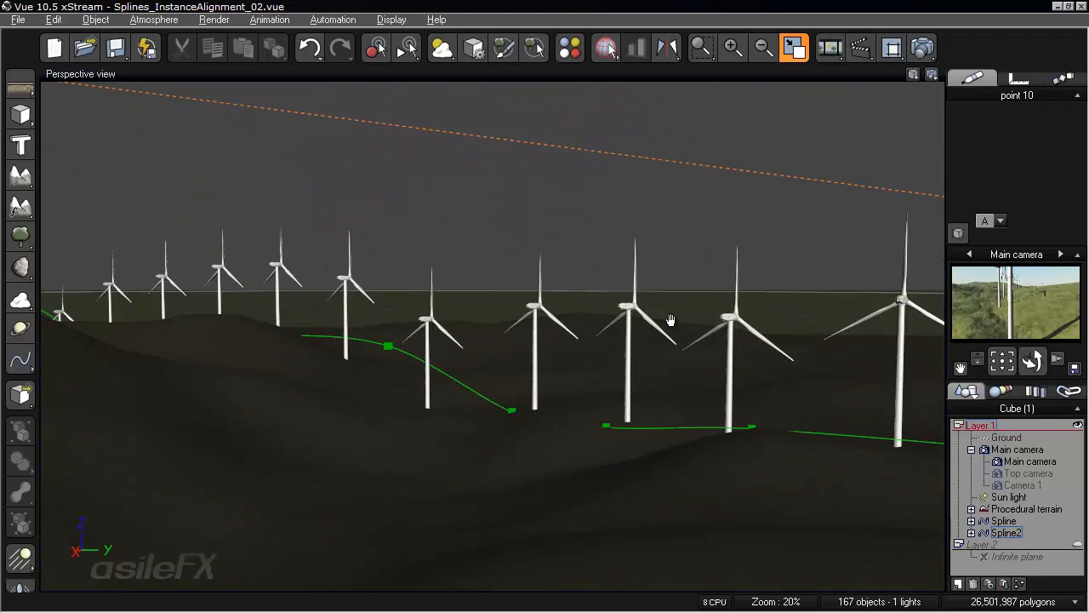
scroll(653, 320, up, 10)
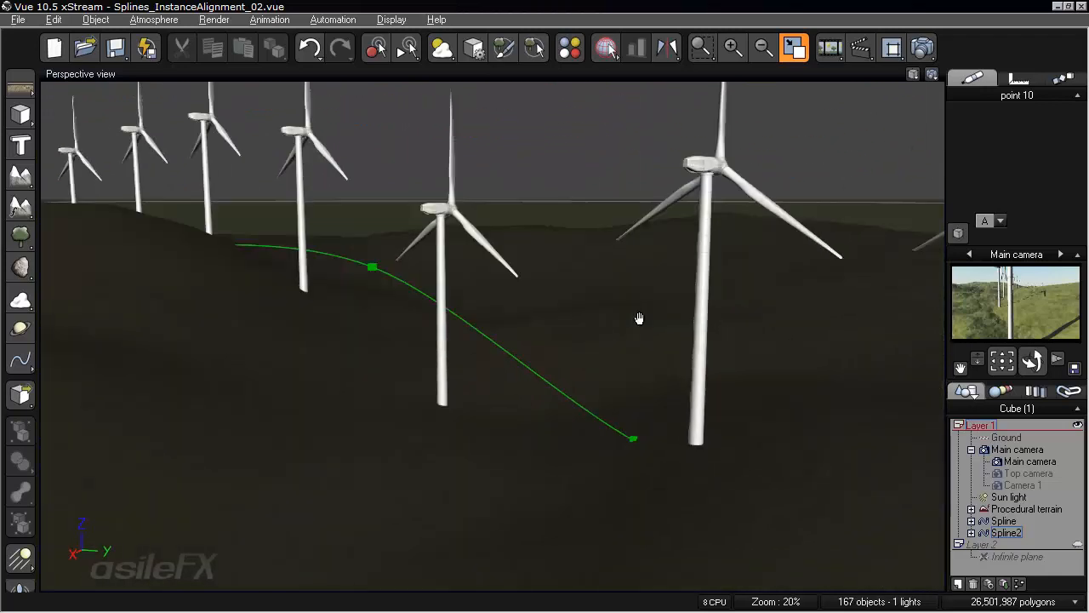
scroll(649, 412, up, 8)
scroll(440, 504, up, 8)
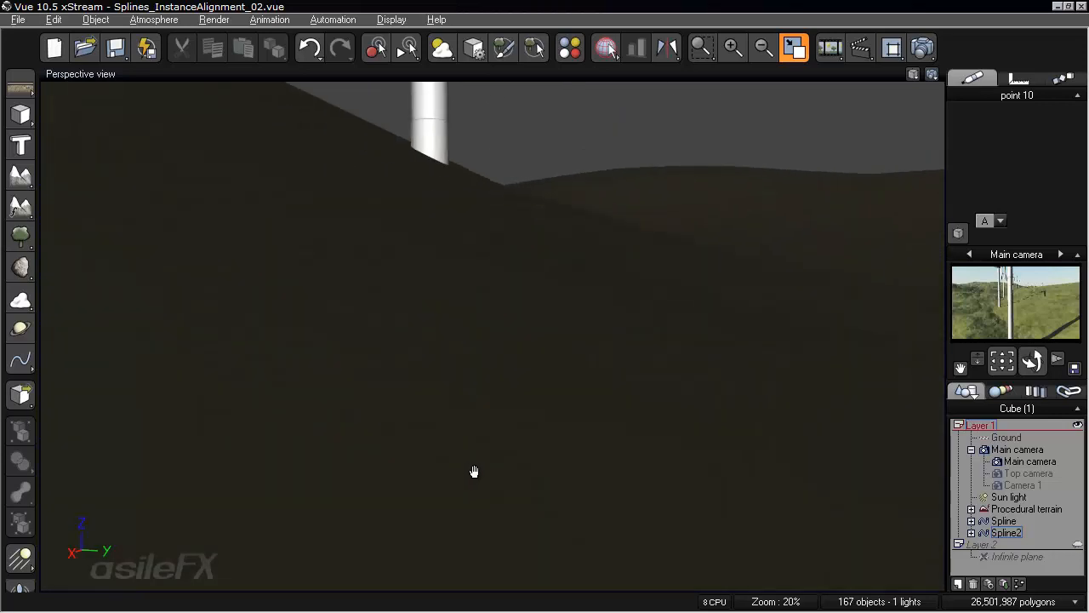
scroll(473, 471, down, 10)
scroll(559, 530, up, 10)
scroll(598, 445, down, 5)
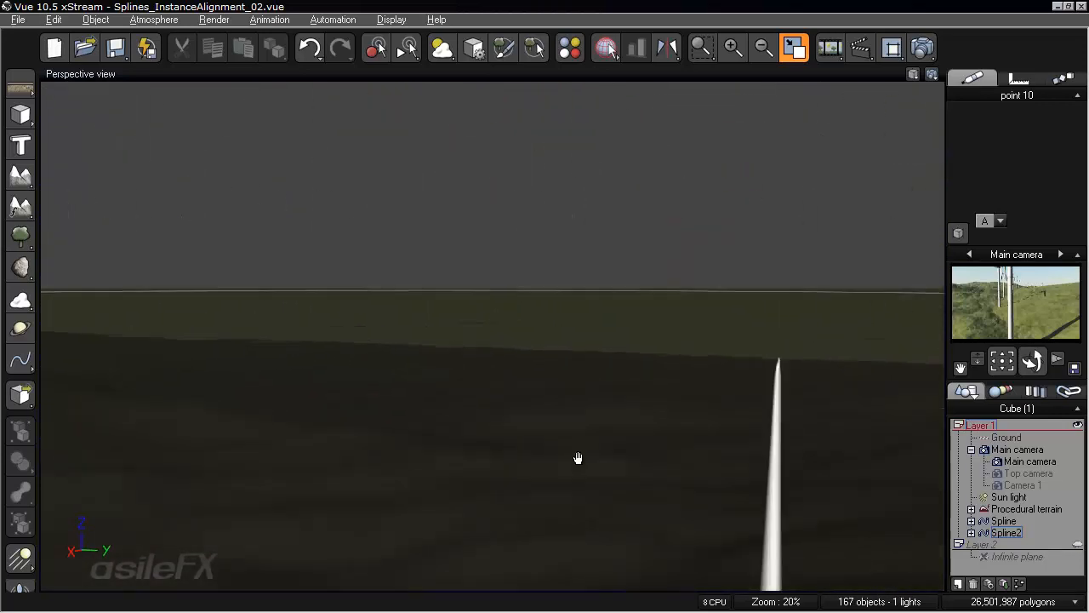
right_drag(598, 445, 883, 420)
middle_drag(883, 420, 188, 394)
right_drag(187, 394, 328, 383)
middle_drag(329, 382, 1088, 289)
right_drag(715, 219, 573, 318)
middle_drag(573, 318, 30, 365)
right_drag(29, 357, 17, 358)
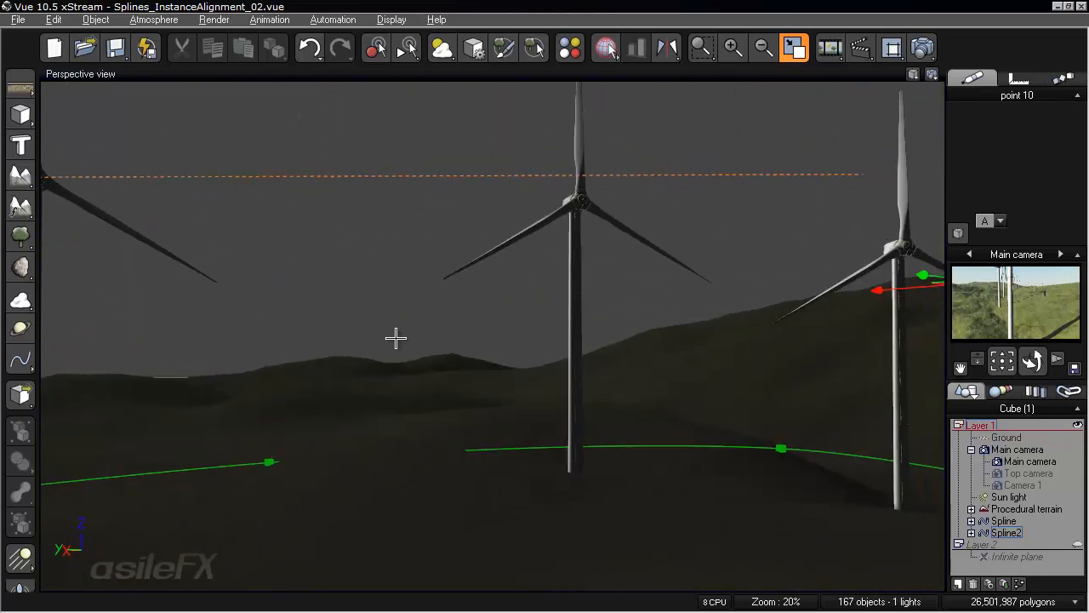
right_drag(694, 433, 458, 398)
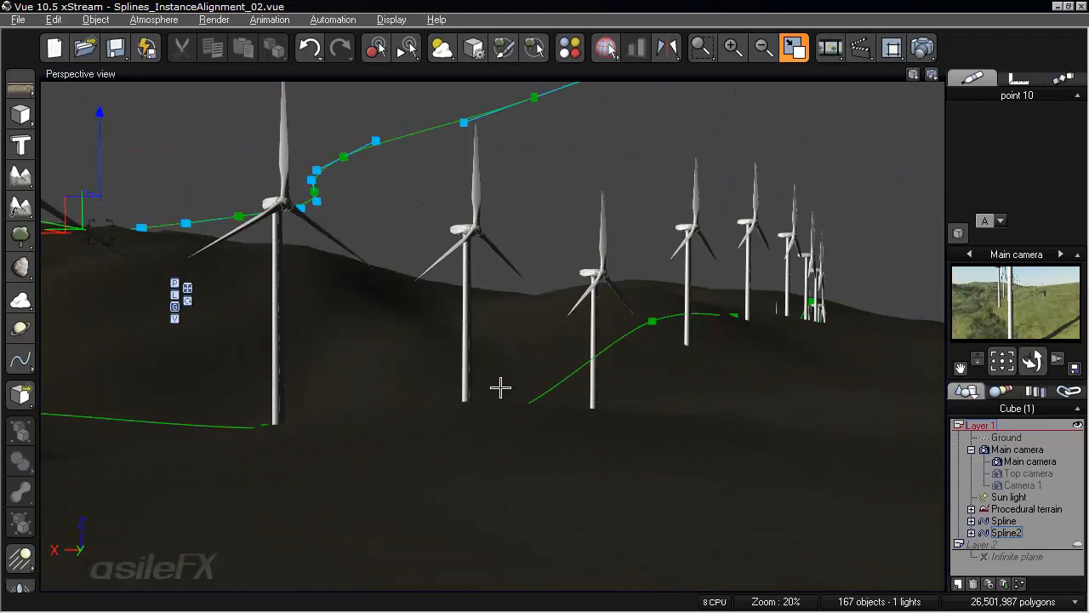
middle_drag(497, 389, 525, 428)
right_drag(525, 428, 520, 241)
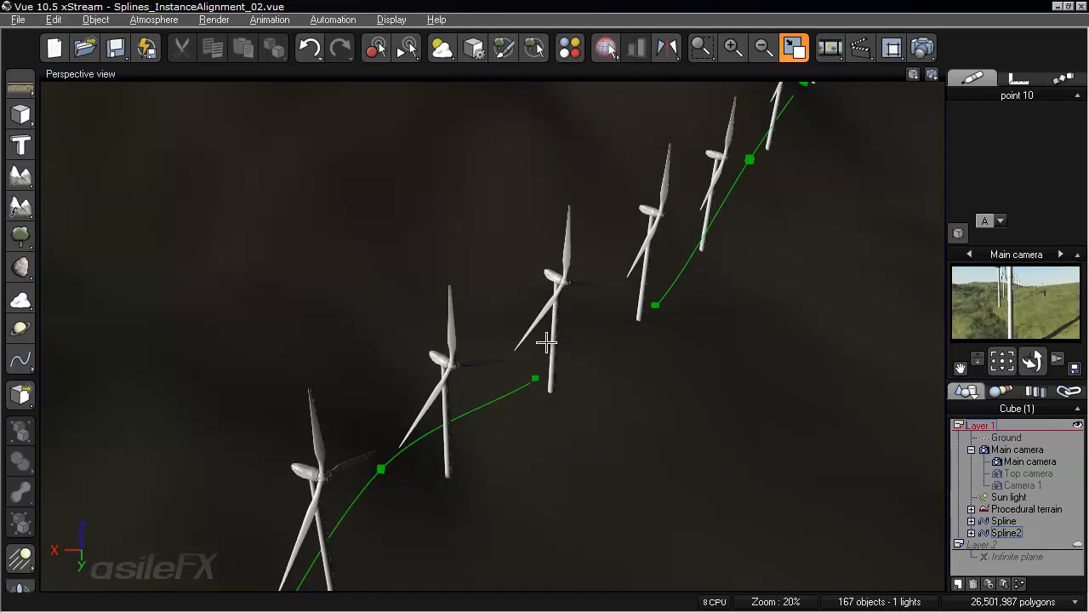
- Set Spline2's stroke width to 27 m, repopulate its EcoSystem material and accept the edits
double_click(1003, 532)
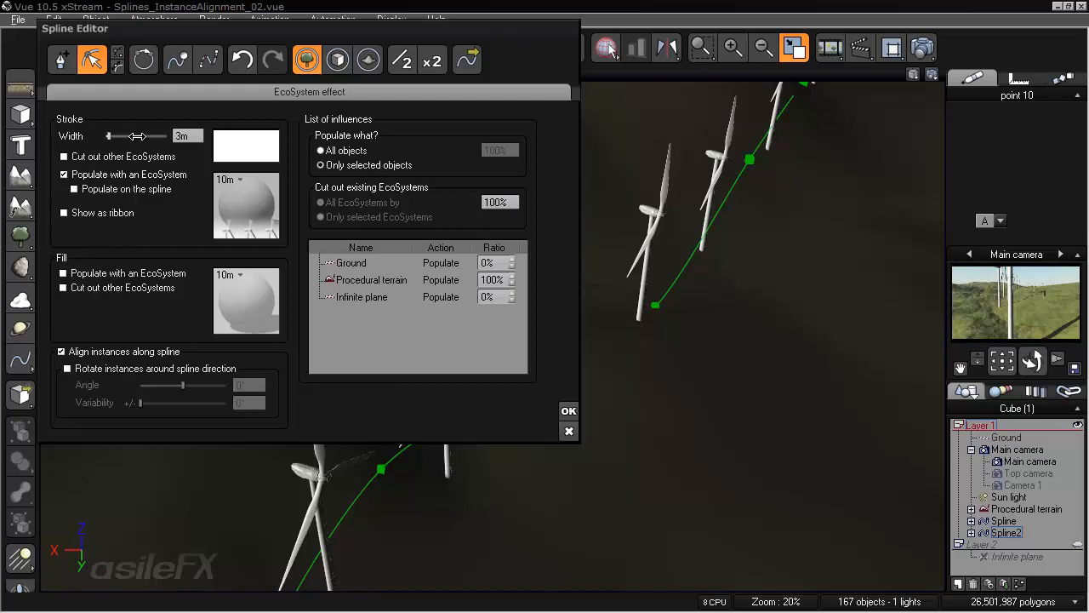
drag(137, 136, 167, 143)
right_click(235, 178)
click(247, 189)
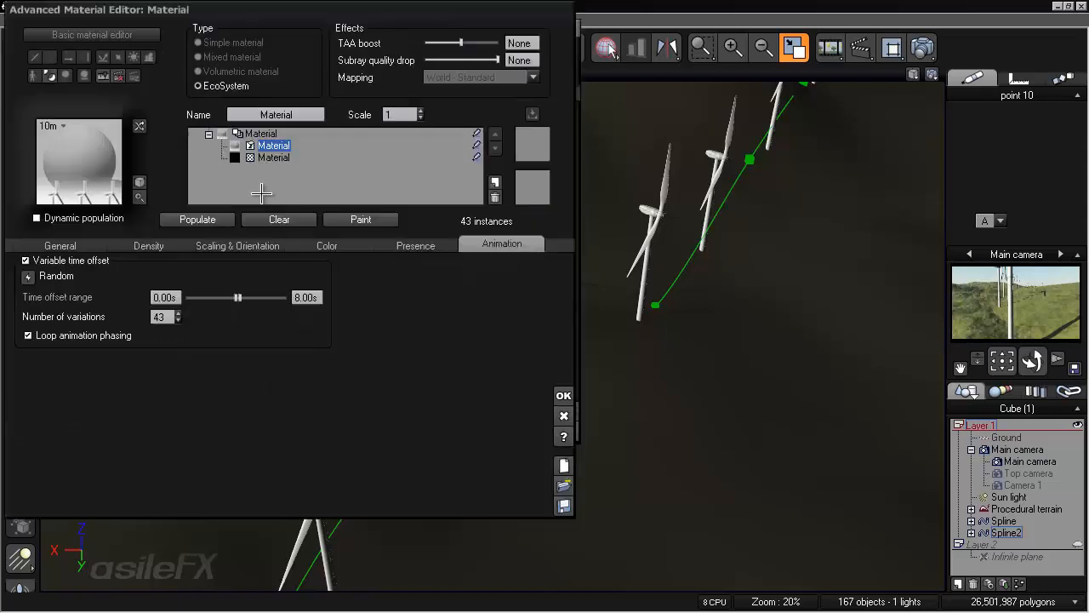
click(230, 213)
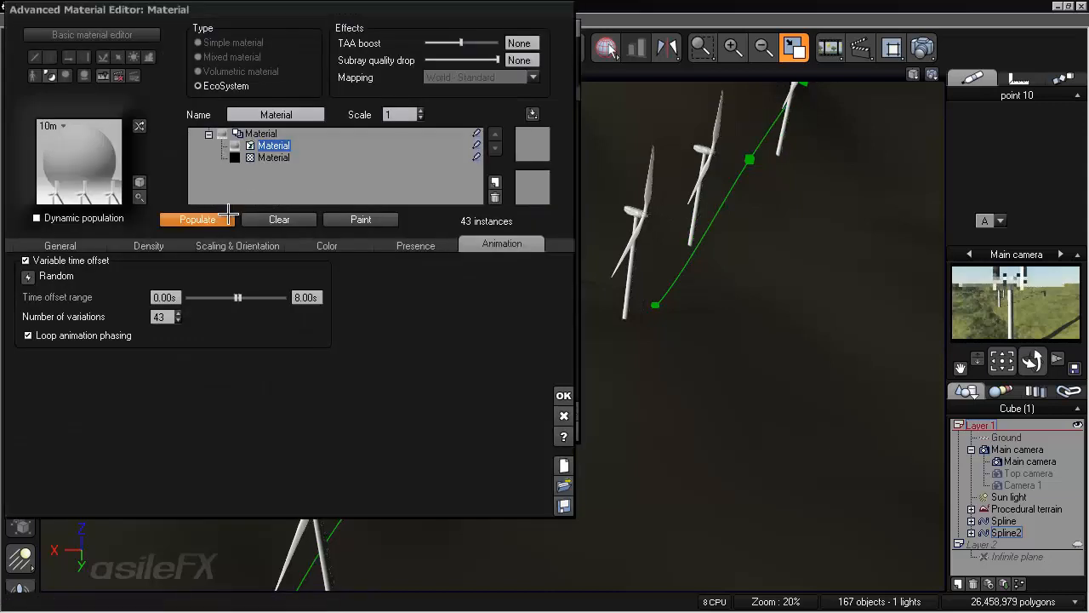
click(562, 394)
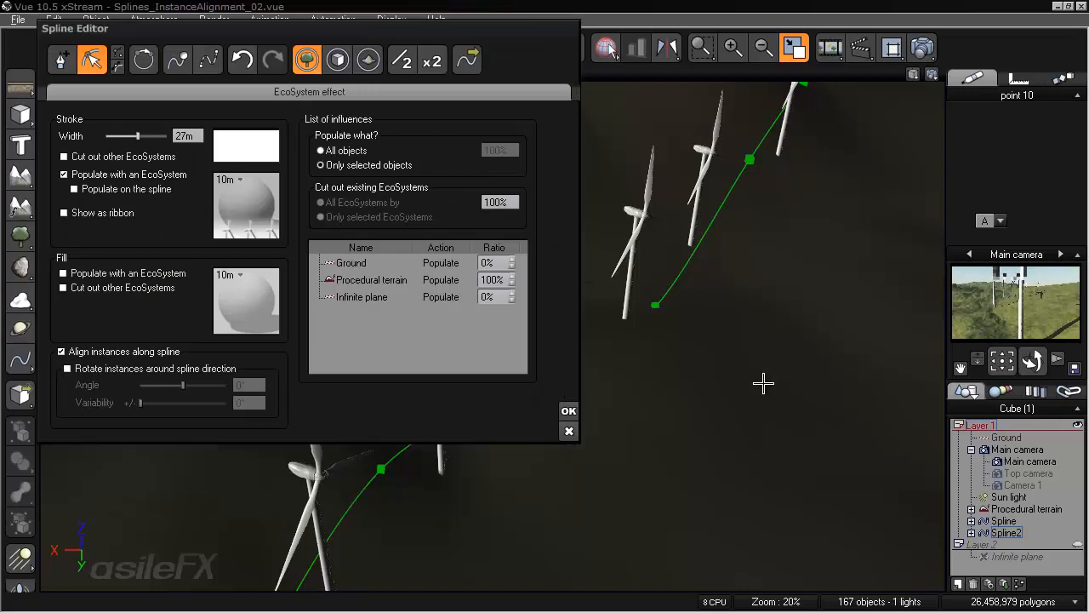
click(568, 411)
- Check the turbines' positions relative to the spline in the perspective view and close up in the enlarged top view
right_drag(469, 360, 655, 279)
double_click(564, 72)
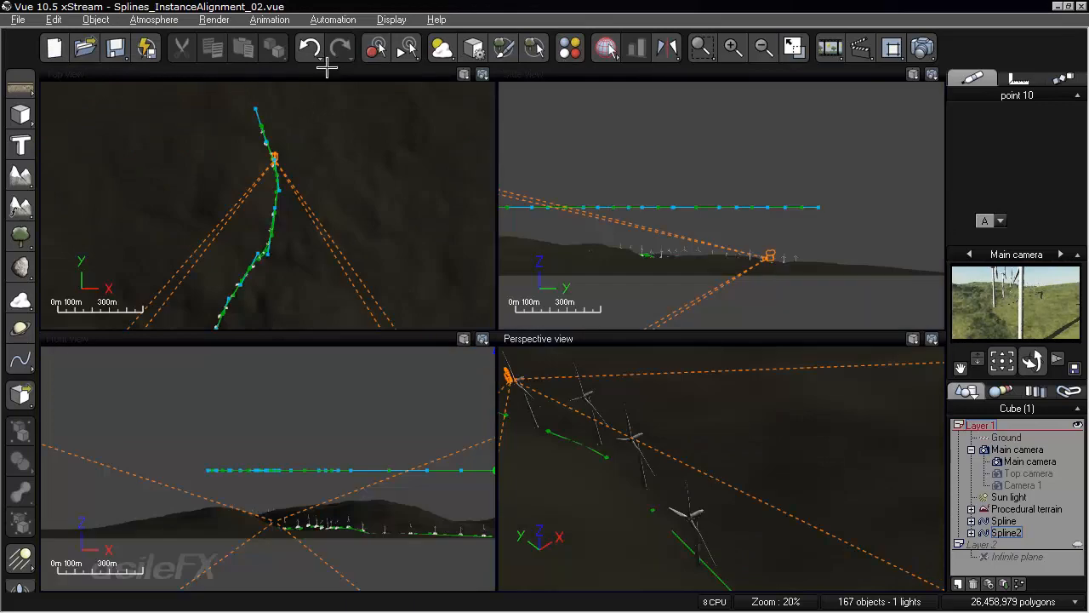
double_click(328, 73)
scroll(476, 416, up, 8)
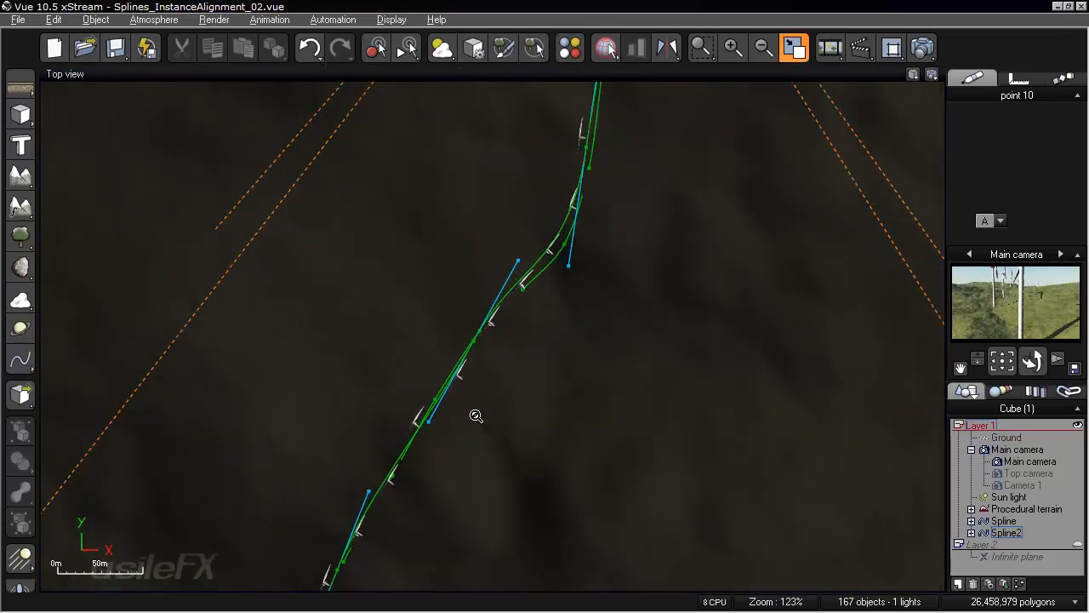
scroll(477, 415, up, 7)
right_drag(362, 424, 556, 254)
right_drag(348, 484, 412, 421)
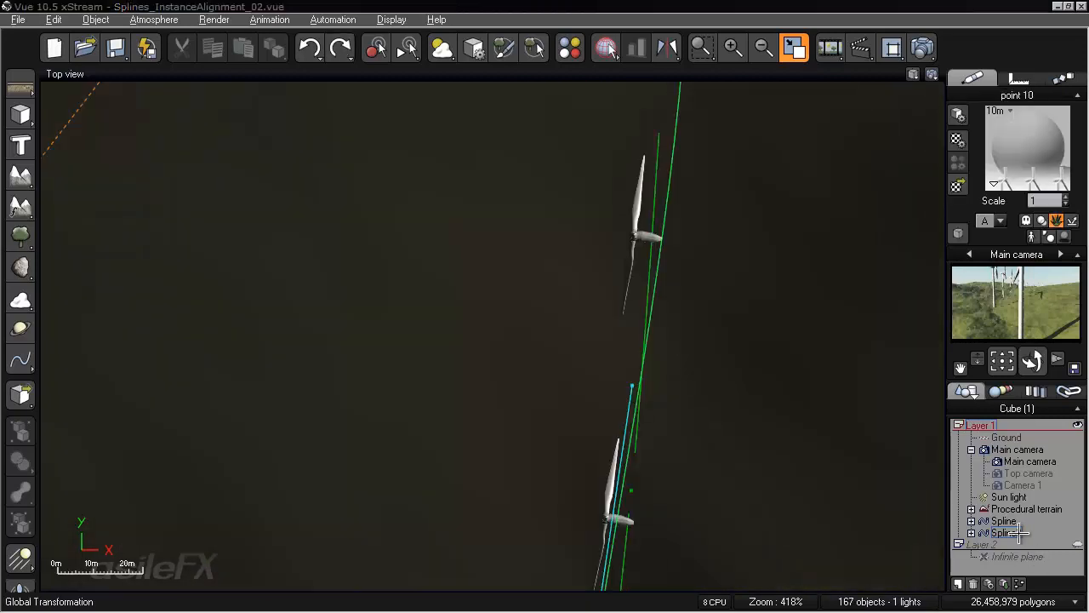
- Set Spline2's stroke width to 50 m, repopulate its EcoSystem material and accept the material
key(ctrl+e)
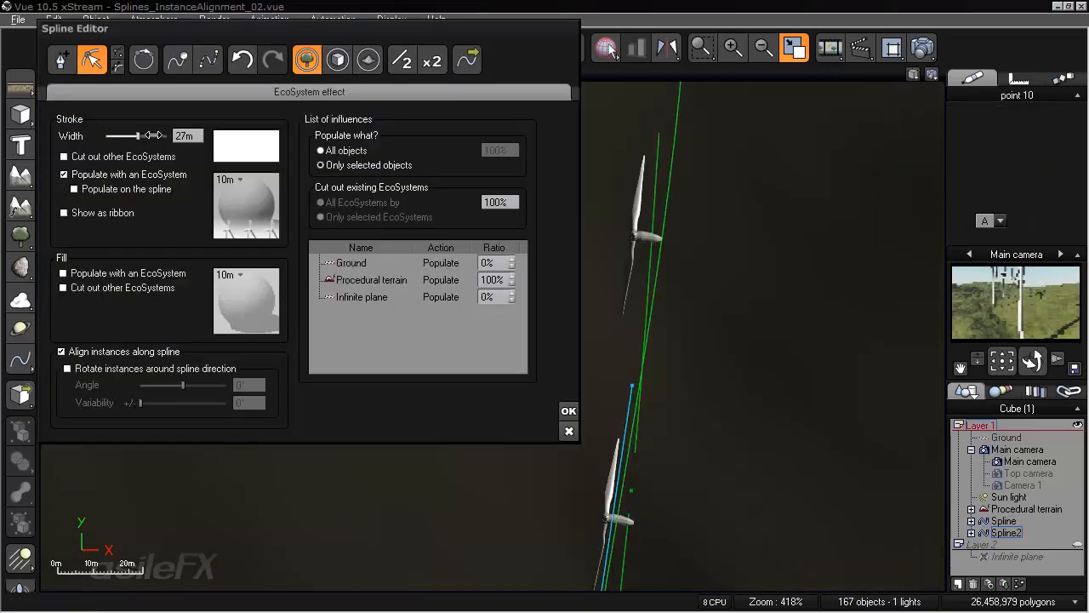
right_click(219, 201)
click(247, 212)
click(201, 223)
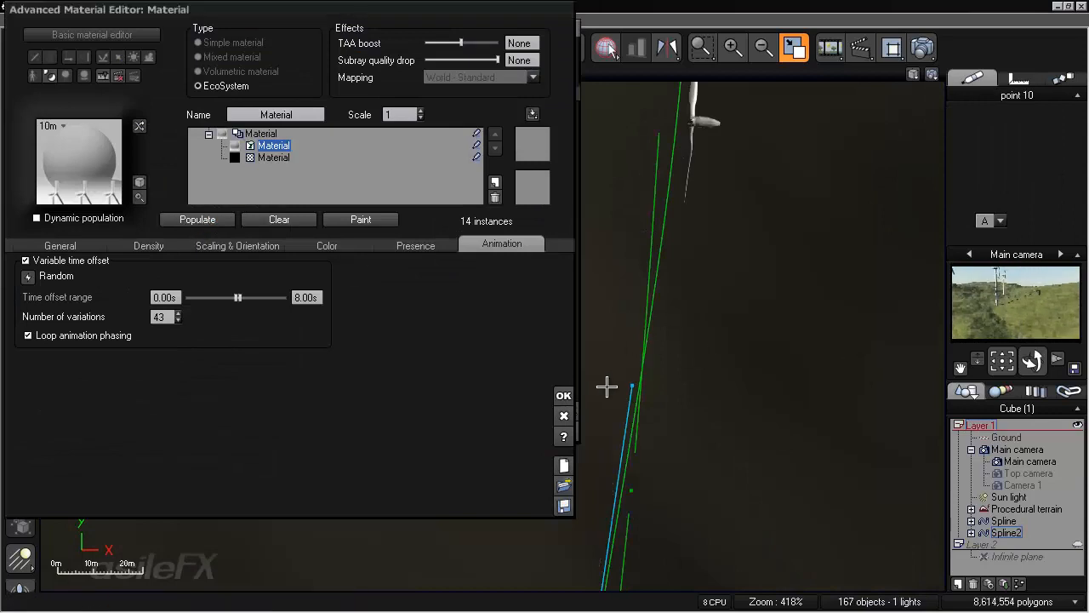
click(564, 395)
scroll(649, 527, down, 7)
scroll(650, 522, up, 3)
right_drag(653, 517, 668, 187)
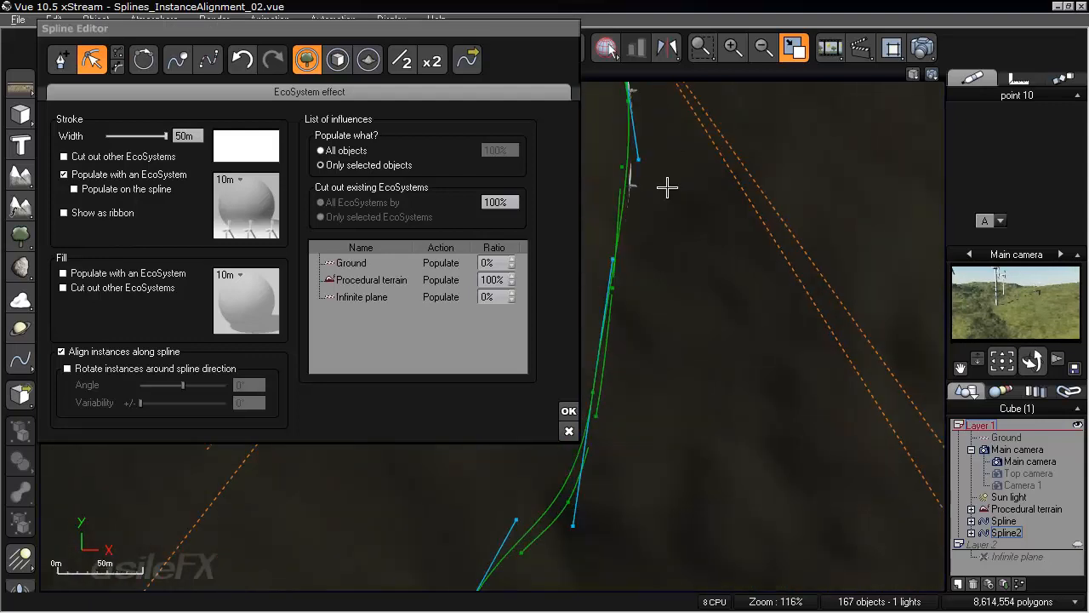
- Try repopulating Spline2's EcoSystem without forced regular alignment of instances, inspect the turbines along the spline and restore the option
right_click(228, 192)
click(254, 212)
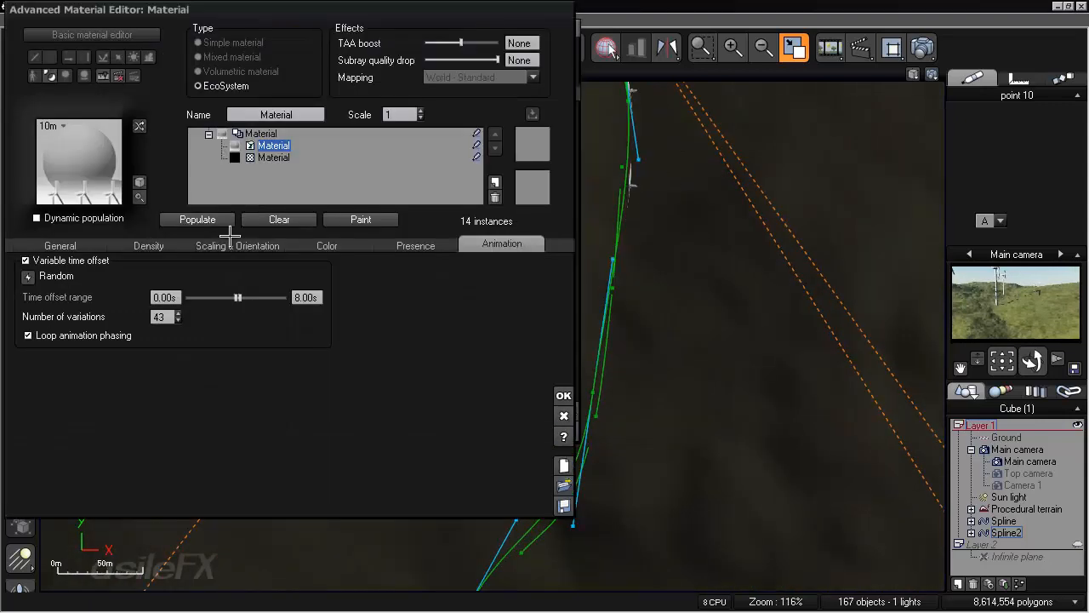
click(181, 244)
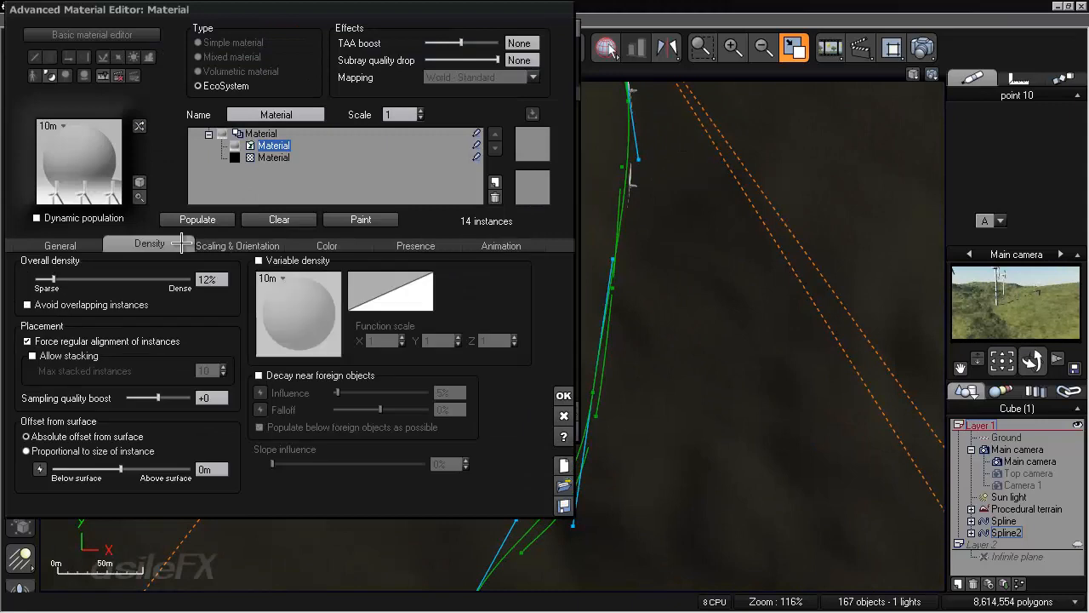
click(127, 340)
click(223, 222)
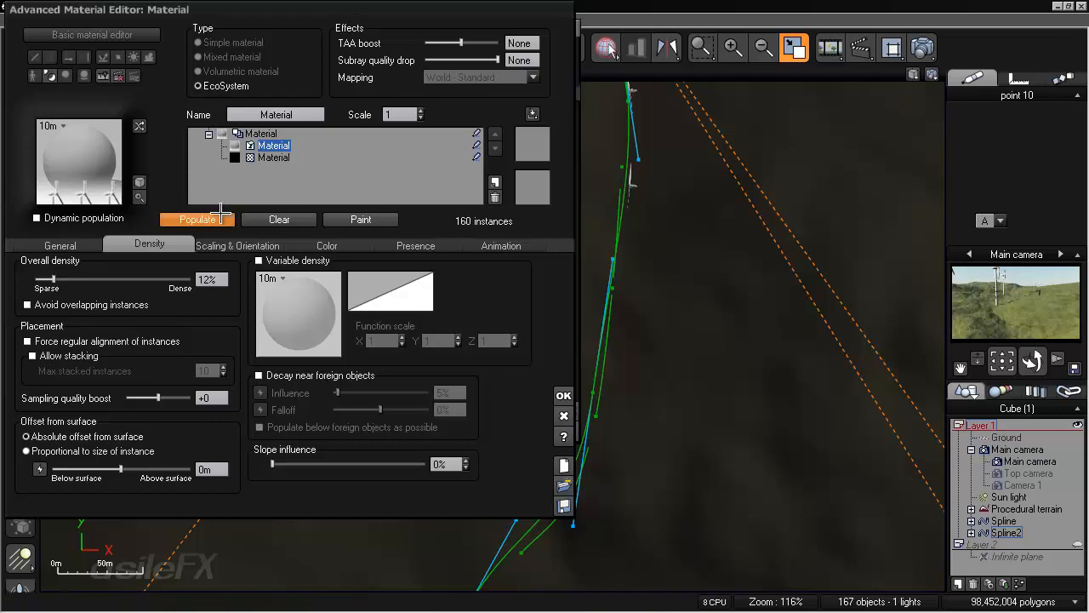
right_drag(653, 375, 756, 304)
scroll(650, 456, up, 4)
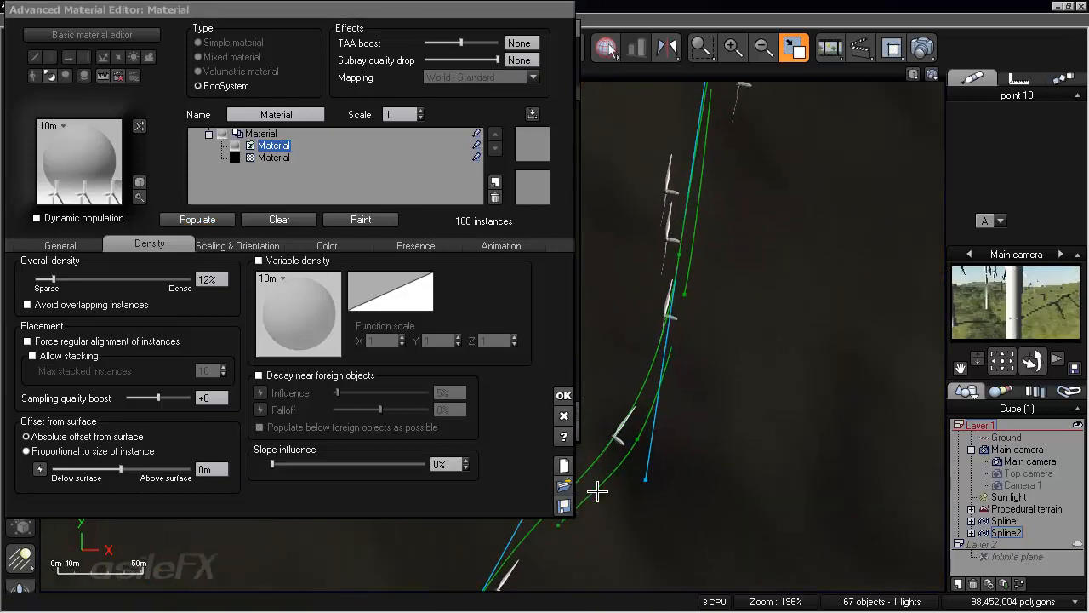
right_drag(783, 352, 893, 126)
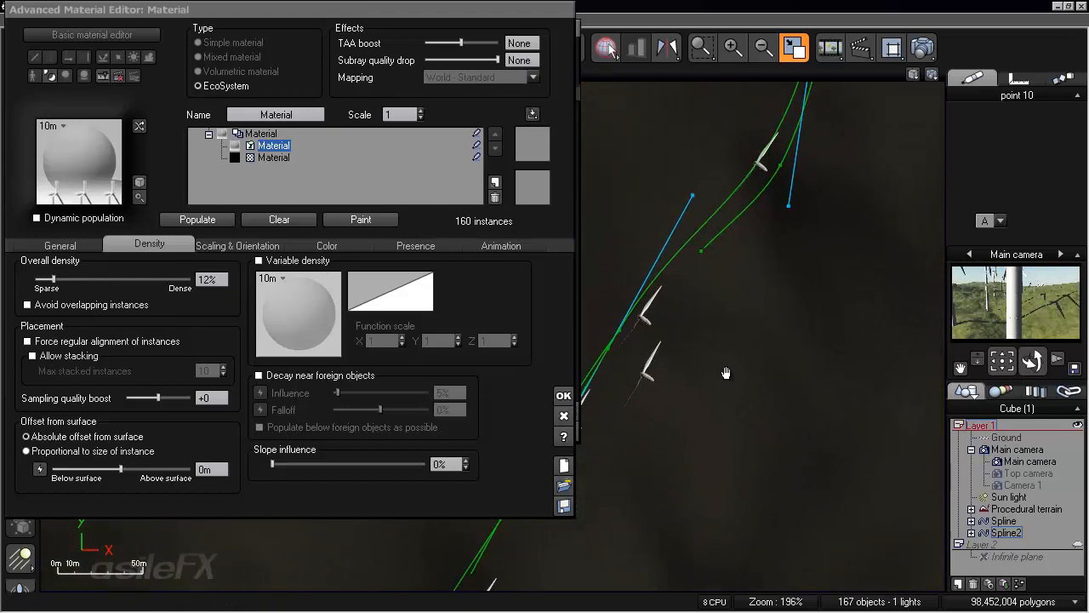
right_drag(691, 421, 692, 172)
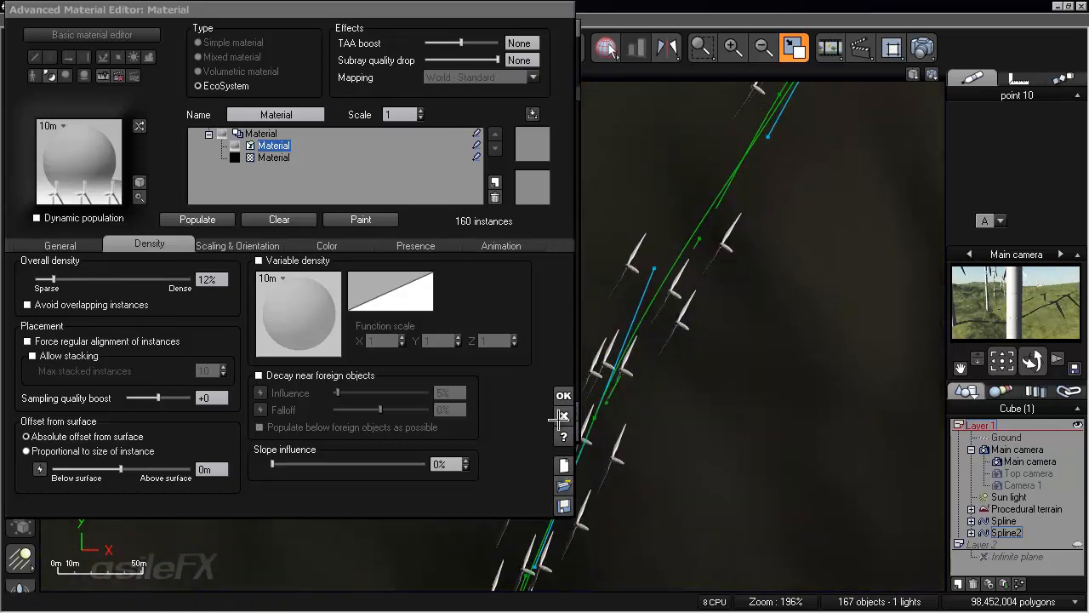
right_drag(683, 471, 775, 184)
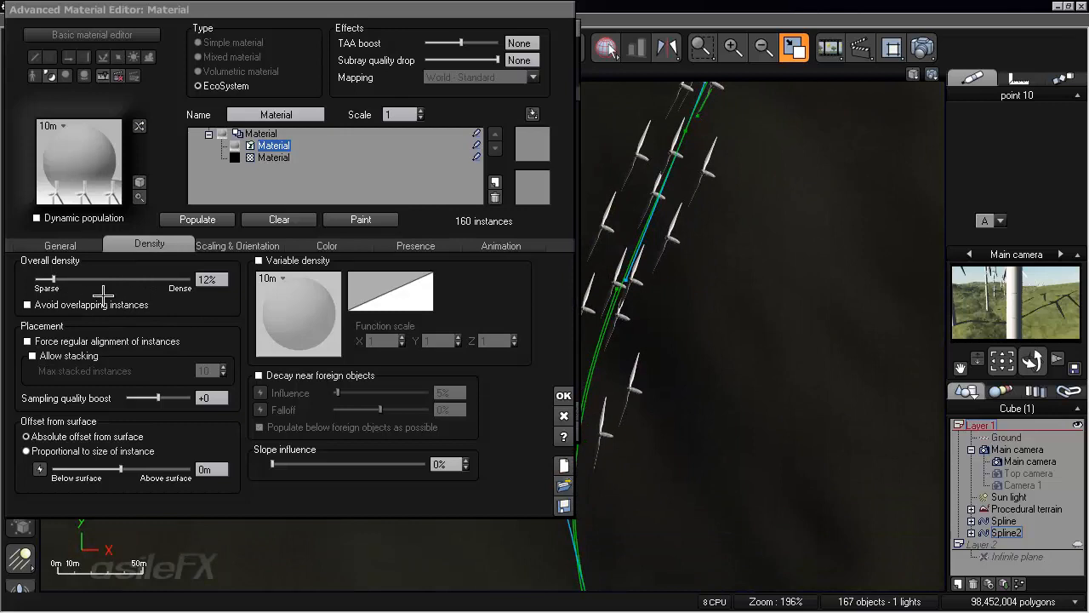
click(93, 340)
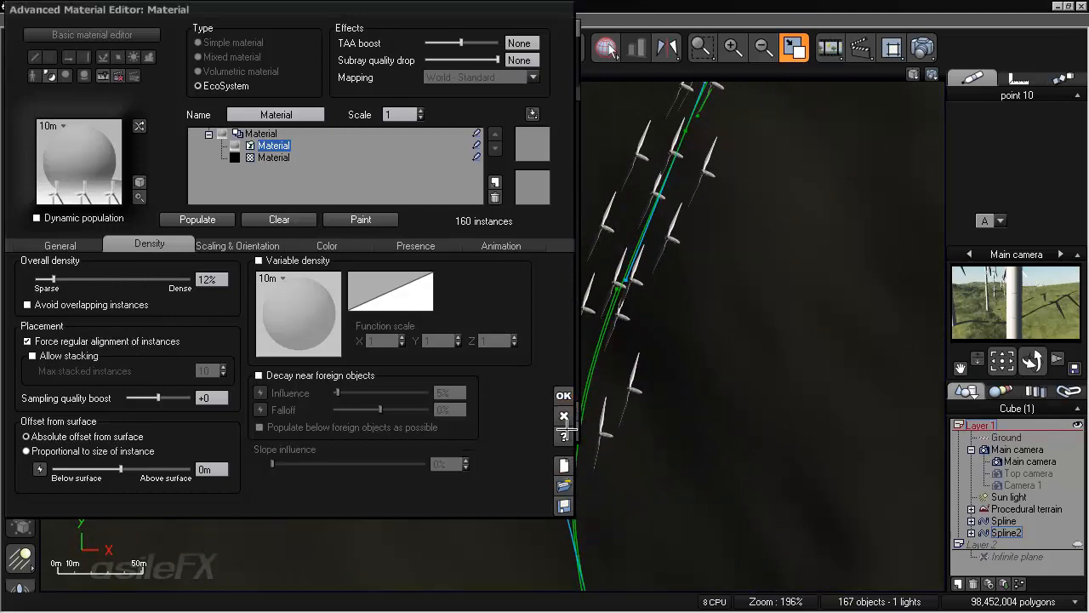
click(563, 395)
- Set Spline2's stroke width to 50 cm, repopulate its EcoSystem material and accept the material and spline edits
drag(161, 141, 126, 145)
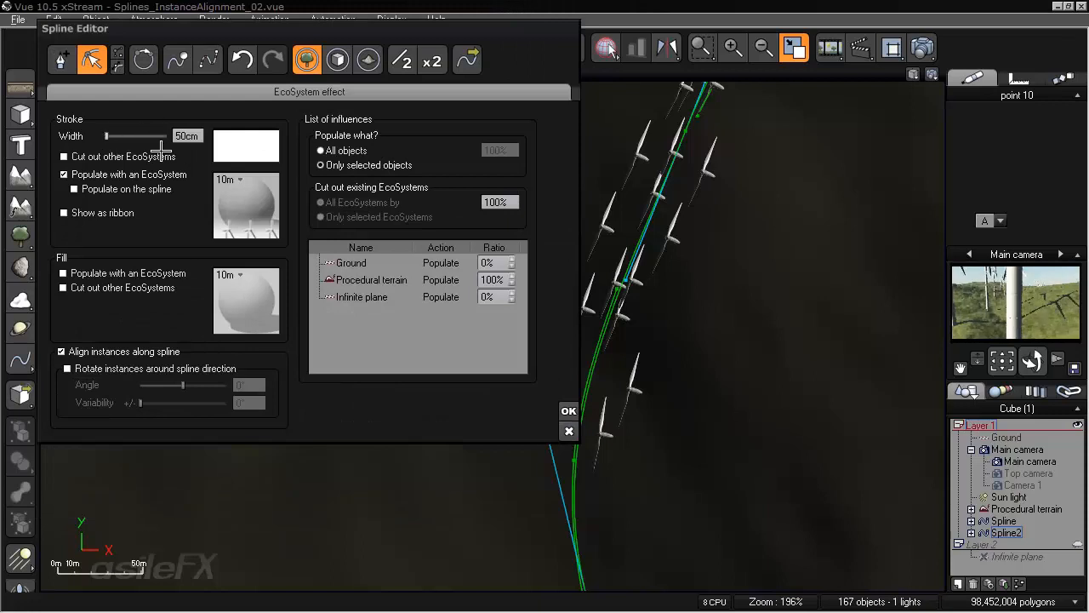
right_click(270, 210)
click(297, 215)
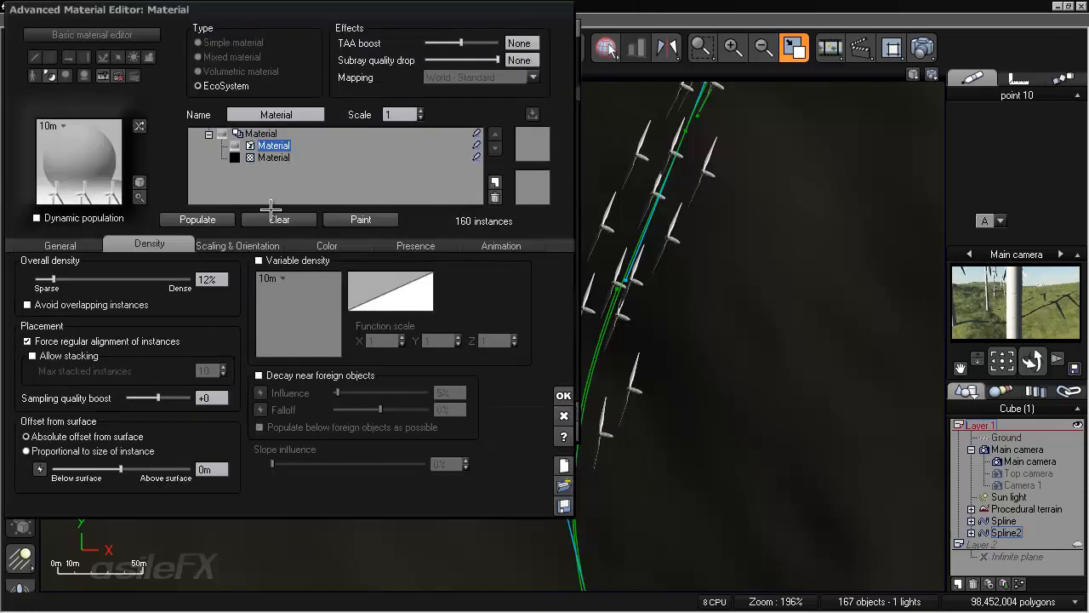
click(221, 220)
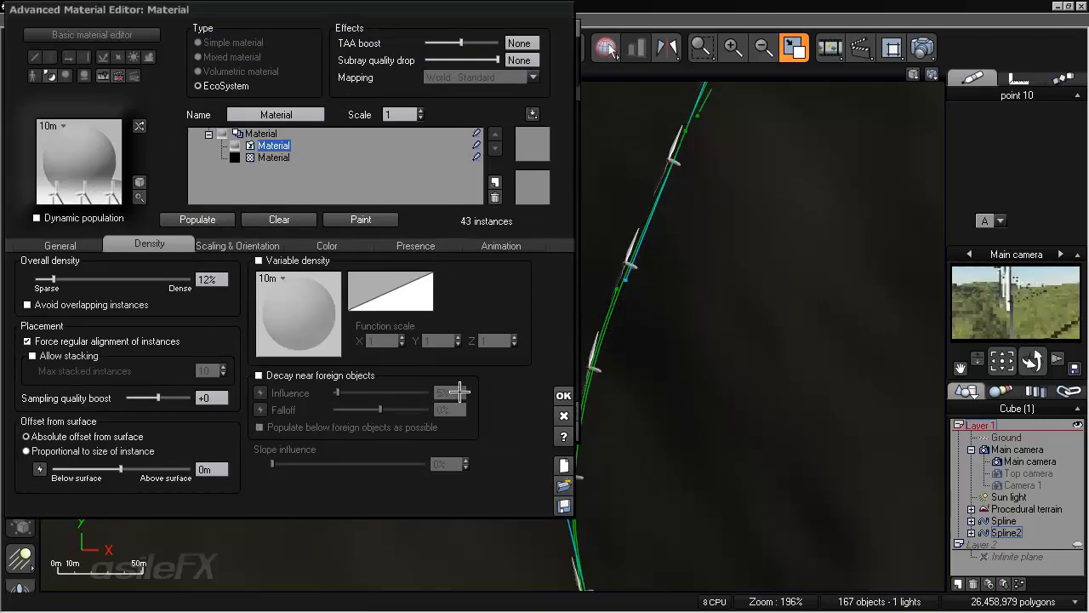
click(564, 395)
right_drag(679, 451, 705, 225)
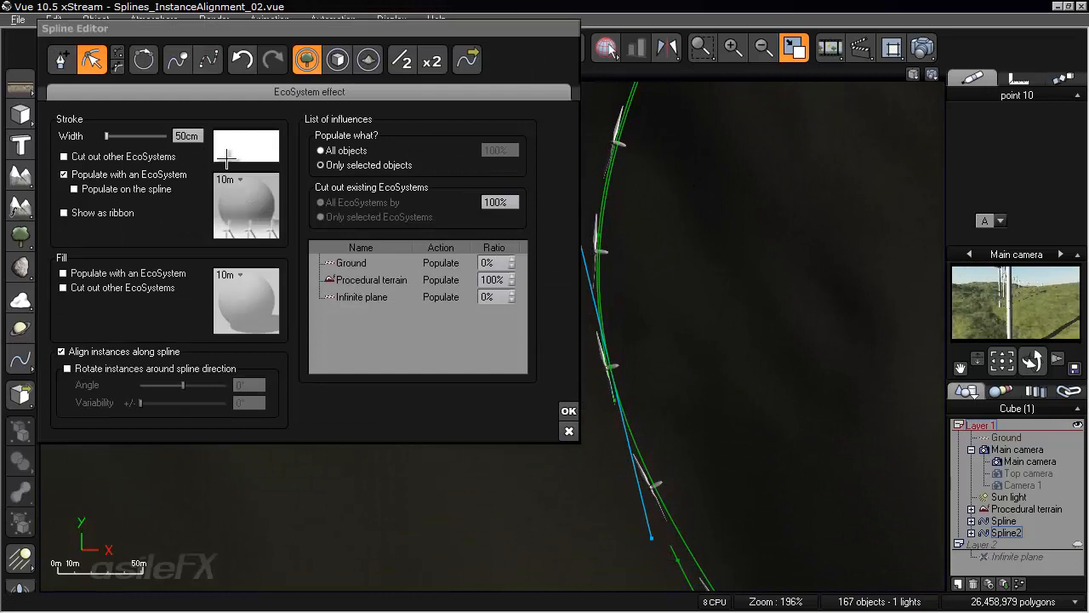
click(568, 411)
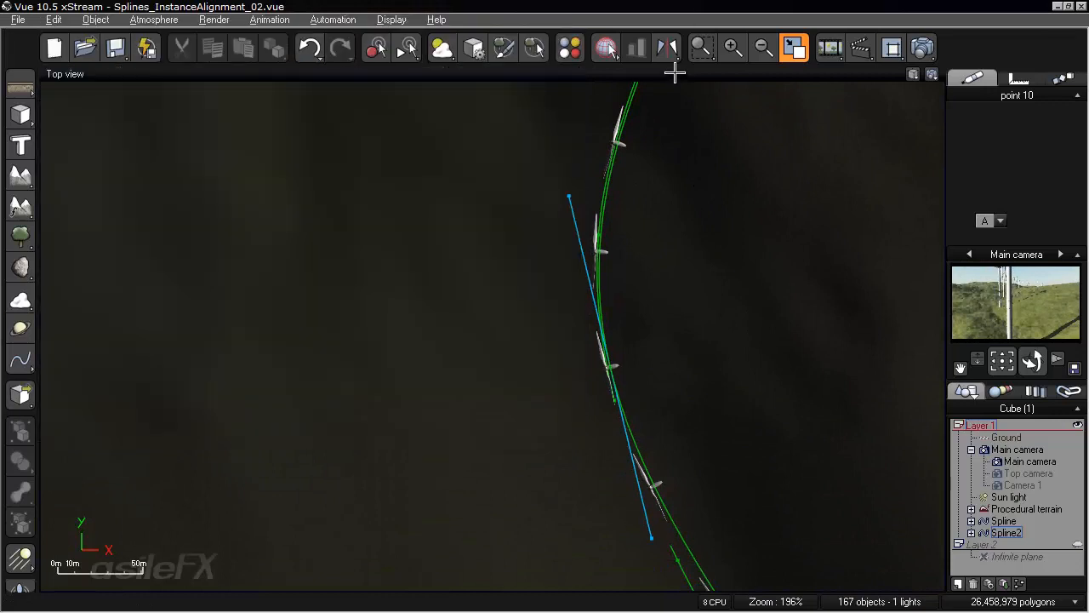
- Replace the enlarged top view with the main camera view and frame the row of wind turbines against the hills
double_click(671, 74)
double_click(686, 339)
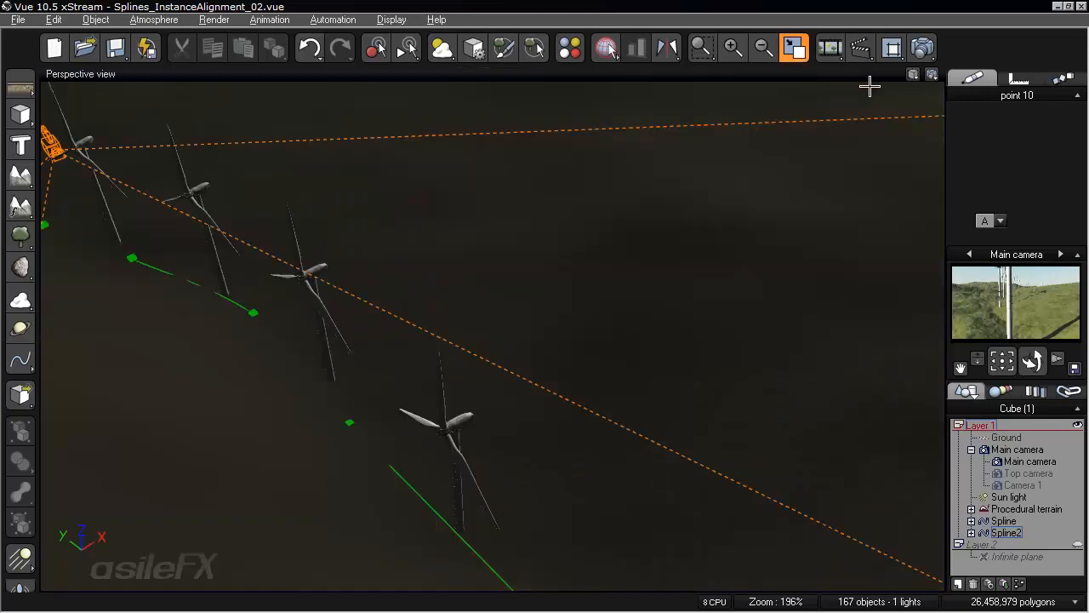
click(912, 76)
click(821, 145)
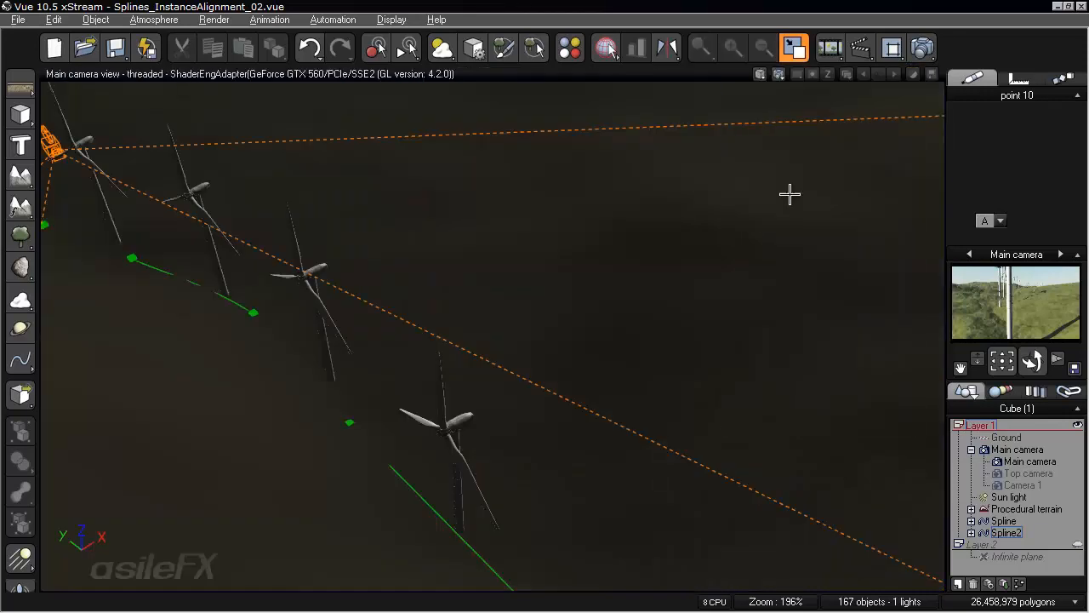
right_drag(575, 308, 457, 230)
middle_drag(457, 230, 435, 238)
right_drag(435, 238, 438, 227)
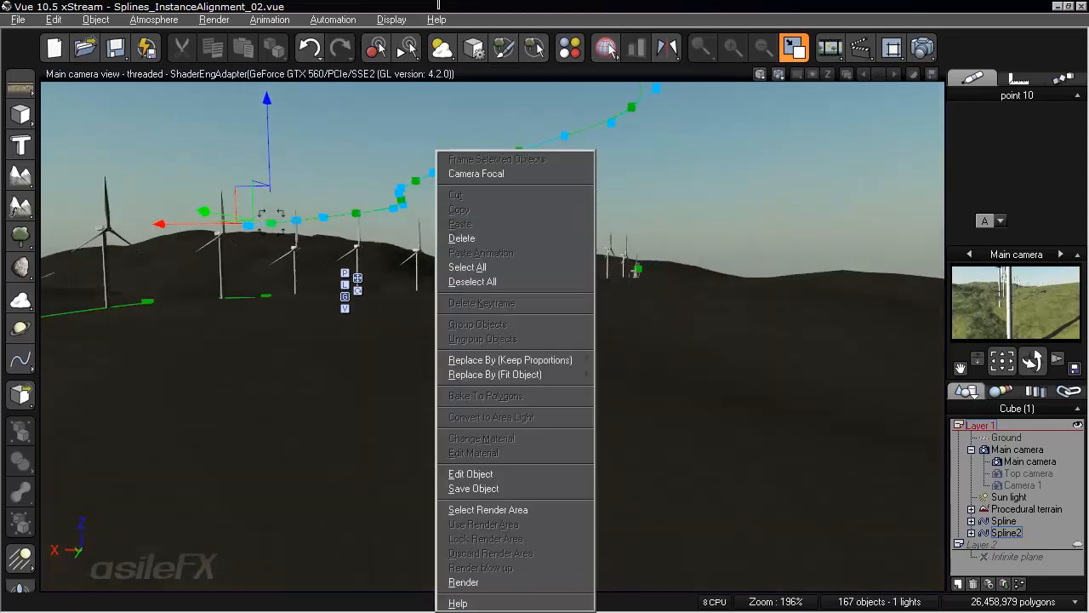
click(439, 7)
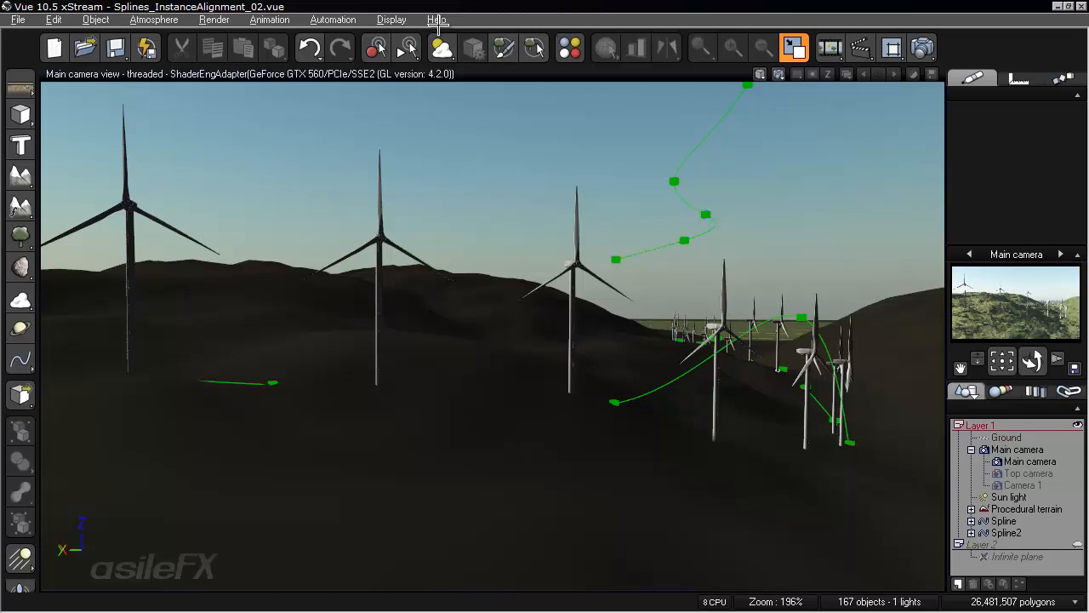
- Lower the overall density of Spline2's EcoSystem material to 8%, repopulate it and accept the edits
click(1008, 532)
double_click(1008, 533)
right_click(242, 199)
click(264, 208)
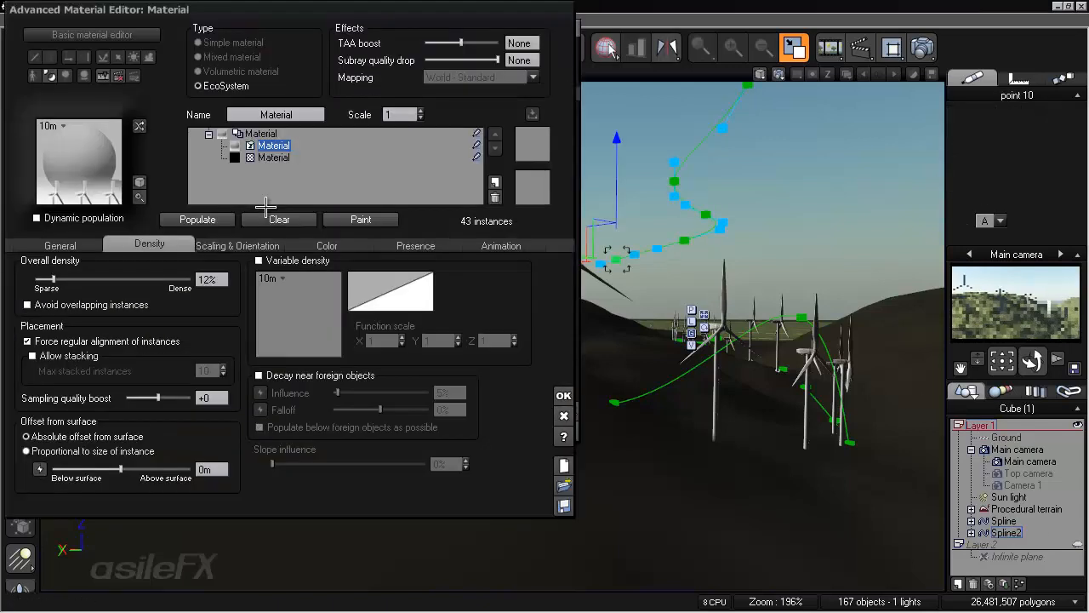
drag(128, 279, 122, 279)
click(164, 221)
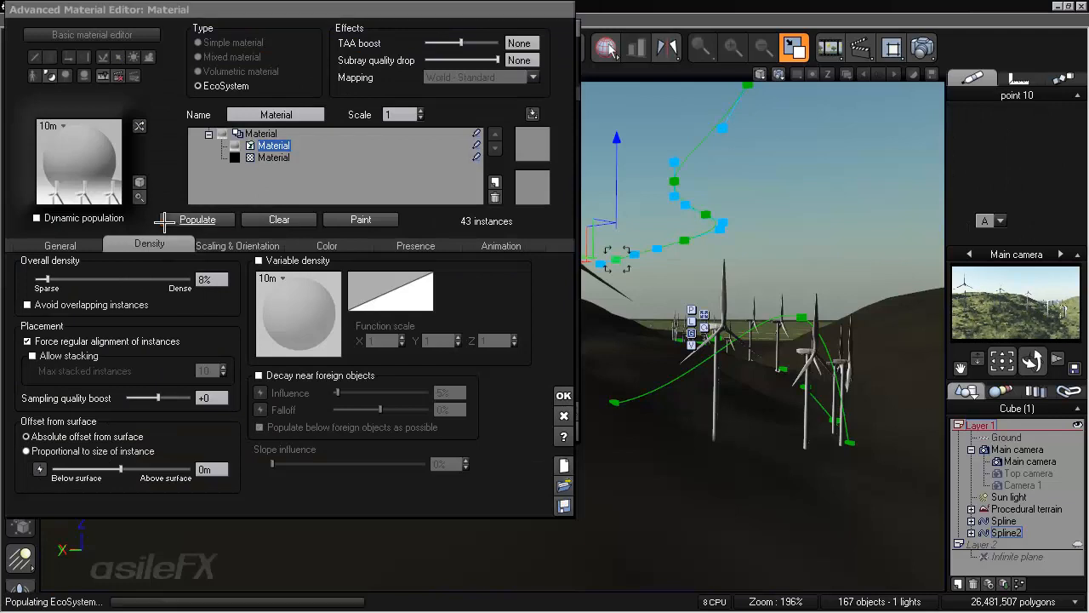
click(564, 393)
click(565, 388)
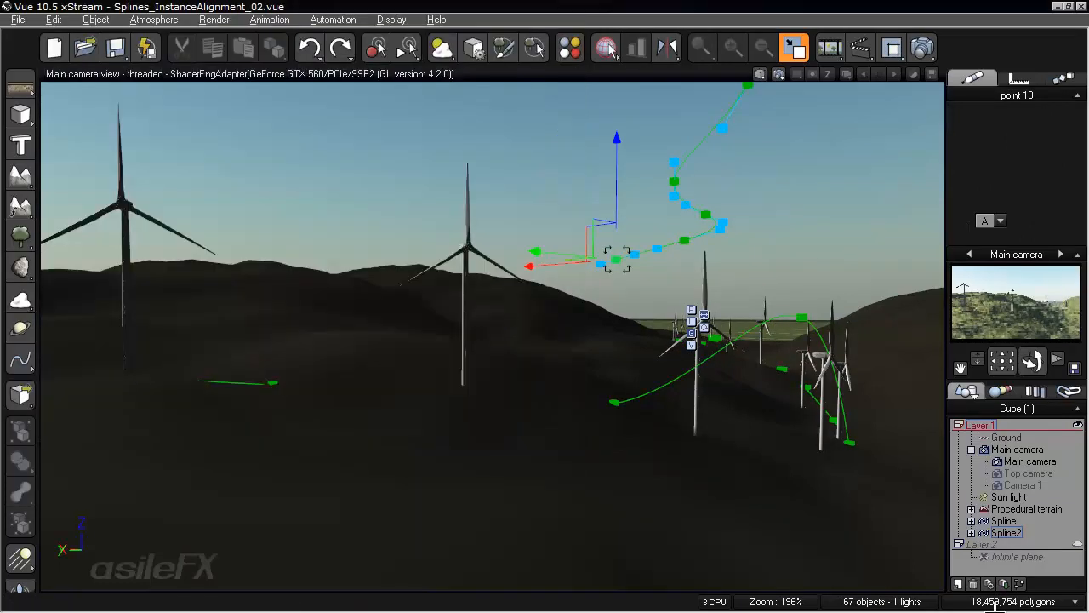
- Deselect the spline and set the sun's azimuth to 144.44° in the atmosphere settings
click(994, 568)
right_drag(415, 411, 482, 414)
mouse_move(586, 394)
right_down()
mouse_move(528, 395)
mouse_move(538, 389)
mouse_move(593, 417)
mouse_move(557, 396)
mouse_move(593, 406)
mouse_move(584, 394)
right_up()
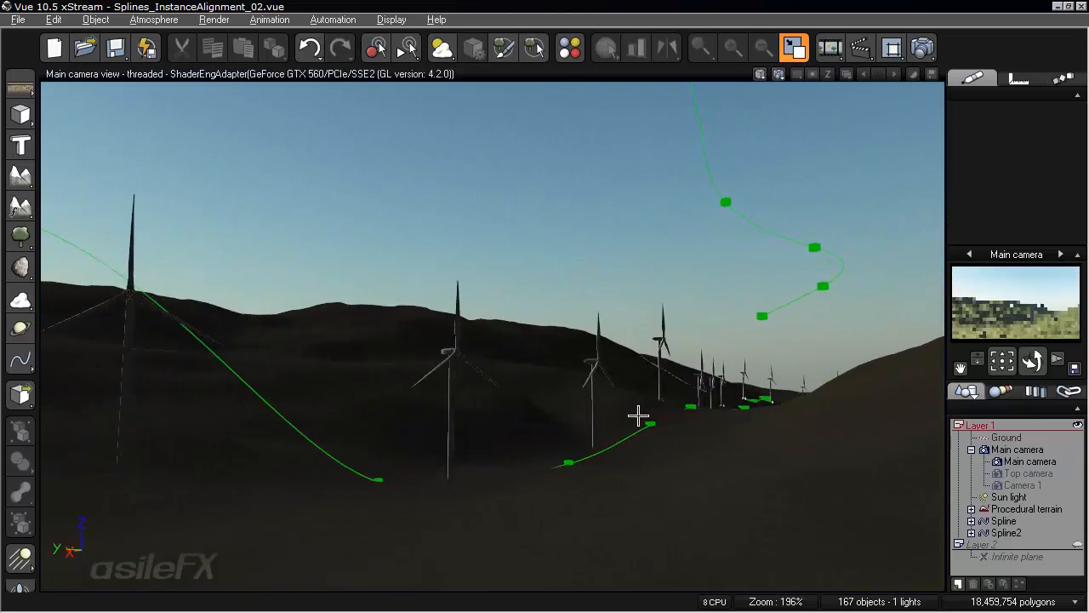
right_click(442, 49)
click(295, 150)
drag(460, 226, 420, 224)
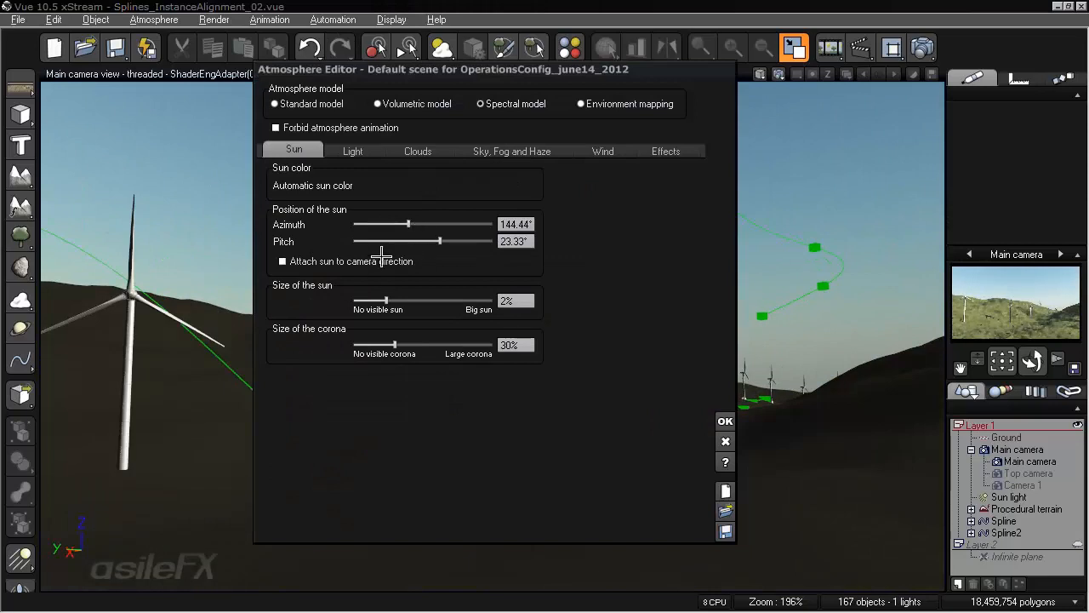
- Set the atmosphere's lighting model to Global radiosity and accept the atmosphere settings
click(356, 153)
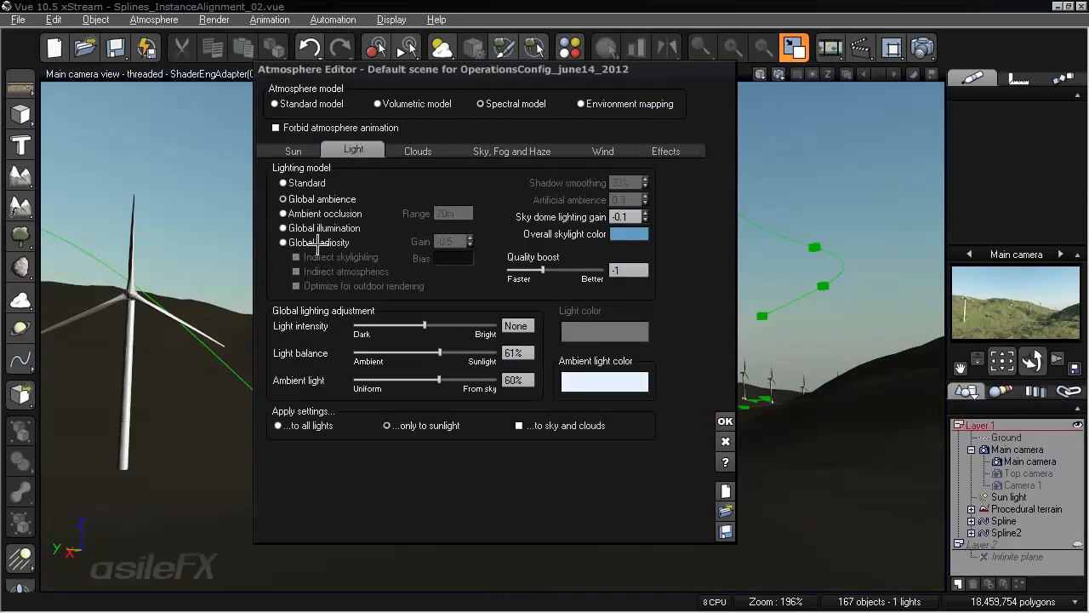
click(317, 243)
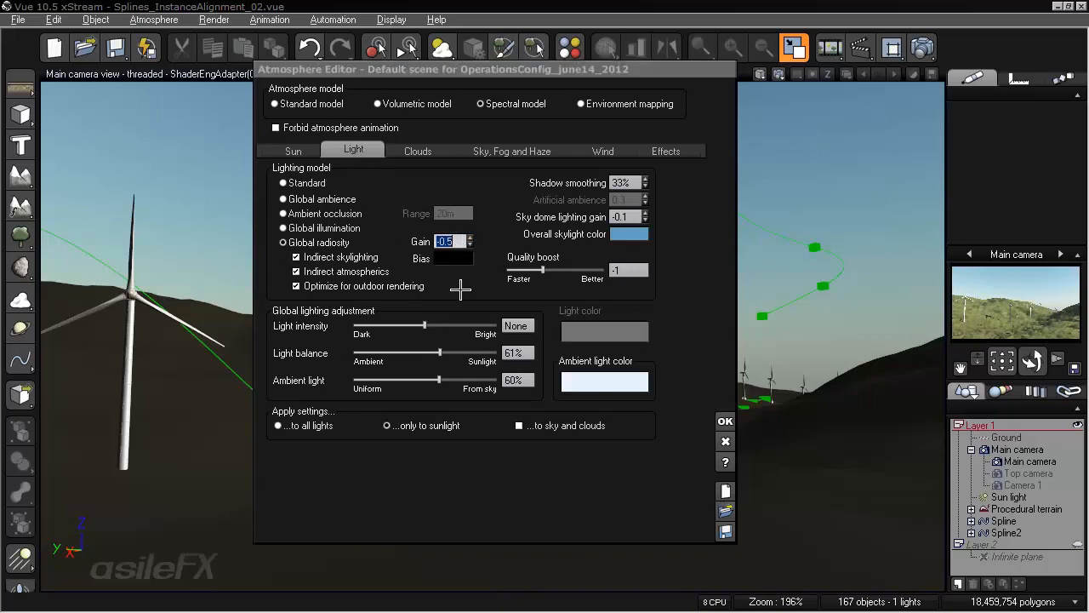
click(527, 354)
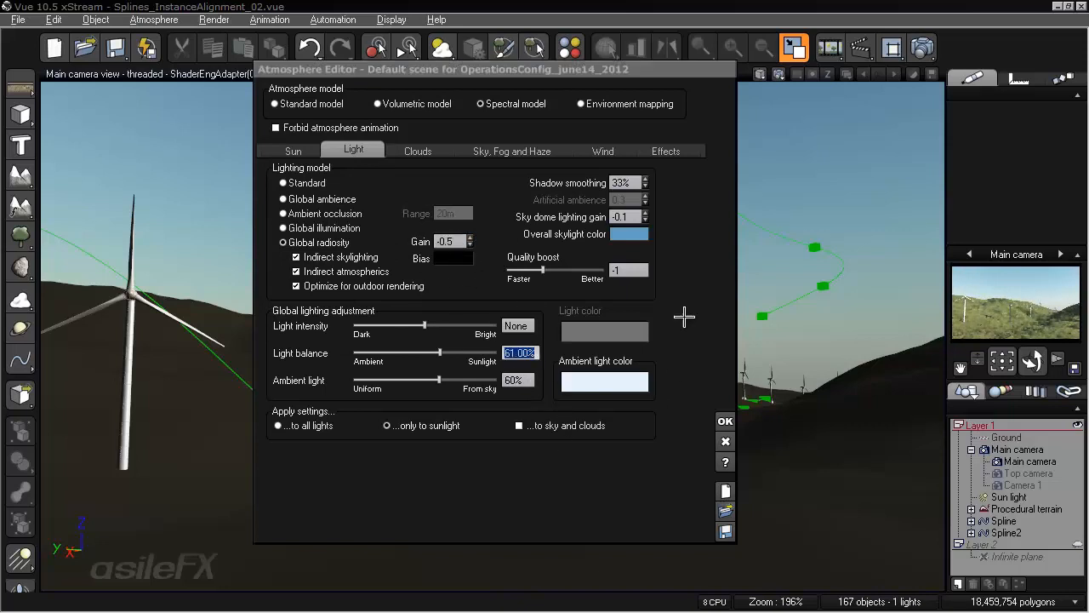
click(725, 421)
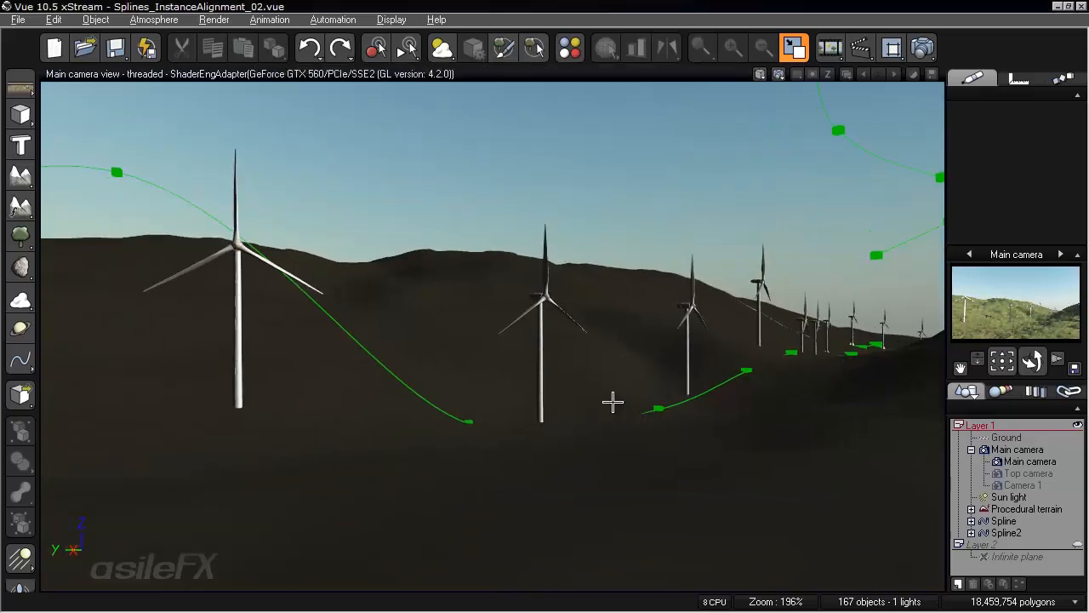
- Reframe the main camera so the row of wind turbines recedes across the terrain with the sun in the sky
scroll(638, 466, up, 2)
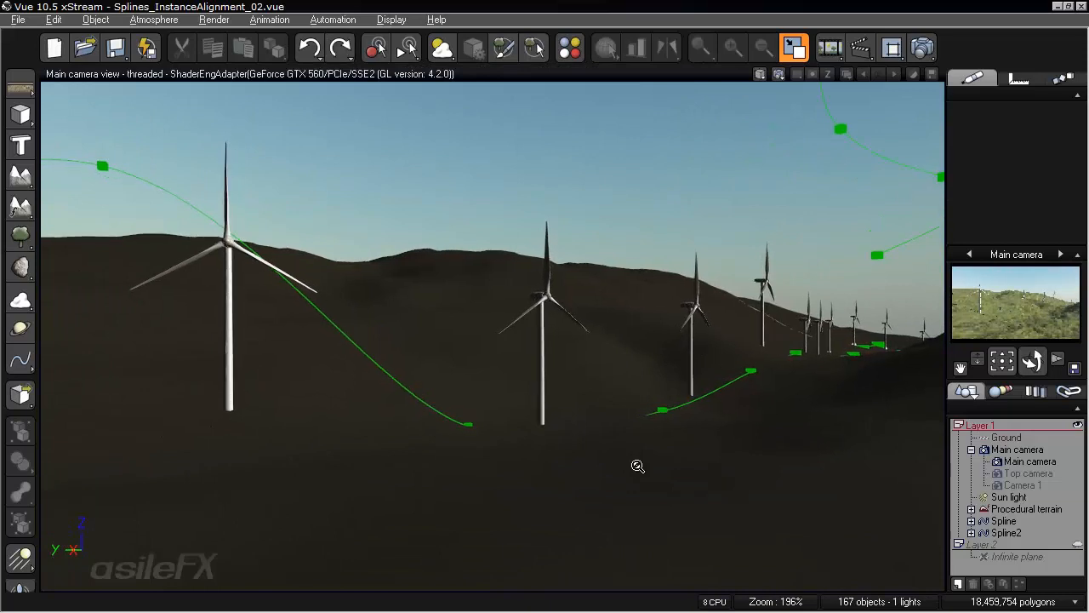
scroll(637, 466, up, 3)
middle_drag(693, 449, 686, 447)
mouse_move(686, 448)
right_down()
mouse_move(868, 479)
mouse_move(703, 459)
right_up()
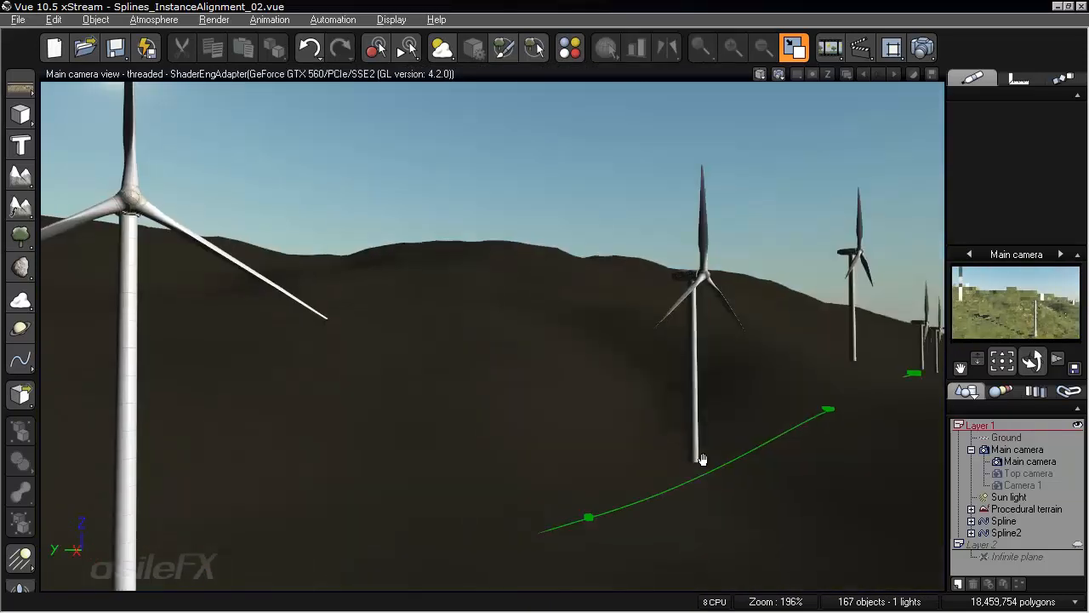
drag(1032, 362, 944, 390)
scroll(542, 416, down, 5)
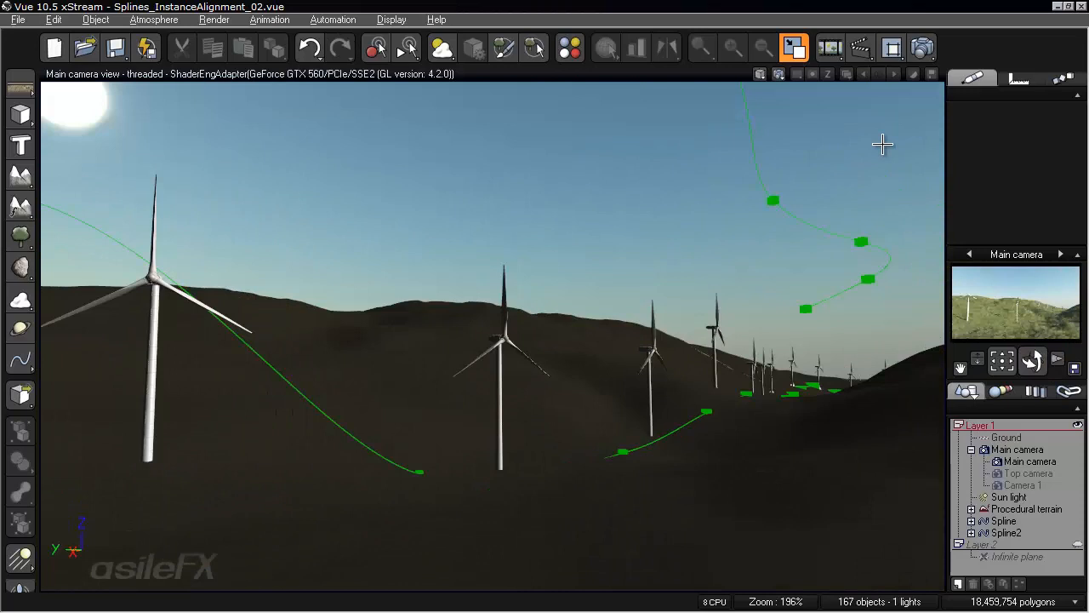
- Show the animation timeline and scrub through the first few frames of the wind turbine scene
click(831, 48)
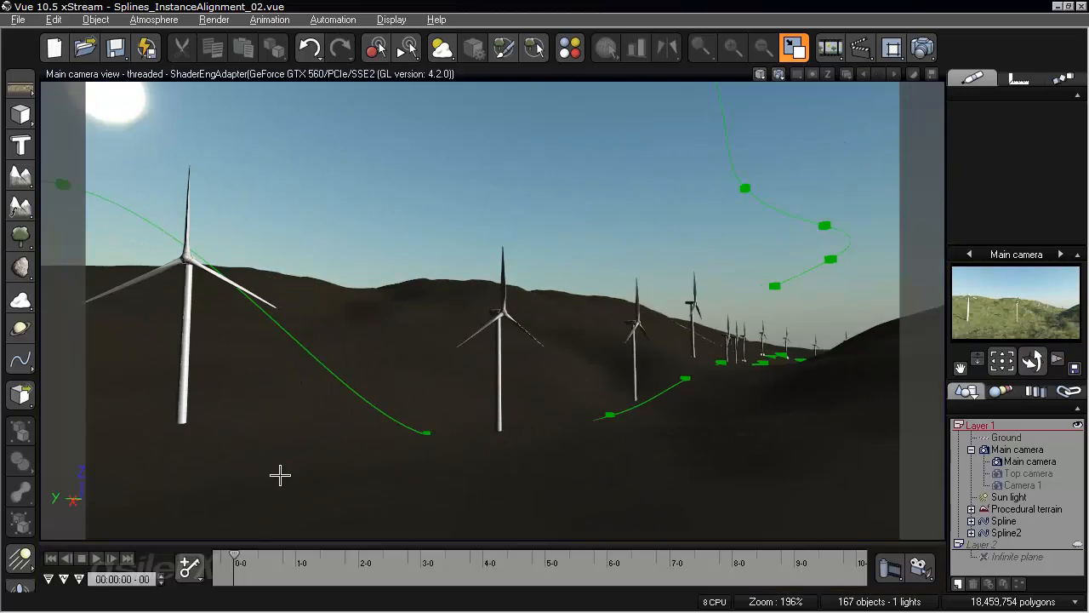
click(252, 555)
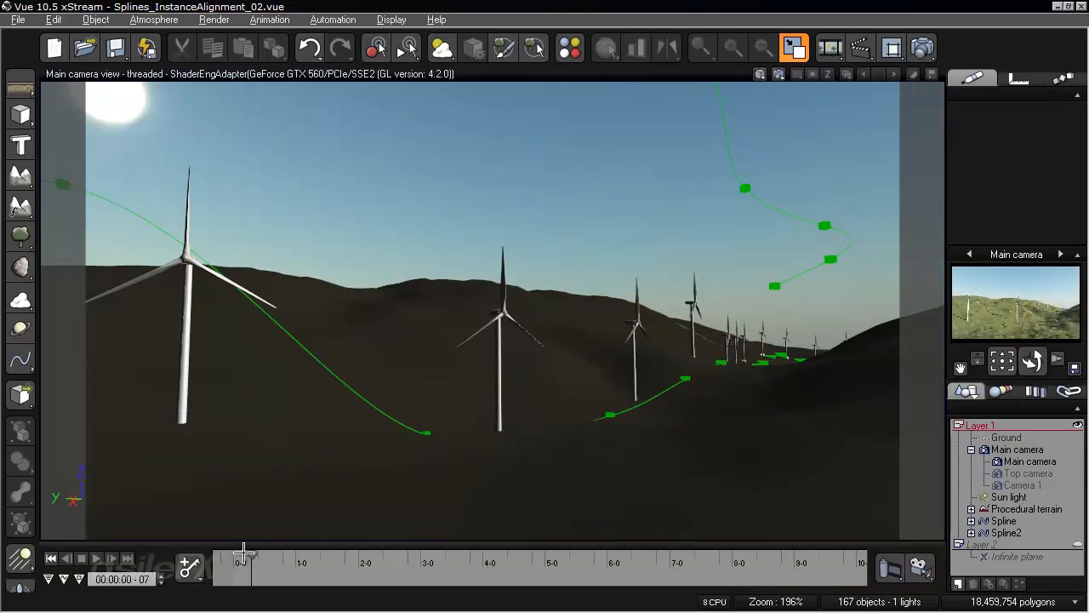
click(244, 558)
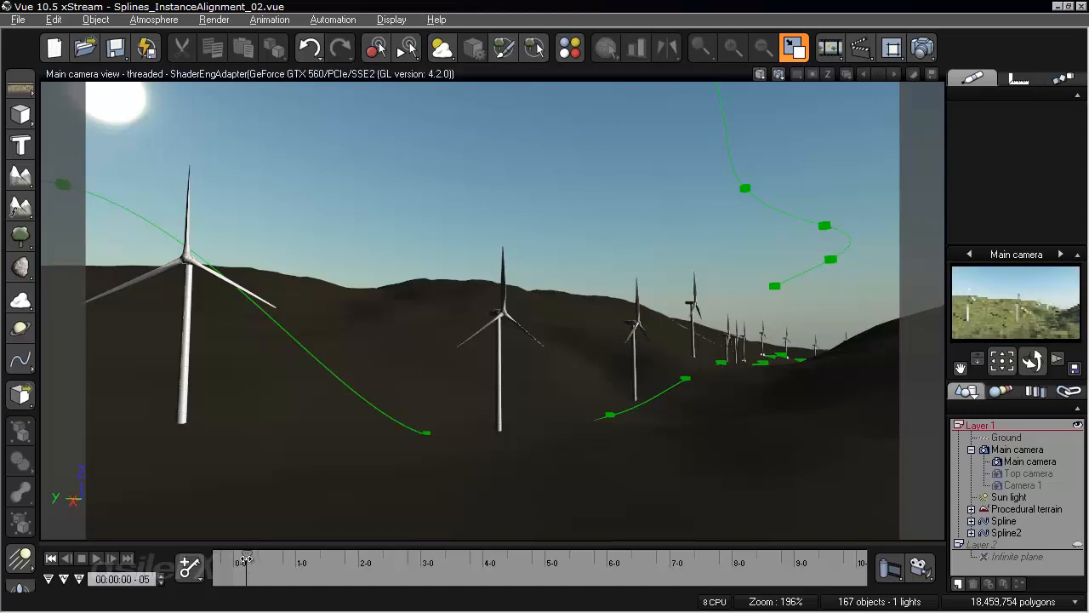
click(240, 559)
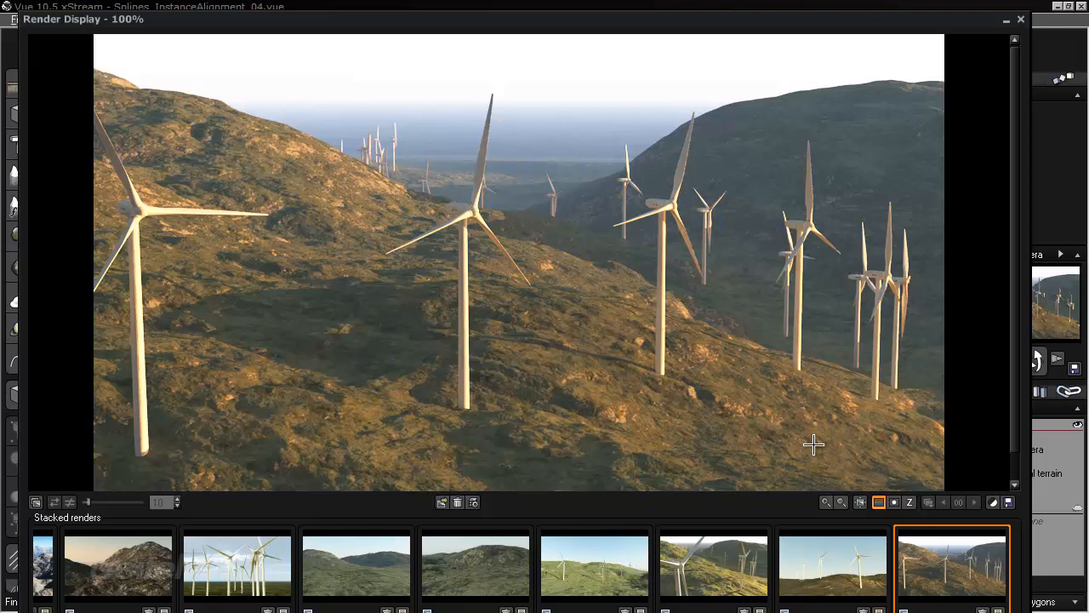
- Compare the stacked wind turbine renders with different lighting and camera framings in the render display
click(824, 559)
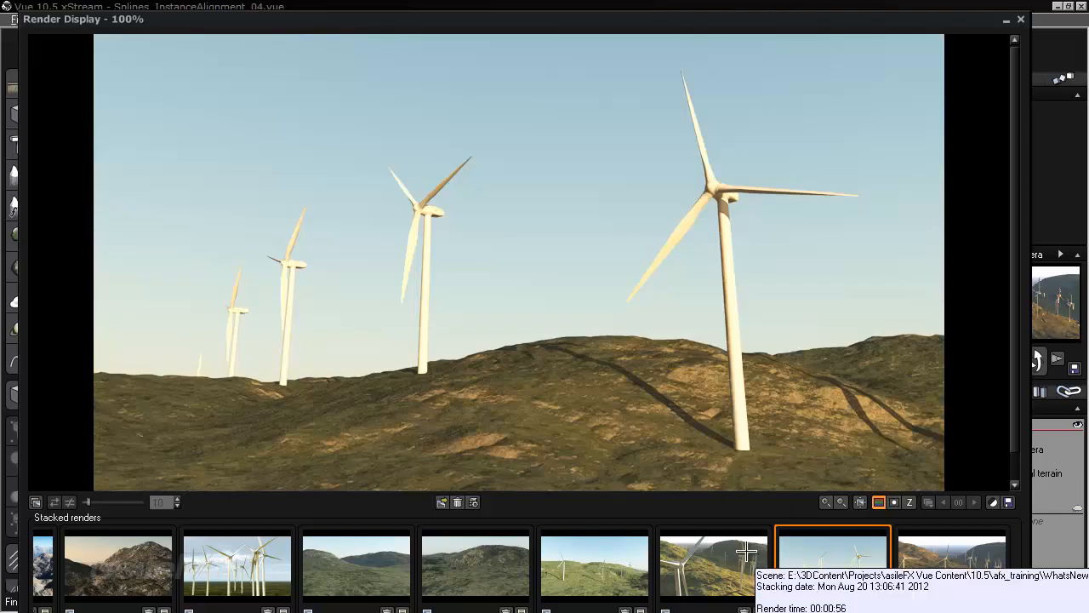
click(745, 553)
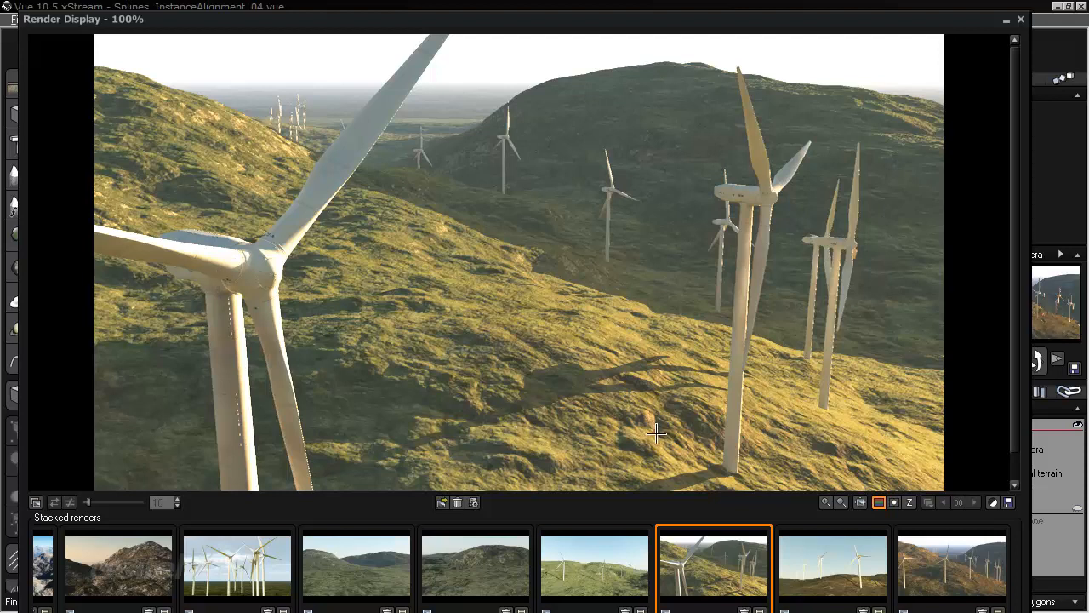
click(597, 558)
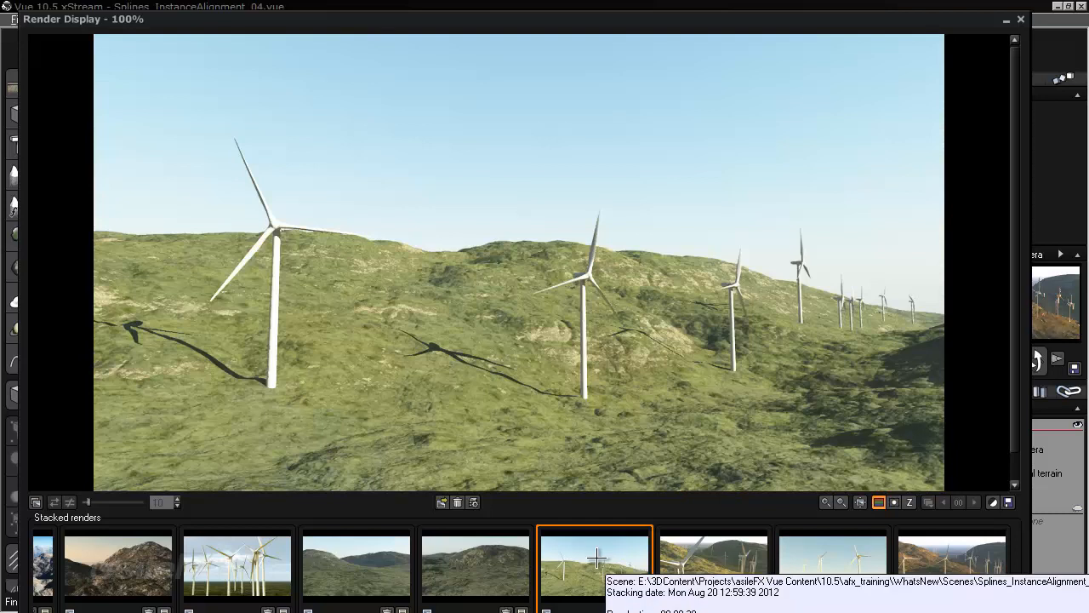
click(916, 554)
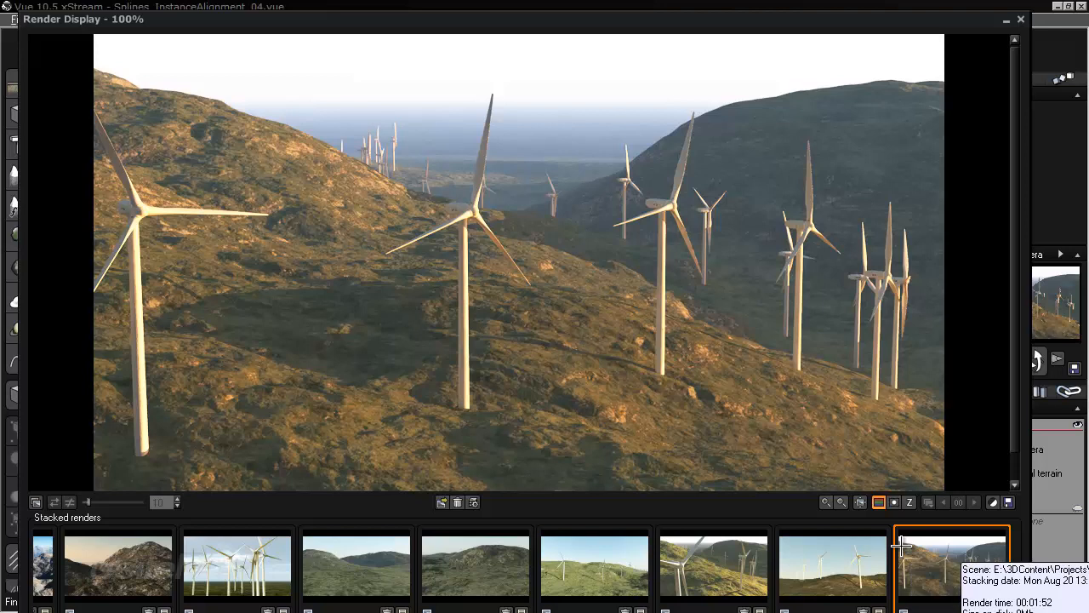
click(230, 566)
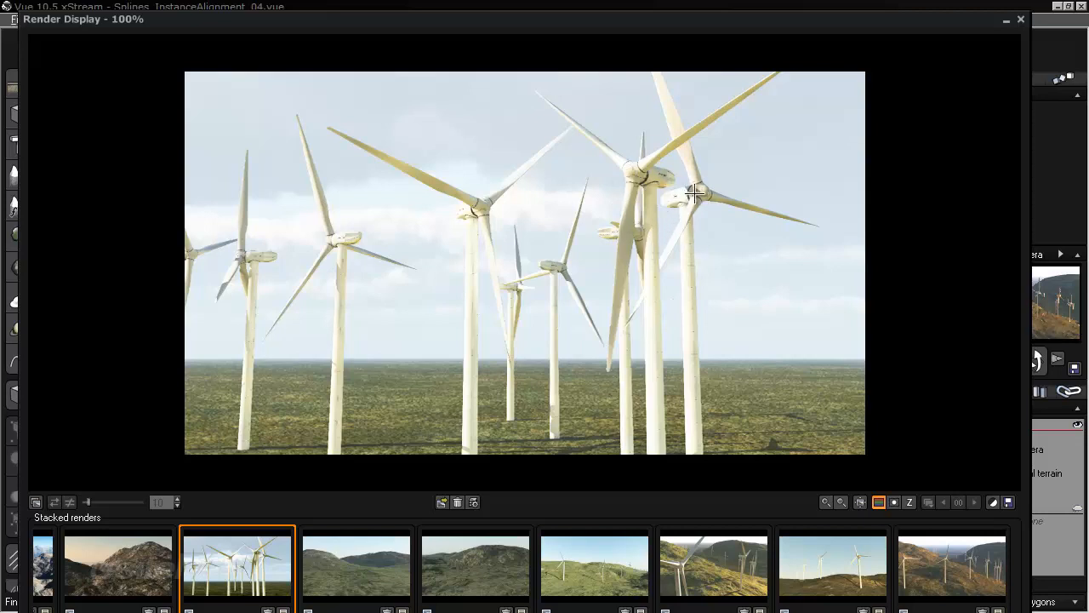
click(953, 545)
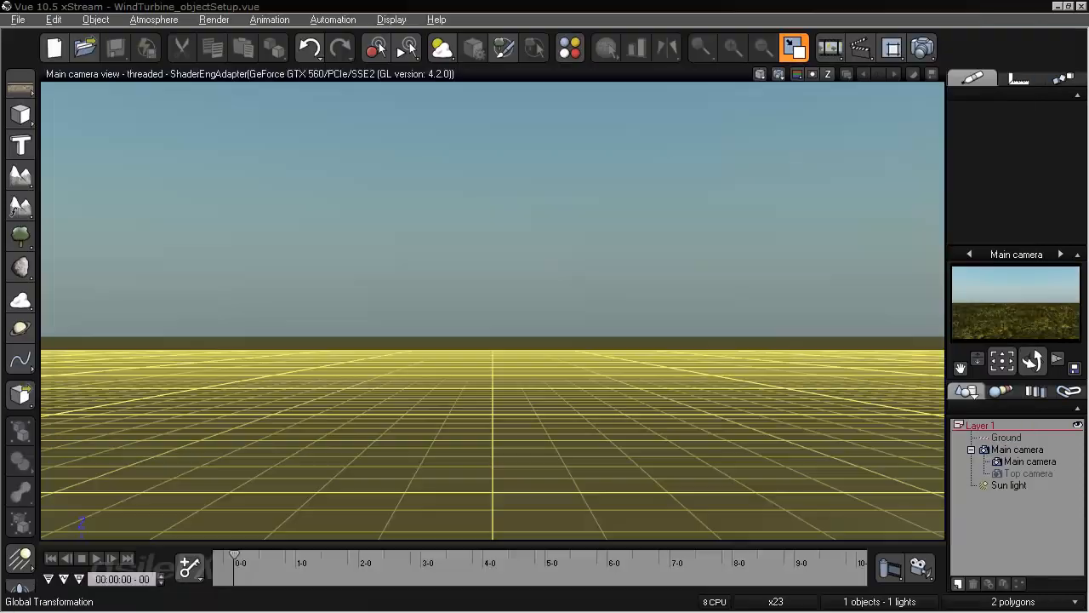
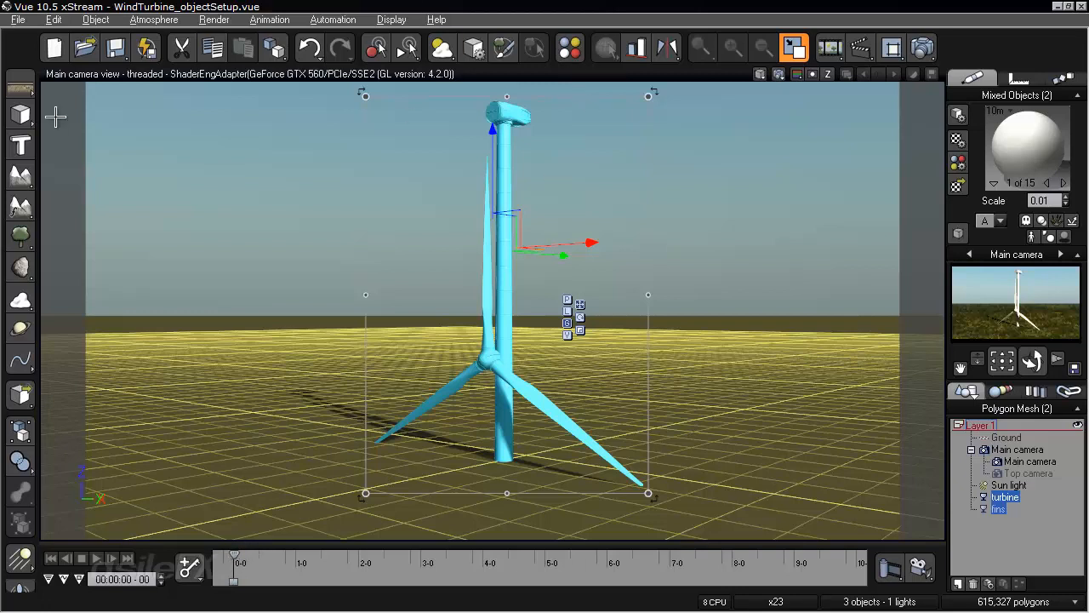
- View the Wind Turbine_B object in the object loading library and leave the library
click(17, 20)
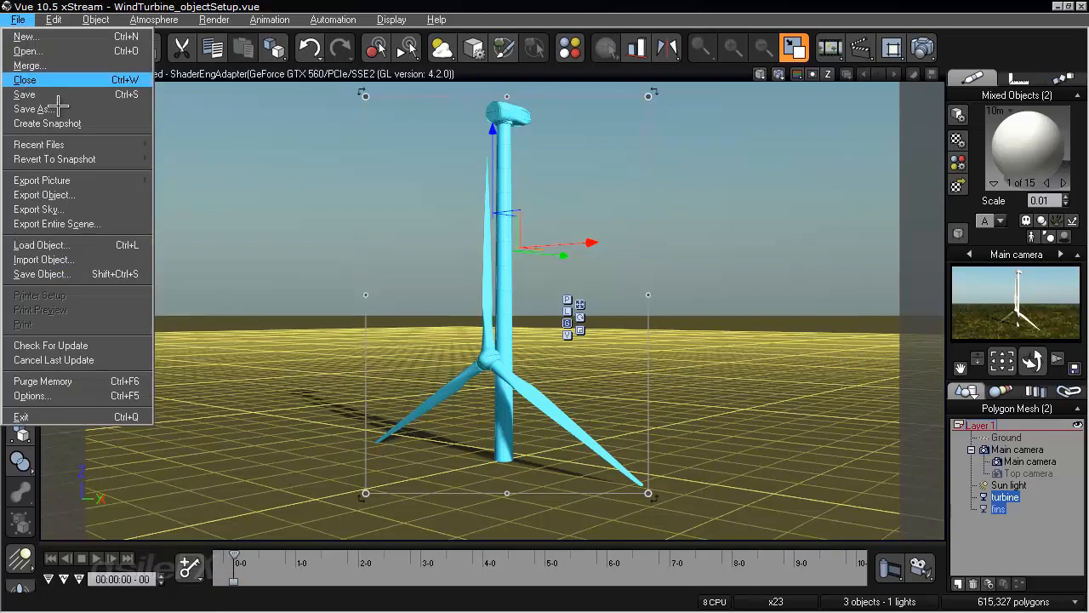
click(85, 244)
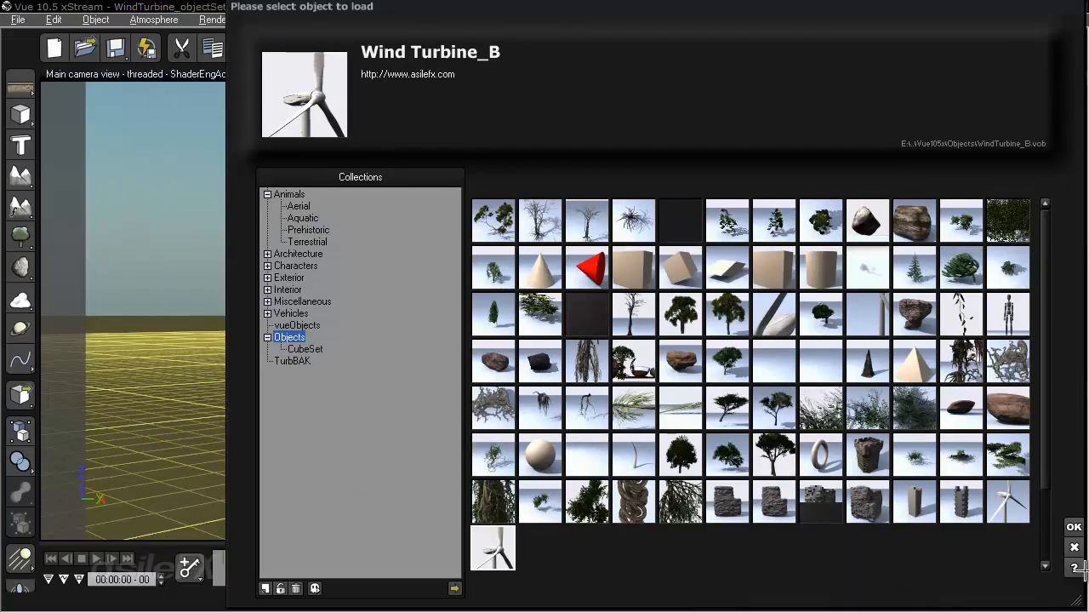
click(1074, 526)
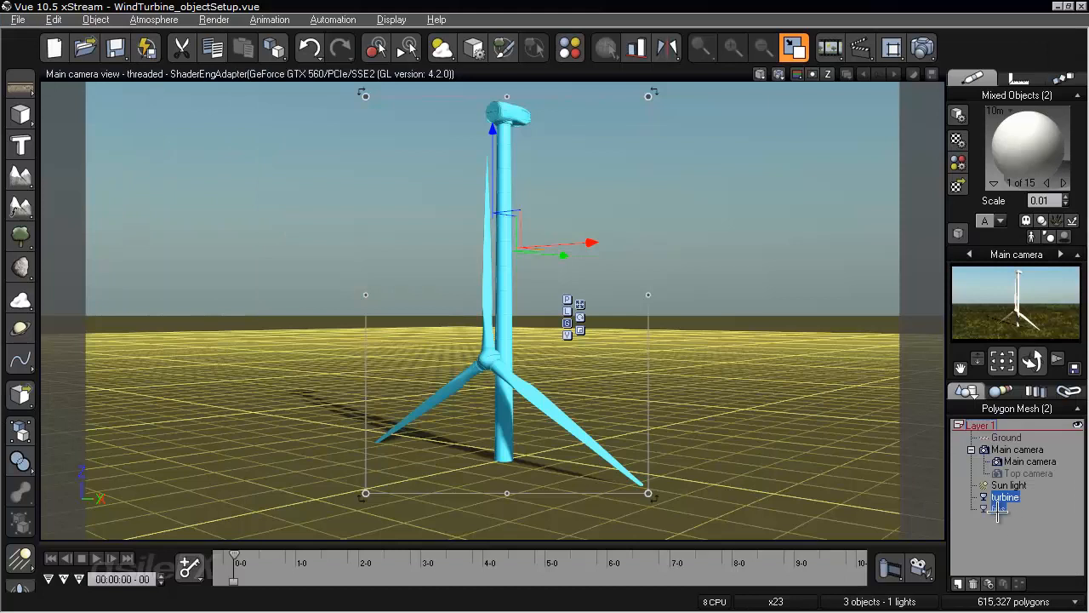
- Scrub the turbine animation forward to 00:00:05-02 to preview the fins turning on the tower
click(241, 559)
drag(241, 560, 444, 535)
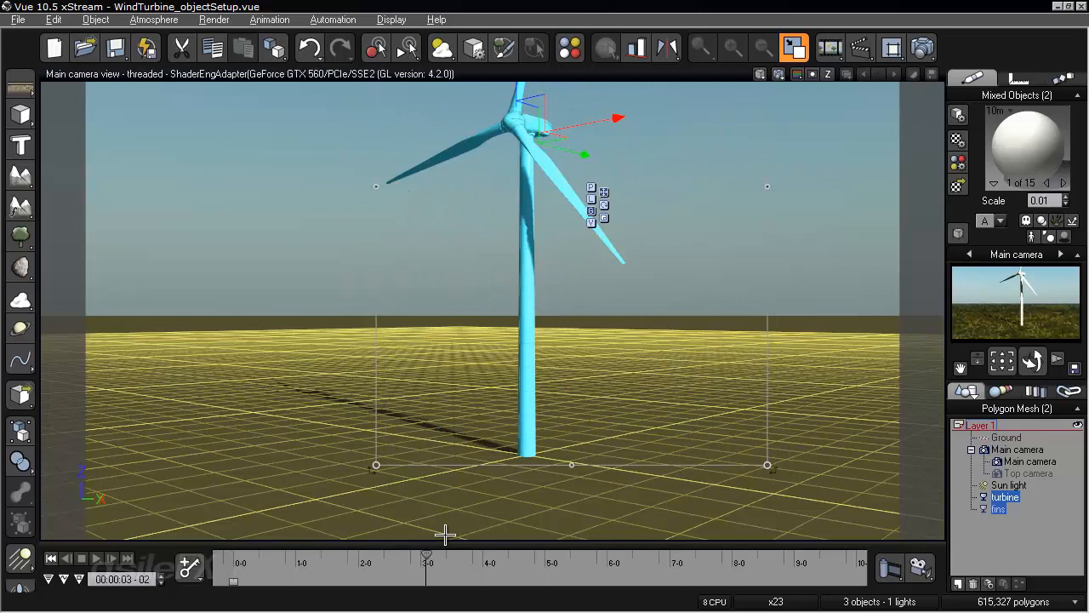
key(ctrl+z)
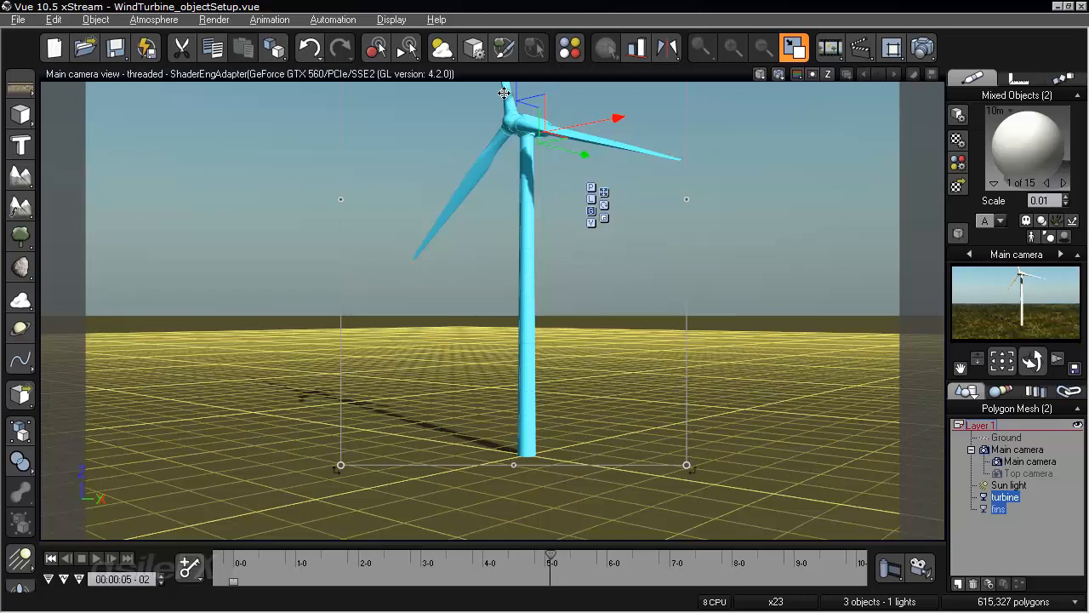
- Select only the fins, show all four views and review the fins' spin settings in the Animation Toolbox
ctrl+click(1005, 496)
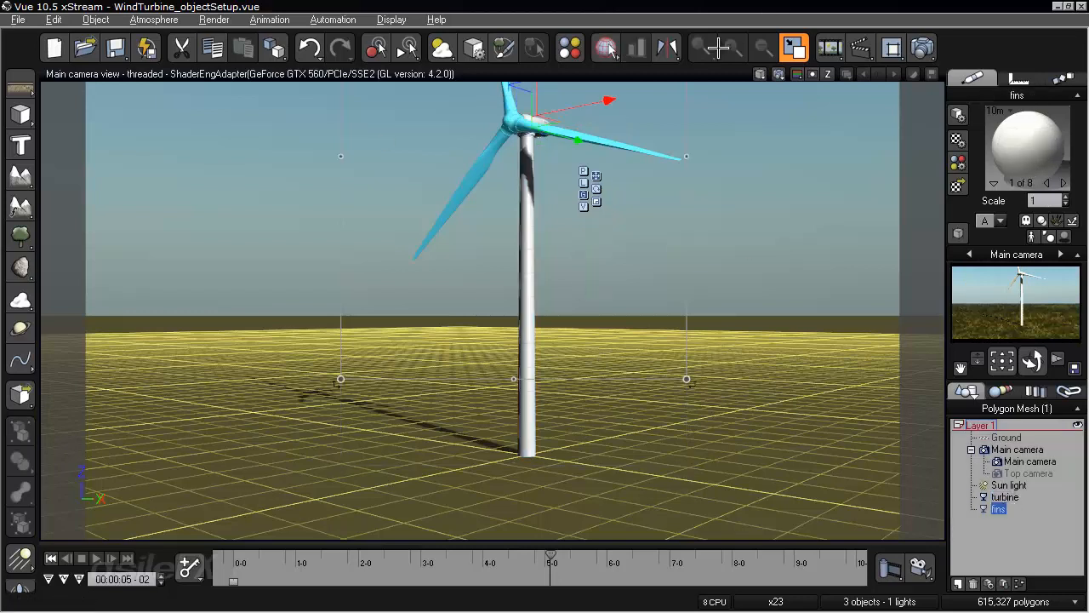
double_click(679, 73)
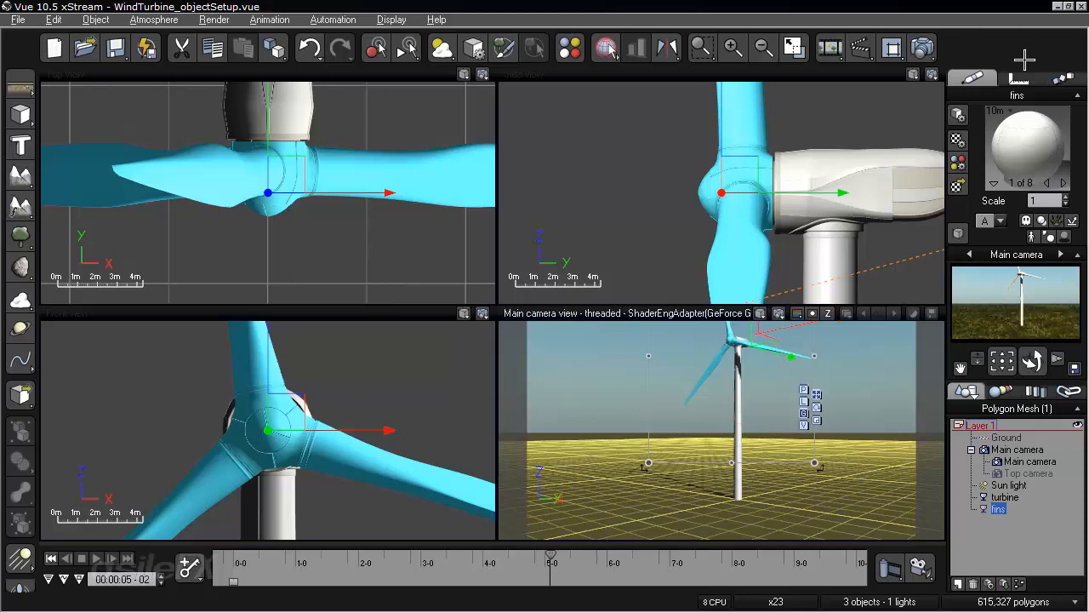
click(1065, 78)
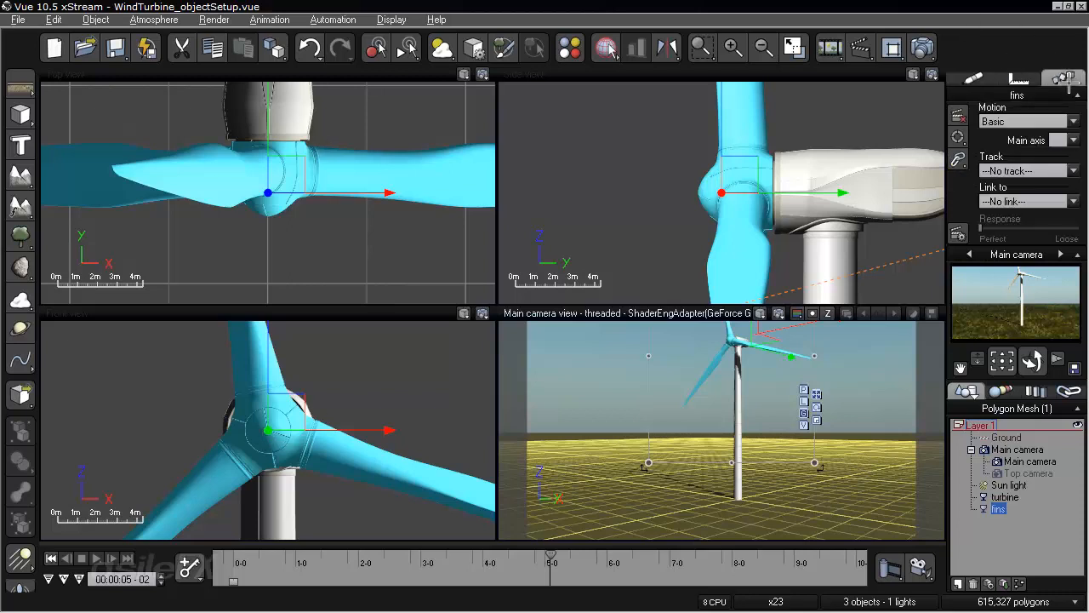
click(957, 230)
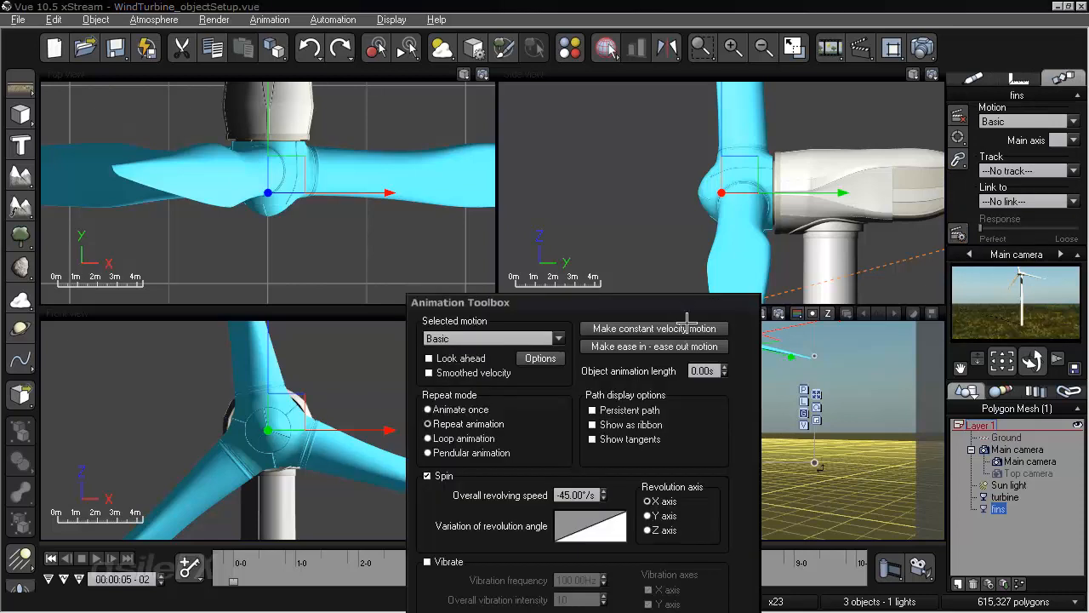
drag(695, 292, 674, 126)
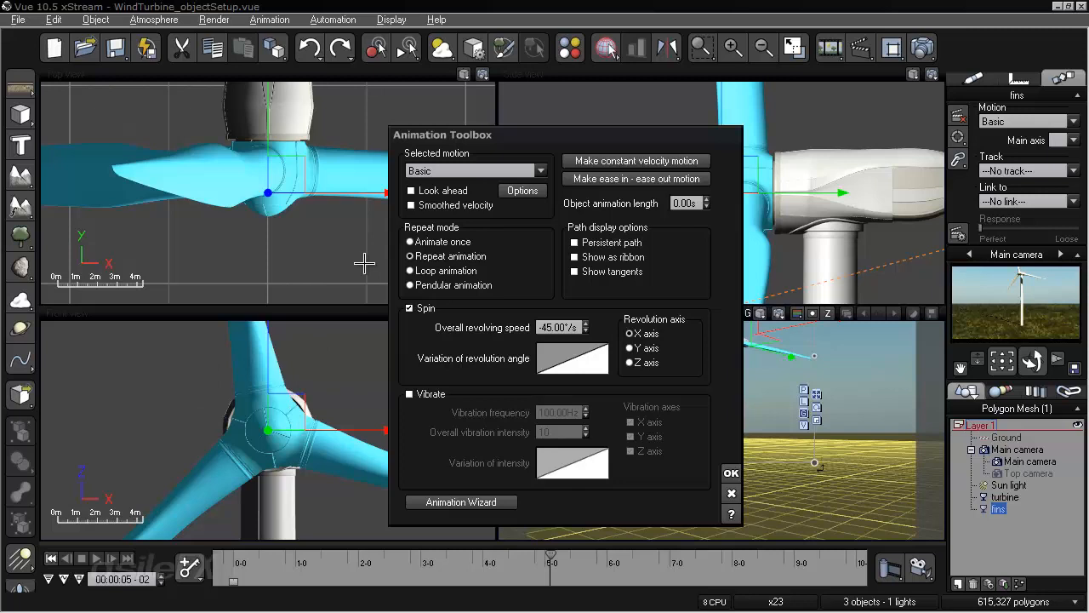
drag(500, 132, 282, 127)
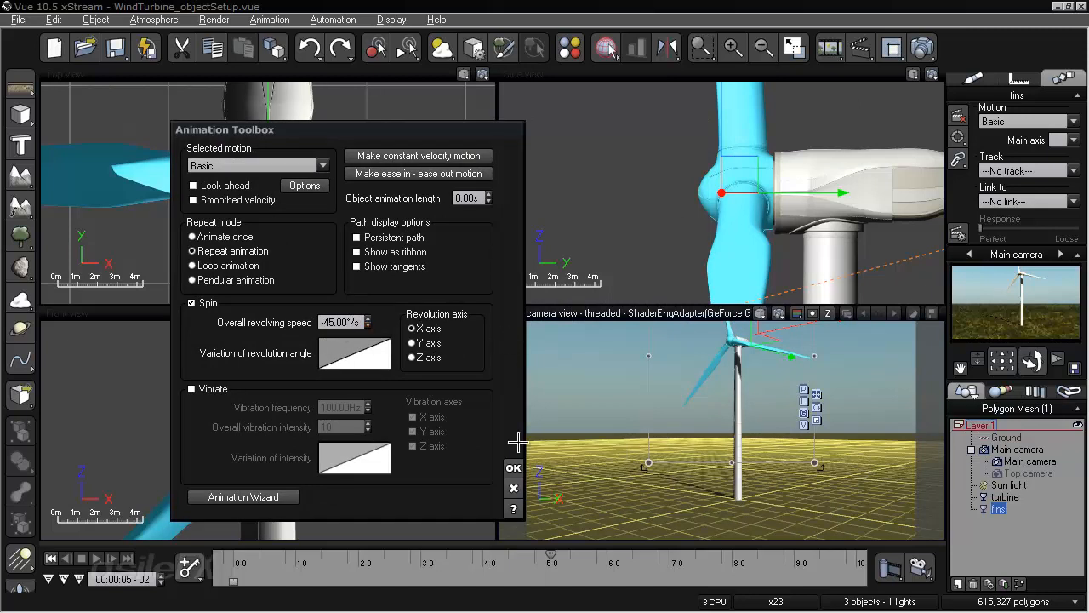
click(513, 467)
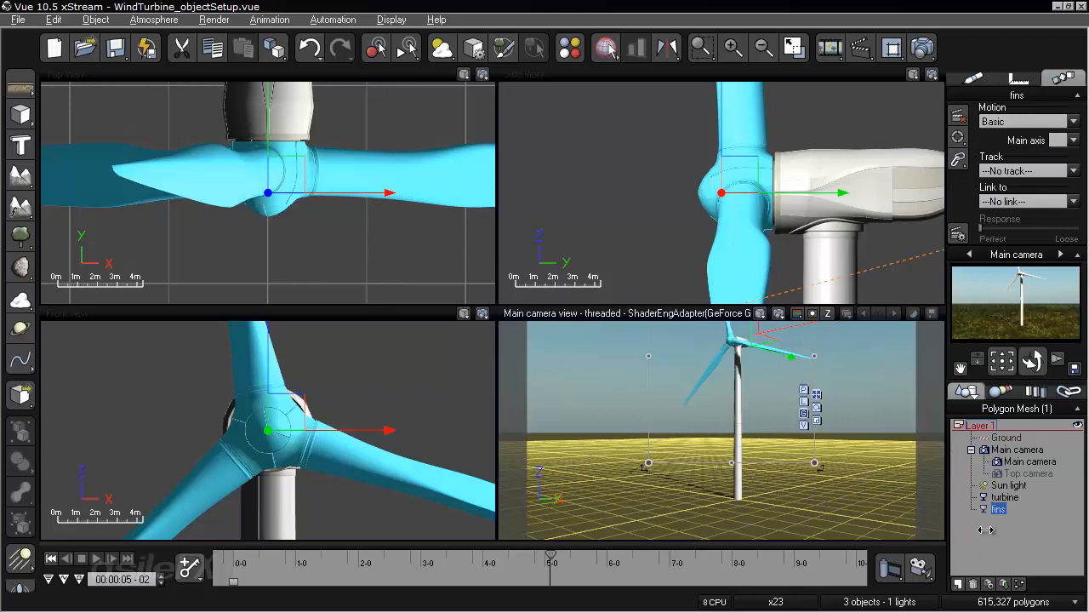
- Compare the motion and main axis settings of the turbine object with those of the fins
click(1005, 497)
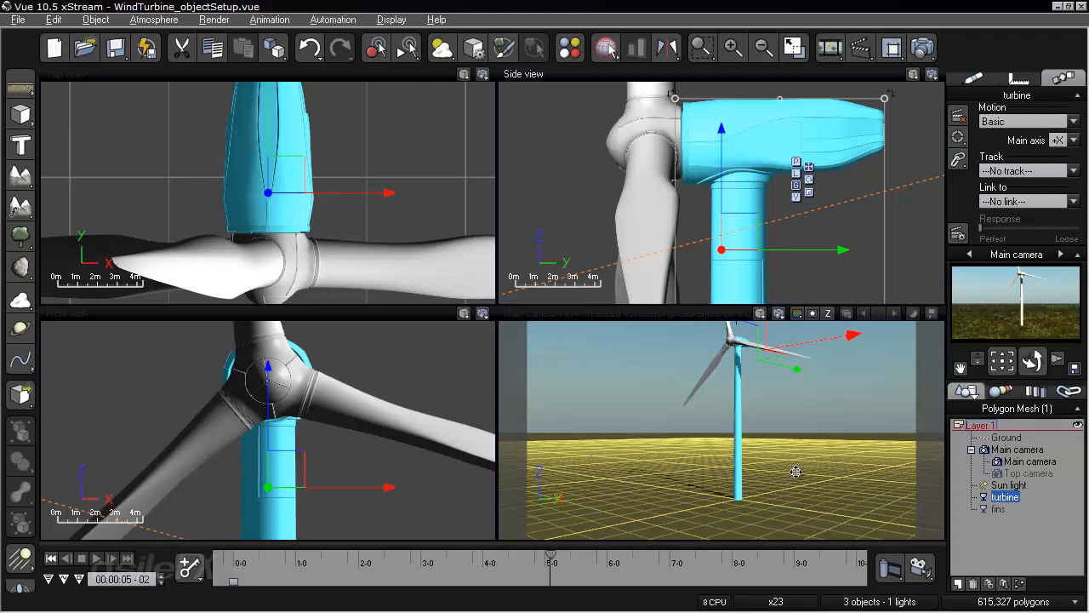
click(998, 509)
click(1004, 497)
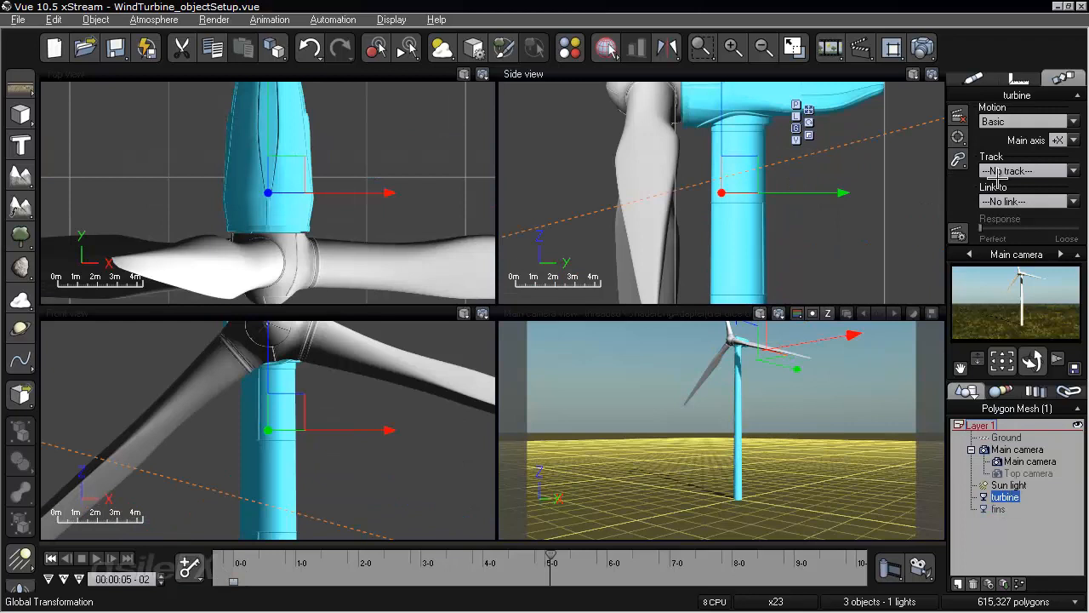
click(998, 509)
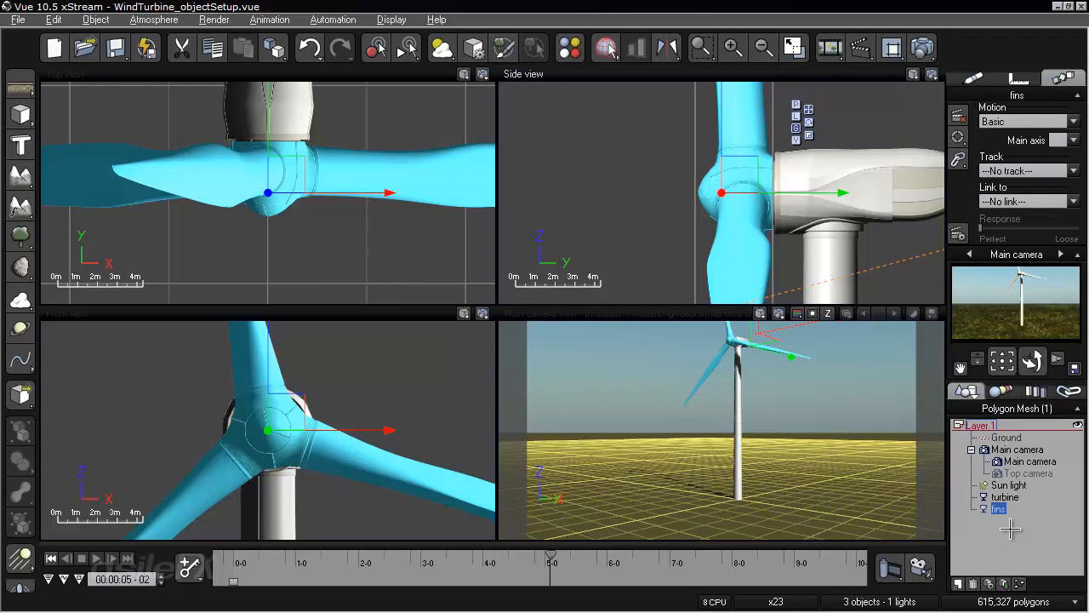
- Select the turbine and fins together and view the Save Object options for the pair without saving
click(1005, 497)
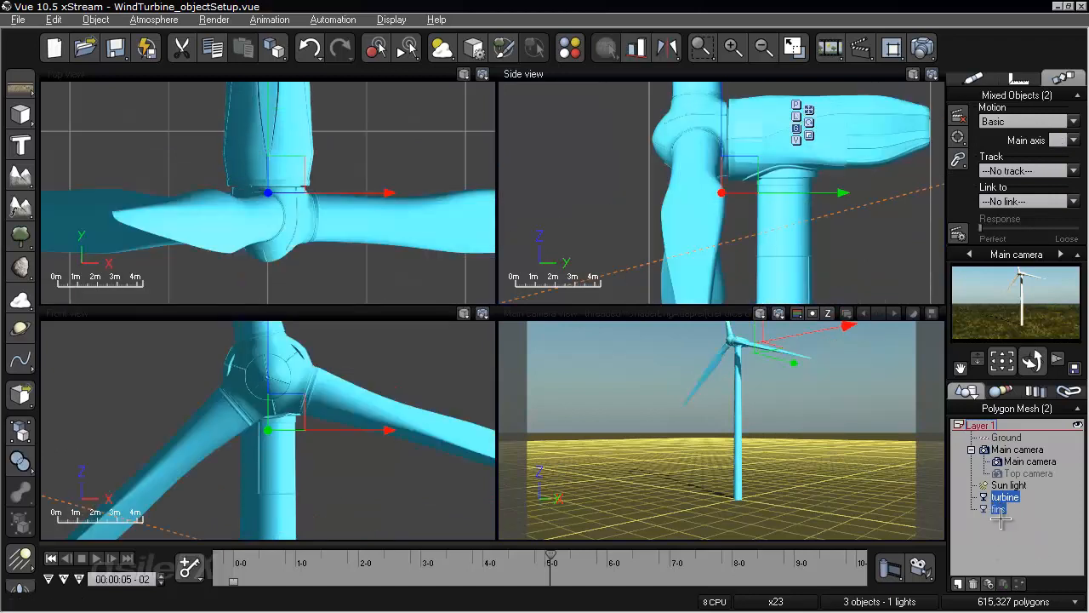
ctrl+click(998, 510)
ctrl+click(998, 510)
right_click(444, 358)
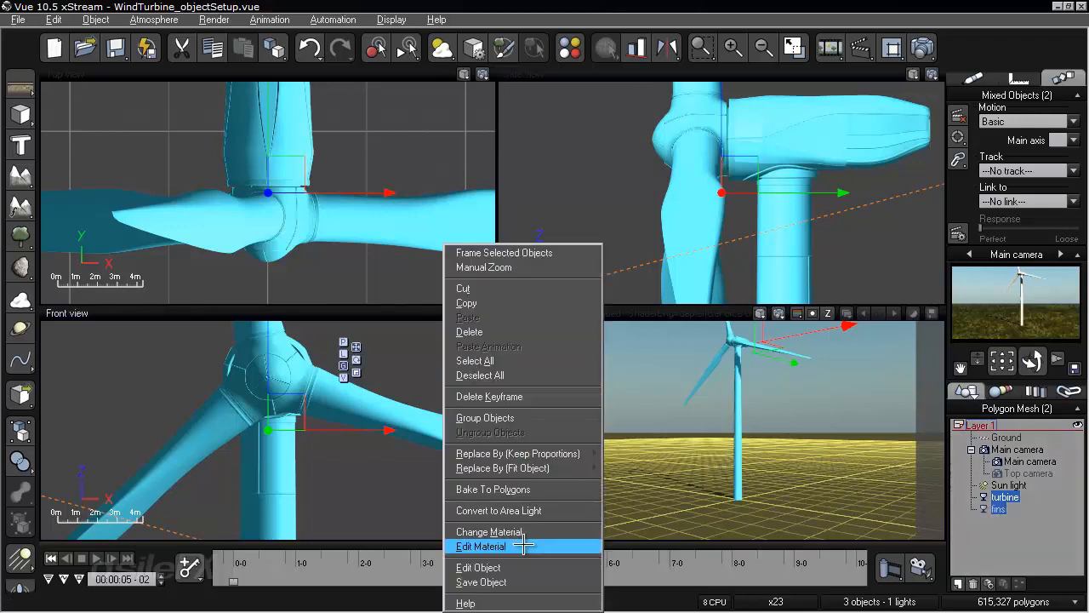
click(482, 582)
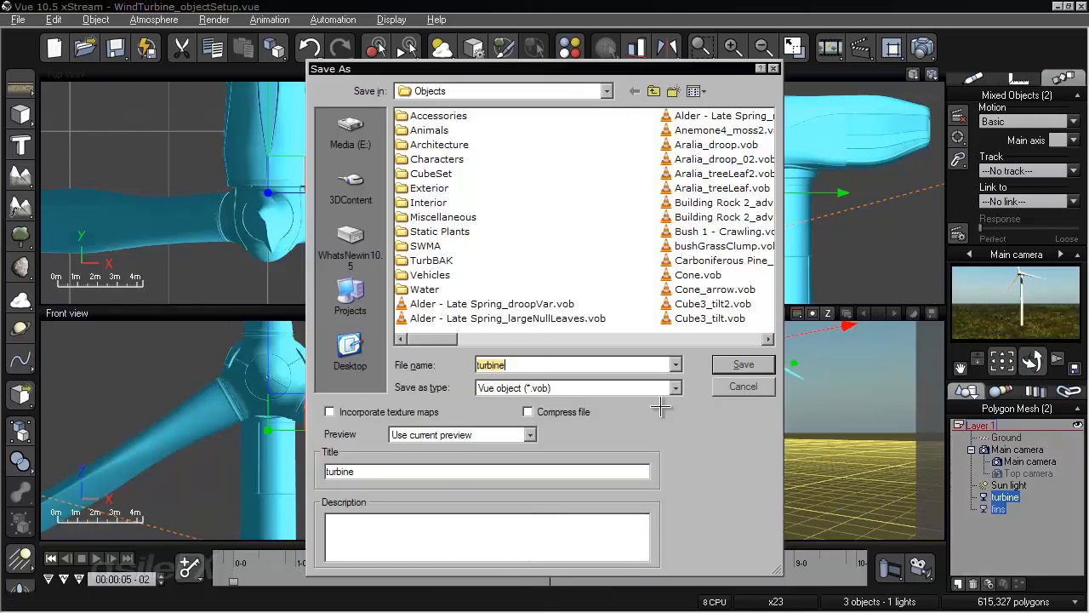
click(744, 386)
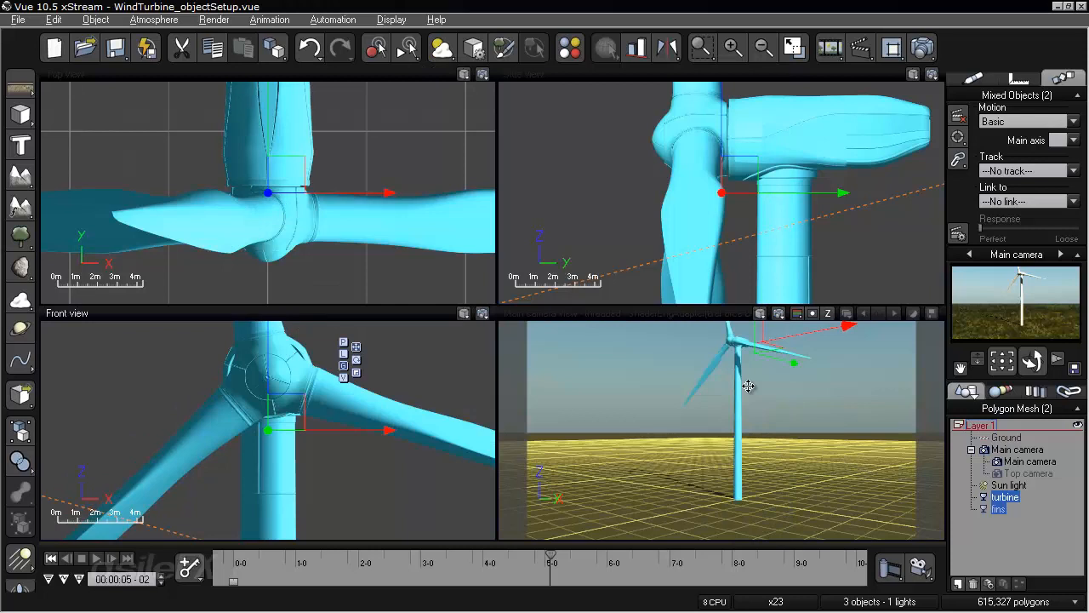
- In the enlarged main camera view, deselect both objects, rewind the animation to the start and reframe the turbine
double_click(672, 315)
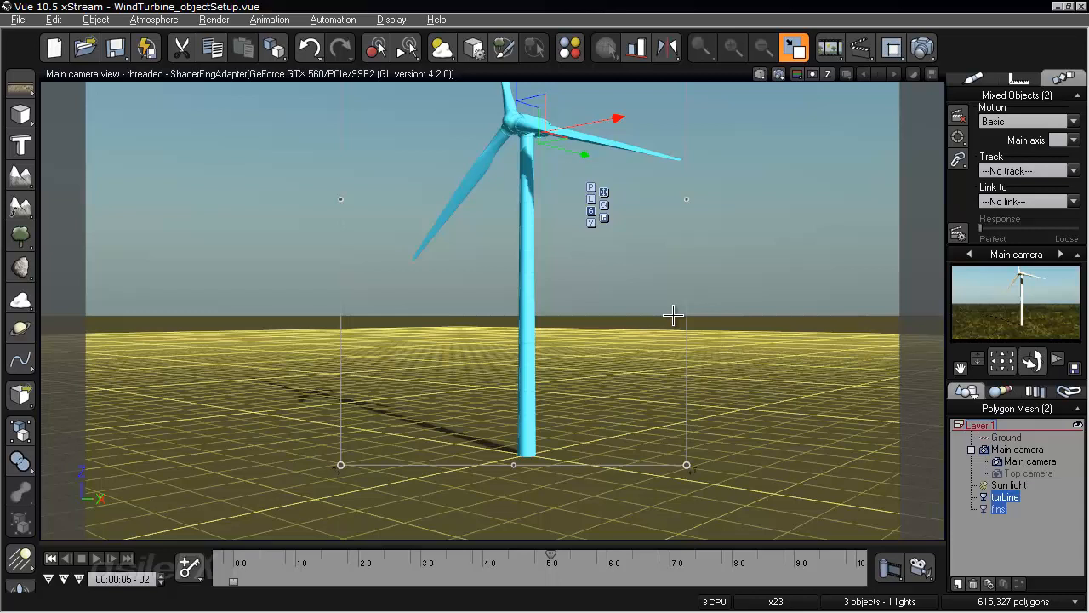
click(994, 529)
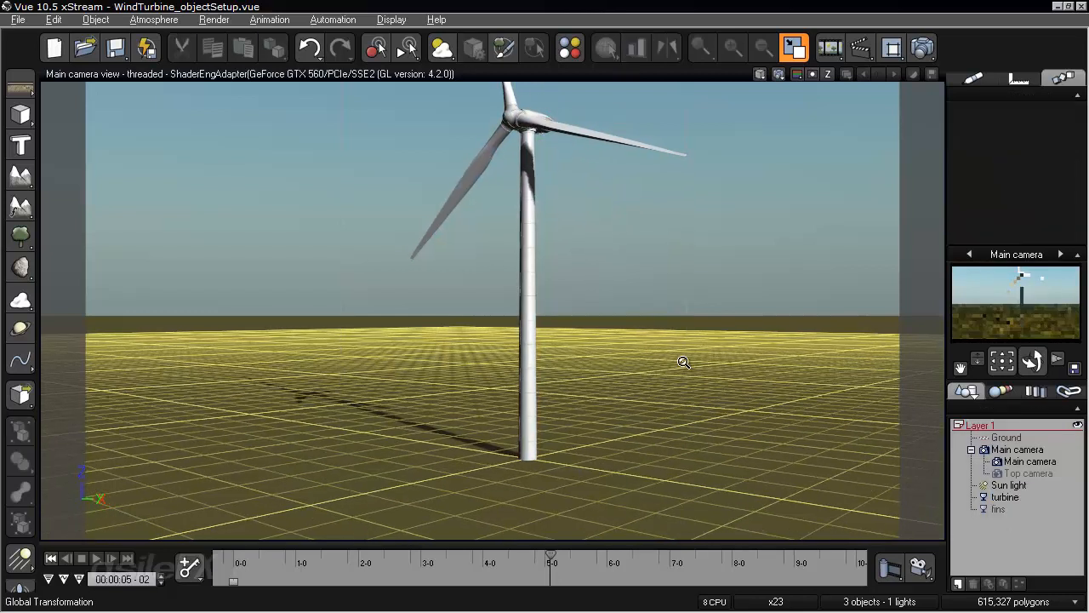
click(51, 557)
ctrl+right_drag(379, 422, 442, 451)
right_drag(581, 295, 617, 443)
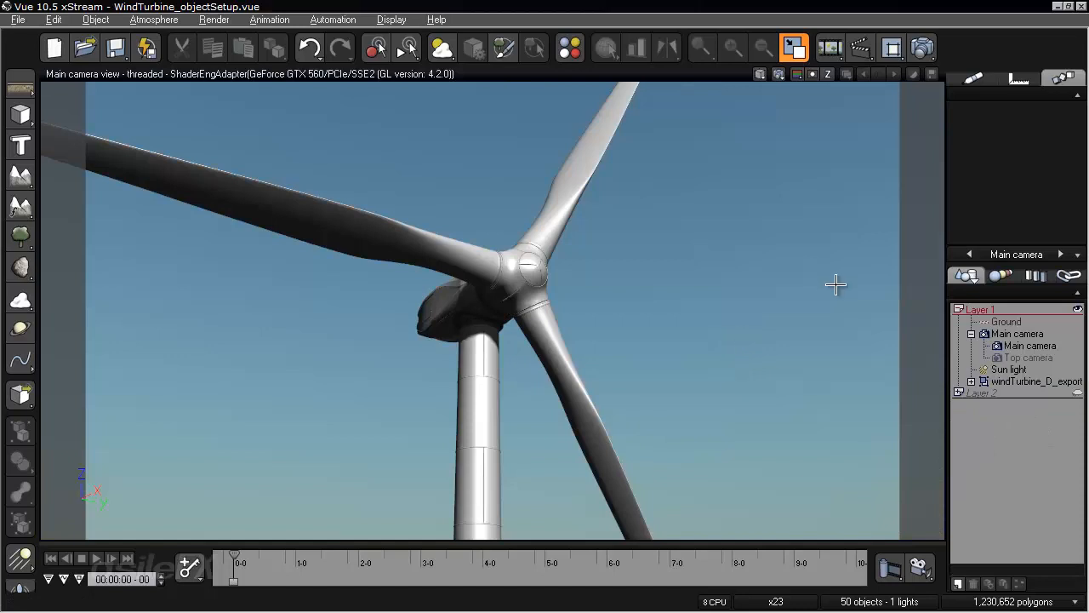
- Expand the windTurbine_D_export group down through FINs_rotation, fins and part2 to examine its nested meshes
click(1019, 384)
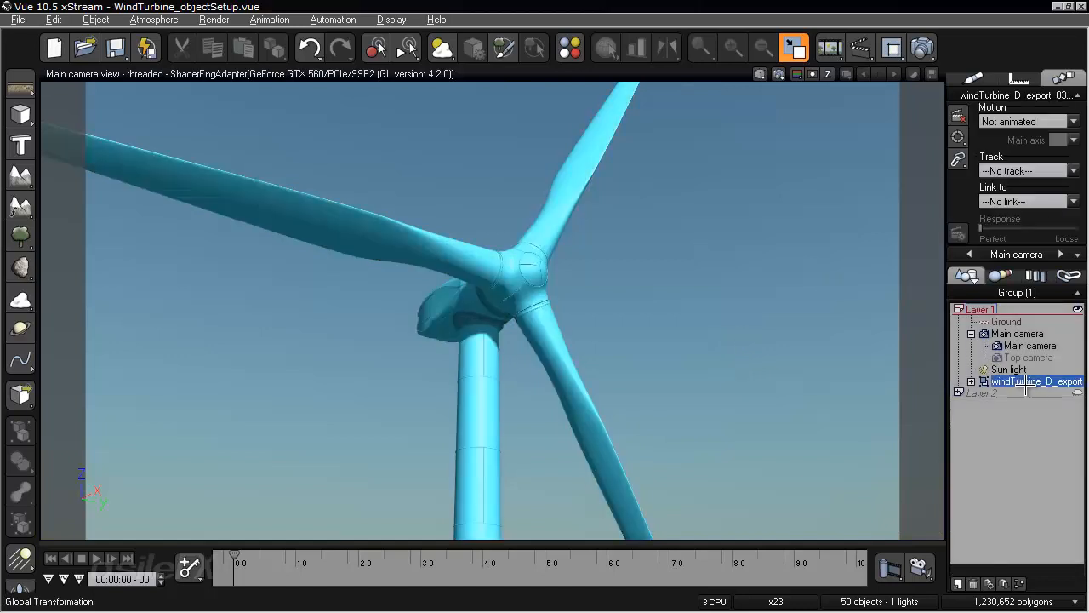
click(971, 381)
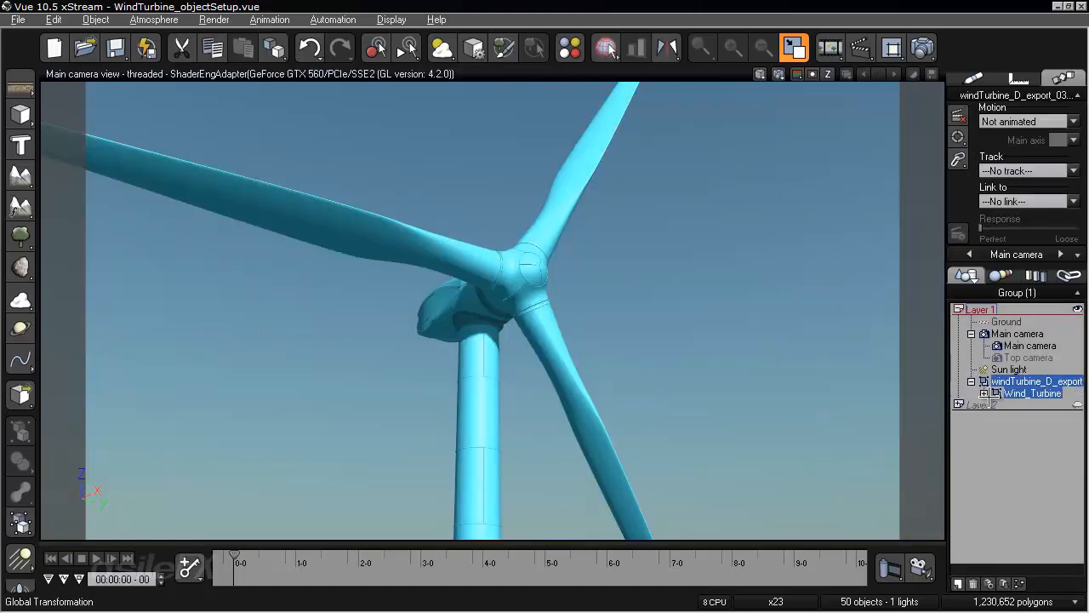
click(983, 393)
click(996, 417)
click(996, 406)
click(1010, 429)
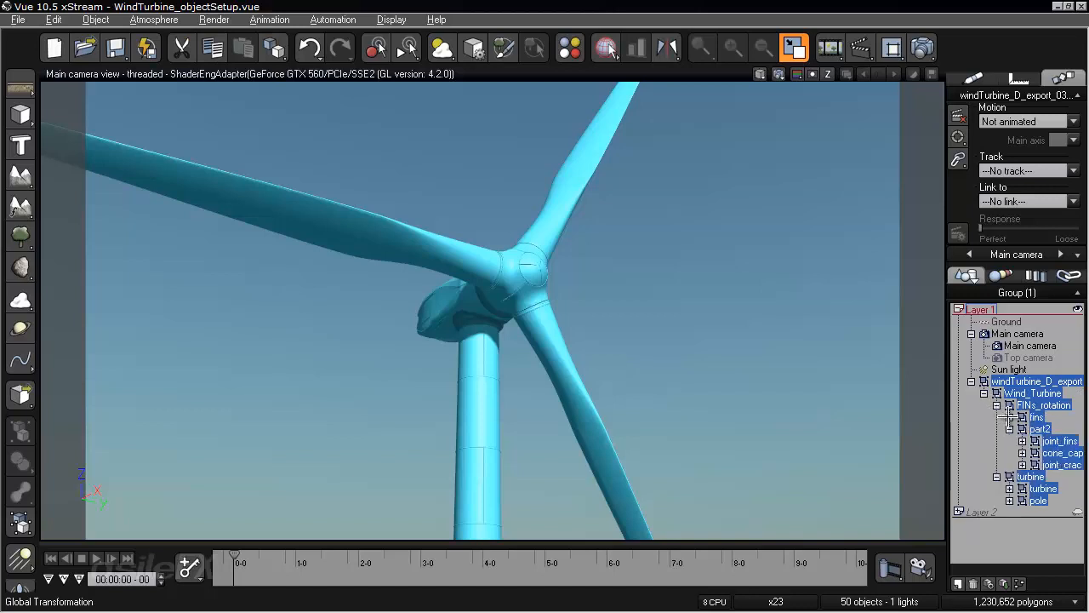
click(1009, 417)
click(1022, 441)
click(1023, 429)
scroll(1025, 459, down, 1)
click(1022, 487)
click(1022, 511)
click(1022, 534)
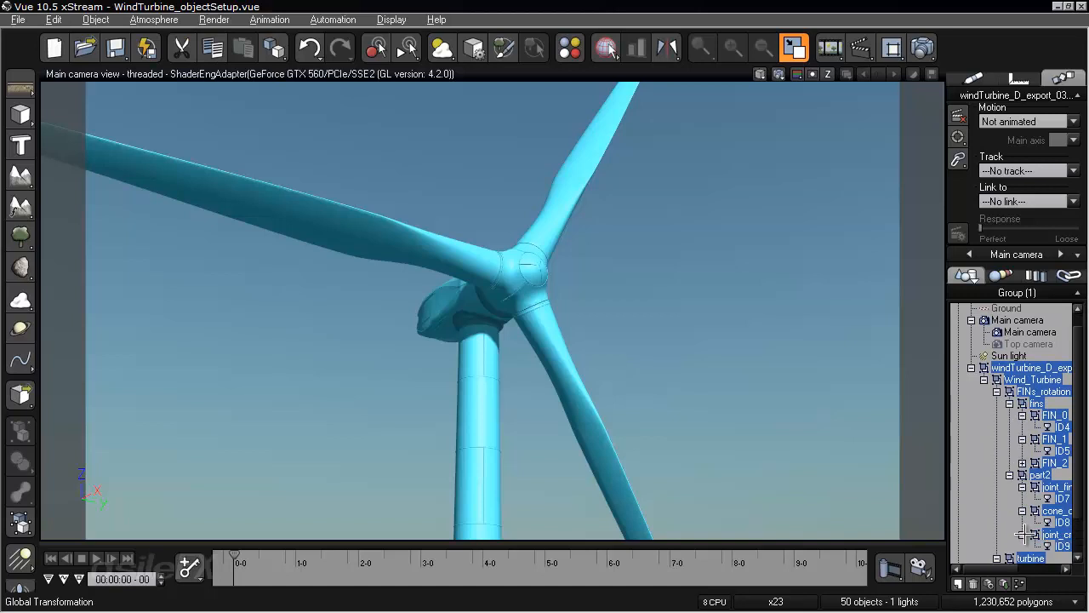
- Select FIN_1, part2 and the whole FINs_rotation group in turn to examine which turbine parts each contains
scroll(1021, 519, down, 3)
click(1062, 408)
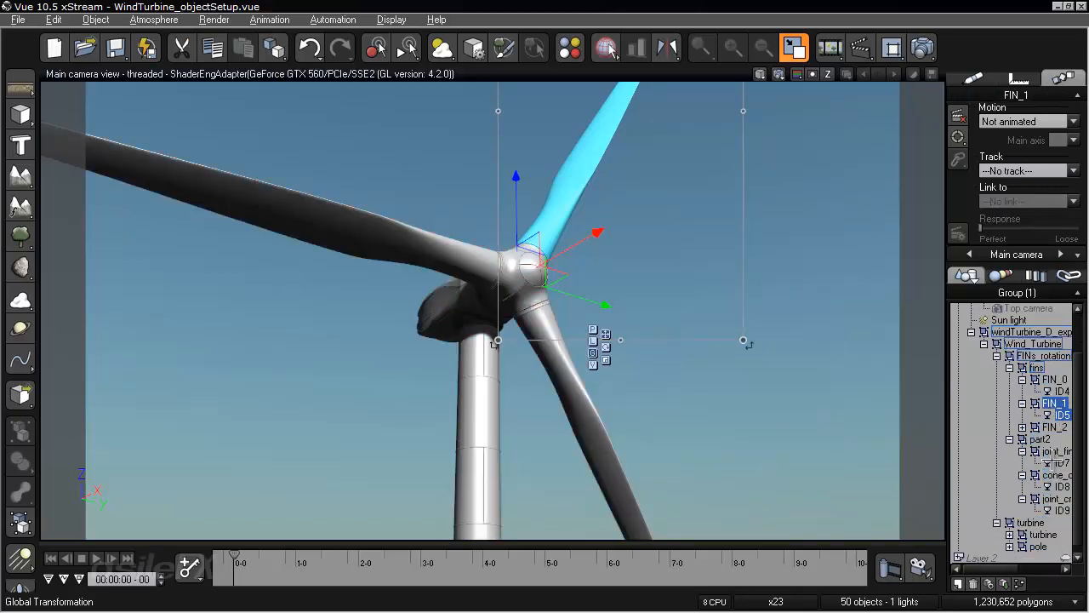
click(1039, 439)
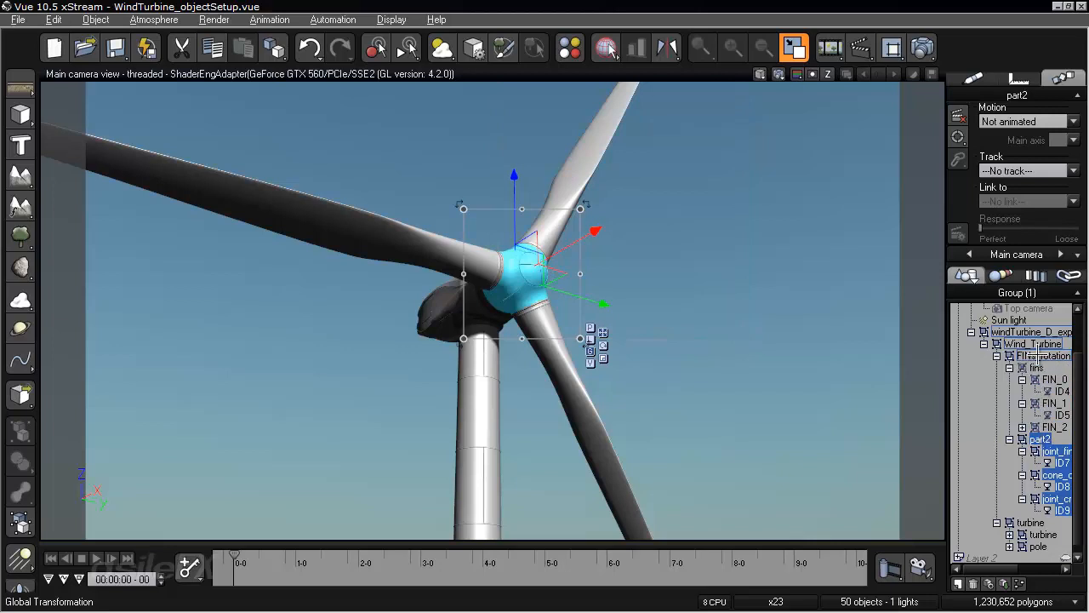
click(1036, 357)
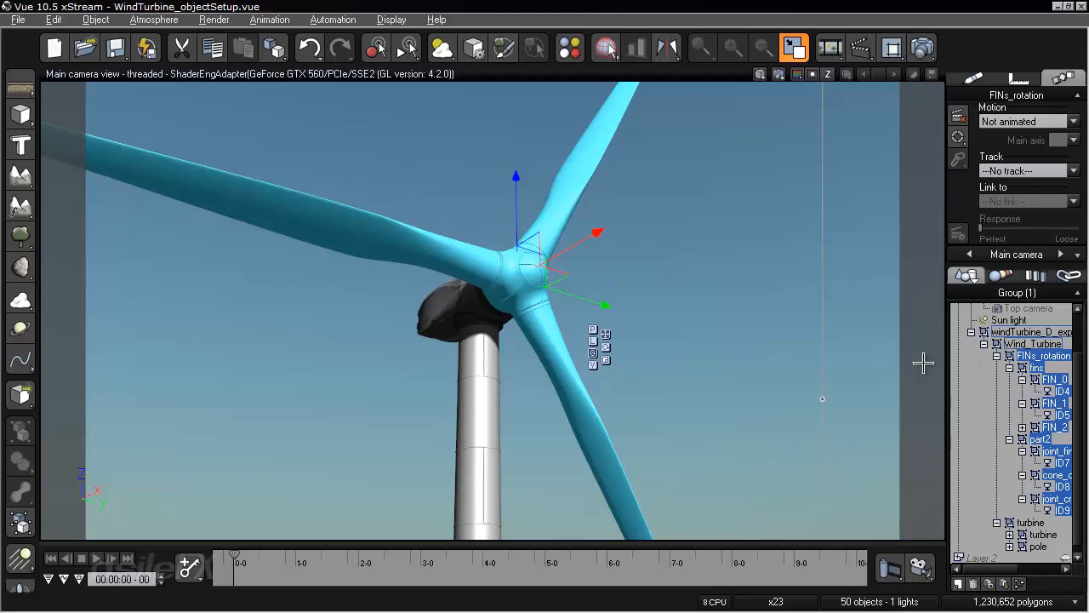
- Ungroup FINs_rotation and its fin and hub subgroups into individual meshes
right_drag(808, 323, 552, 457)
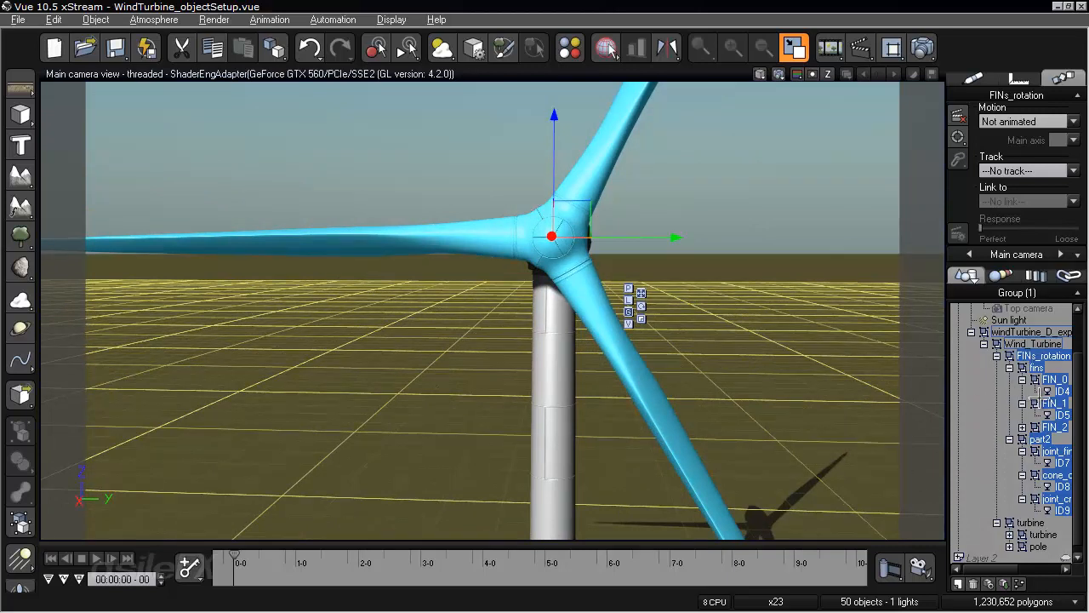
click(21, 523)
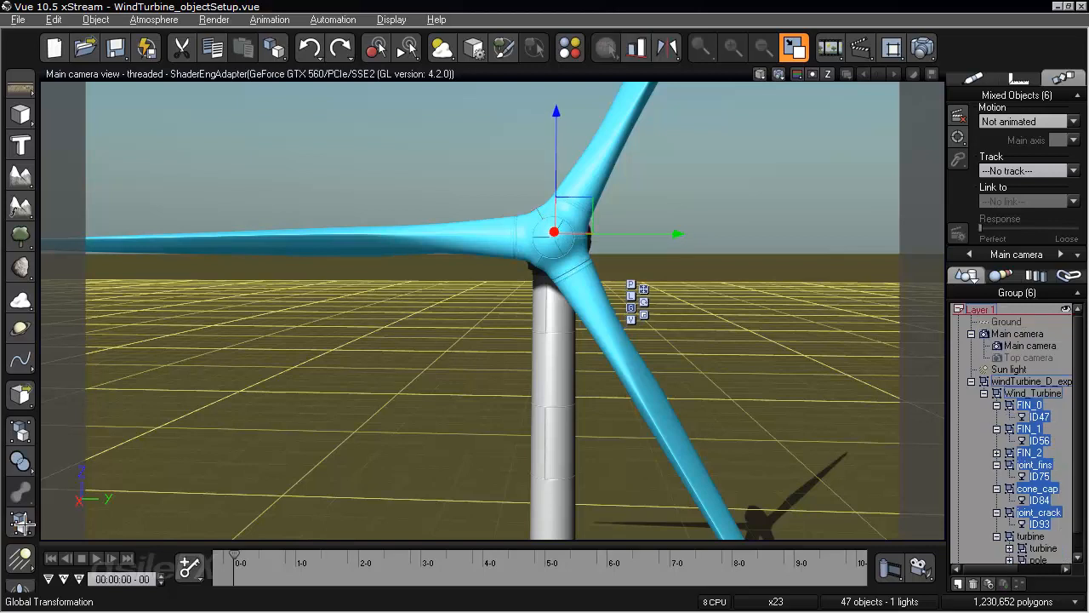
click(24, 523)
- Ungroup the remaining windTurbine_D_export hierarchy until every part of the turbine is a loose polygon mesh
click(1036, 383)
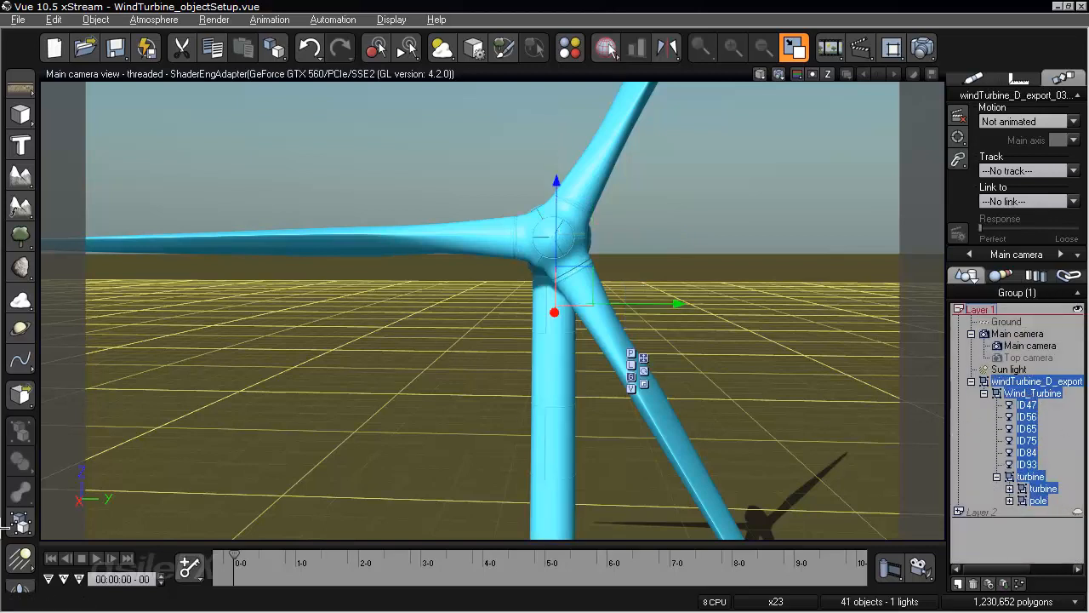
click(21, 522)
click(20, 522)
click(22, 522)
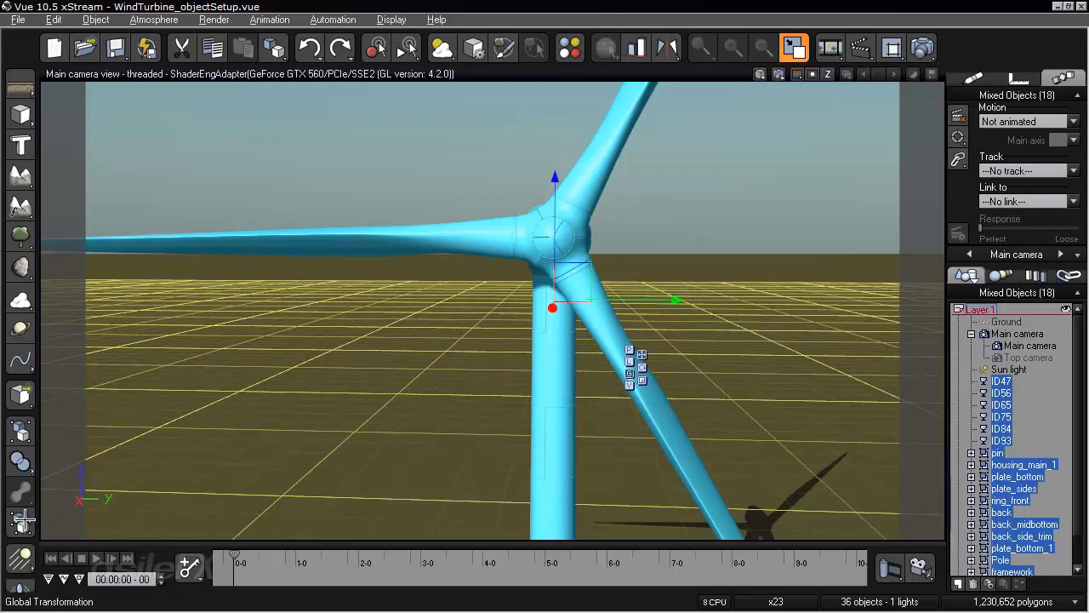
click(22, 522)
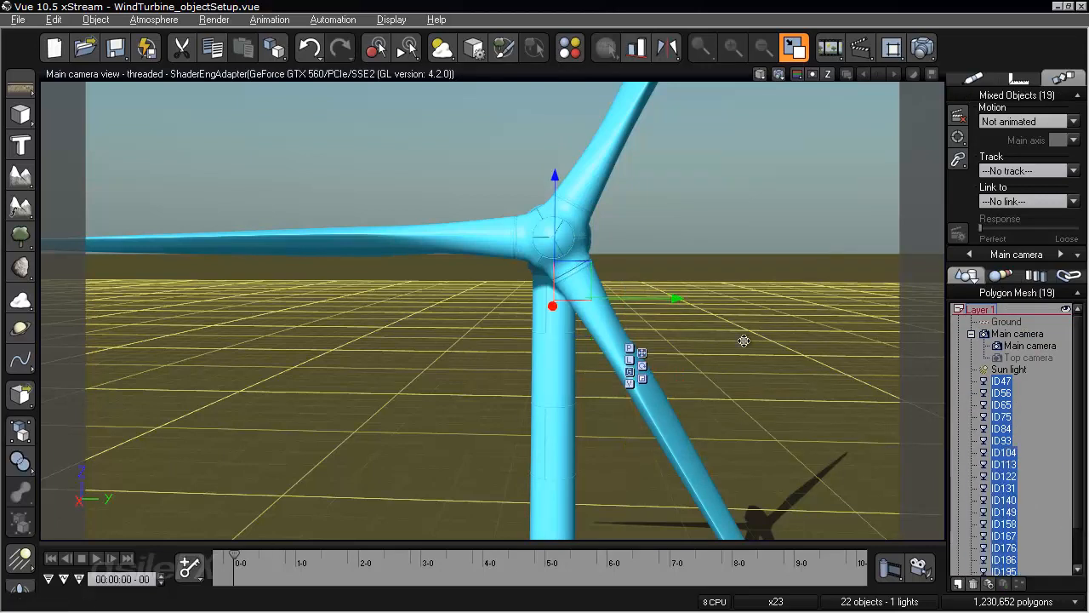
- Select the loose meshes from ID47 to ID113 one by one to identify which belong to the rotating fins and hub
click(1011, 380)
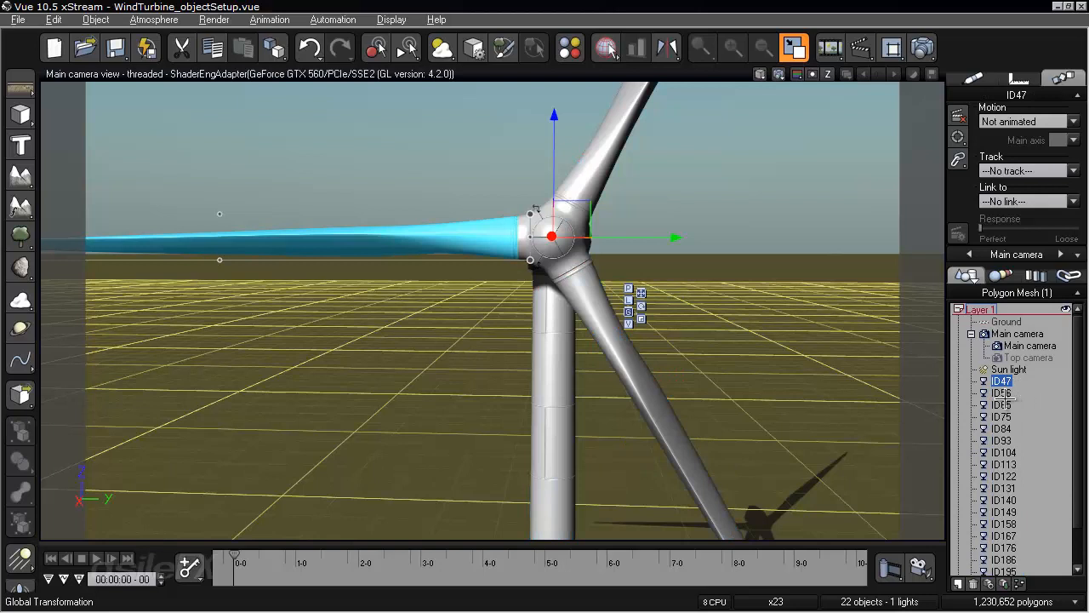
click(1013, 394)
click(1008, 405)
click(1003, 416)
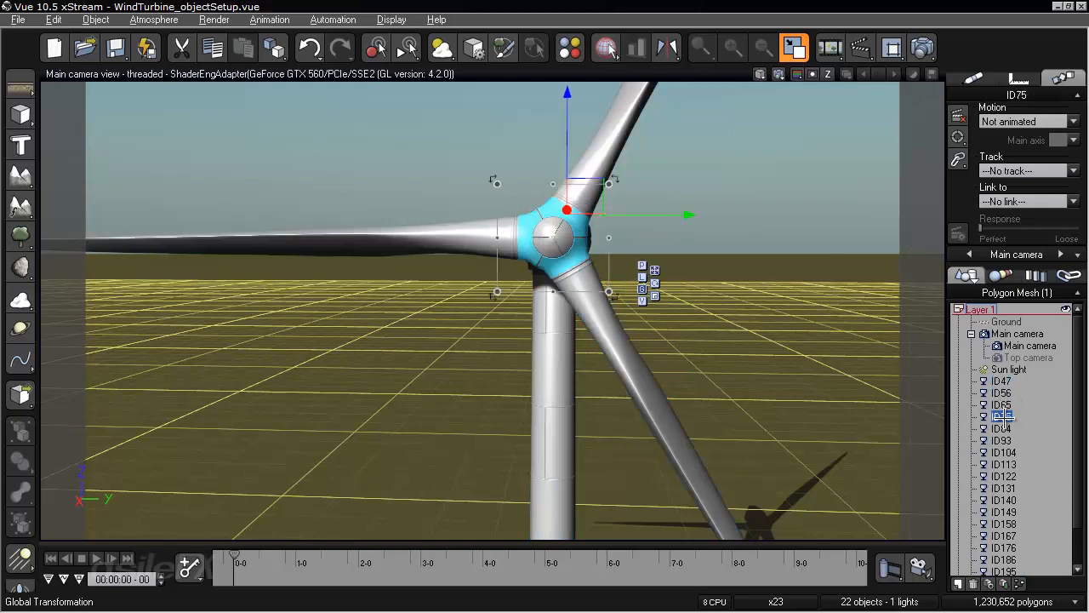
click(1003, 428)
click(1003, 440)
click(1007, 452)
click(1008, 466)
right_drag(526, 281, 828, 462)
click(1004, 452)
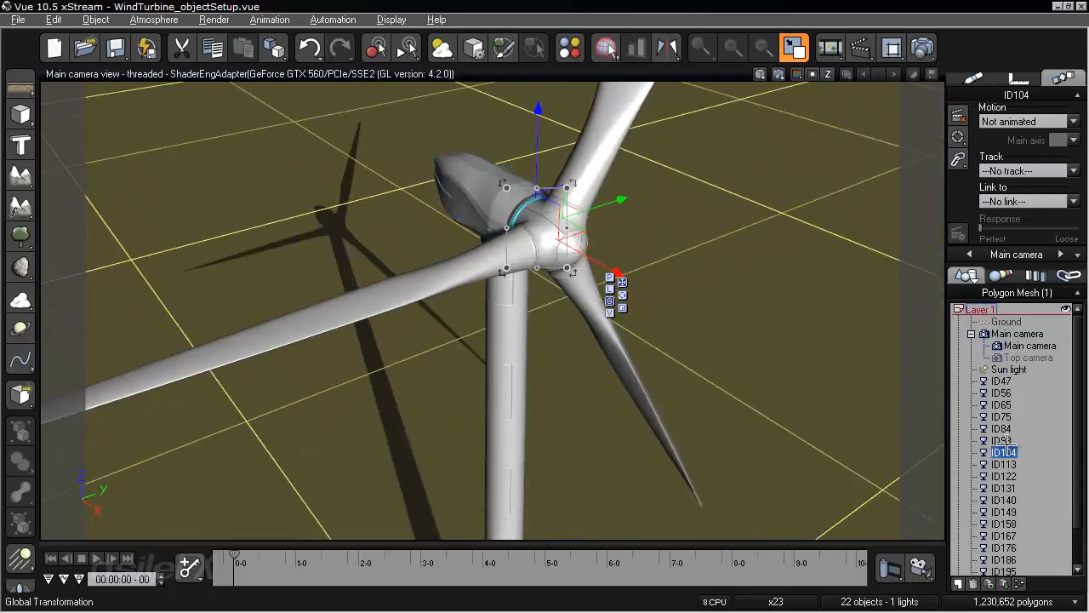
- Group the six fin and hub meshes from ID47 to ID93
click(1003, 440)
shift+click(1002, 381)
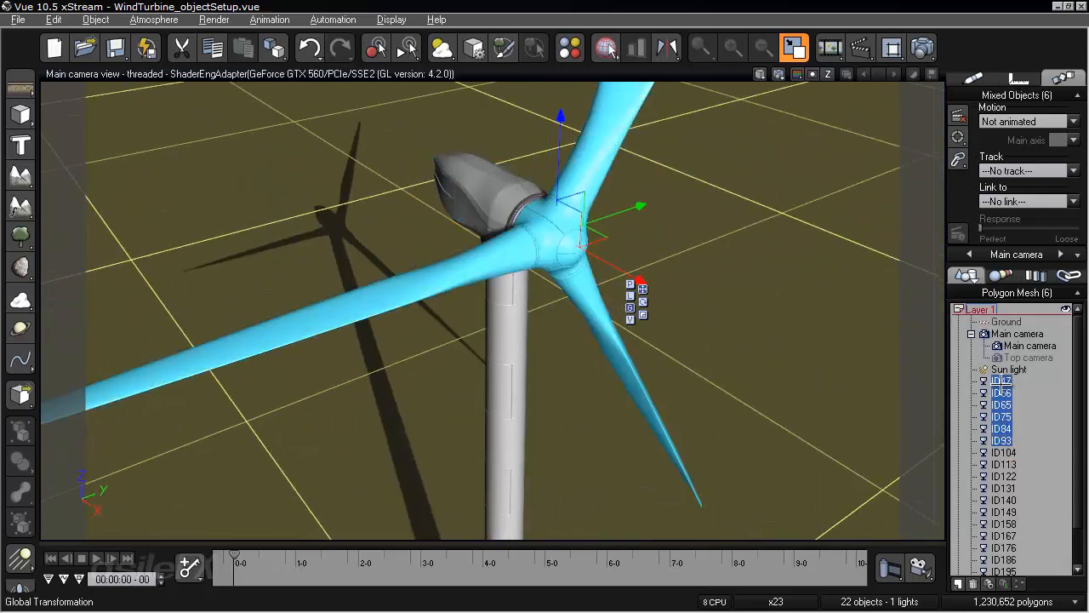
right_drag(642, 247, 394, 103)
ctrl+right_drag(596, 288, 601, 292)
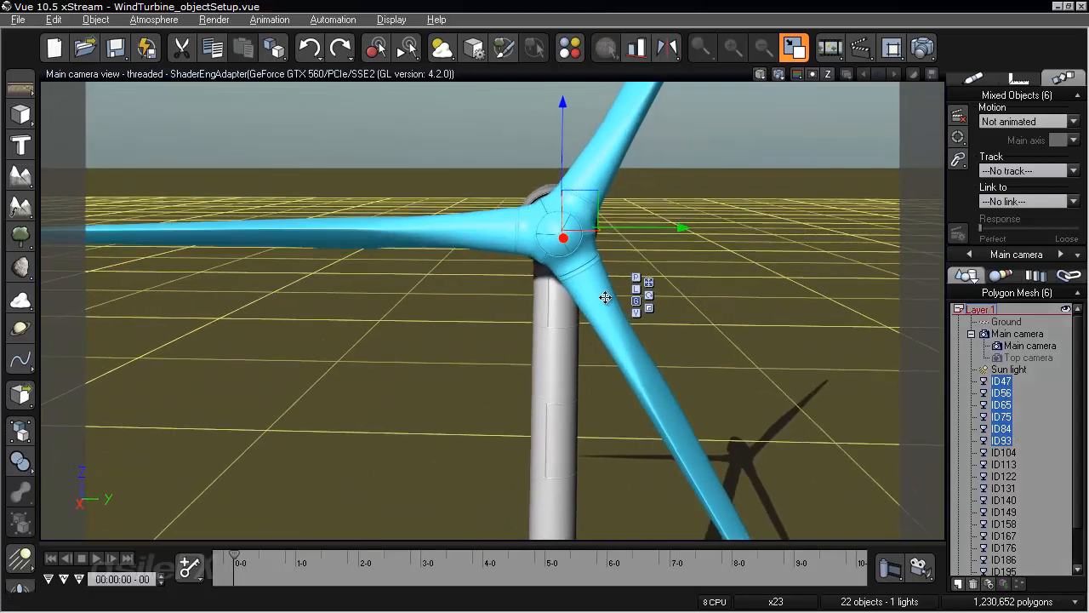
scroll(602, 291, up, 5)
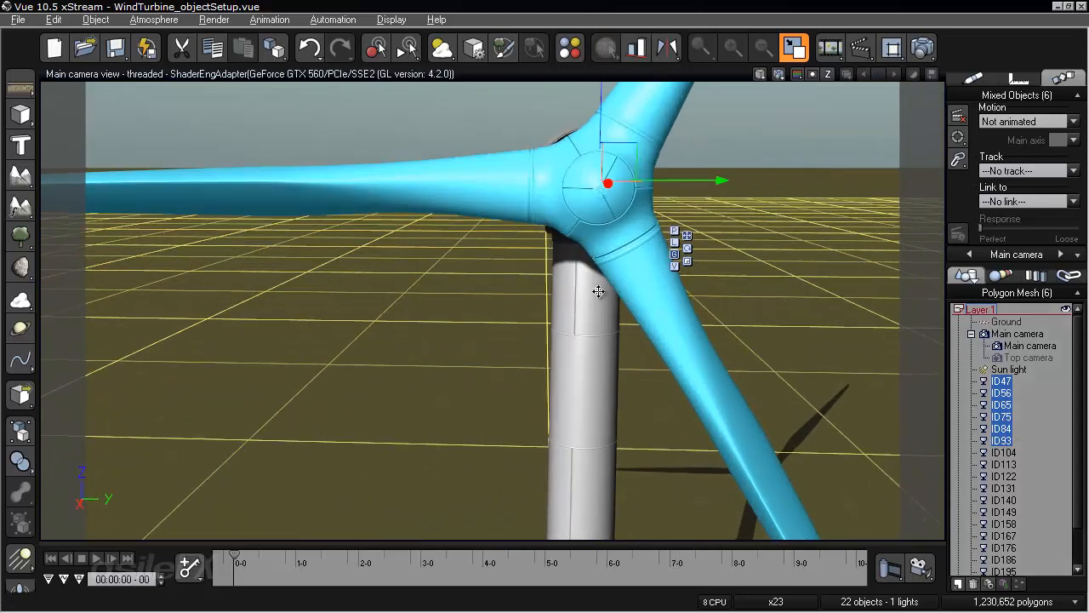
scroll(599, 291, up, 5)
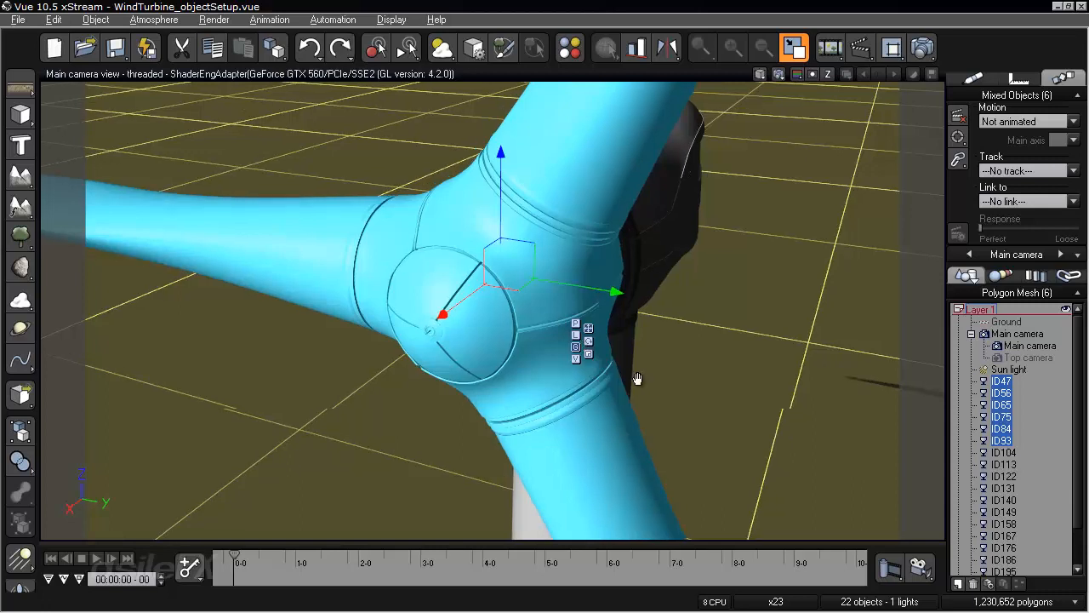
key(ctrl+z)
right_drag(662, 263, 656, 267)
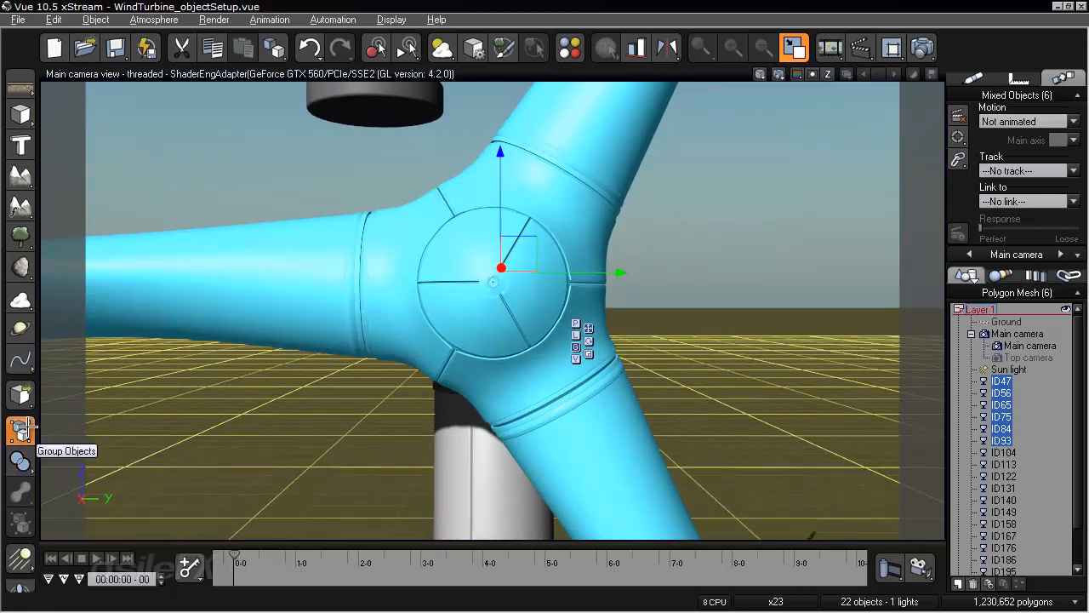
click(21, 430)
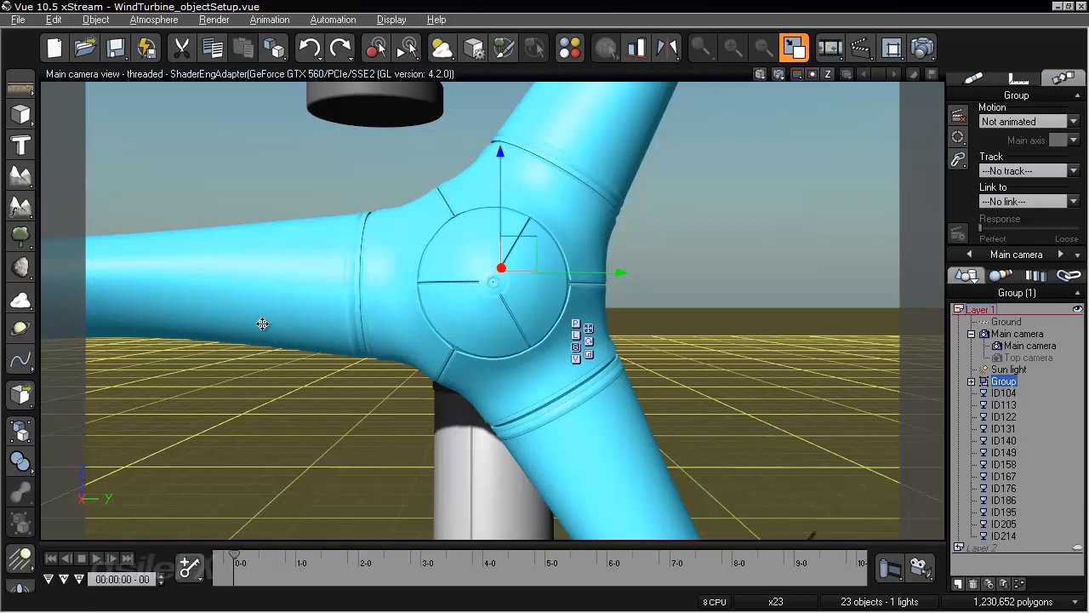
- Show all four views and move the displaced round plate ID214 back between the pole and the housing
double_click(647, 70)
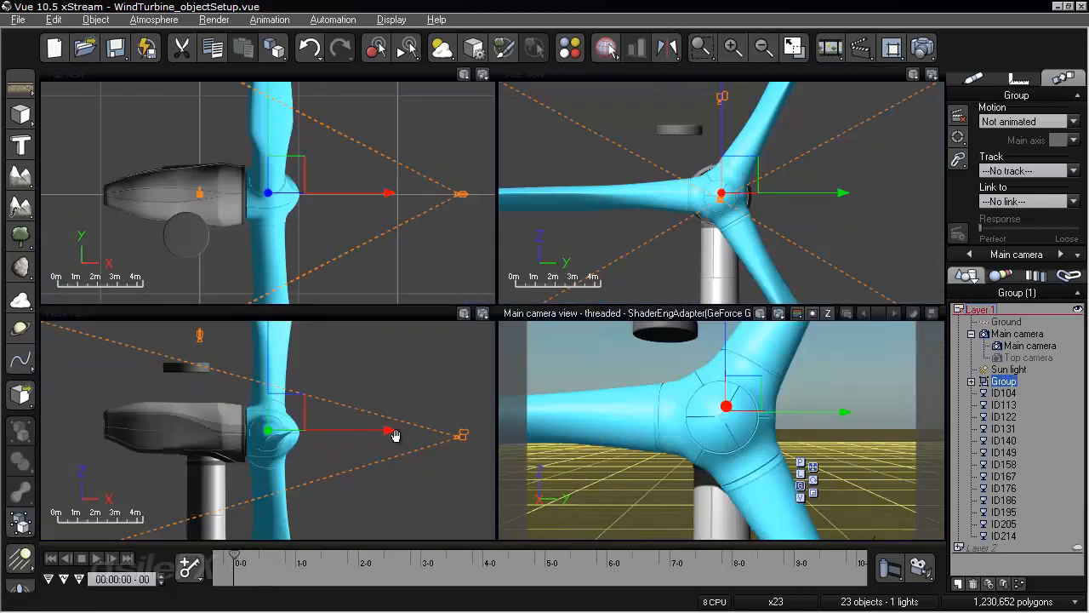
right_drag(381, 437, 400, 449)
scroll(400, 449, up, 3)
right_drag(134, 428, 284, 430)
right_drag(285, 248, 296, 159)
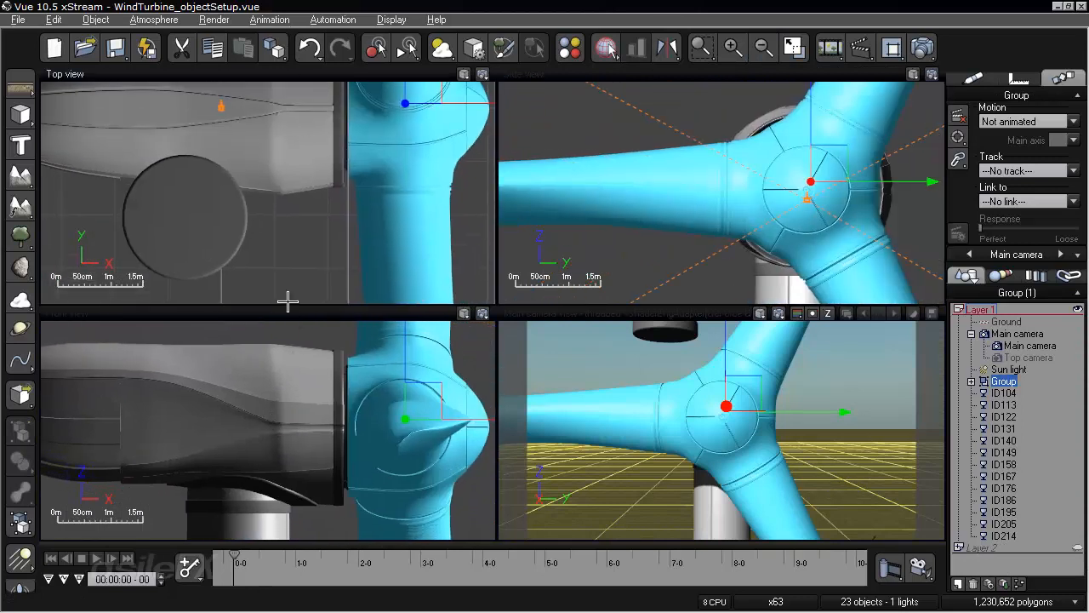
click(240, 226)
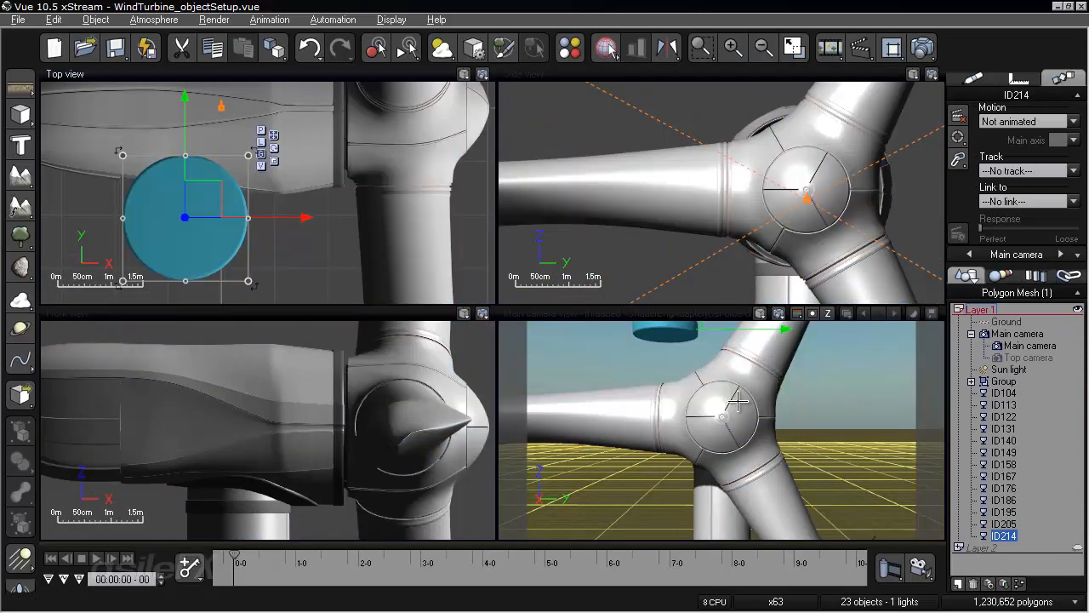
right_drag(750, 477, 881, 544)
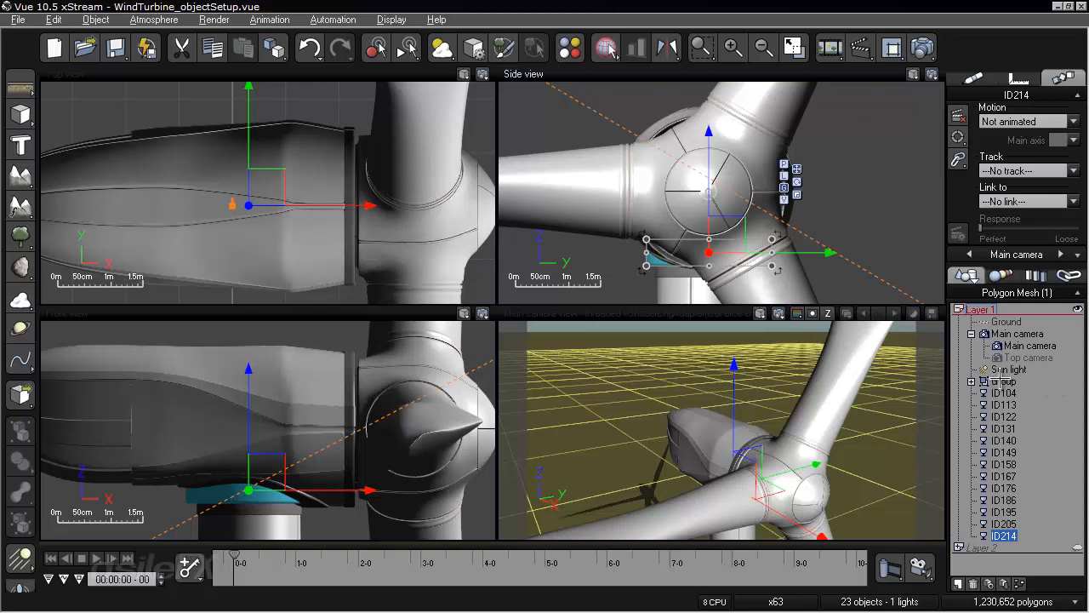
- Select the fins group and move it from the top of the tower down to ground level at the world origin
click(1000, 381)
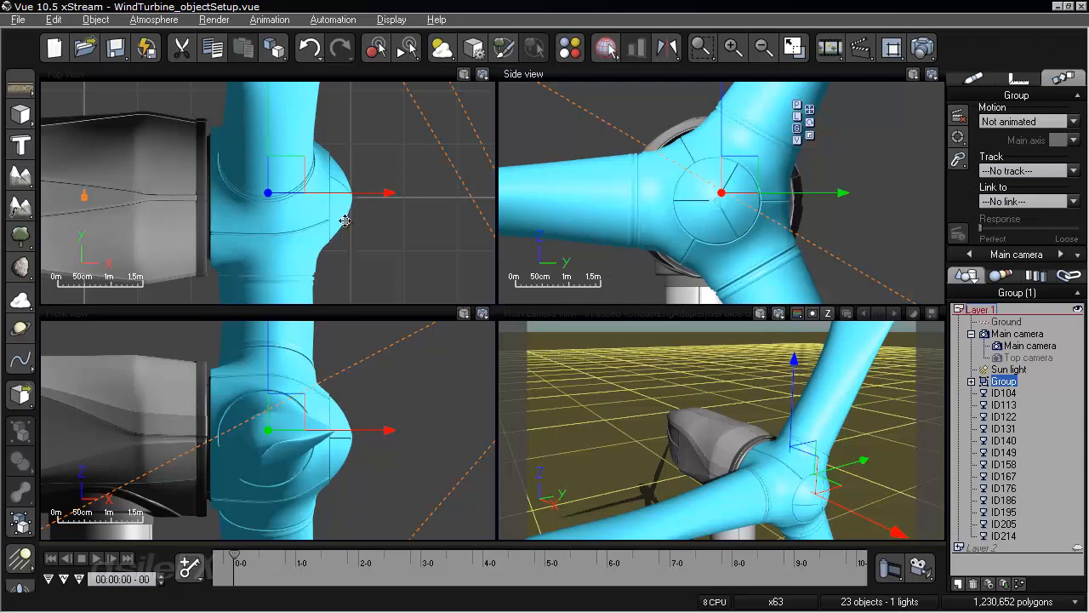
right_drag(266, 400, 304, 315)
double_click(304, 312)
right_drag(538, 489, 496, 343)
scroll(511, 349, down, 10)
right_drag(511, 400, 478, 288)
double_click(606, 74)
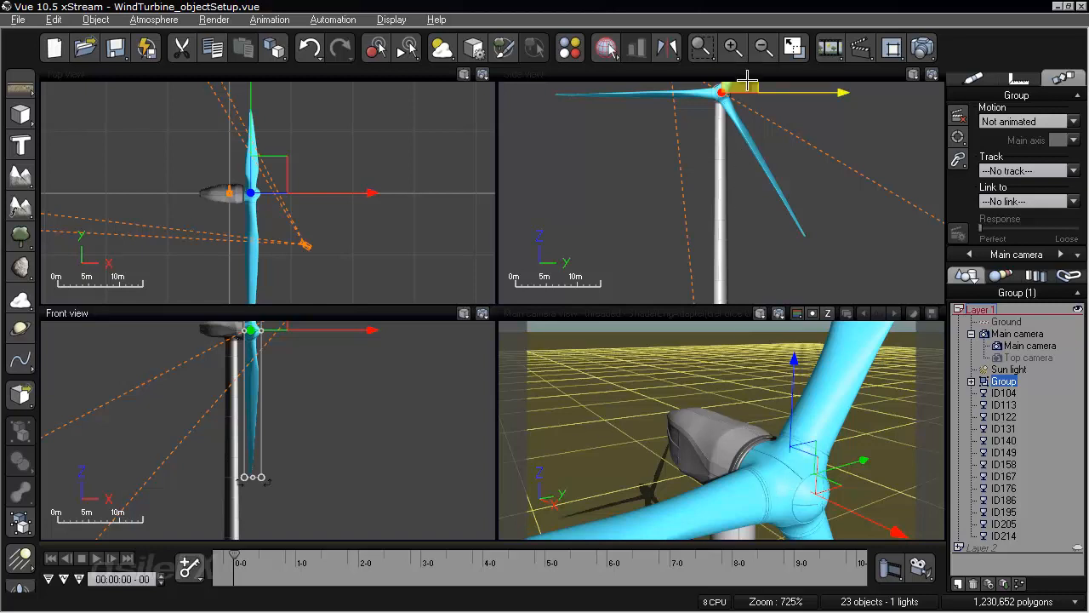
drag(746, 85, 730, 202)
ctrl+right_drag(707, 254, 738, 349)
ctrl+right_drag(754, 291, 782, 205)
- Fine-tune the fins group's position in the orthogonal views so the hub's centre lines up with the origin axes
right_drag(237, 214, 417, 205)
drag(275, 168, 276, 194)
right_drag(734, 211, 741, 171)
scroll(289, 460, up, 5)
drag(259, 366, 261, 326)
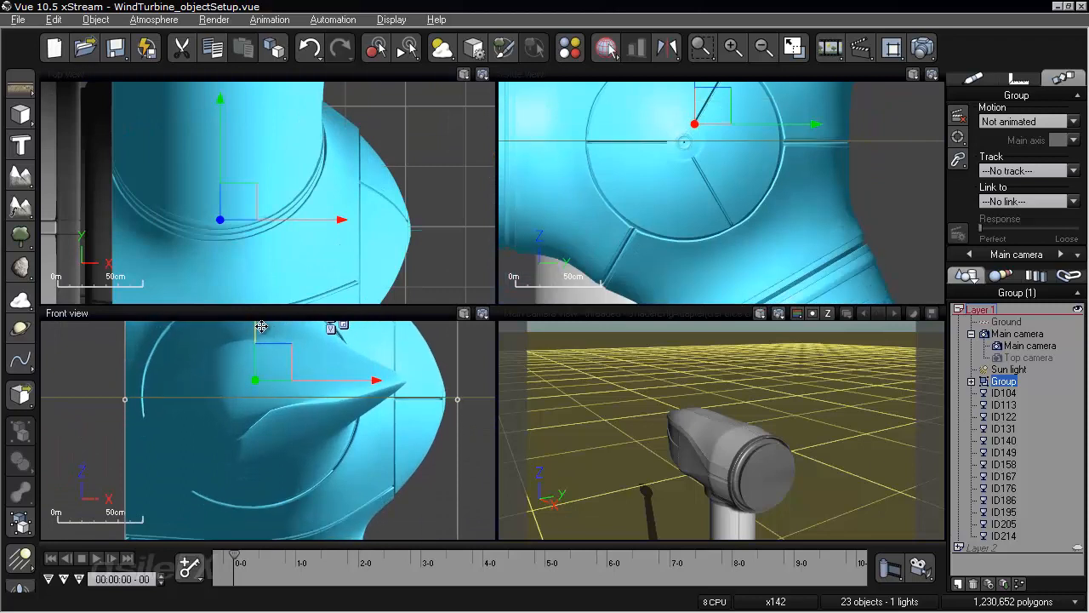
scroll(320, 225, up, 4)
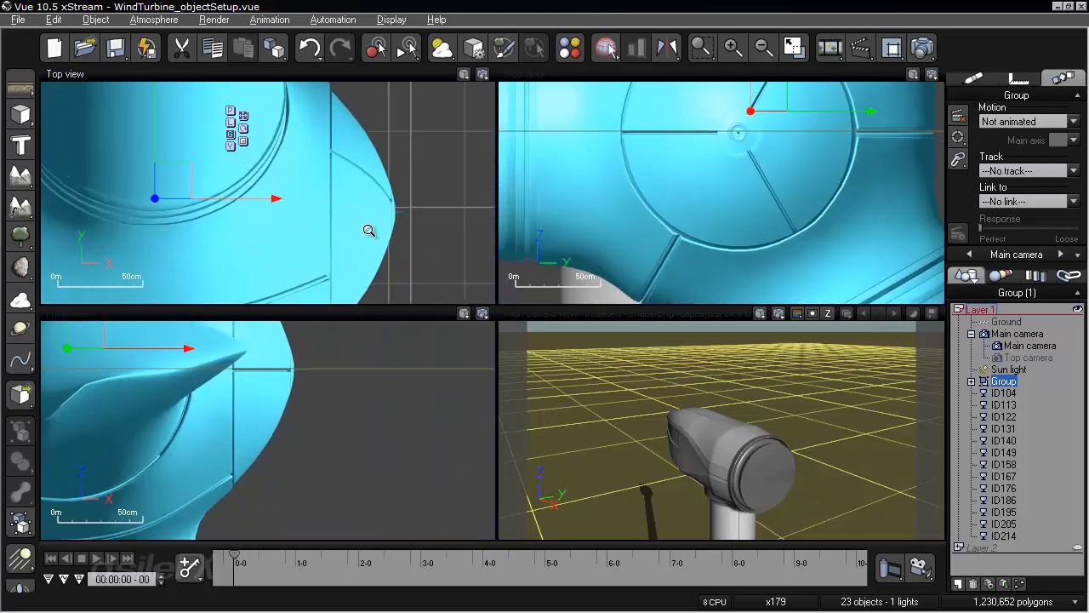
drag(145, 176, 148, 170)
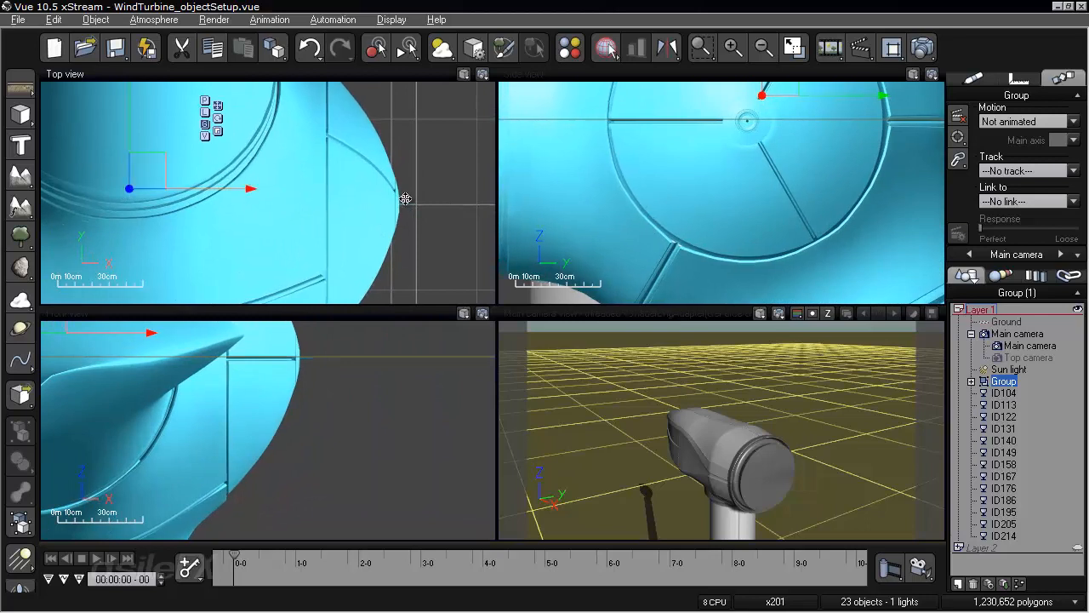
drag(356, 220, 349, 222)
drag(171, 389, 180, 408)
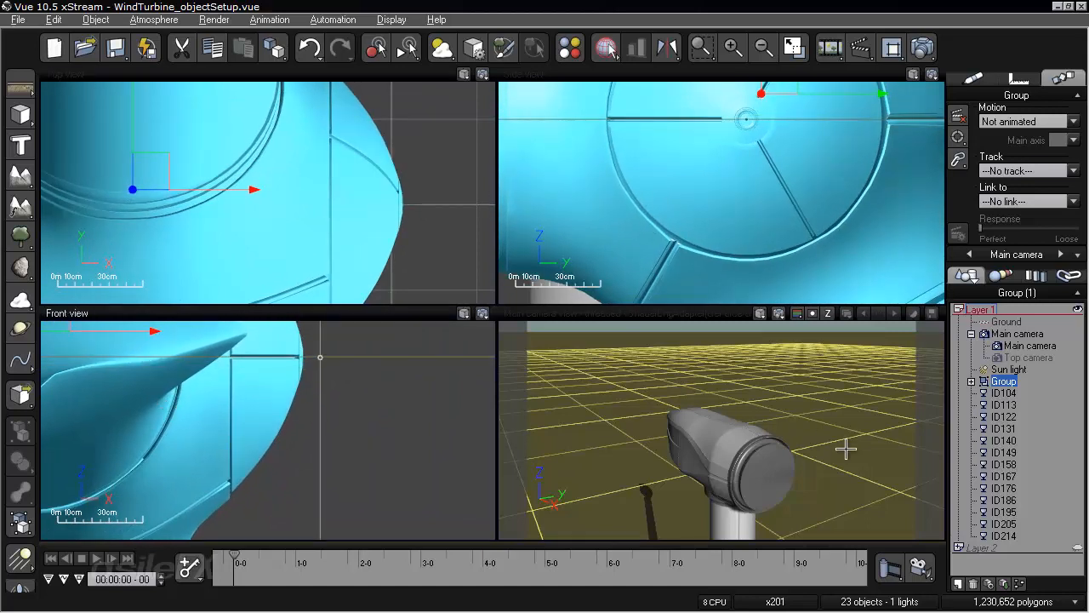
- Check the lowered fins from several angles and bake the group into a single polygon mesh
double_click(693, 312)
right_drag(640, 348, 584, 183)
right_drag(525, 418, 448, 228)
right_drag(519, 263, 911, 391)
mouse_move(493, 315)
mouse_down()
mouse_move(408, 325)
mouse_move(491, 322)
mouse_up()
double_click(525, 72)
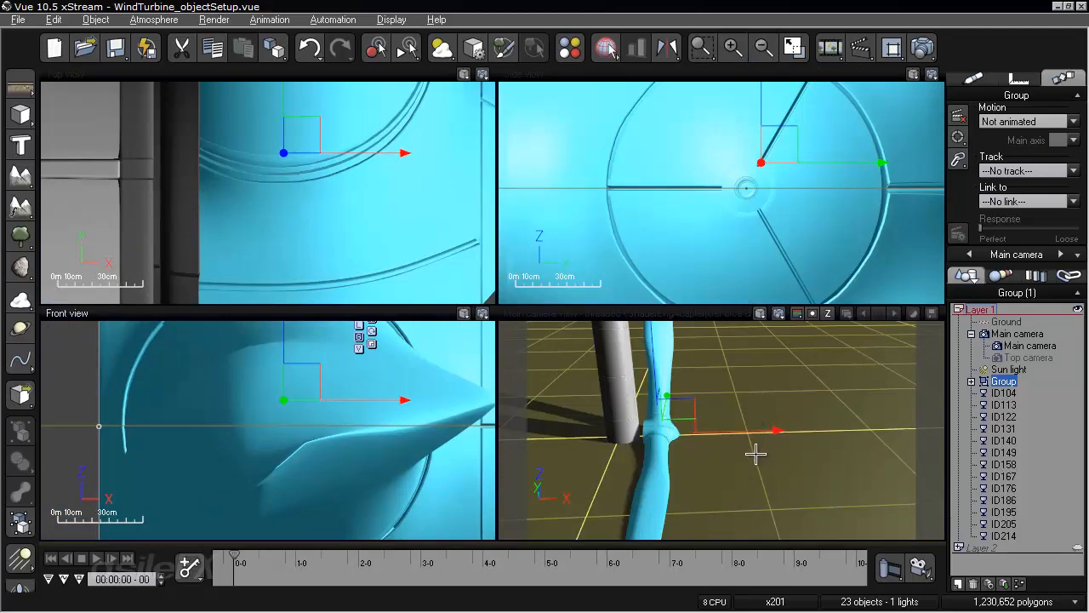
right_click(697, 383)
click(772, 396)
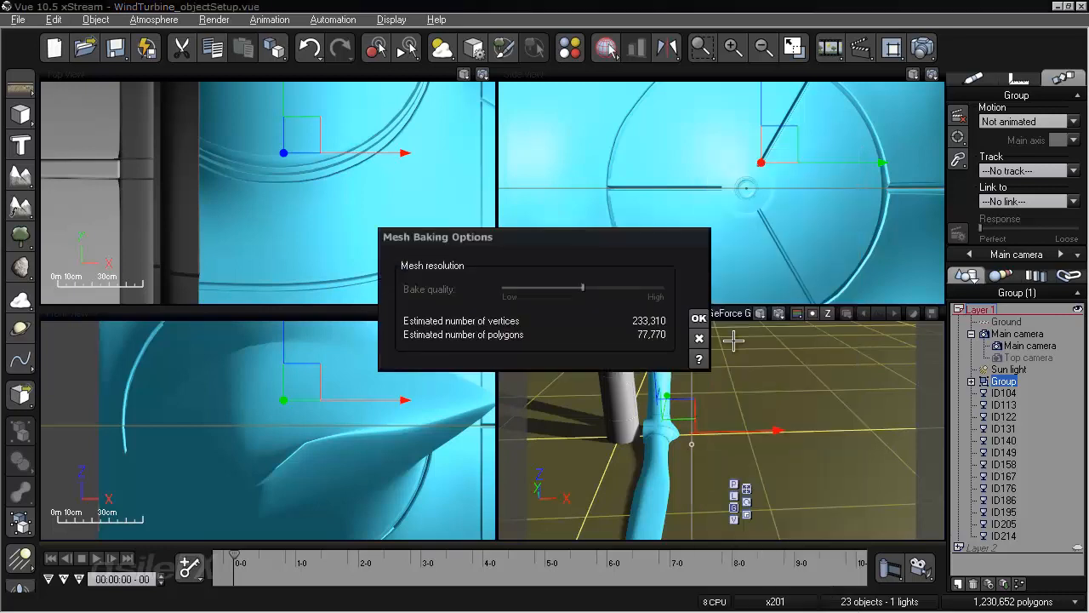
click(699, 318)
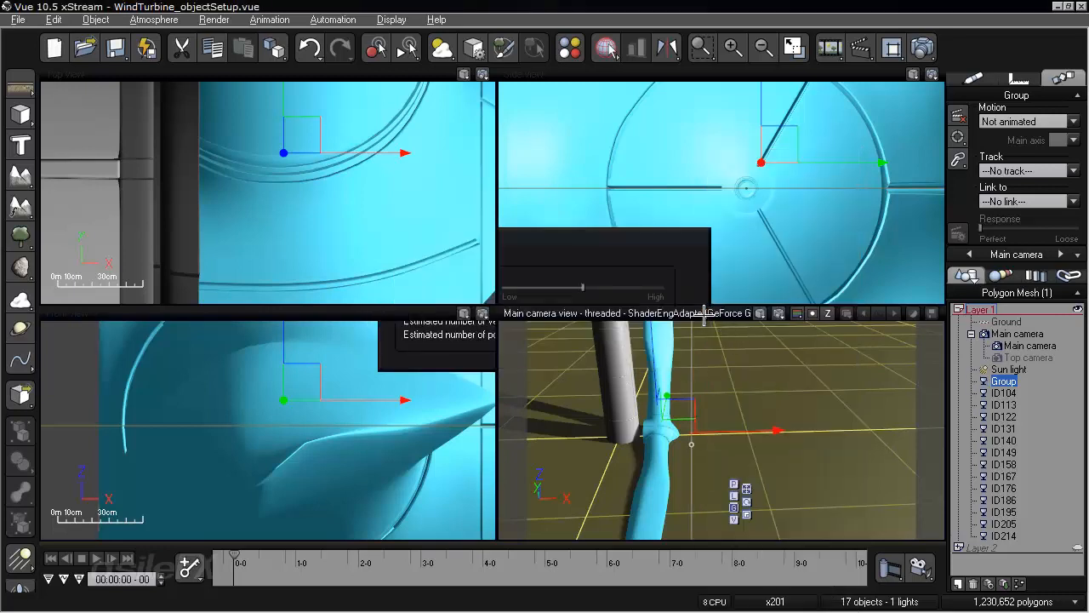
- Add a sphere at the world origin in the enlarged main camera view, scale it up and show its material settings
double_click(656, 312)
right_drag(676, 376, 360, 317)
drag(24, 120, 51, 126)
key(r)
drag(503, 361, 728, 256)
click(1017, 75)
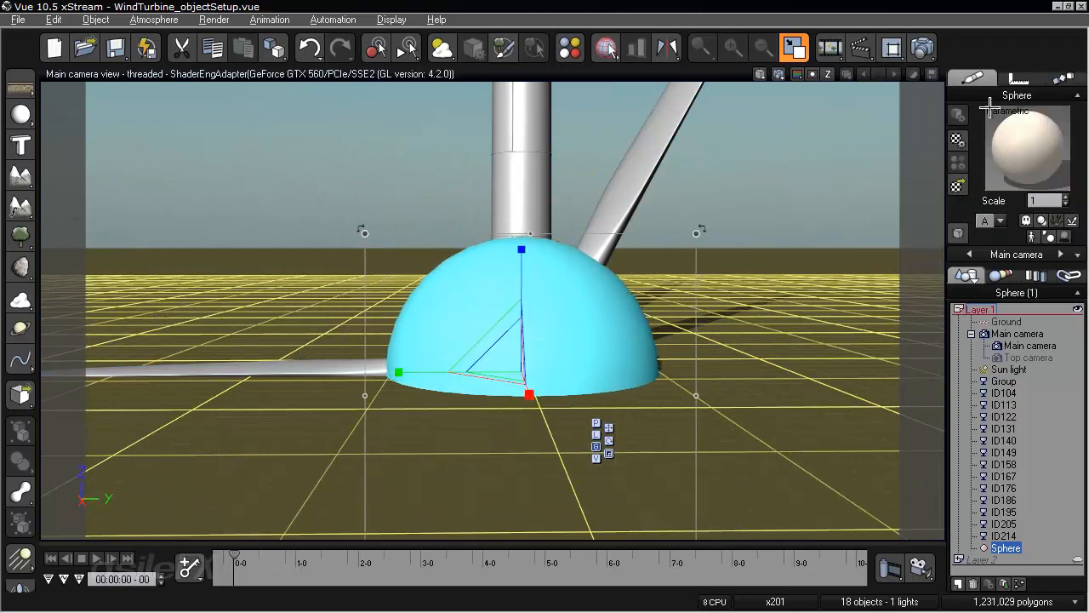
- Set the sphere's position to 0 m on X, Y and Z and check how it sits around the fins' hub
click(1017, 75)
double_click(1038, 202)
text(0)
key(Tab)
text(0)
key(Tab)
text(0)
key(Return)
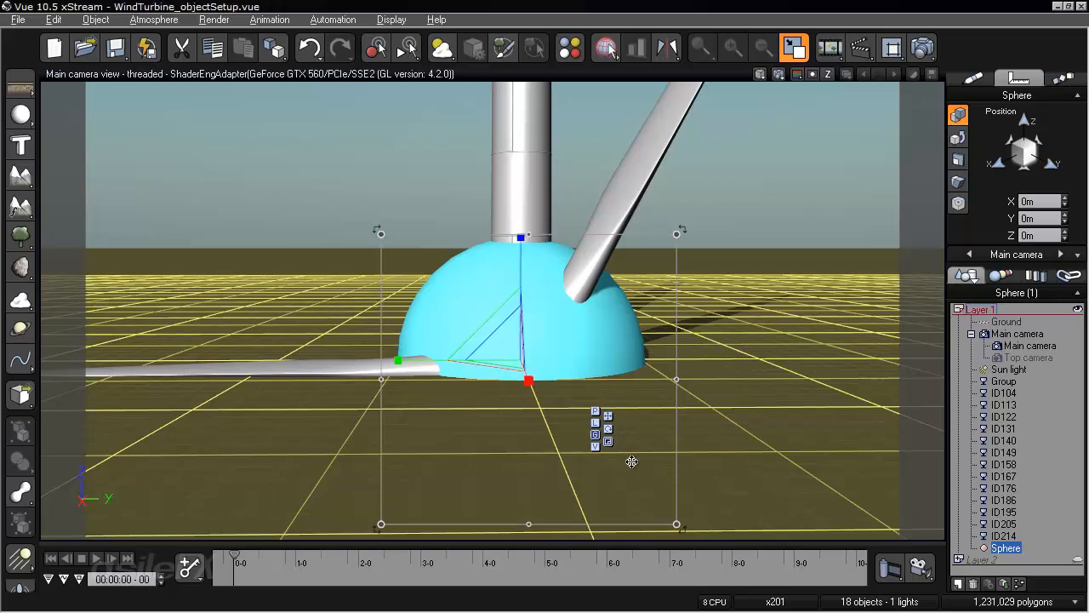
right_drag(732, 230, 496, 367)
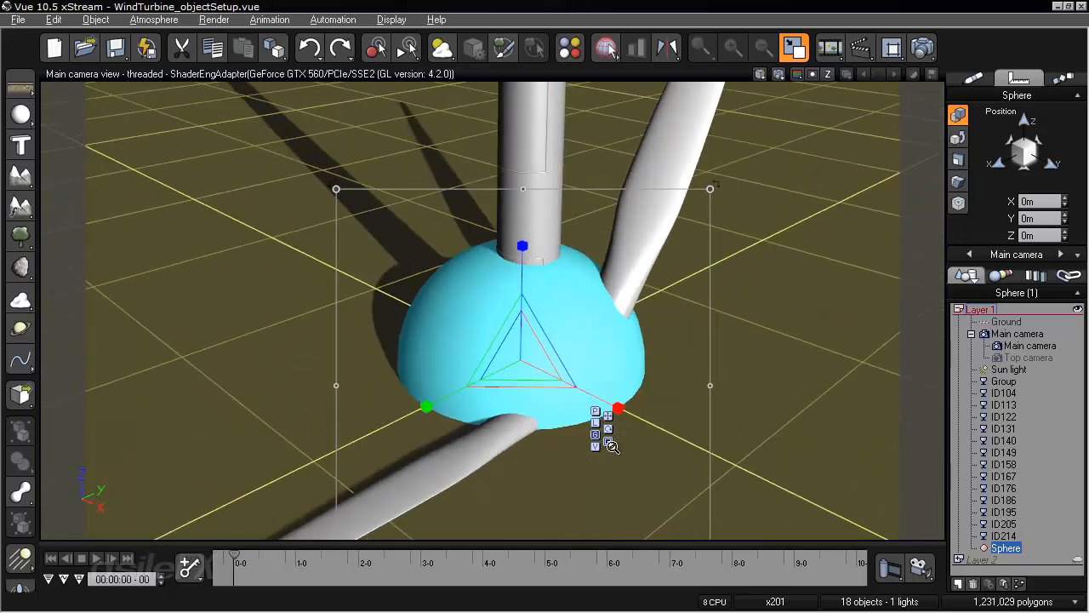
scroll(635, 441, up, 3)
right_drag(635, 441, 486, 309)
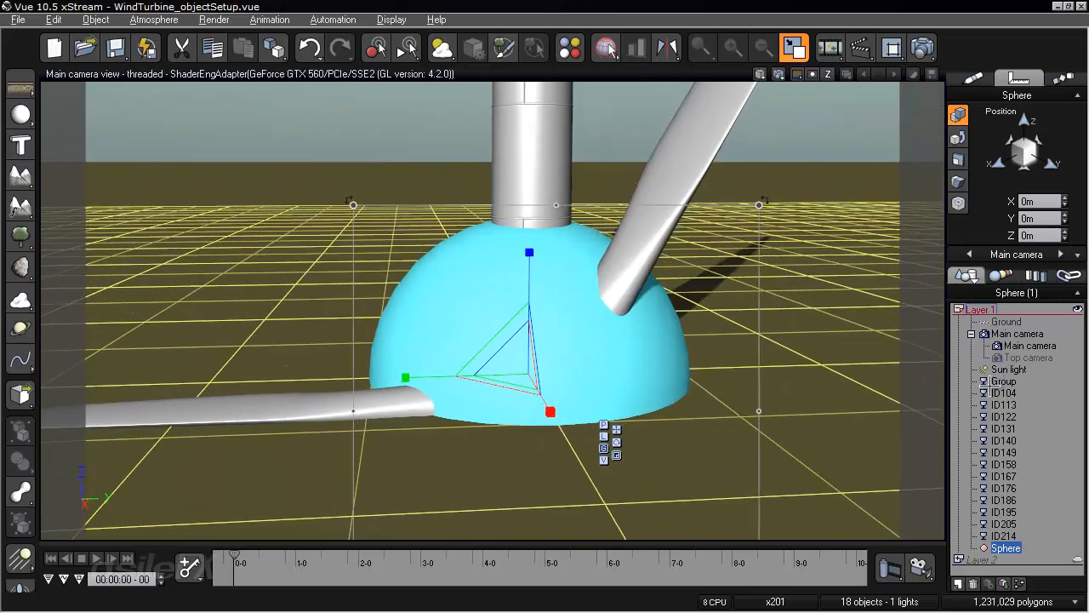
- Place the sphere directly beneath the fins mesh in the object list and name its material NULL
drag(1007, 548, 1006, 393)
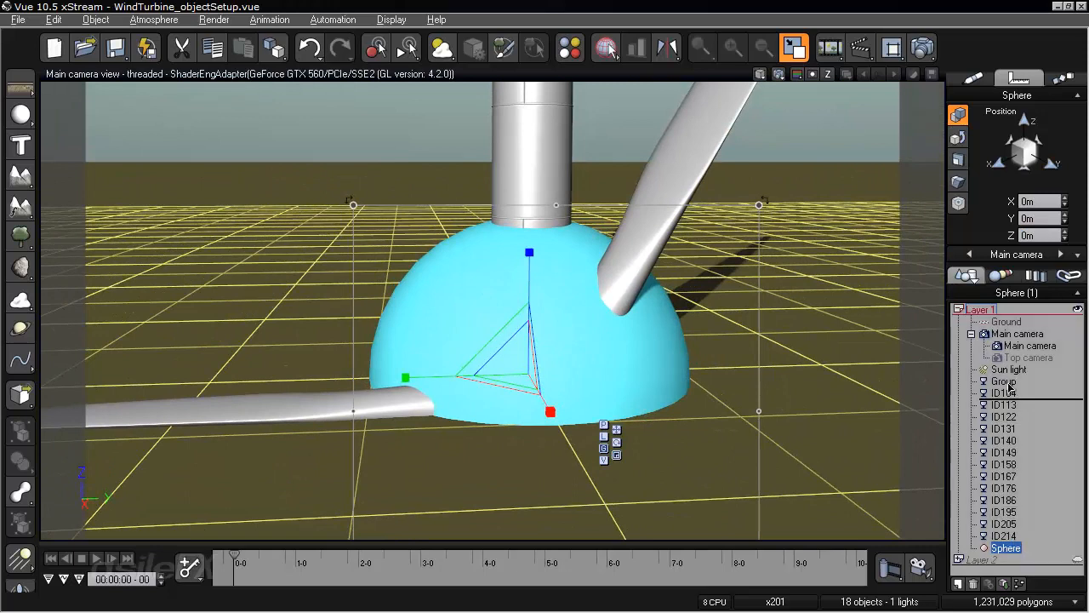
click(972, 78)
right_click(1045, 151)
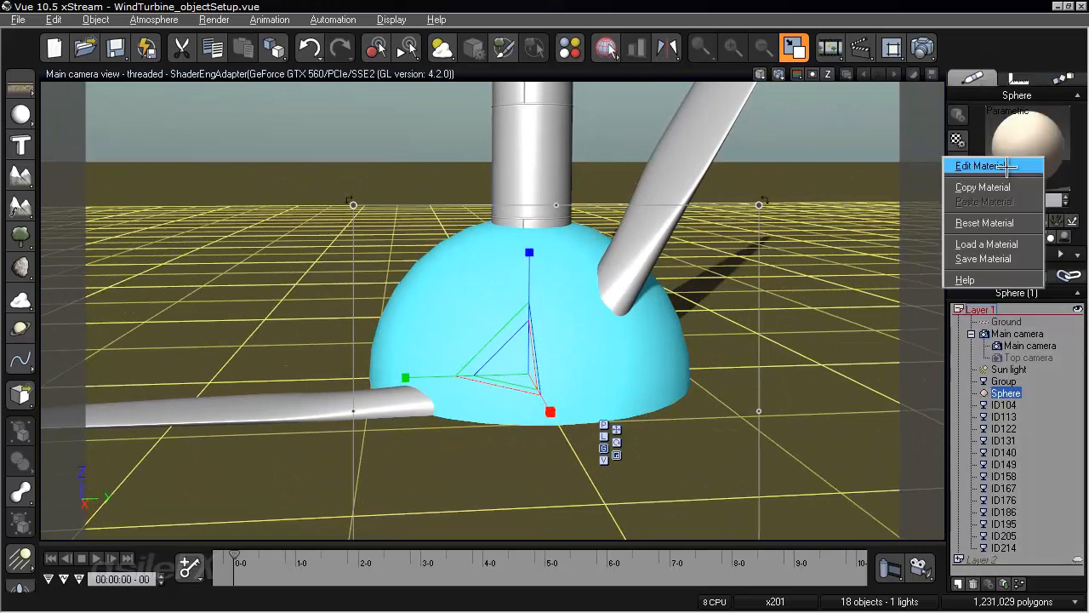
click(988, 163)
click(281, 115)
text(NULL)
key(Return)
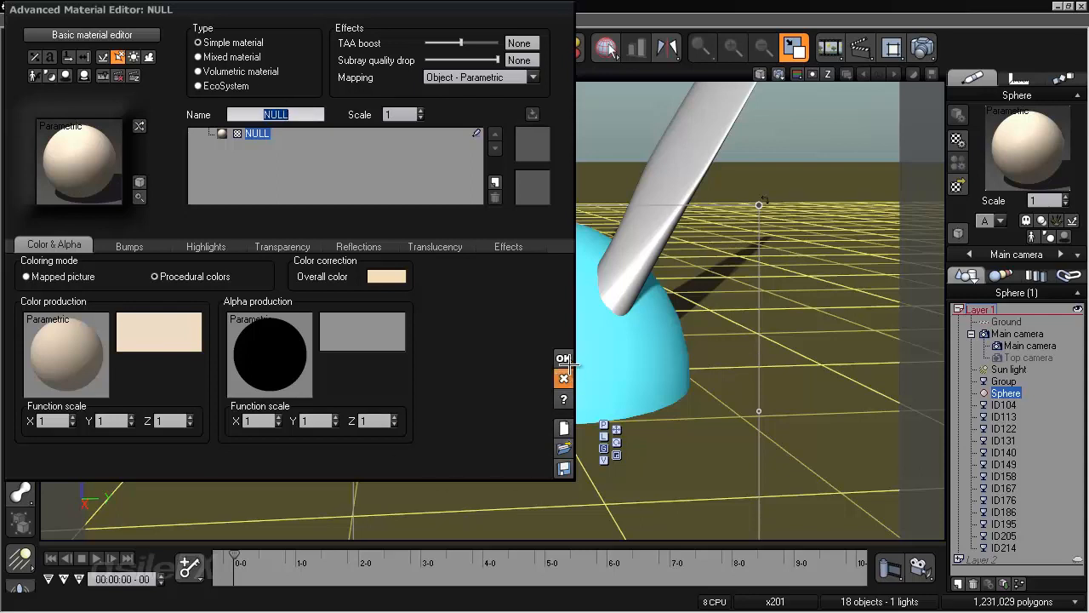
click(564, 358)
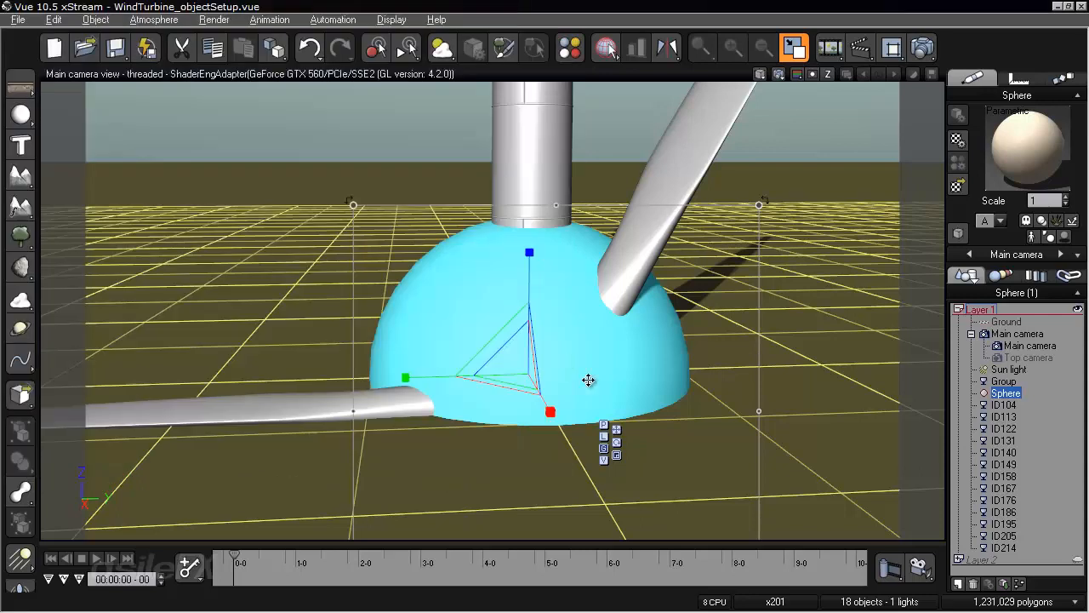
- Group the fins mesh with the sphere and bake that group into a single polygon mesh
ctrl+click(1004, 381)
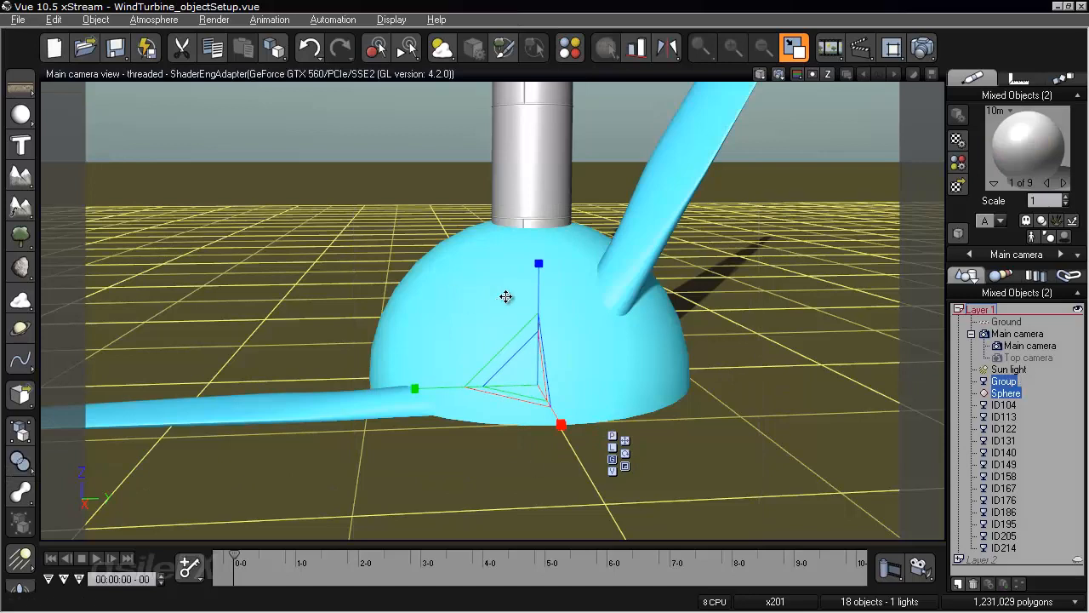
right_click(624, 348)
click(701, 326)
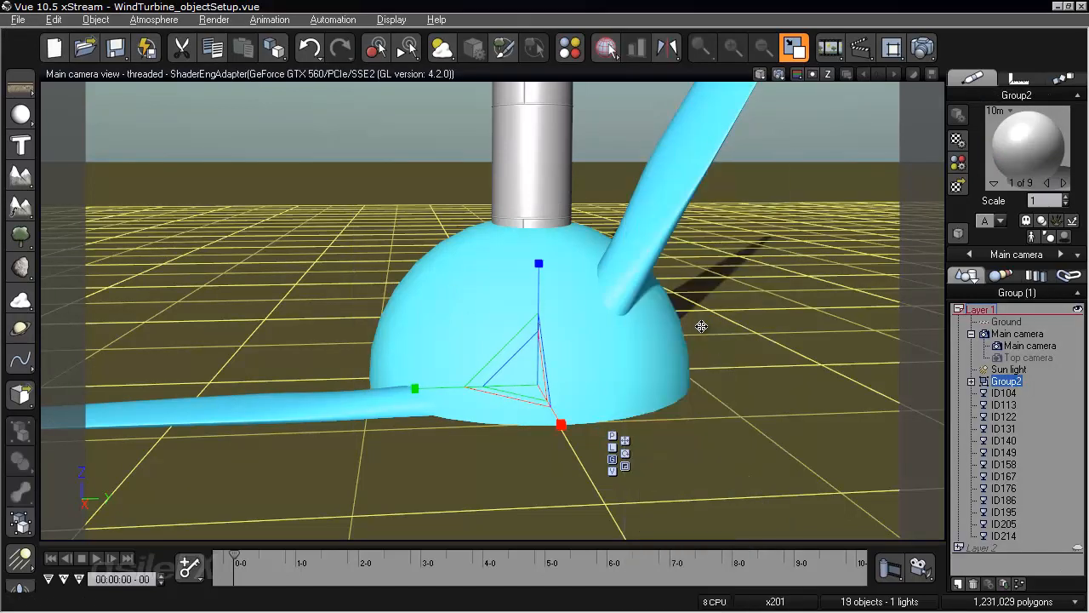
click(971, 381)
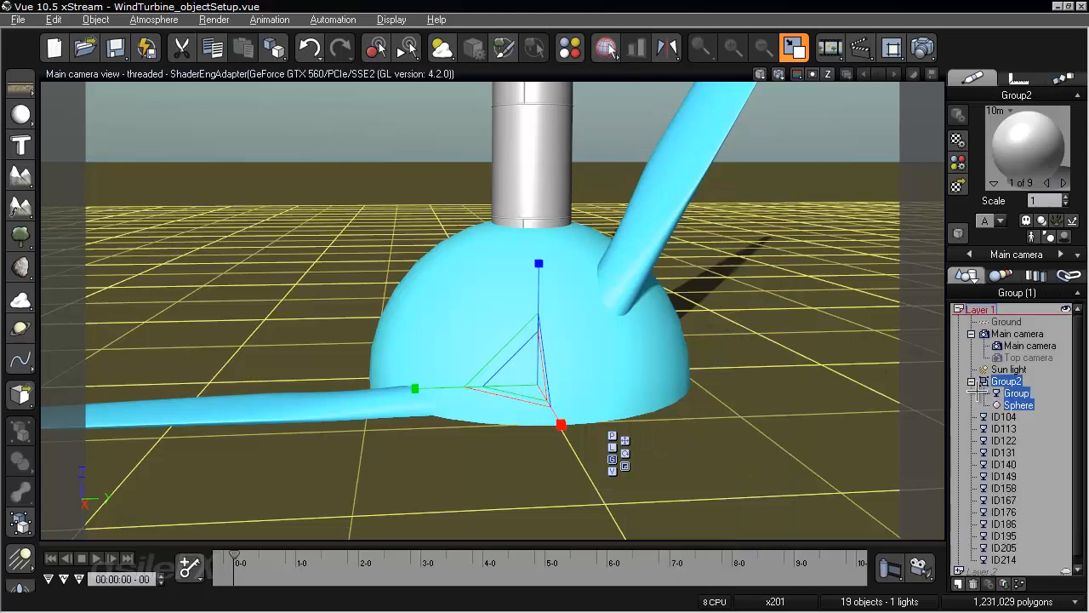
right_click(605, 388)
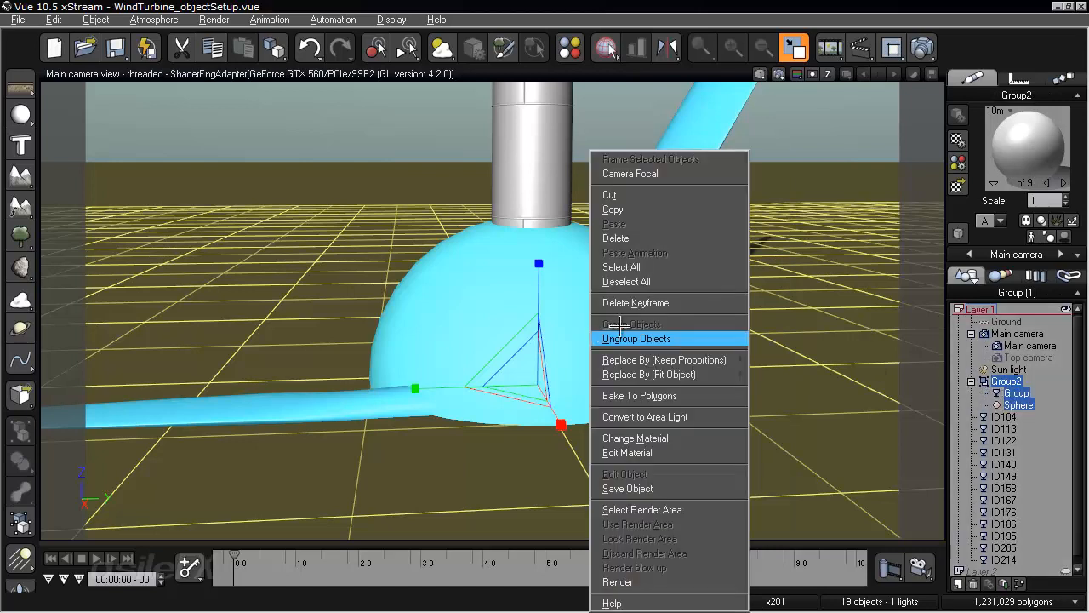
click(675, 397)
click(697, 318)
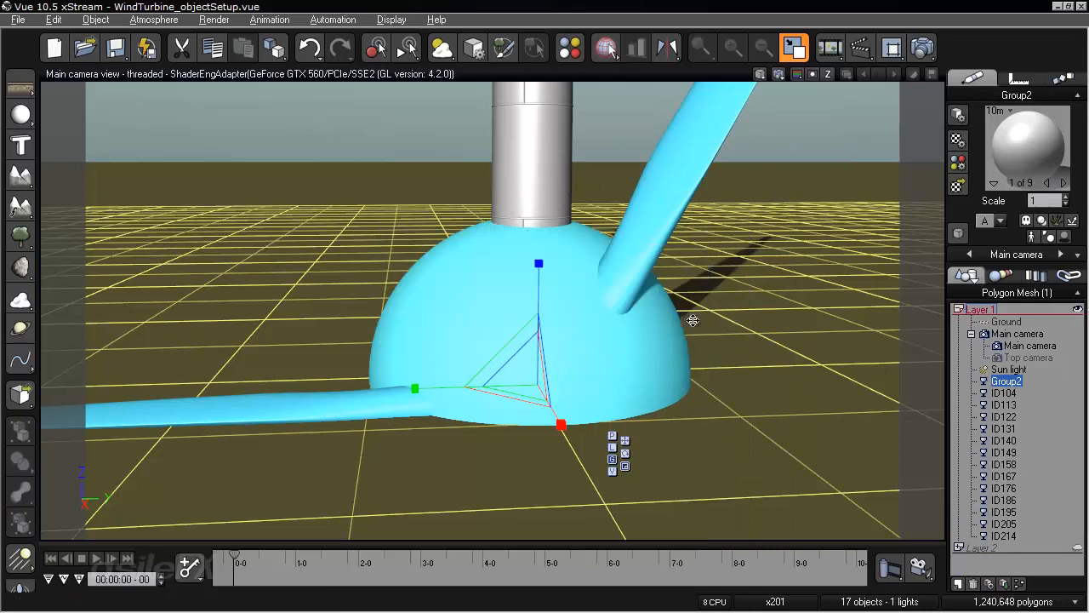
- Split the baked fins-and-sphere mesh into its material parts and delete the NULL sphere part
right_click(649, 340)
click(720, 471)
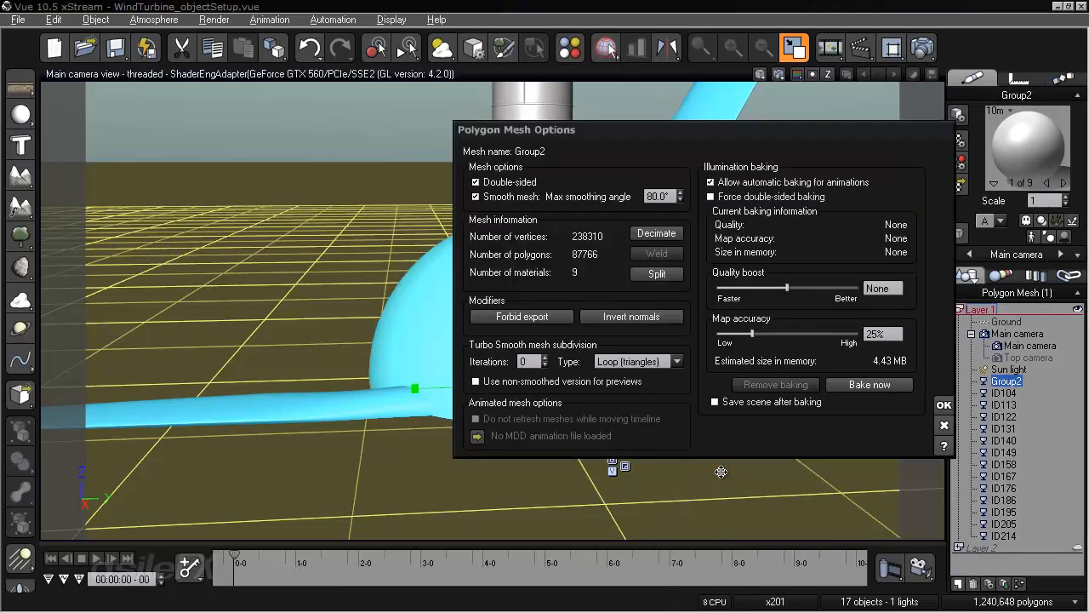
click(663, 274)
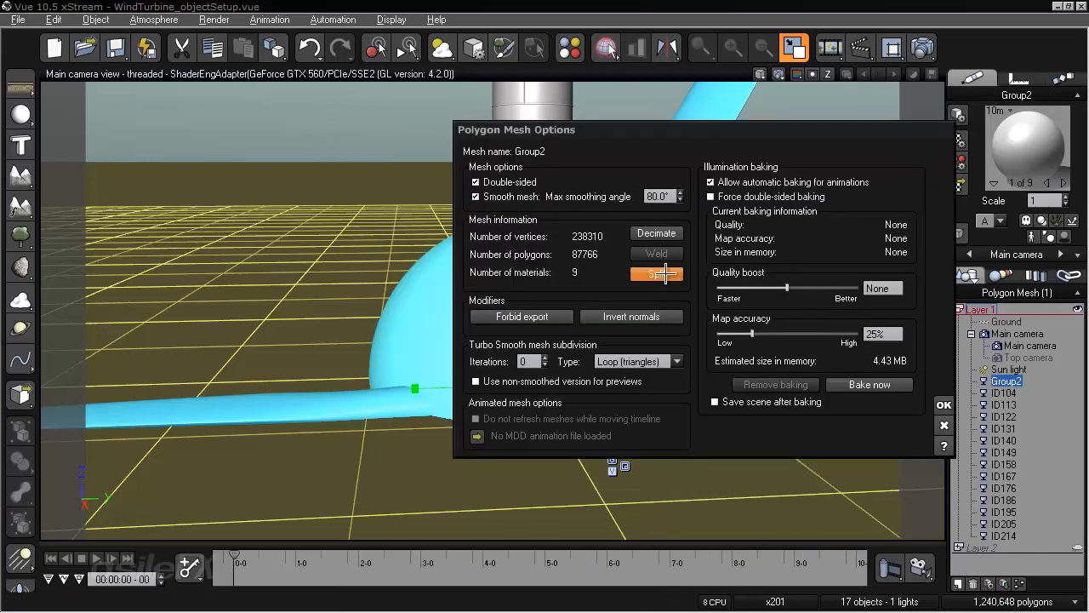
click(944, 405)
click(983, 393)
click(971, 381)
click(1016, 488)
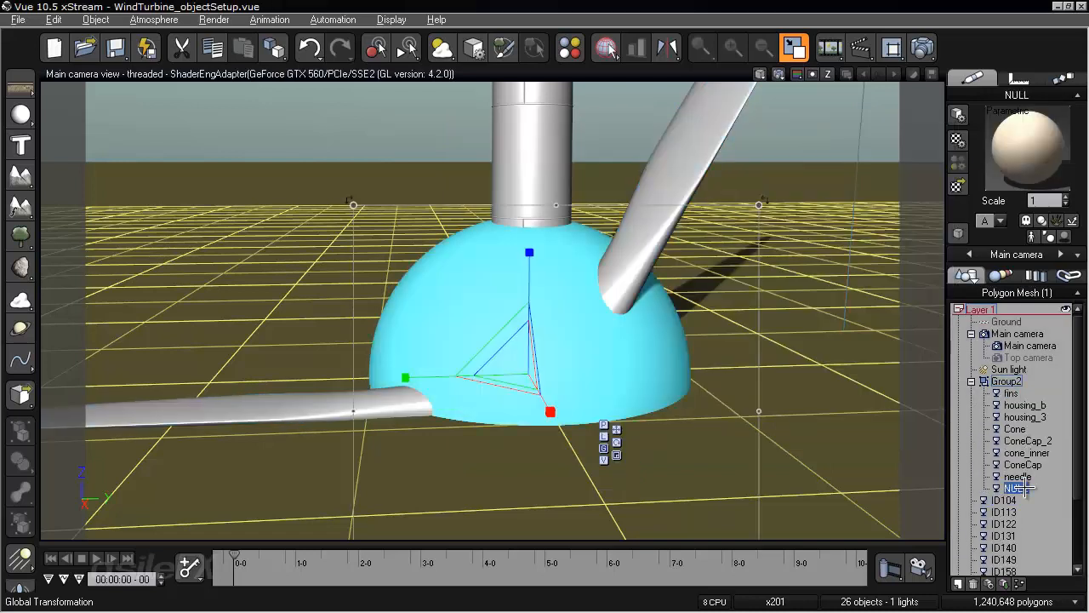
key(Delete)
- Select the whole group of remaining fin and hub parts and bake it back into one polygon mesh
click(1010, 393)
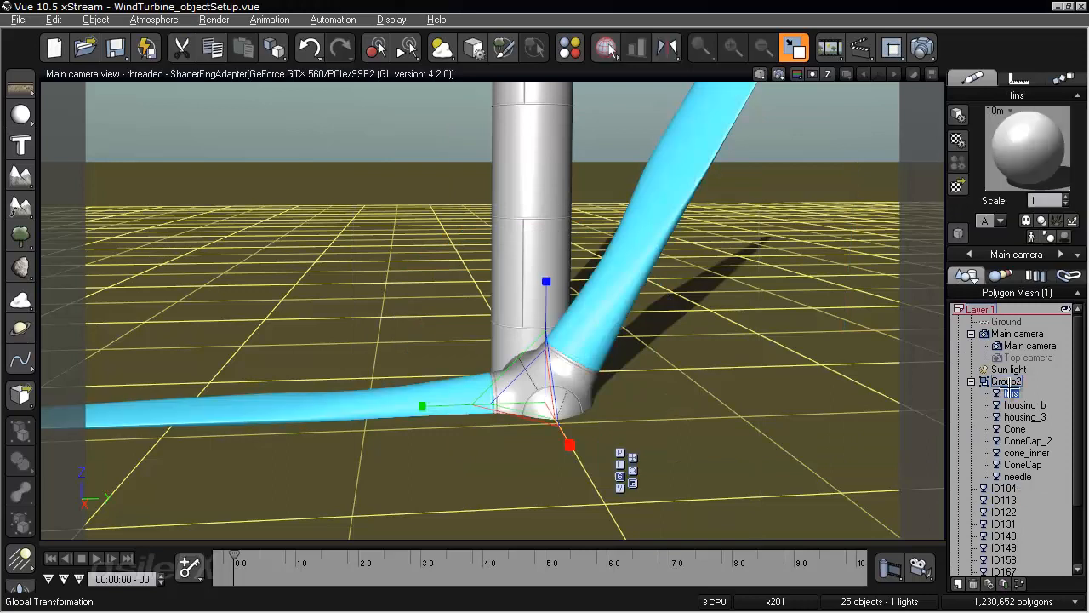
click(1009, 381)
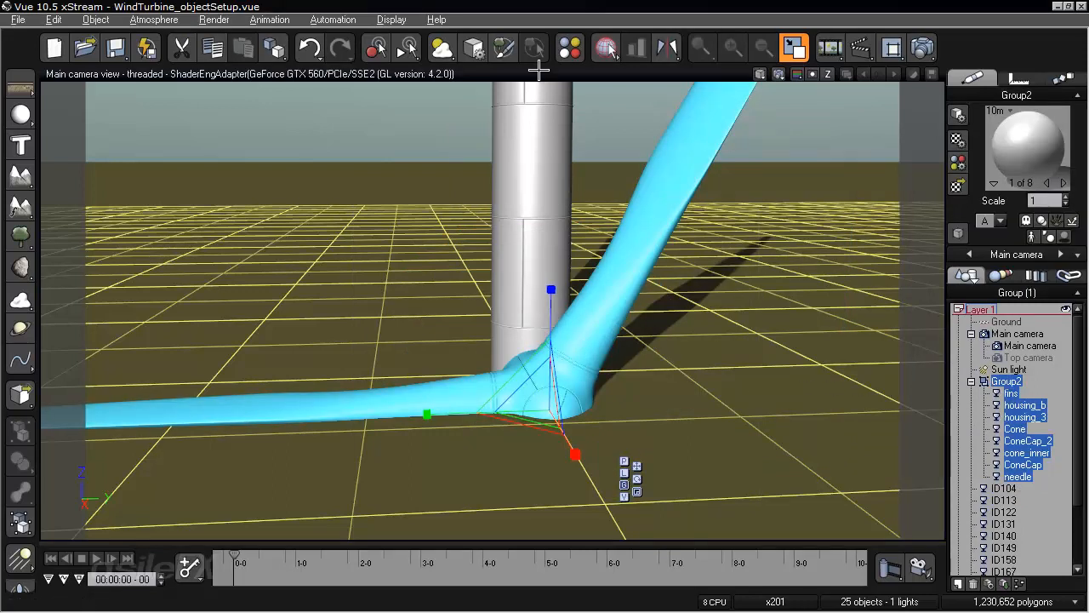
double_click(541, 75)
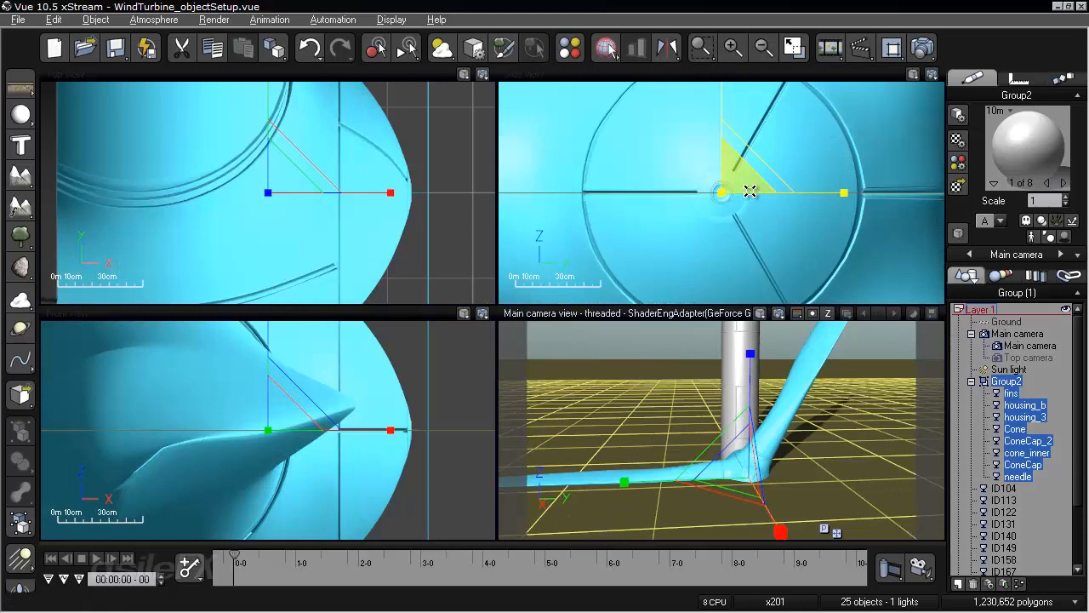
right_click(594, 213)
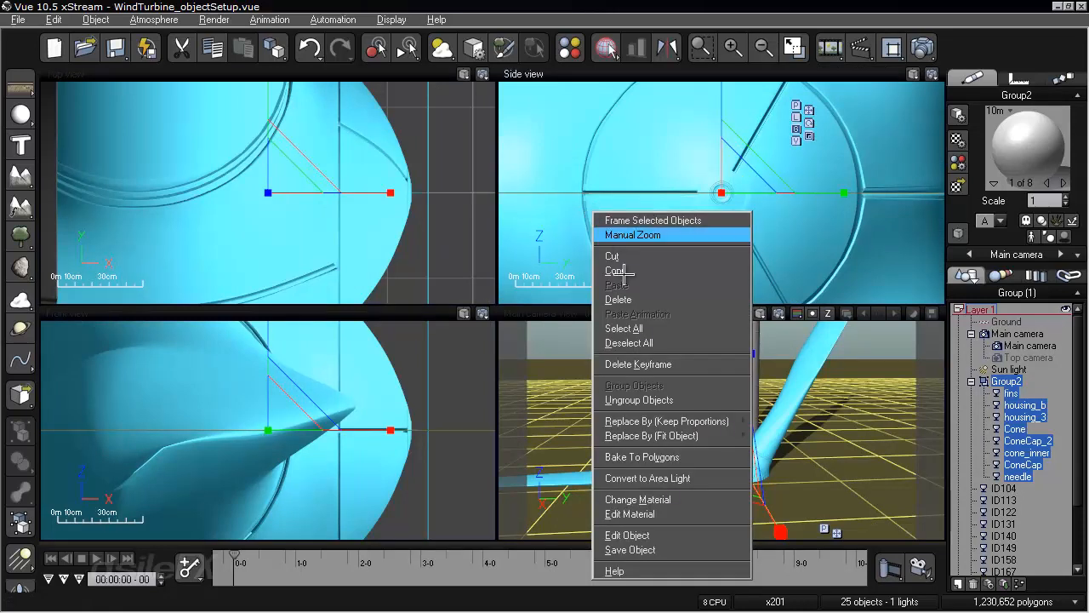
click(685, 457)
click(686, 317)
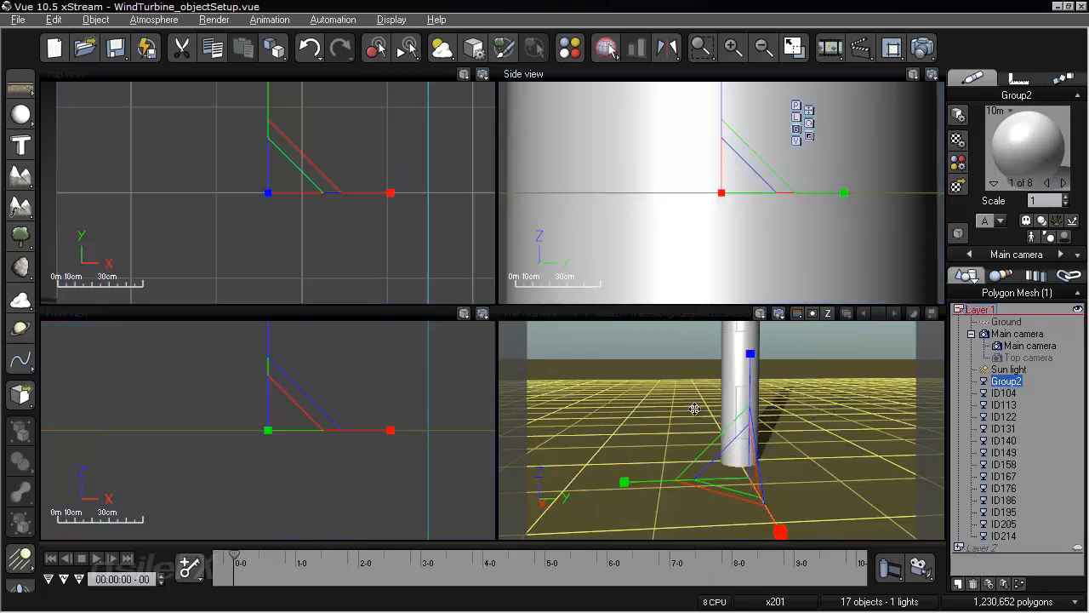
- Set the baked fins mesh's display quality to Smooth Shaded
scroll(370, 510, down, 5)
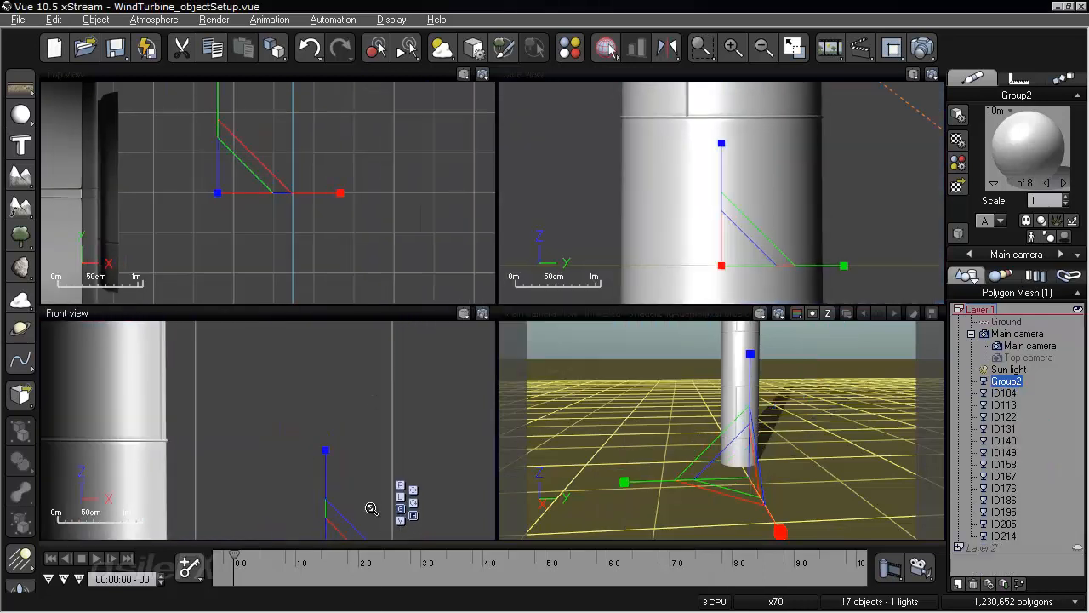
scroll(367, 509, down, 3)
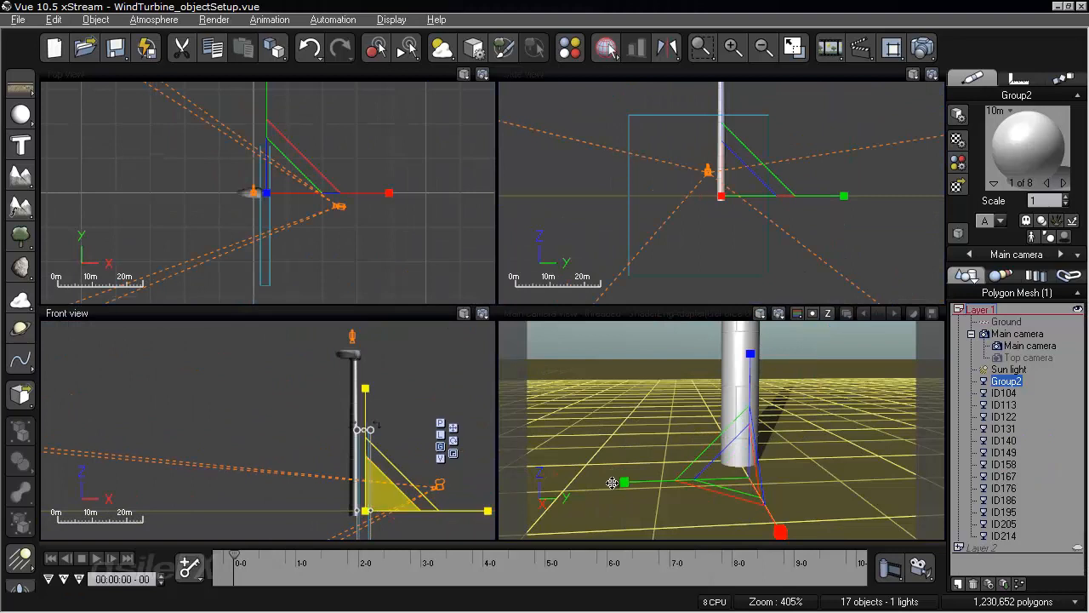
click(756, 467)
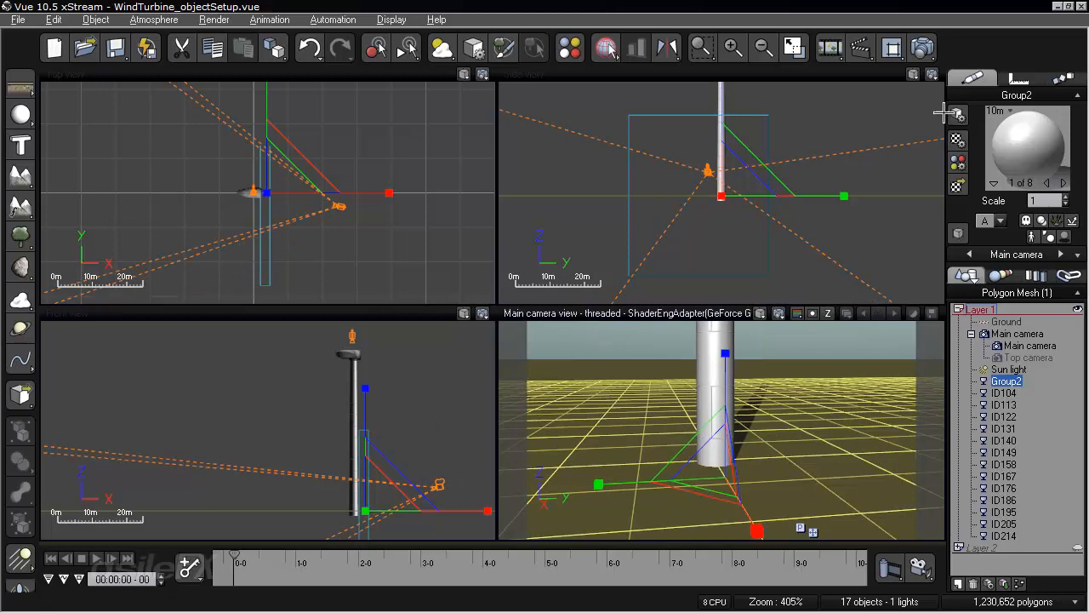
click(958, 235)
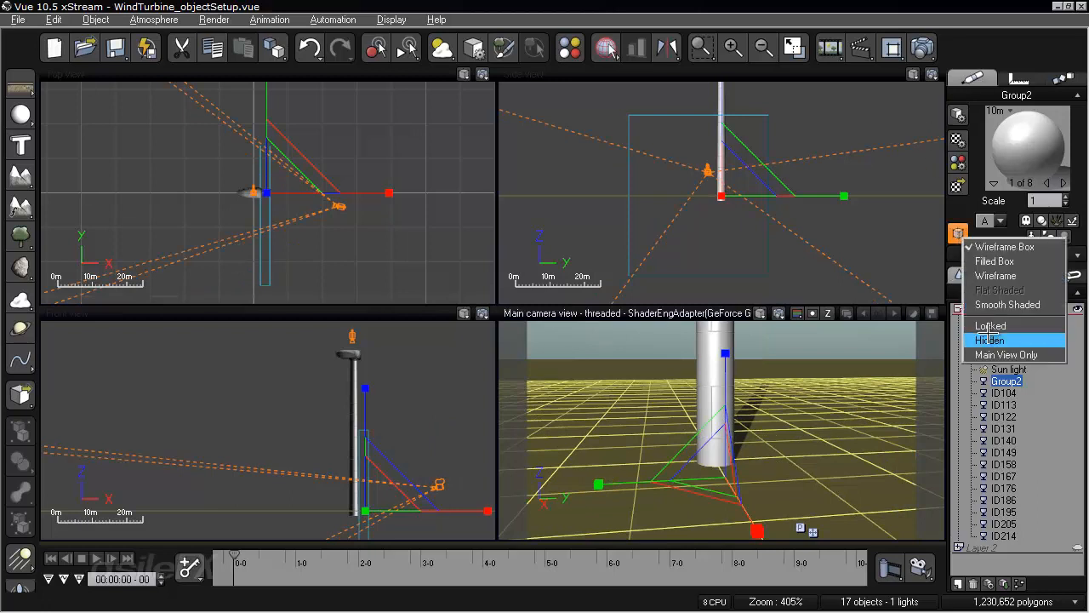
click(1017, 304)
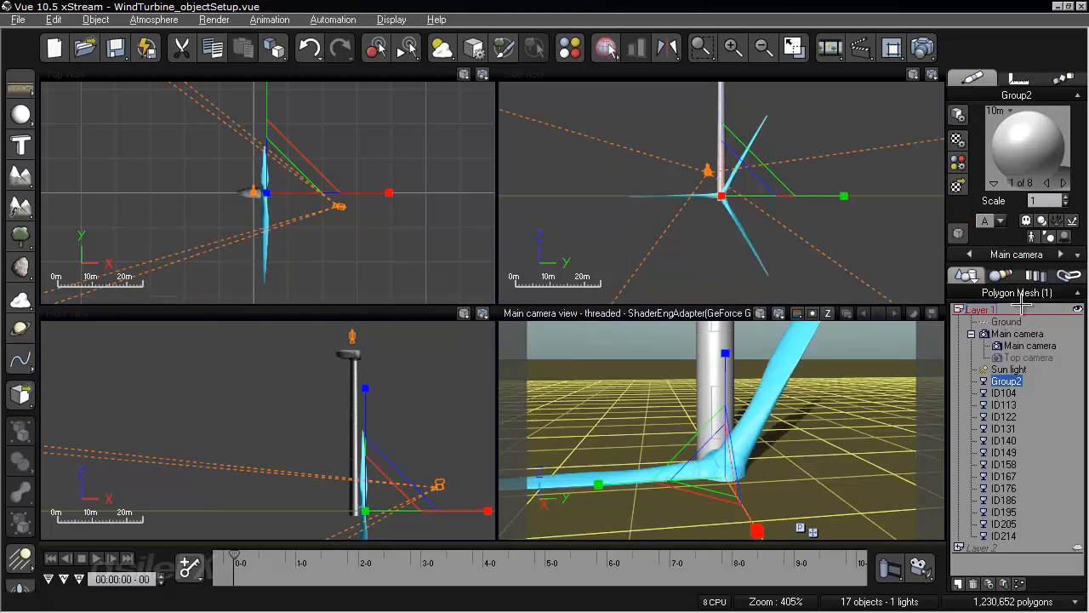
- Examine the fins' hub and its pivot from several angles and up close in the enlarged main camera view
double_click(675, 313)
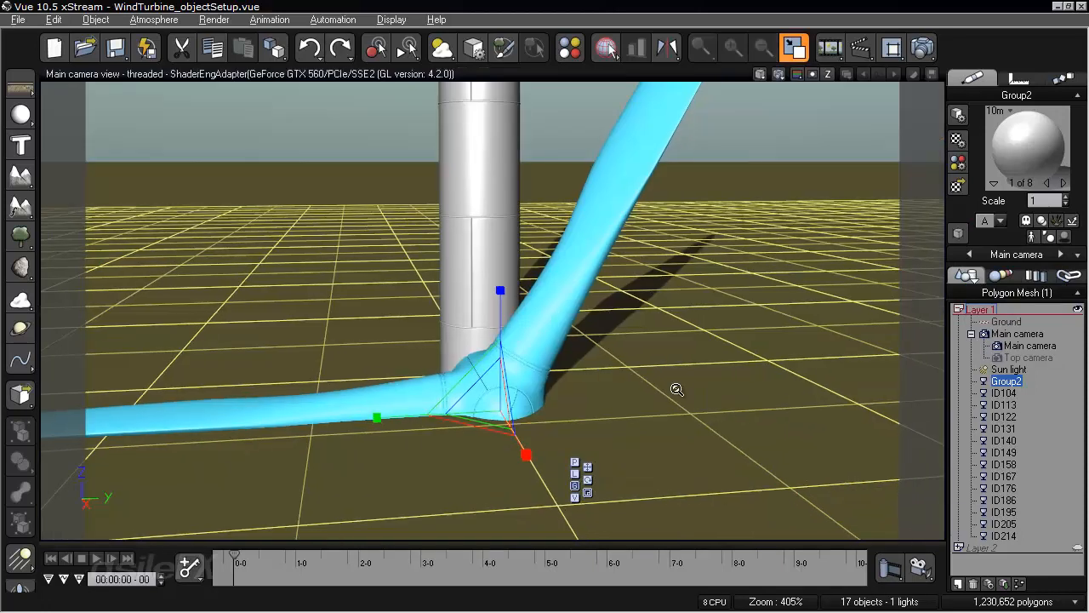
right_drag(660, 417, 469, 380)
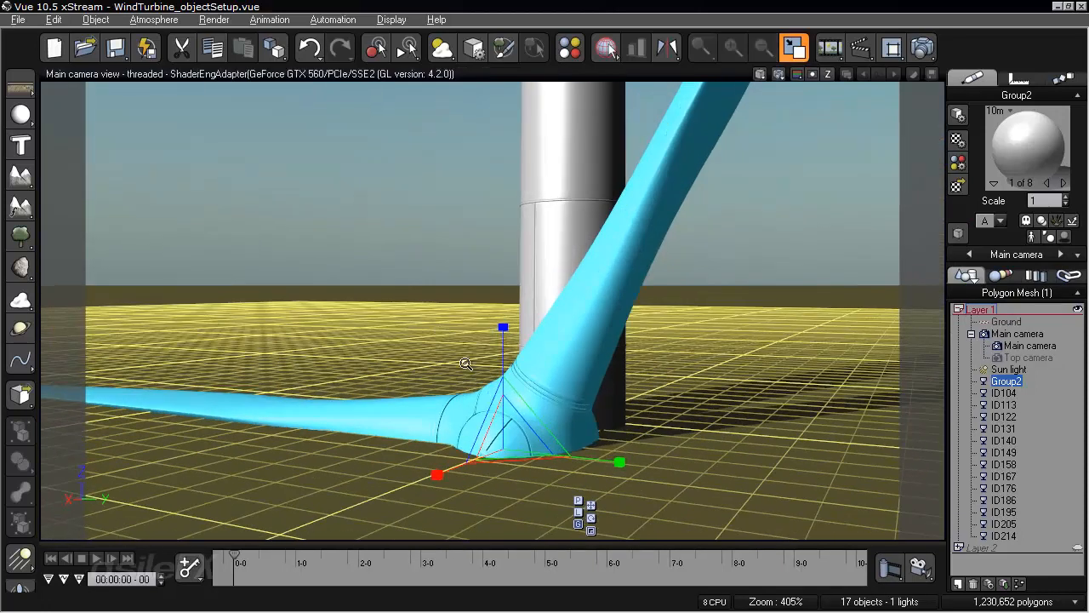
scroll(479, 367, up, 5)
right_drag(512, 300, 530, 299)
scroll(528, 298, up, 4)
right_drag(448, 360, 569, 384)
scroll(579, 366, up, 3)
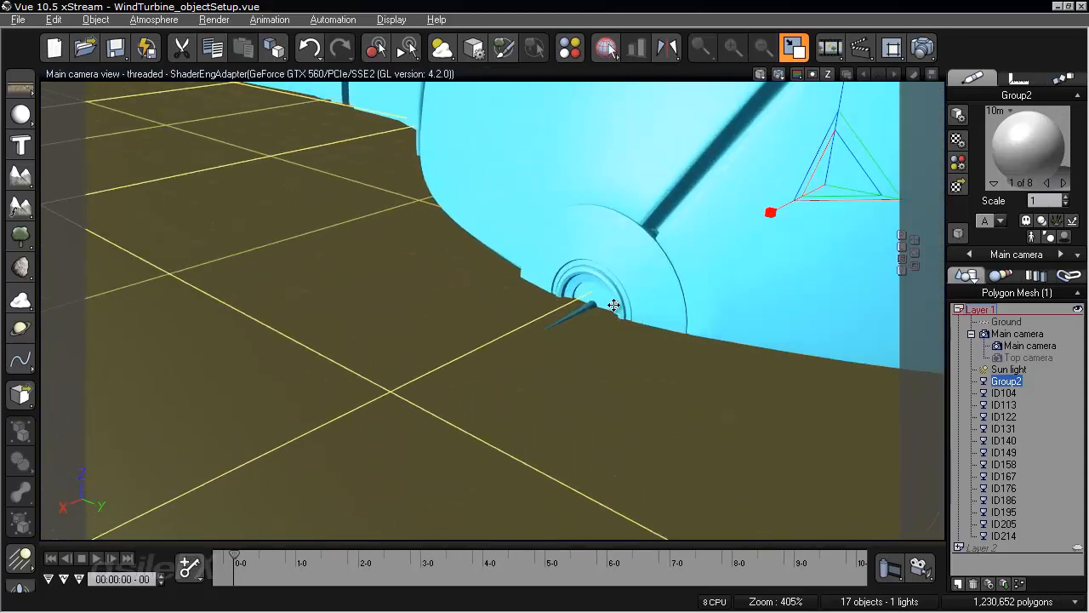
scroll(603, 393, up, 2)
scroll(603, 394, down, 6)
right_drag(598, 148, 747, 279)
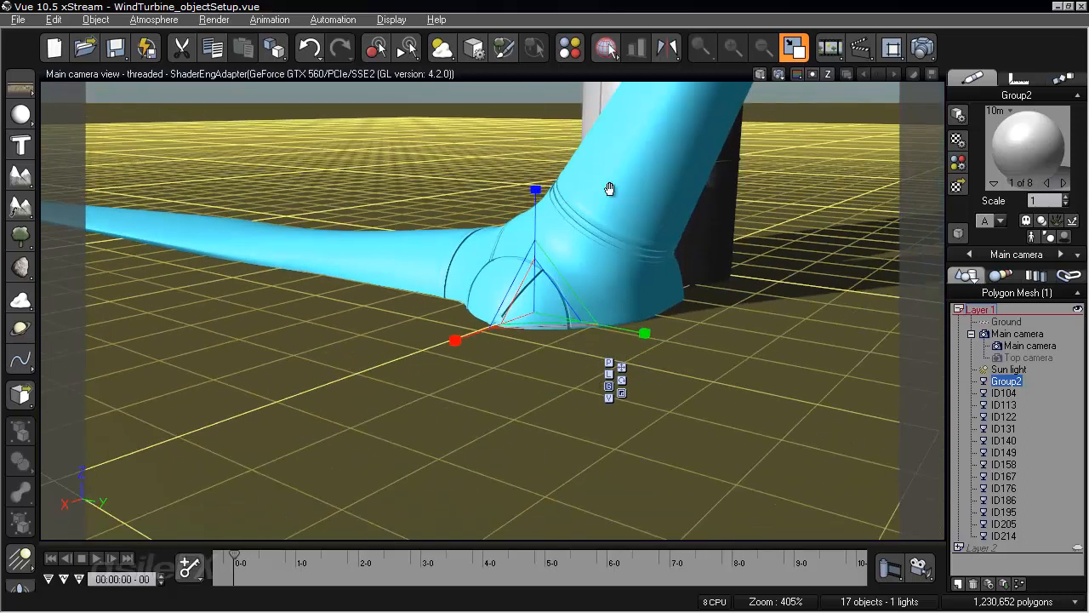
double_click(682, 74)
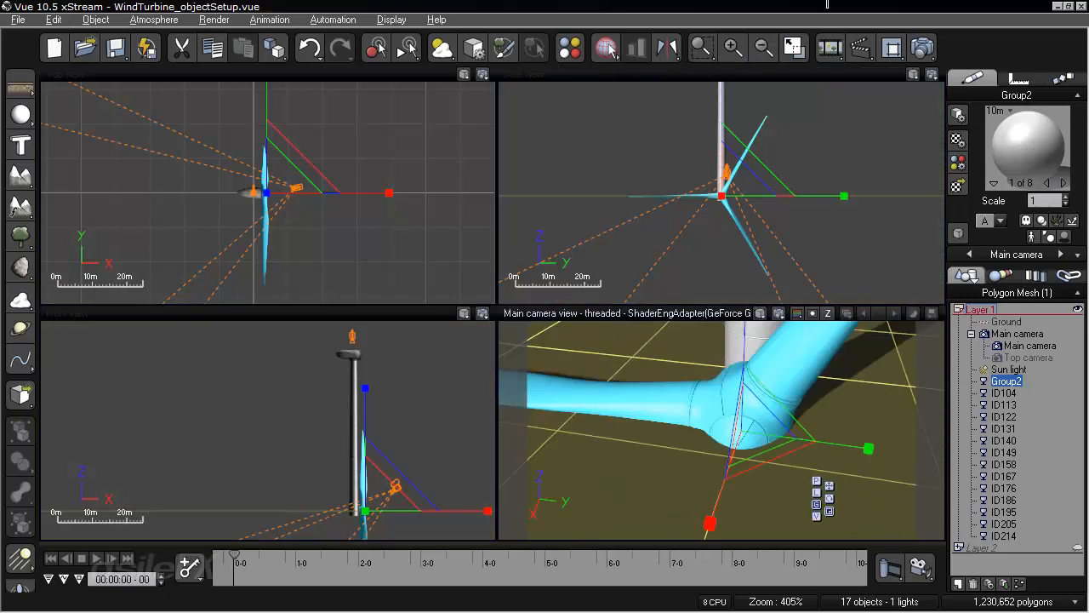
- Inspect the hub's pivot alignment in the enlarged top view and the fins against the tower in the orthogonal views
double_click(251, 75)
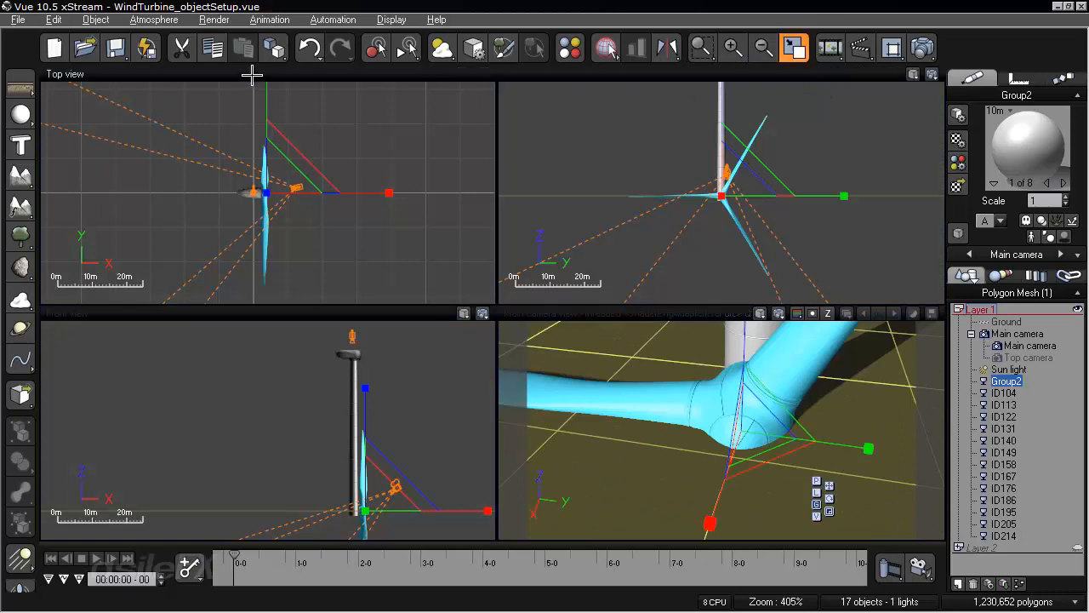
scroll(537, 198, up, 6)
right_drag(482, 437, 541, 78)
scroll(540, 289, down, 1)
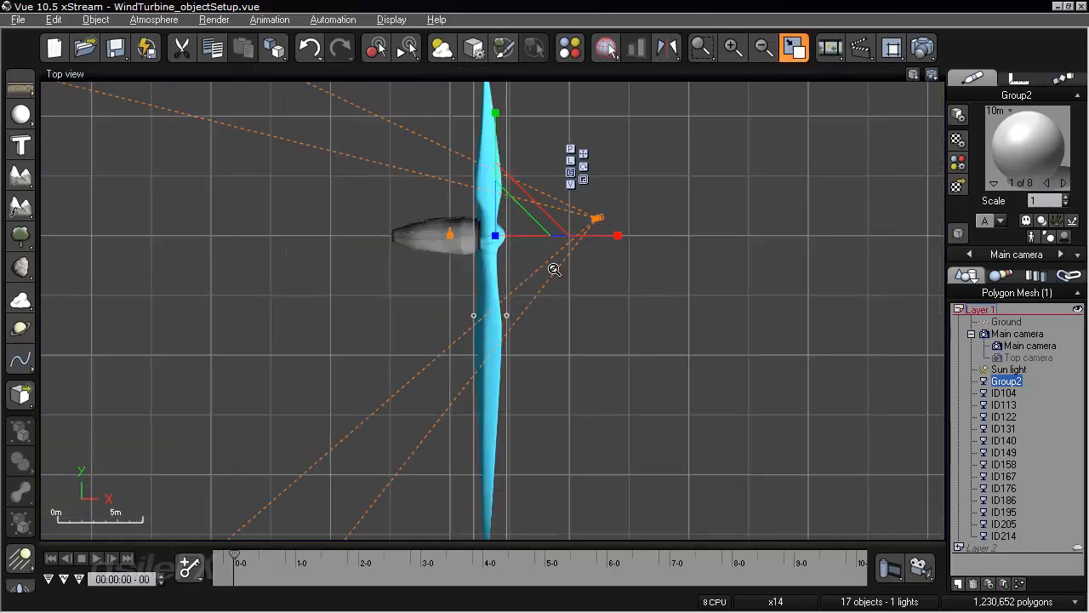
scroll(554, 268, up, 7)
right_drag(445, 212, 583, 391)
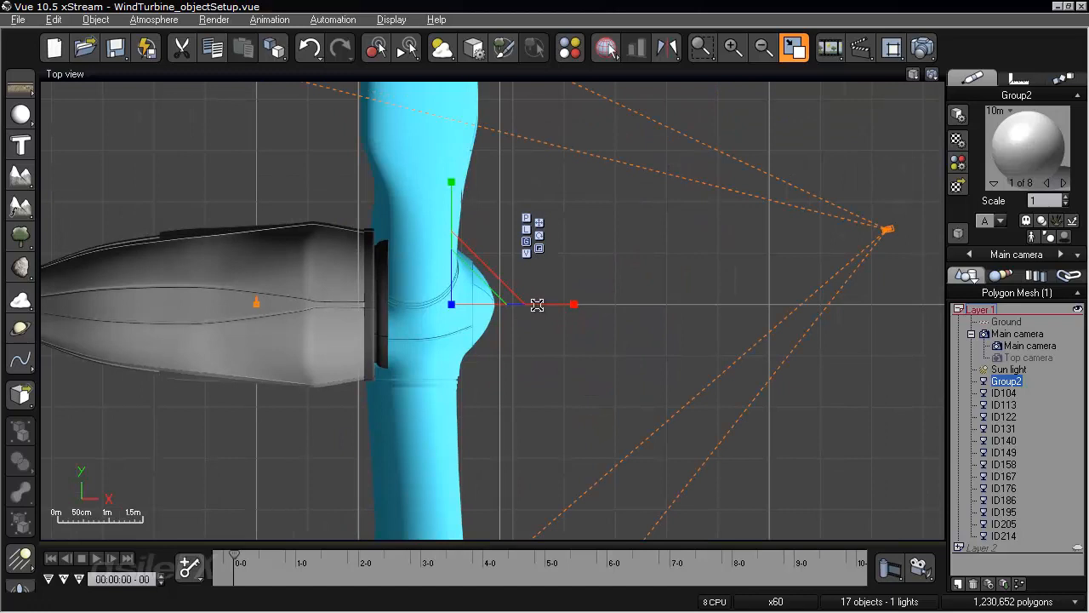
key(F7)
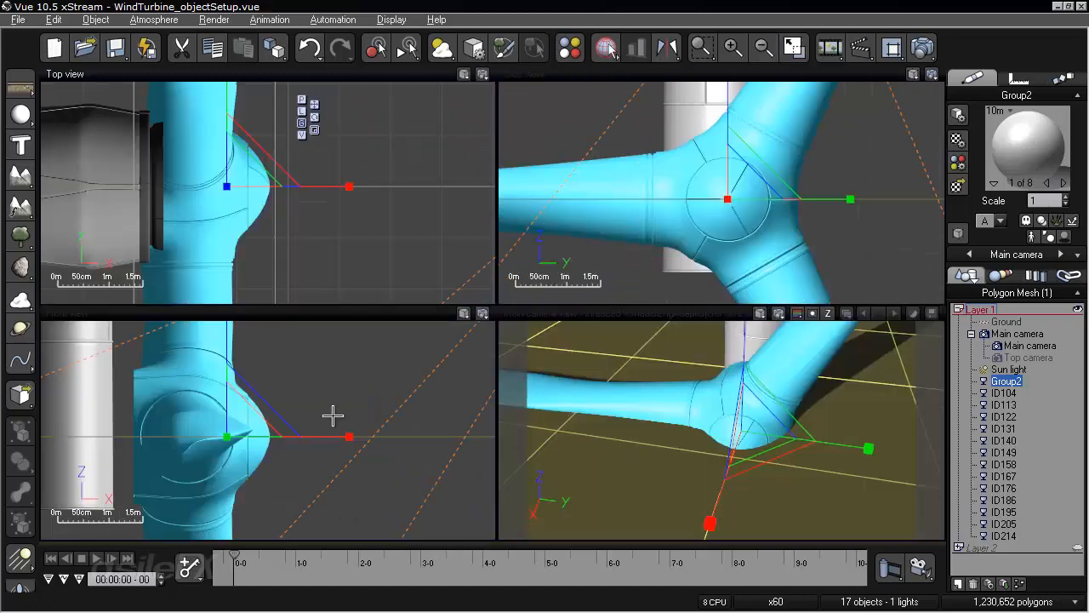
scroll(344, 441, down, 9)
scroll(293, 460, down, 4)
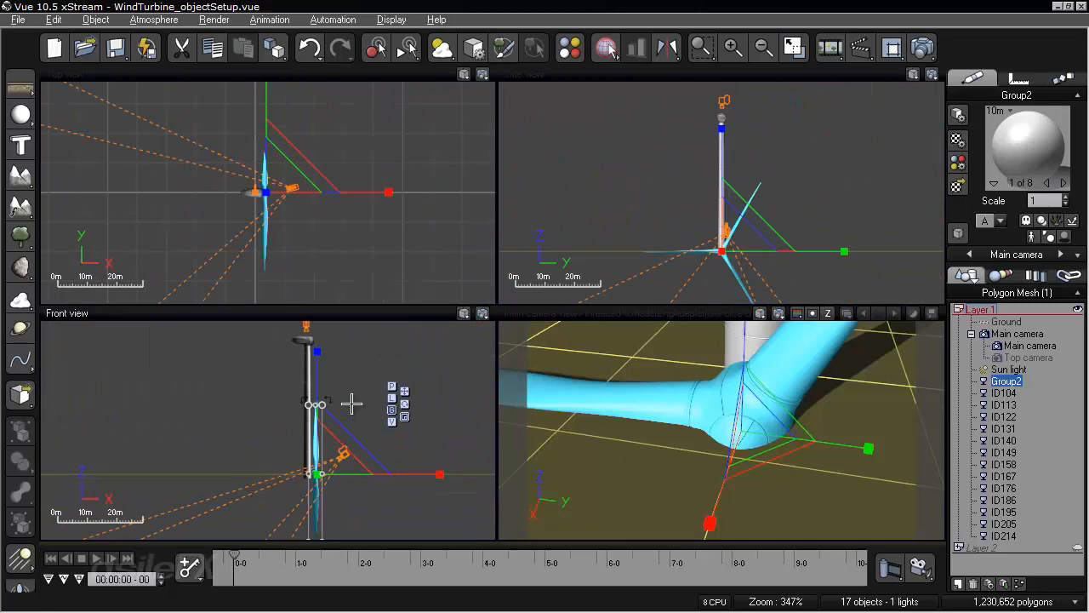